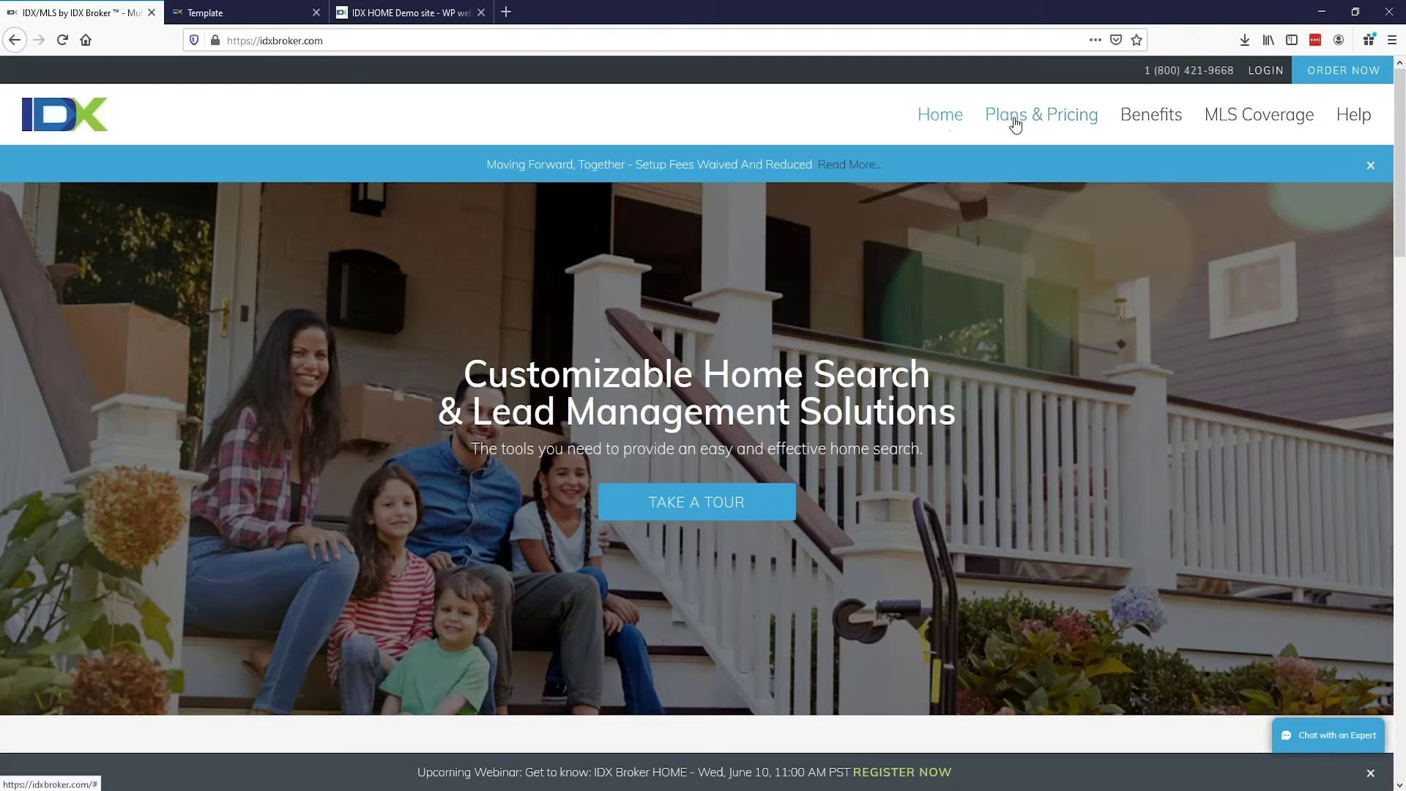
# Step: Open IDX Broker HOME from Plans & Pricing and scroll to its Personalized Designs section
pyautogui.moveTo(1006, 121)
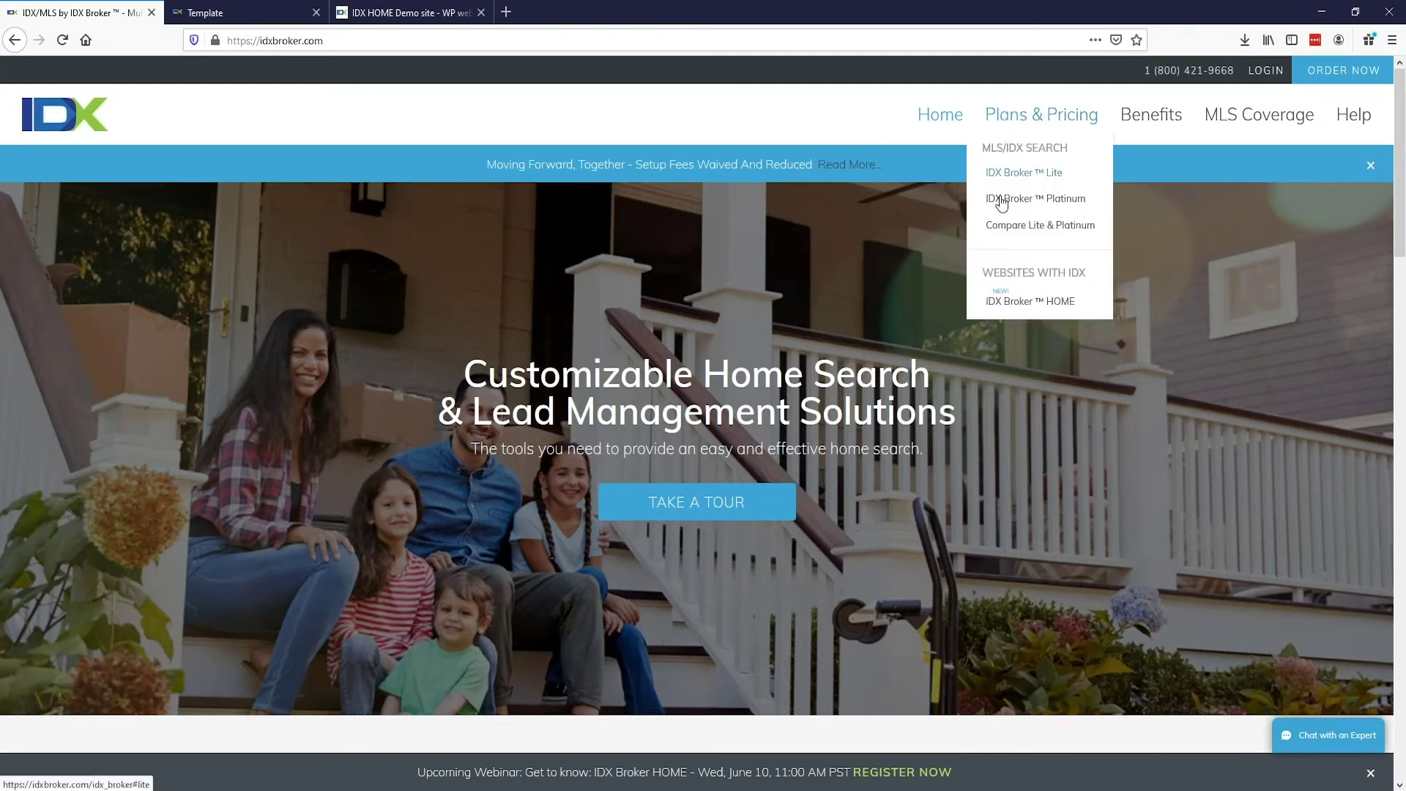
pyautogui.click(1001, 306)
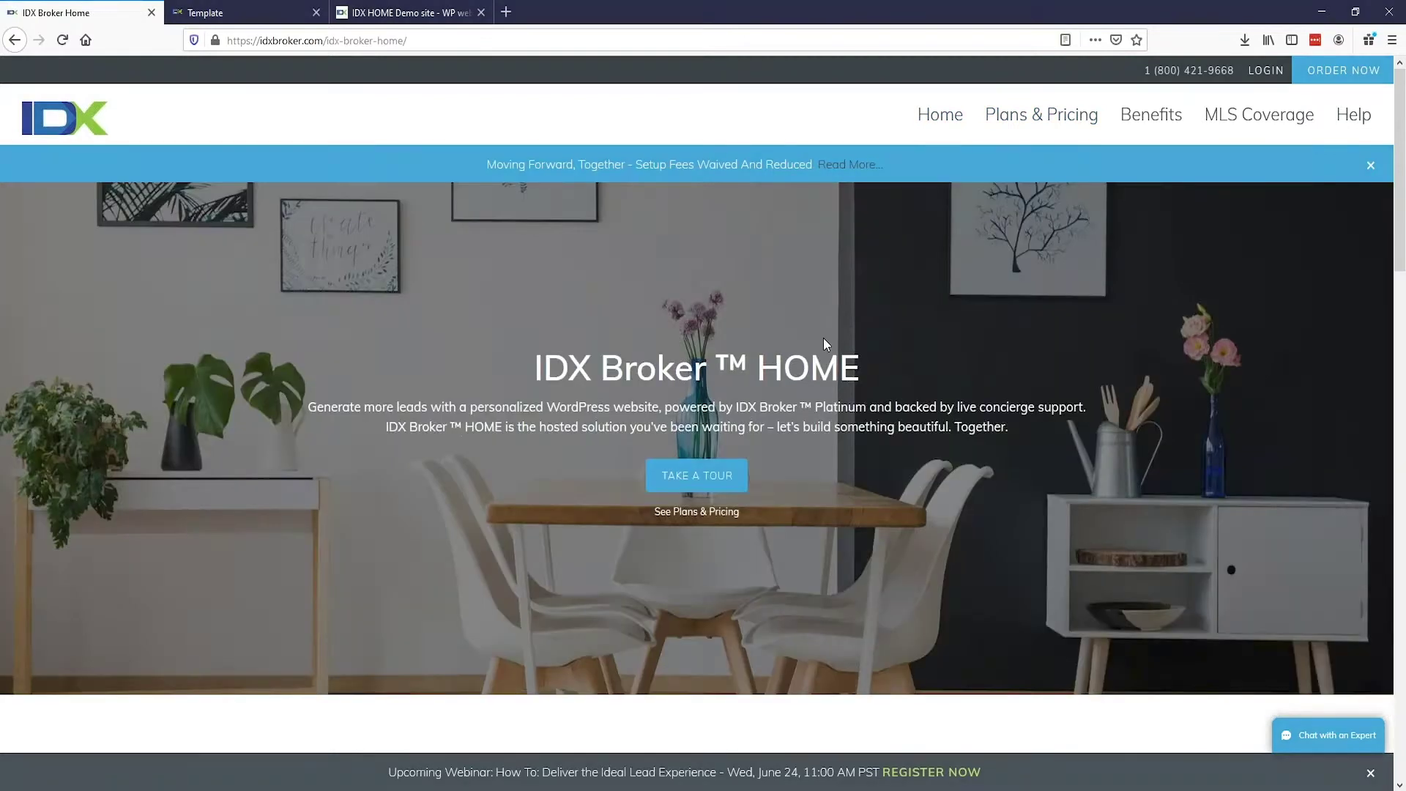
pyautogui.scroll(-9, 824, 344)
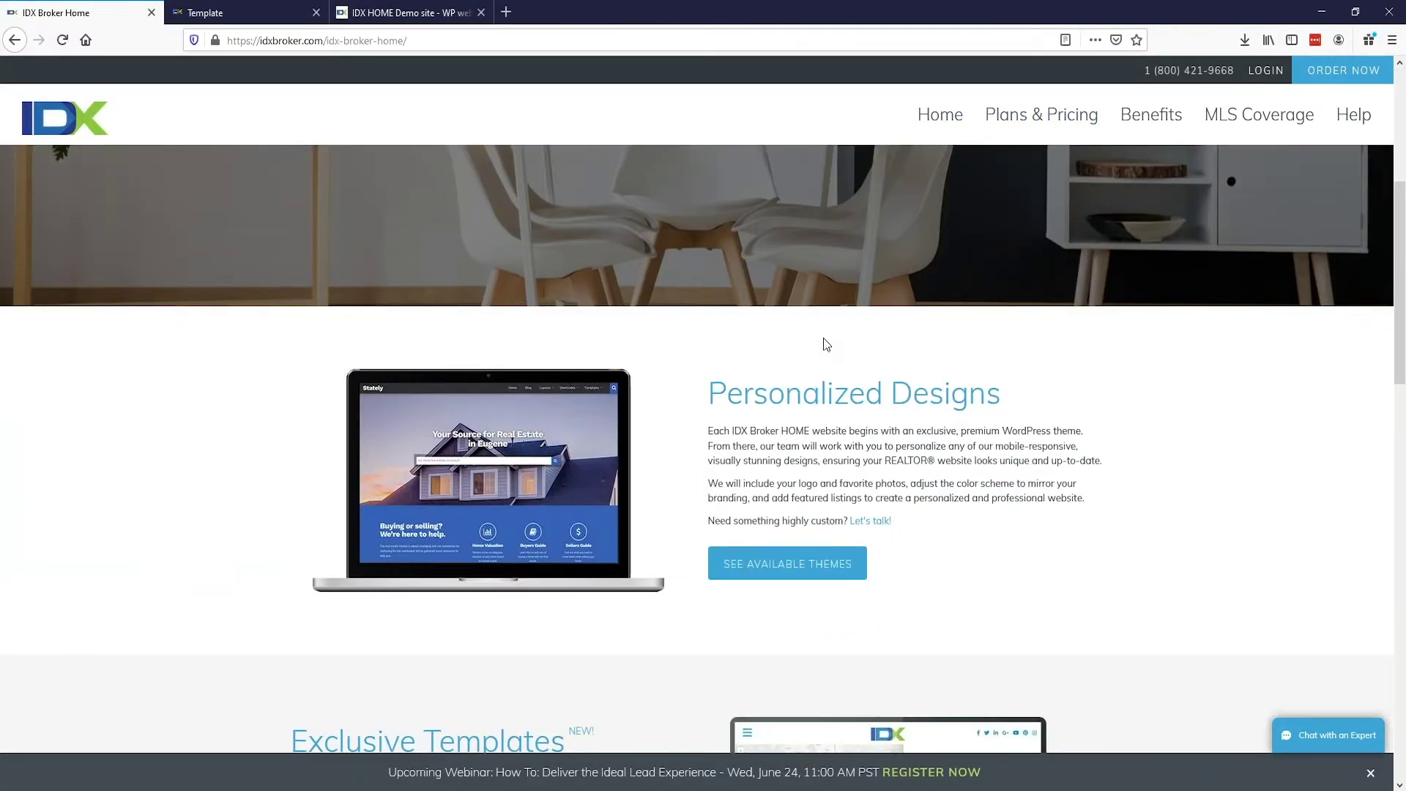
pyautogui.scroll(-8, 827, 344)
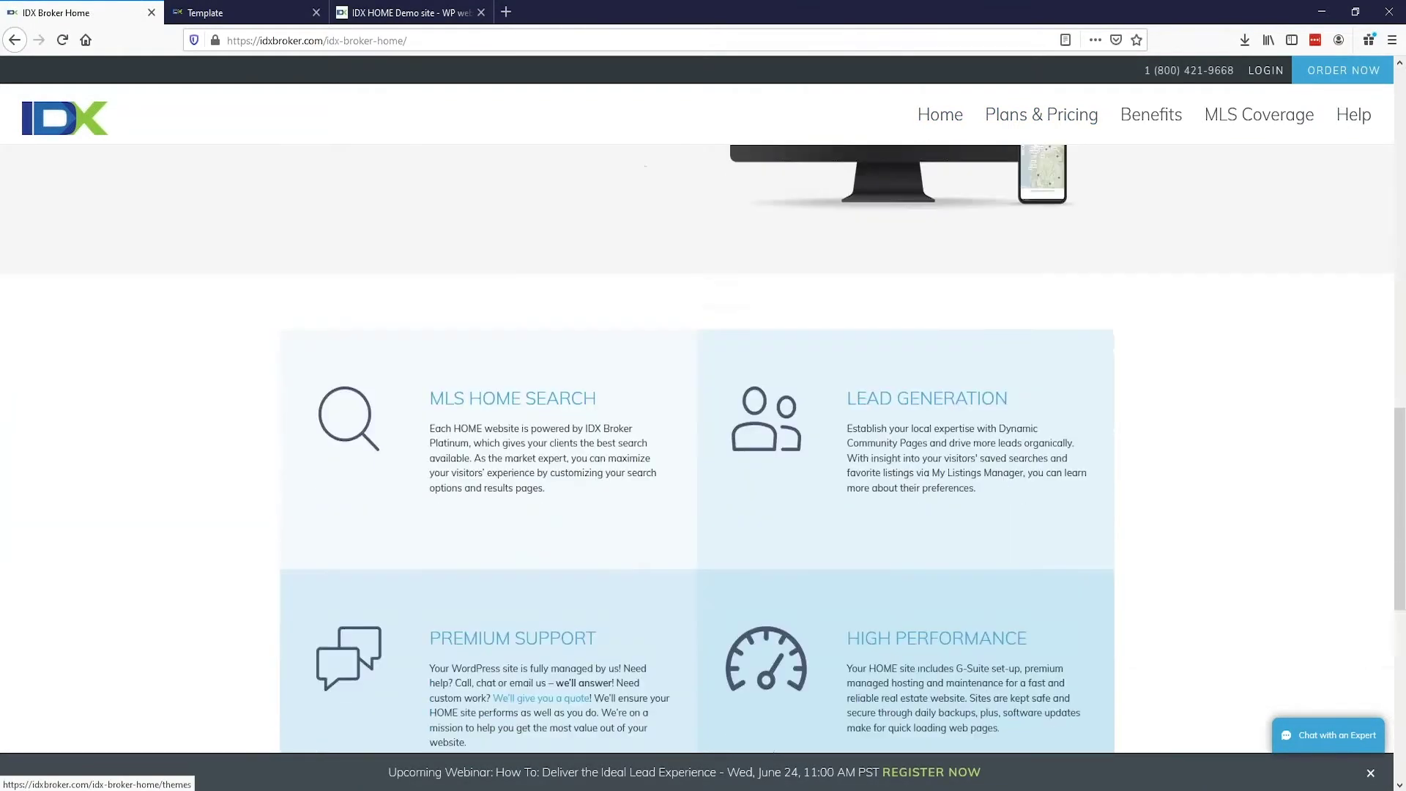
pyautogui.scroll(-5, 826, 344)
pyautogui.scroll(12, 826, 345)
pyautogui.scroll(2, 769, 485)
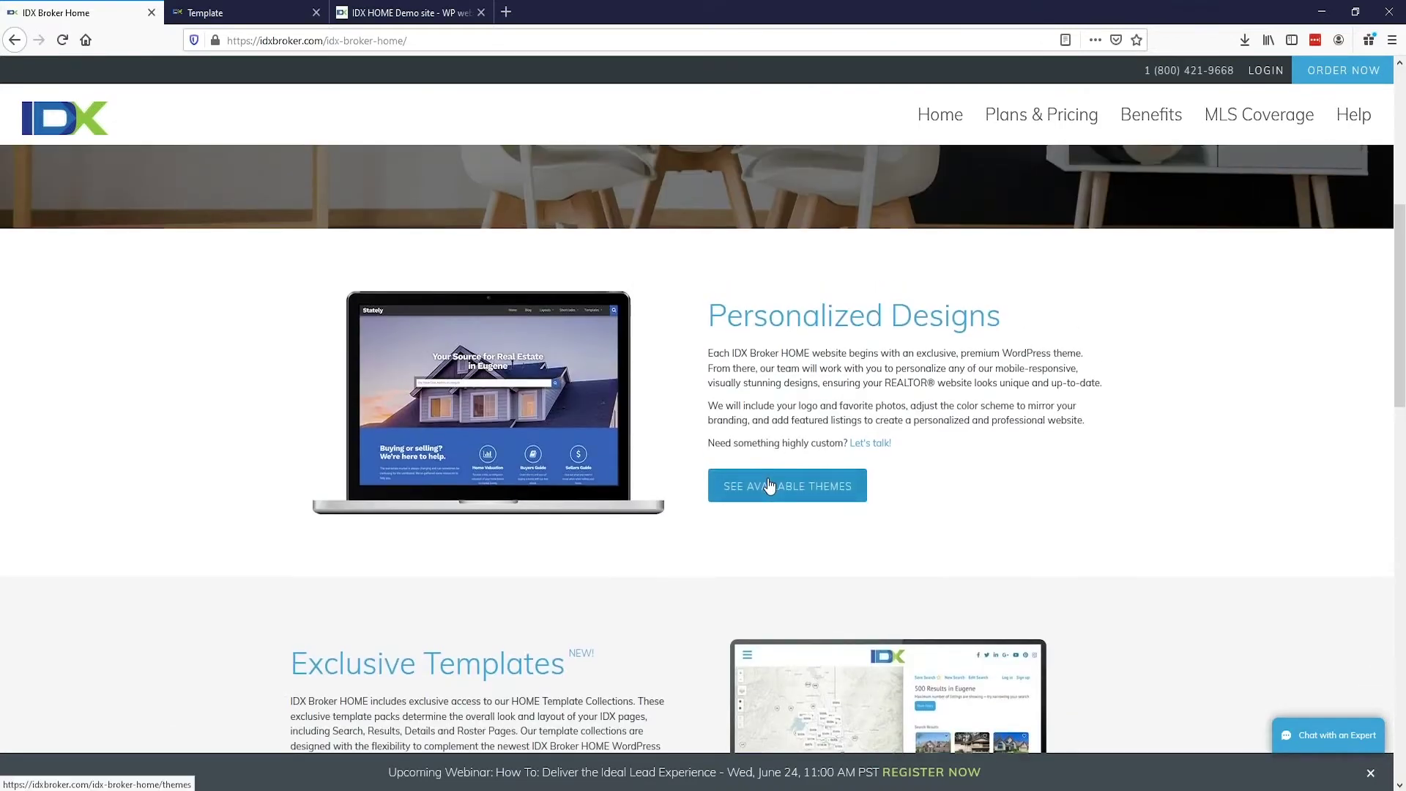
# Step: Open the available website themes page and look over the First Impression theme
pyautogui.click(769, 485)
pyautogui.scroll(-1, 835, 372)
pyautogui.scroll(-3, 1047, 312)
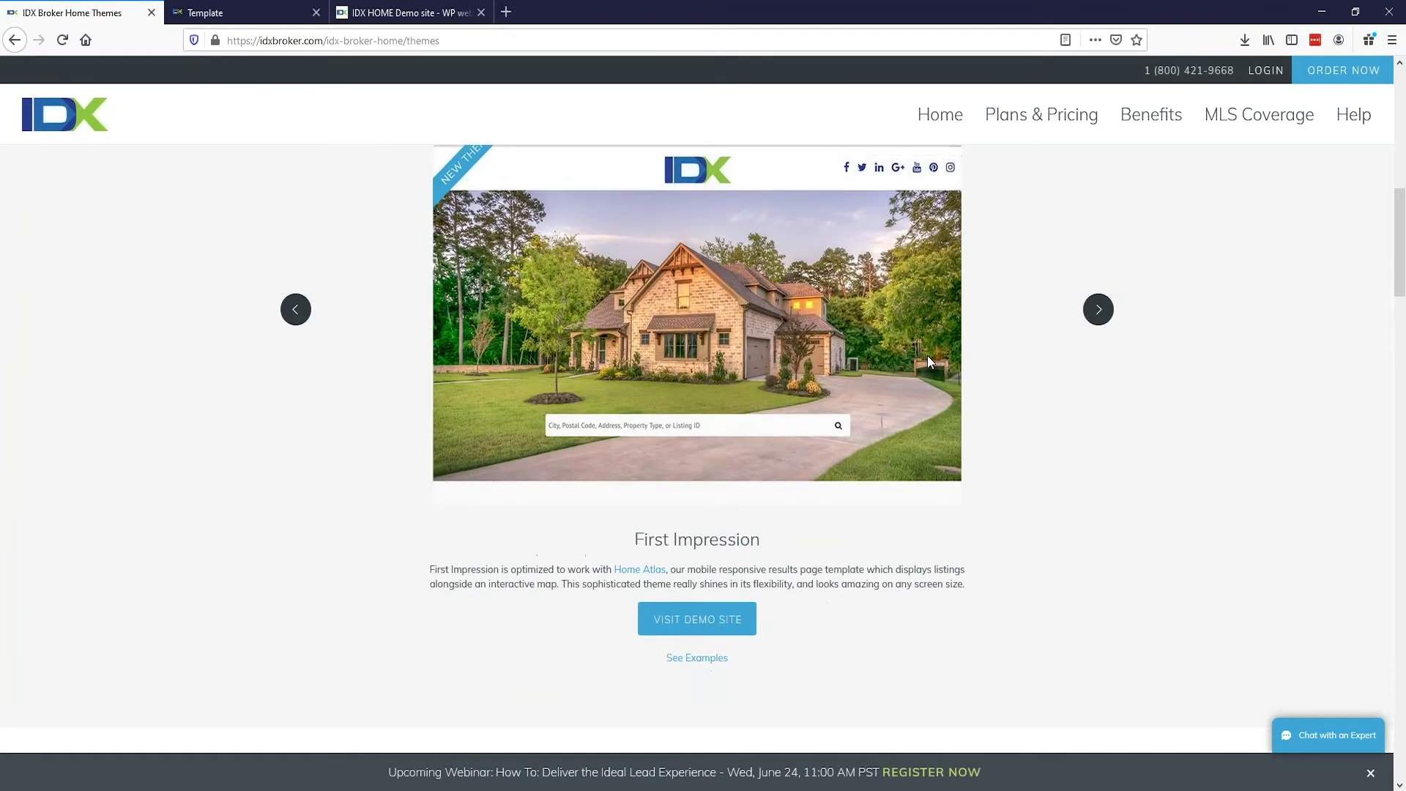
pyautogui.scroll(2, 1051, 467)
# Step: Advance the theme carousel through Stately, Curb Appeal, Picture Perfect and Must See to Prime Location
pyautogui.click(1096, 456)
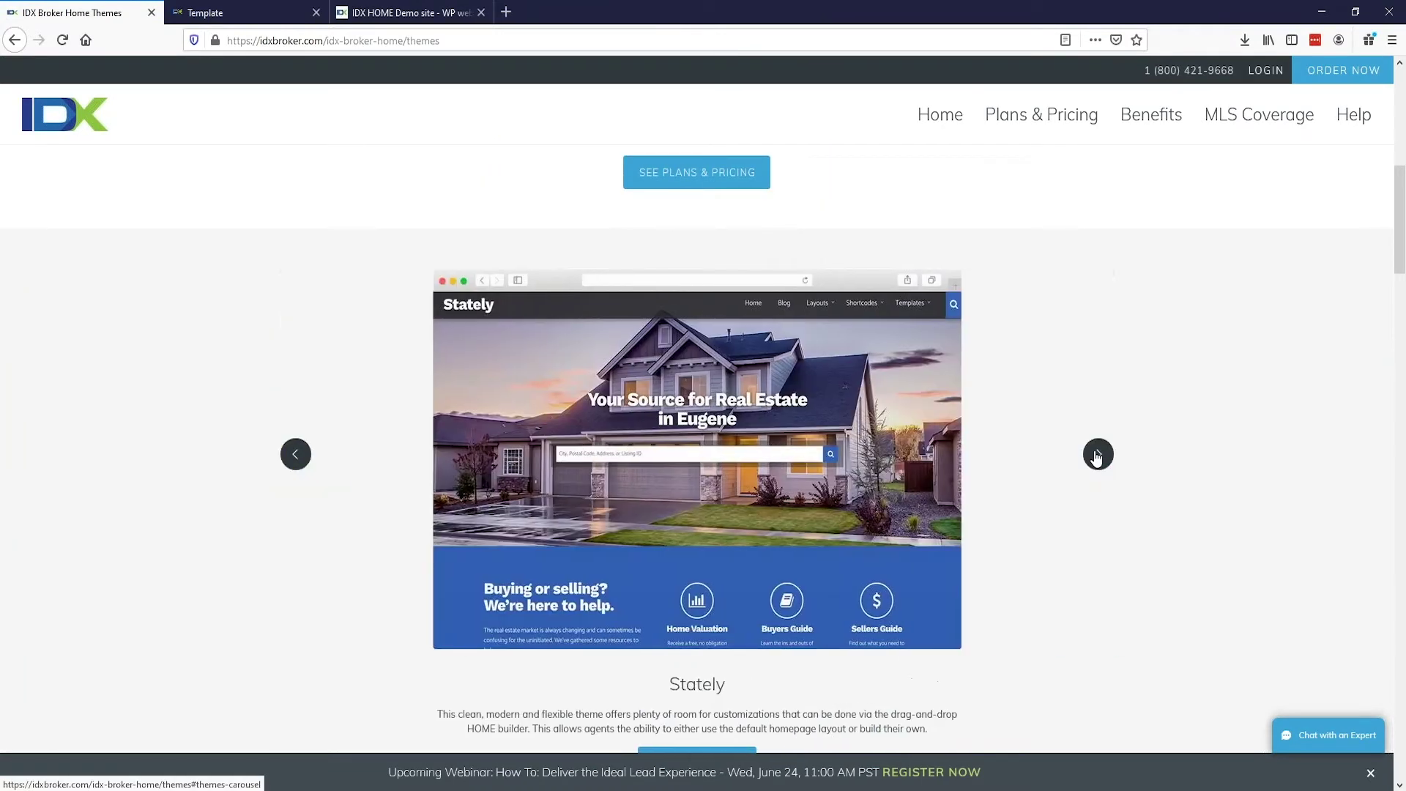
pyautogui.click(1097, 456)
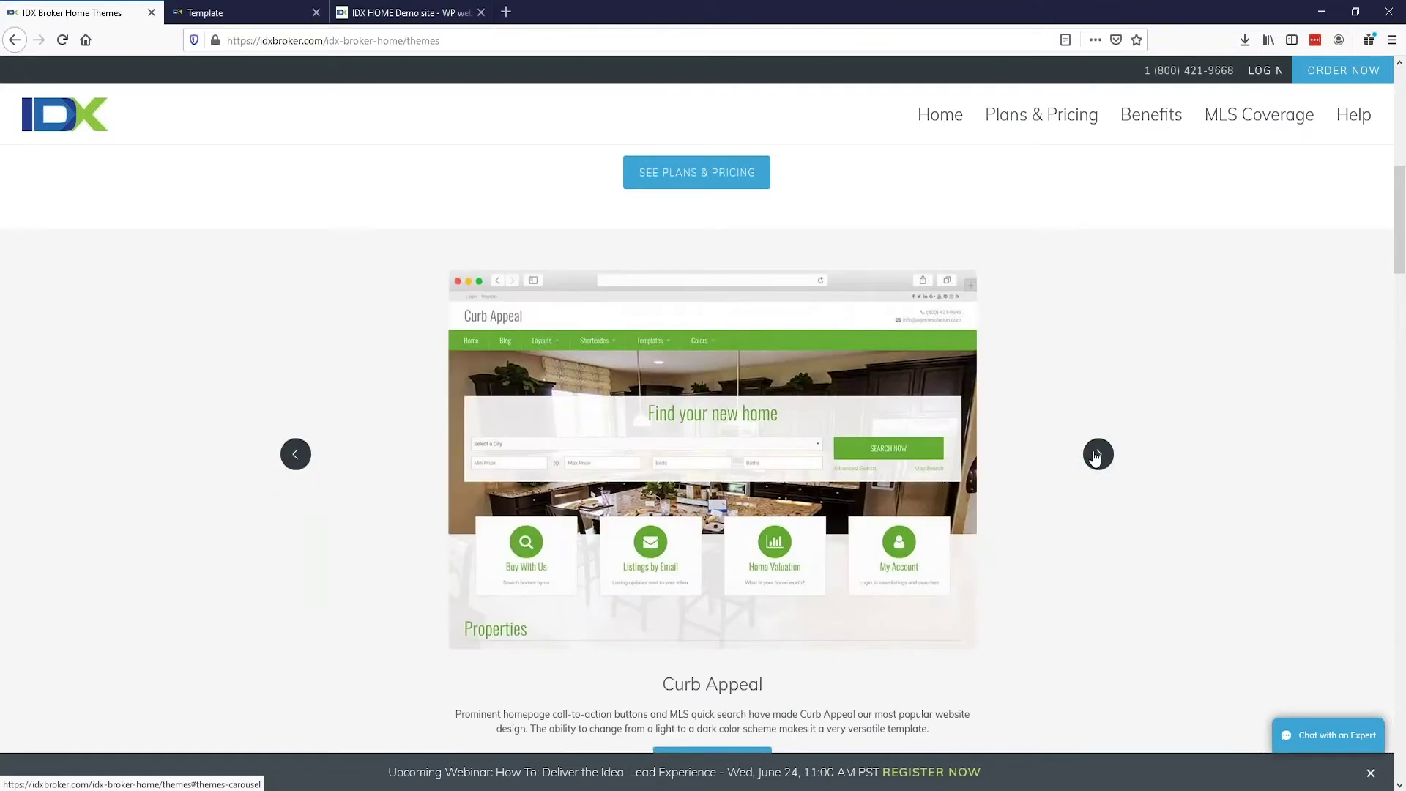
pyautogui.click(1097, 455)
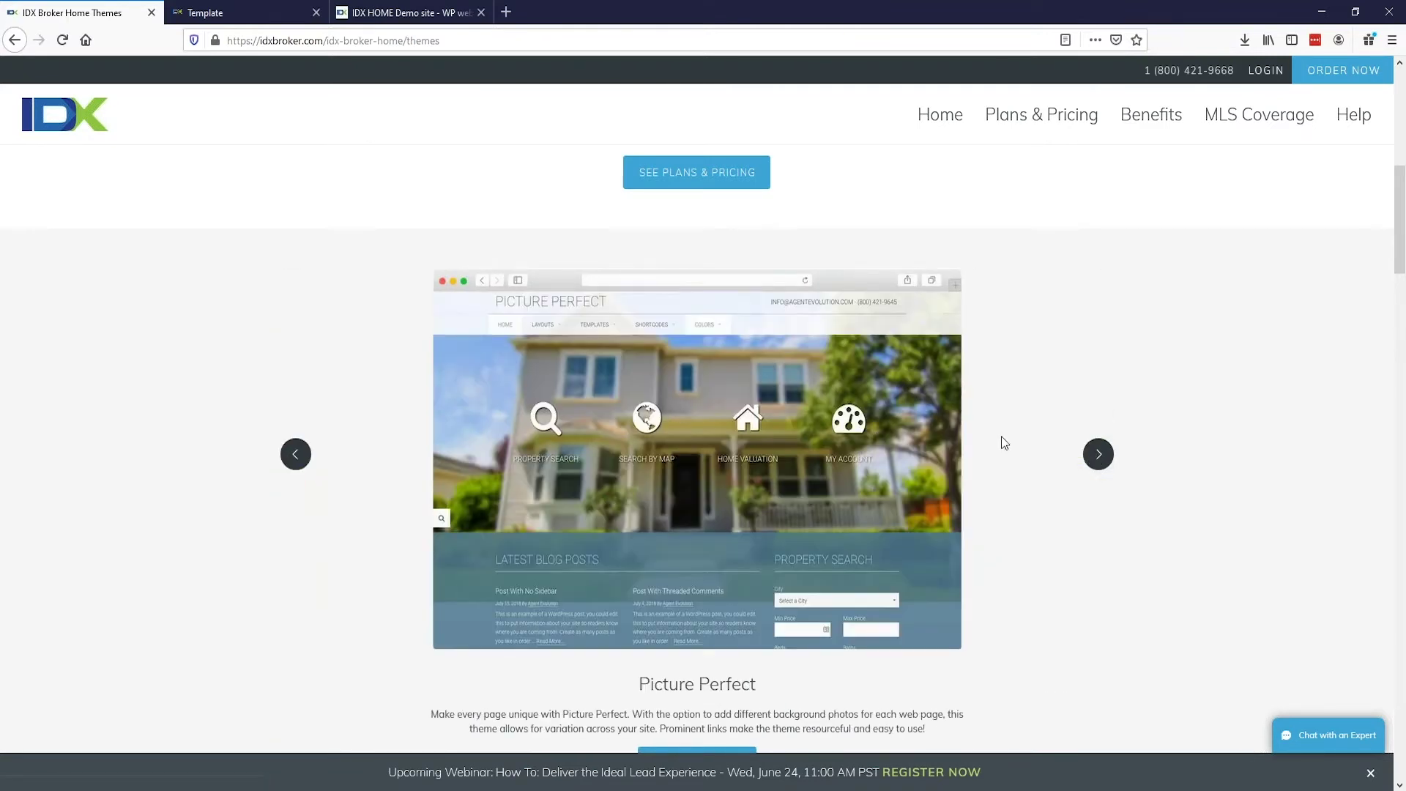
pyautogui.click(1106, 463)
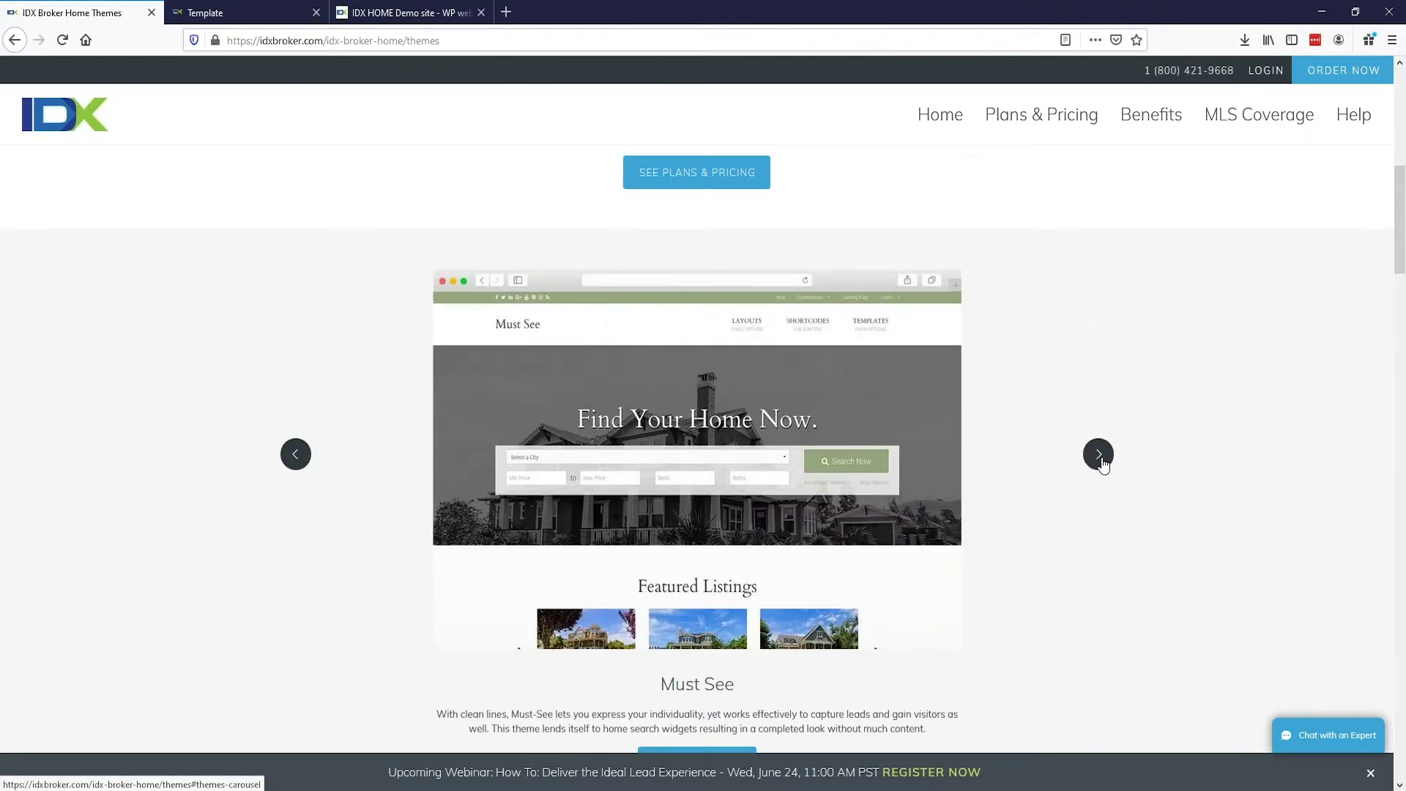
pyautogui.click(1100, 460)
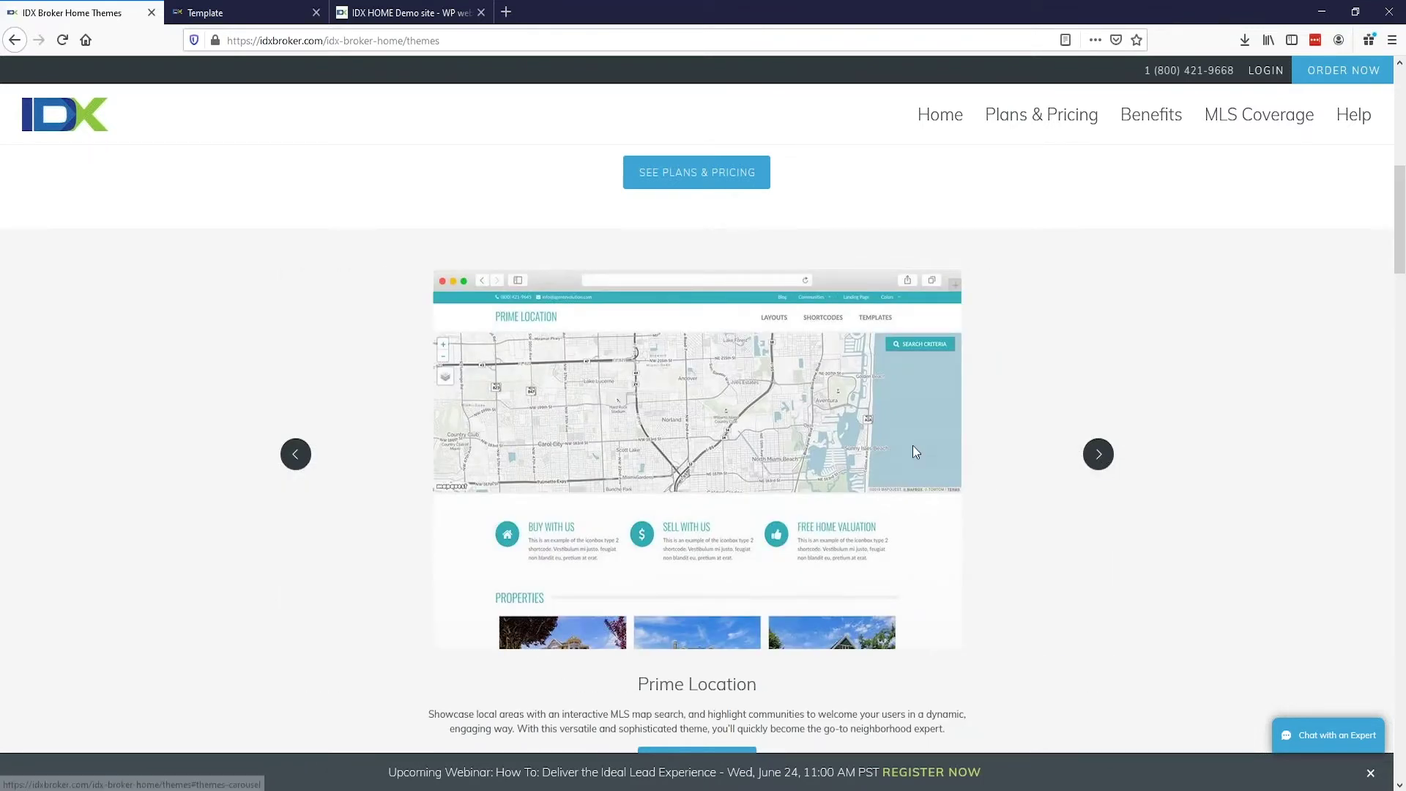
# Step: Open the live Prime Location demo site
pyautogui.scroll(4, 895, 483)
pyautogui.scroll(-5, 895, 483)
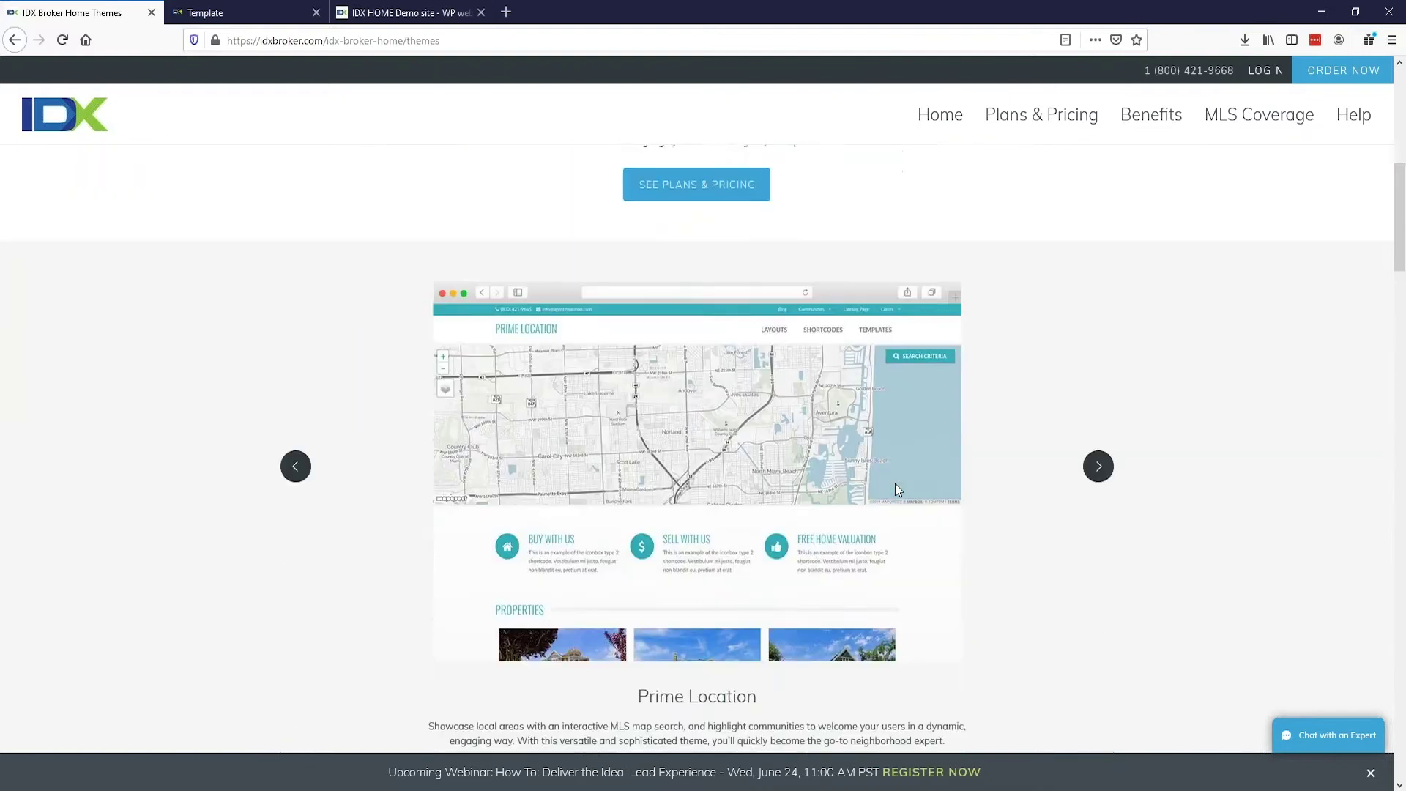
pyautogui.scroll(-3, 889, 490)
pyautogui.click(722, 538)
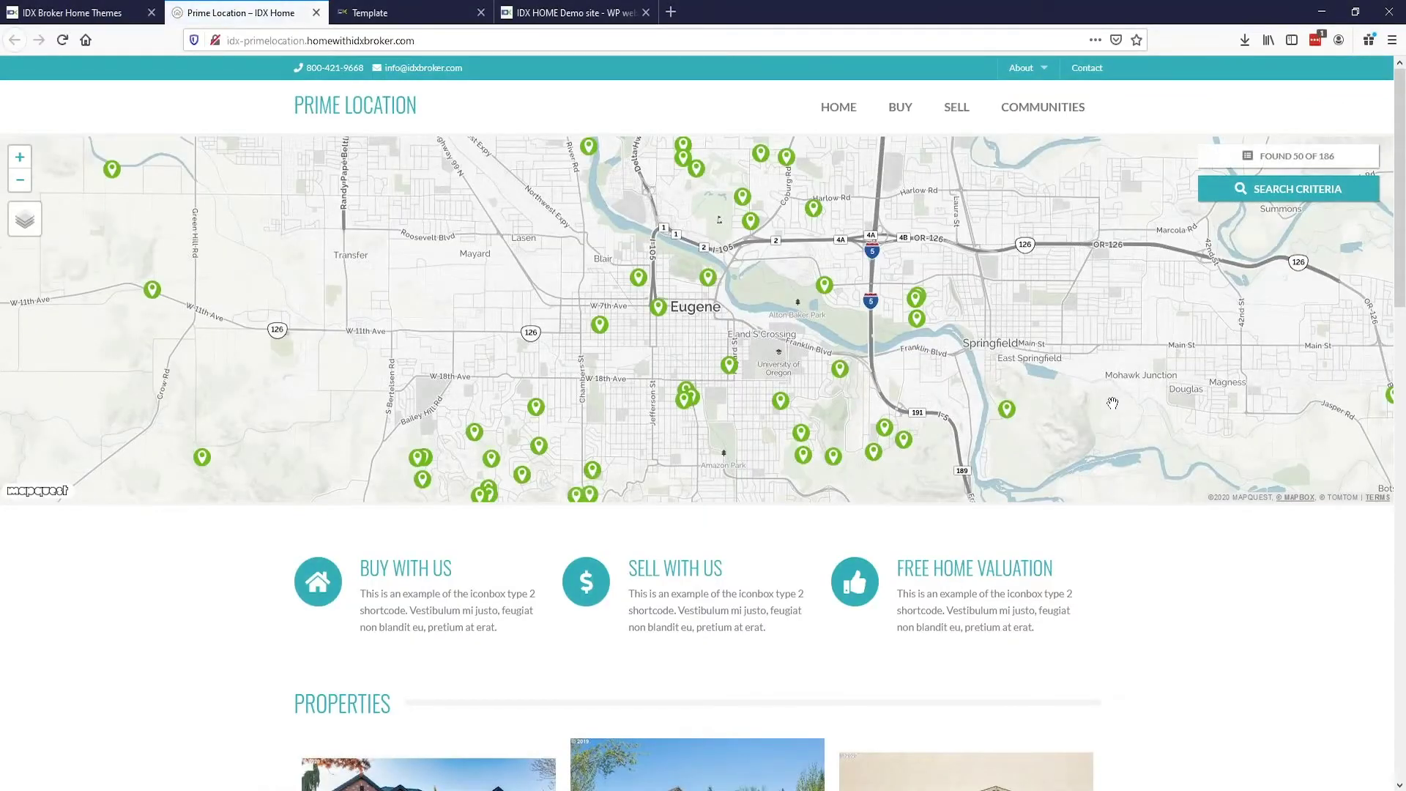
# Step: Scroll the Prime Location demo from its Eugene listings map down to the property photos and back
pyautogui.scroll(-1, 191, 473)
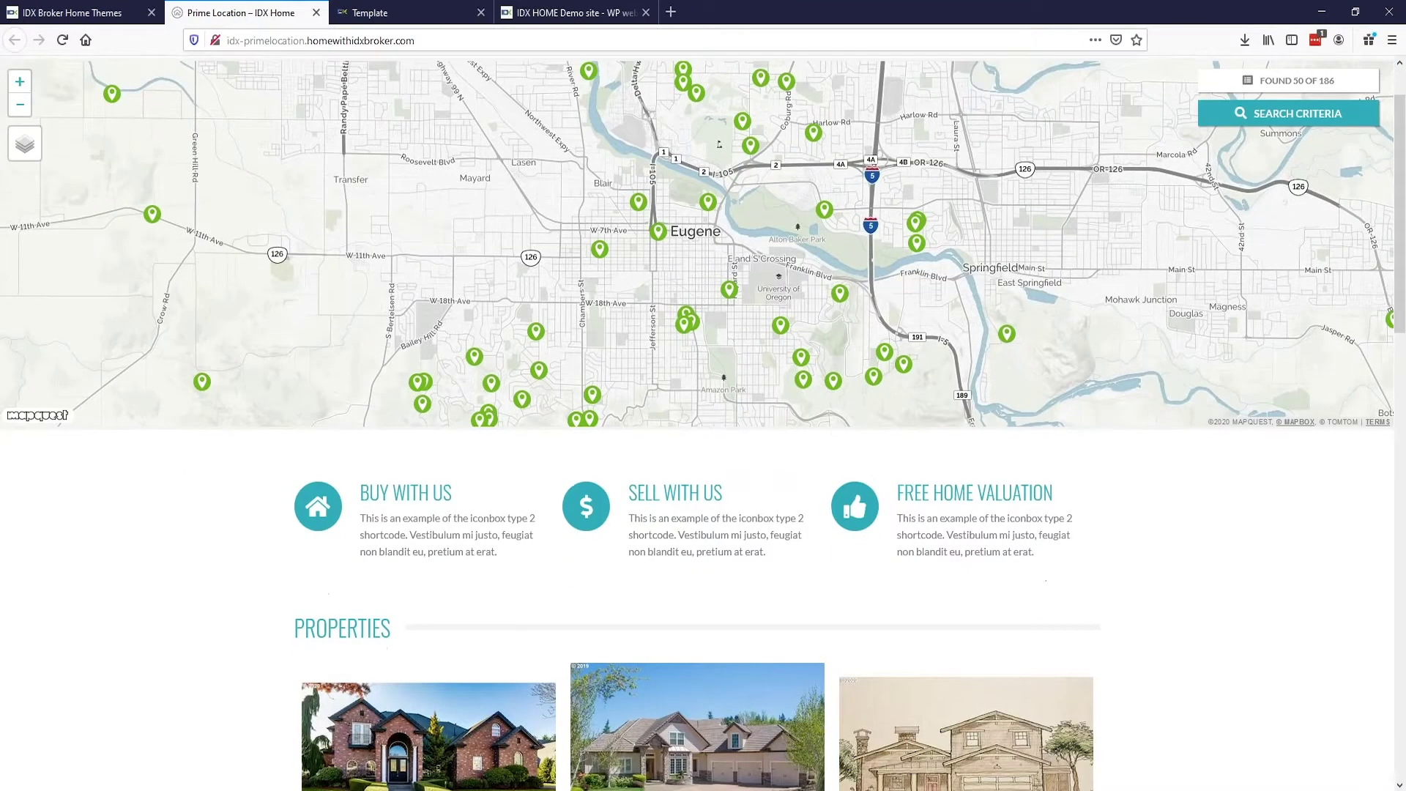
pyautogui.scroll(1, 209, 476)
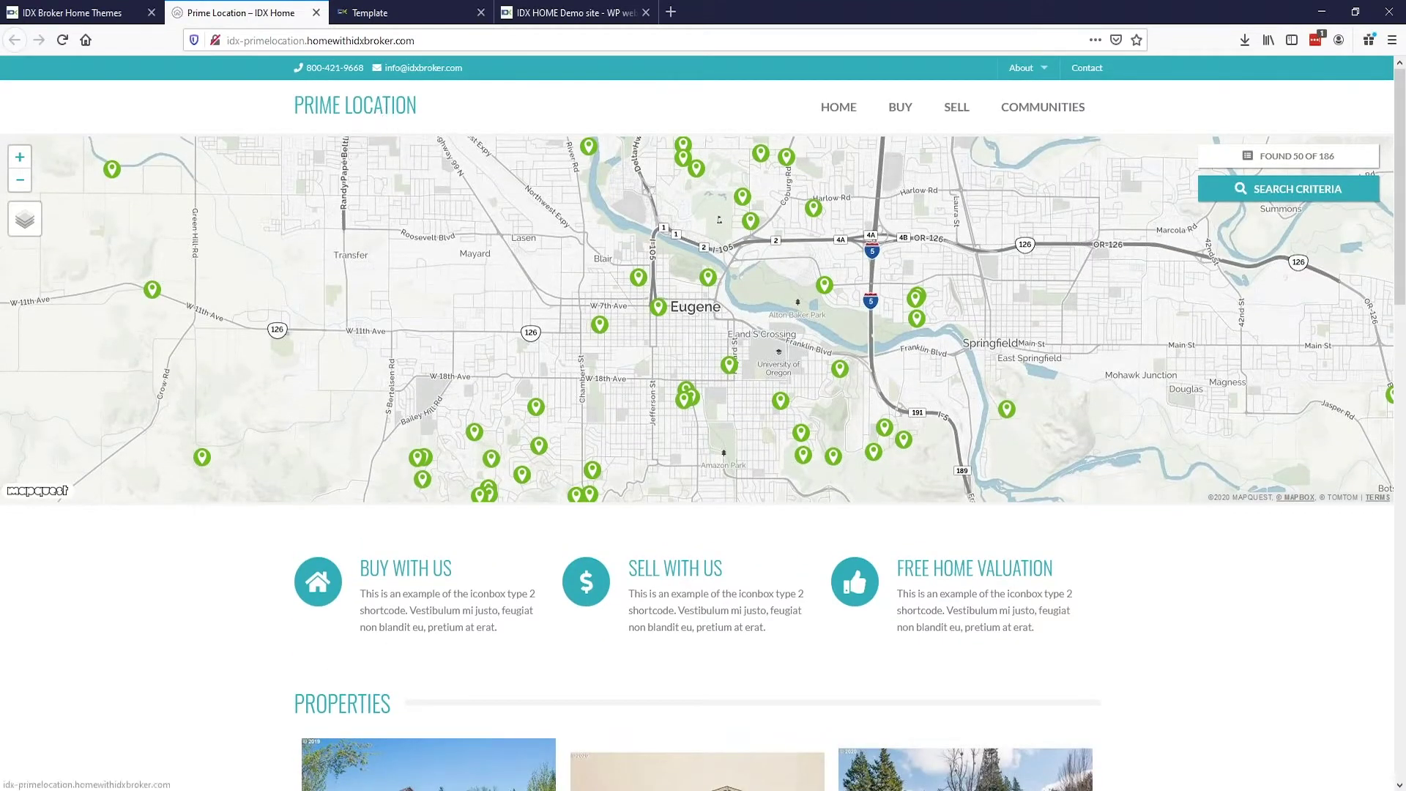
# Step: Close the Prime Location demo and scroll down to the Example Websites gallery
pyautogui.click(316, 13)
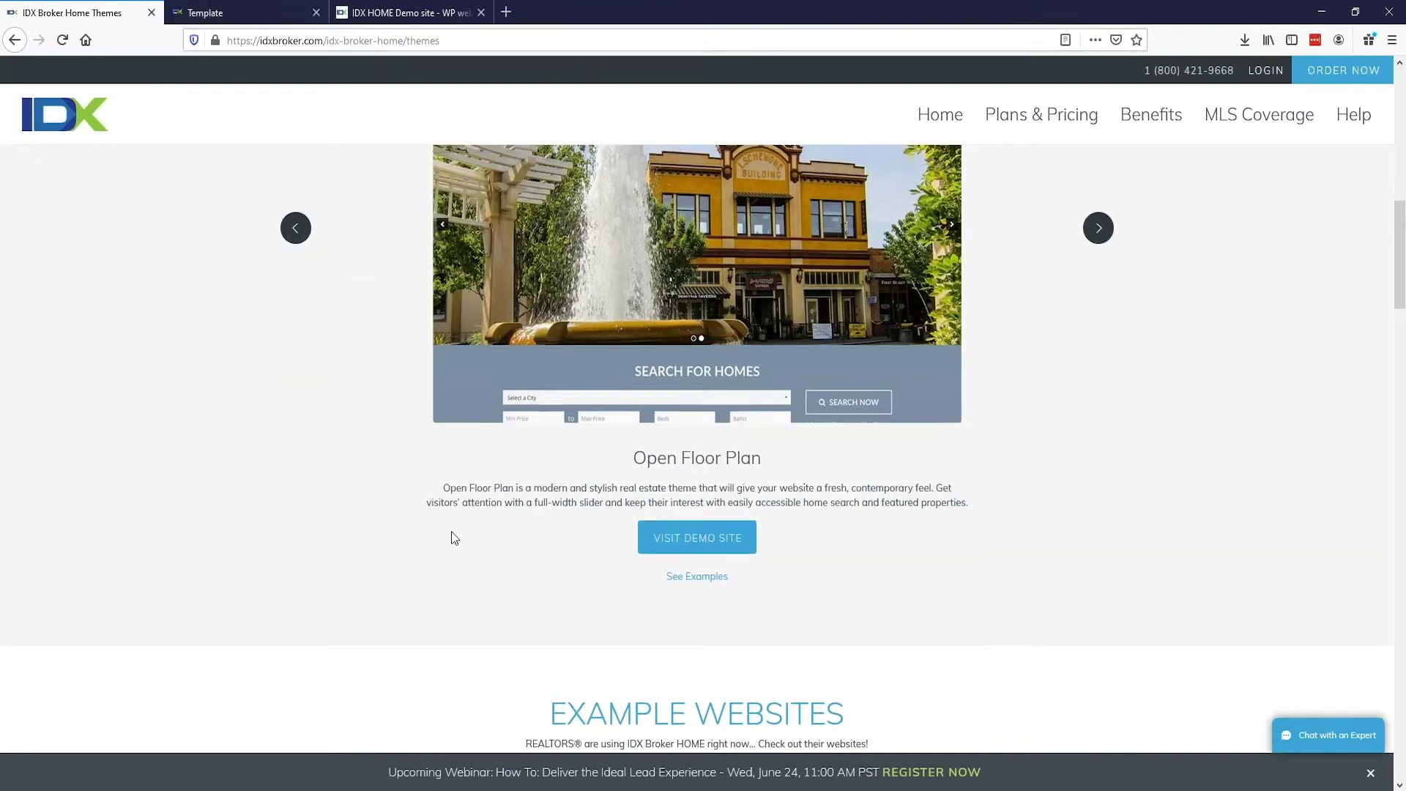
pyautogui.scroll(-8, 451, 539)
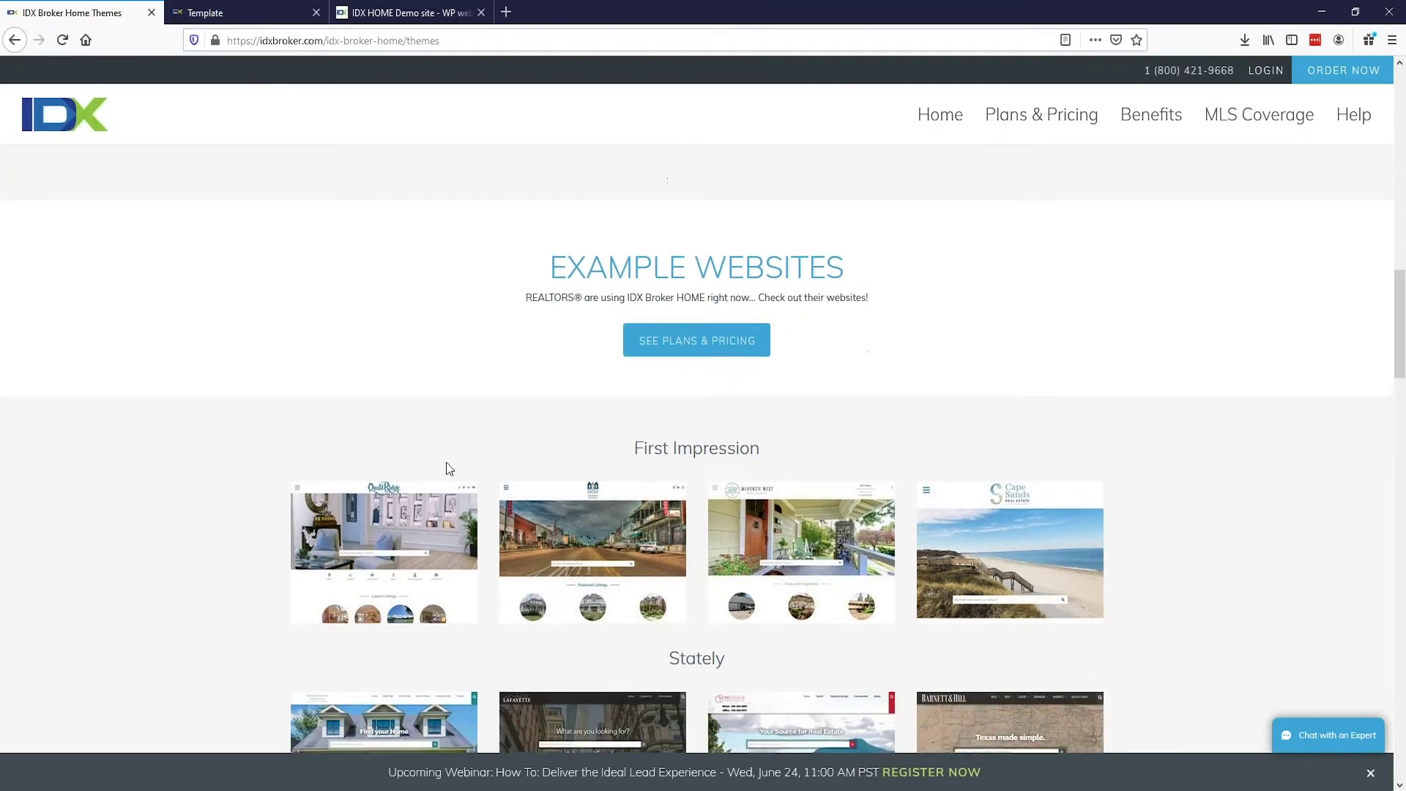
pyautogui.scroll(-3, 449, 469)
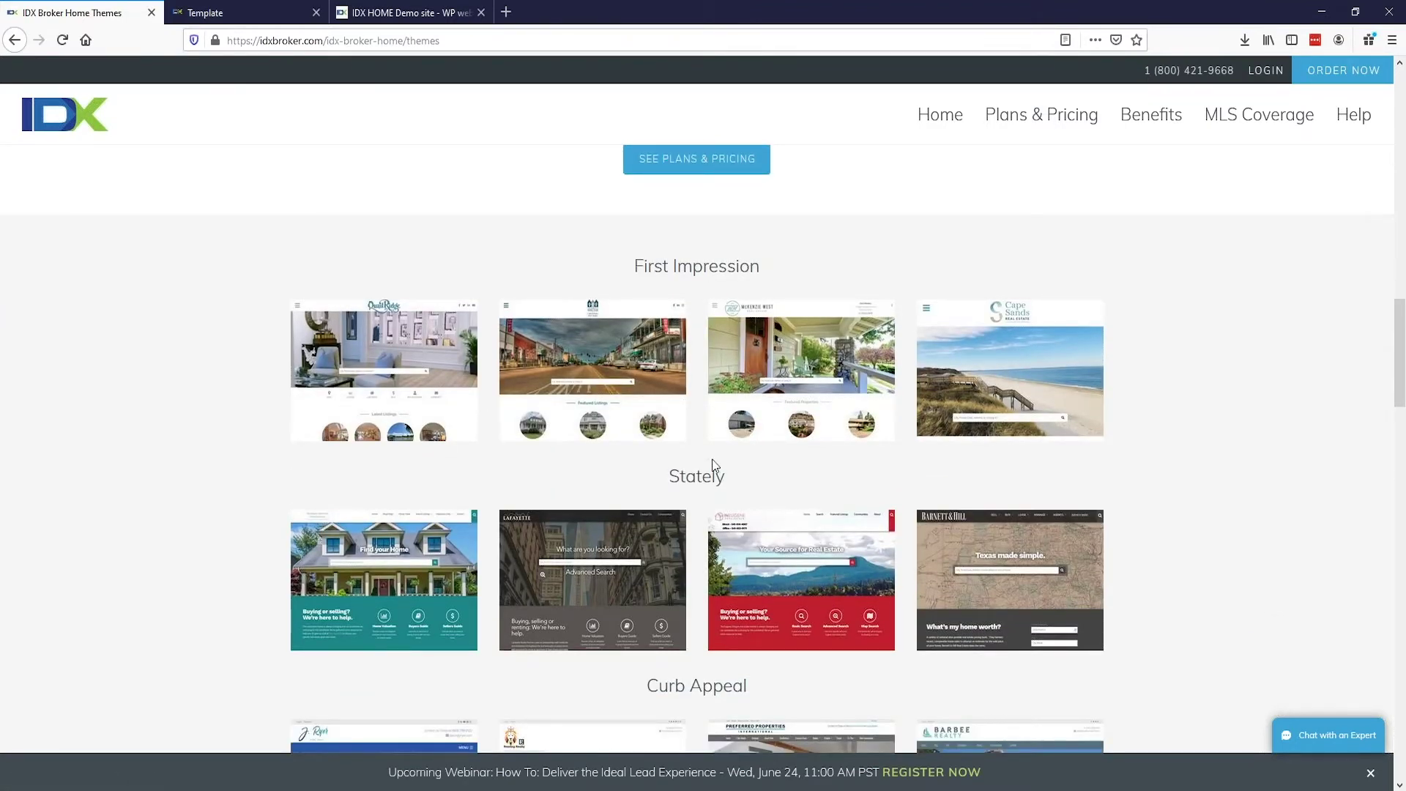
pyautogui.scroll(-4, 732, 469)
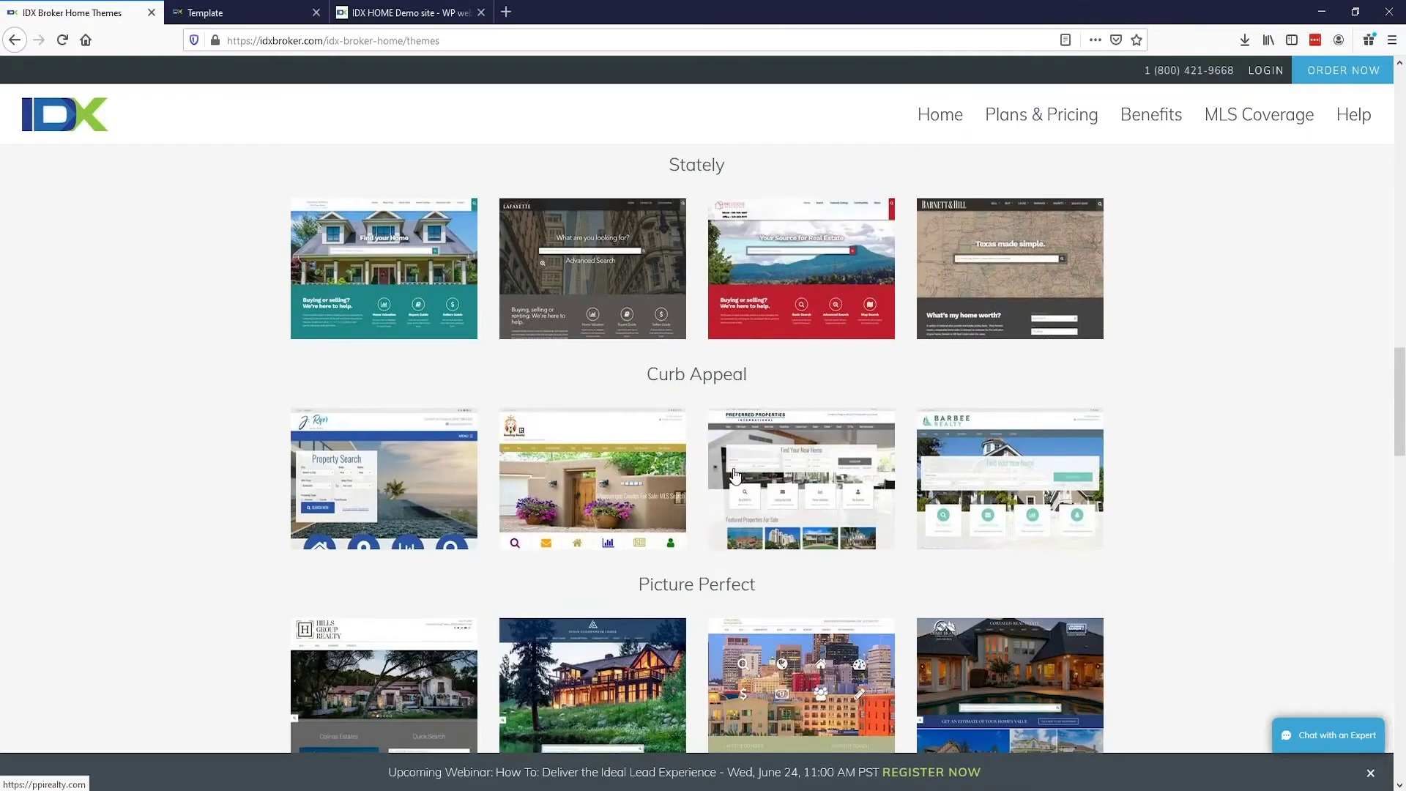
pyautogui.scroll(-4, 736, 476)
pyautogui.scroll(-5, 735, 476)
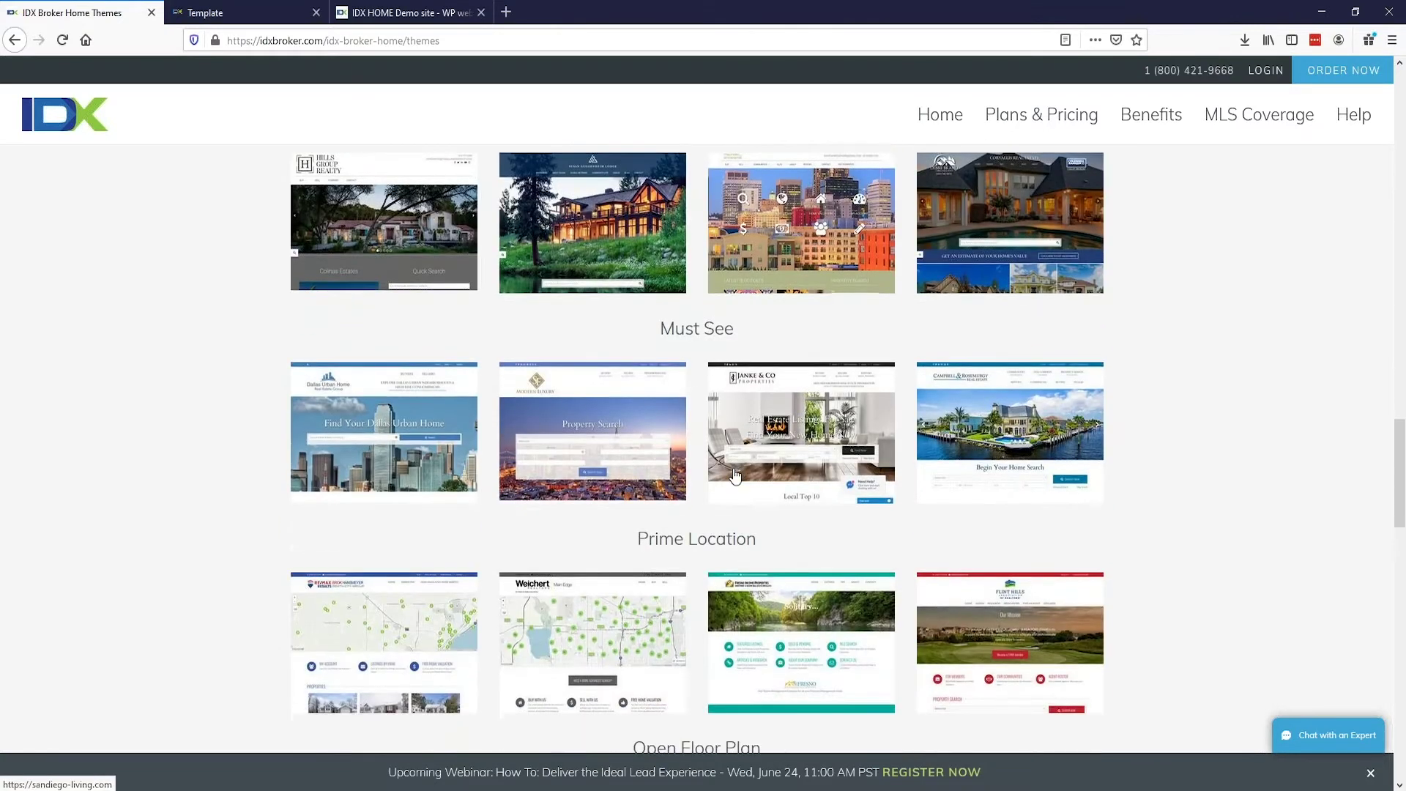
pyautogui.scroll(10, 736, 476)
pyautogui.scroll(3, 389, 405)
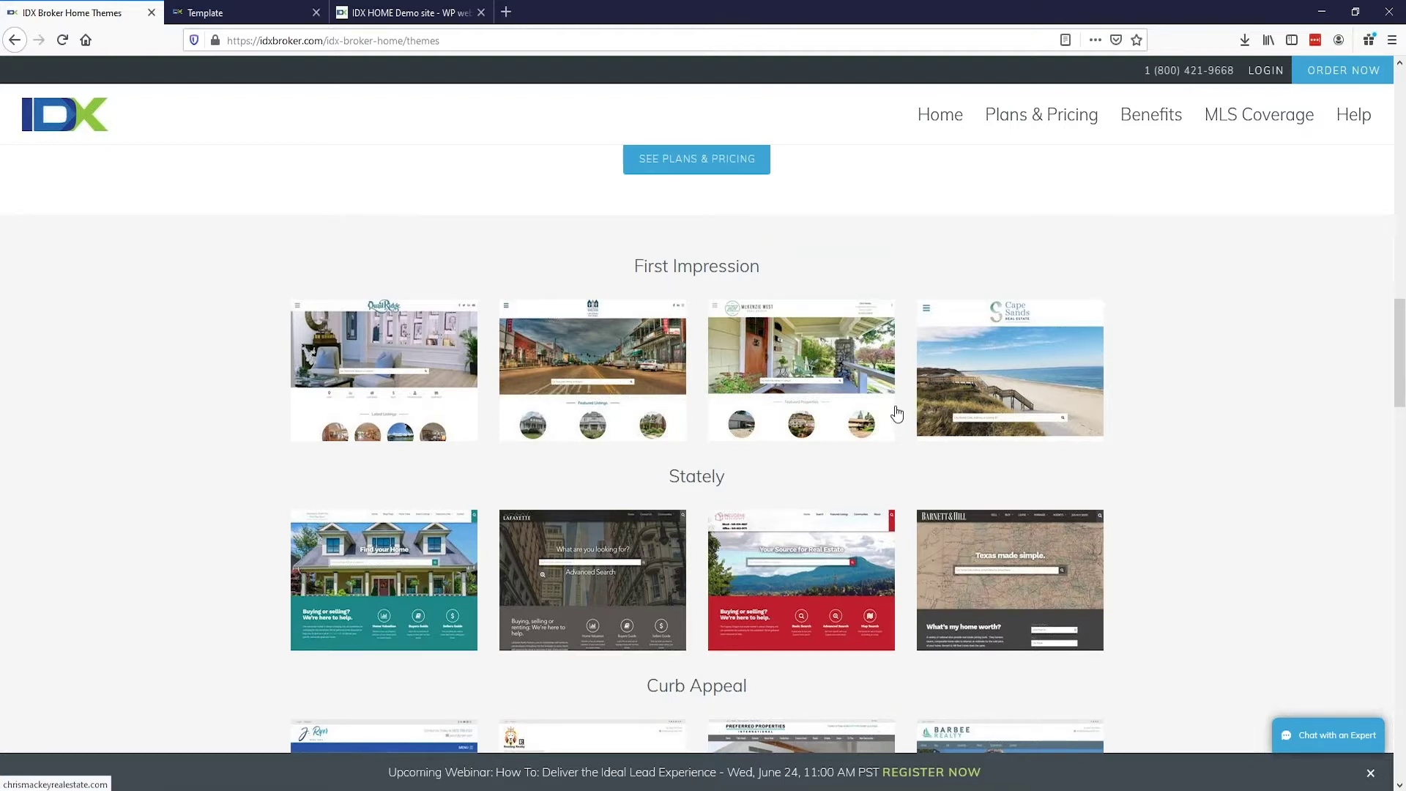
# Step: Open the Quail Ridge example site from the First Impression row
pyautogui.scroll(-5, 895, 410)
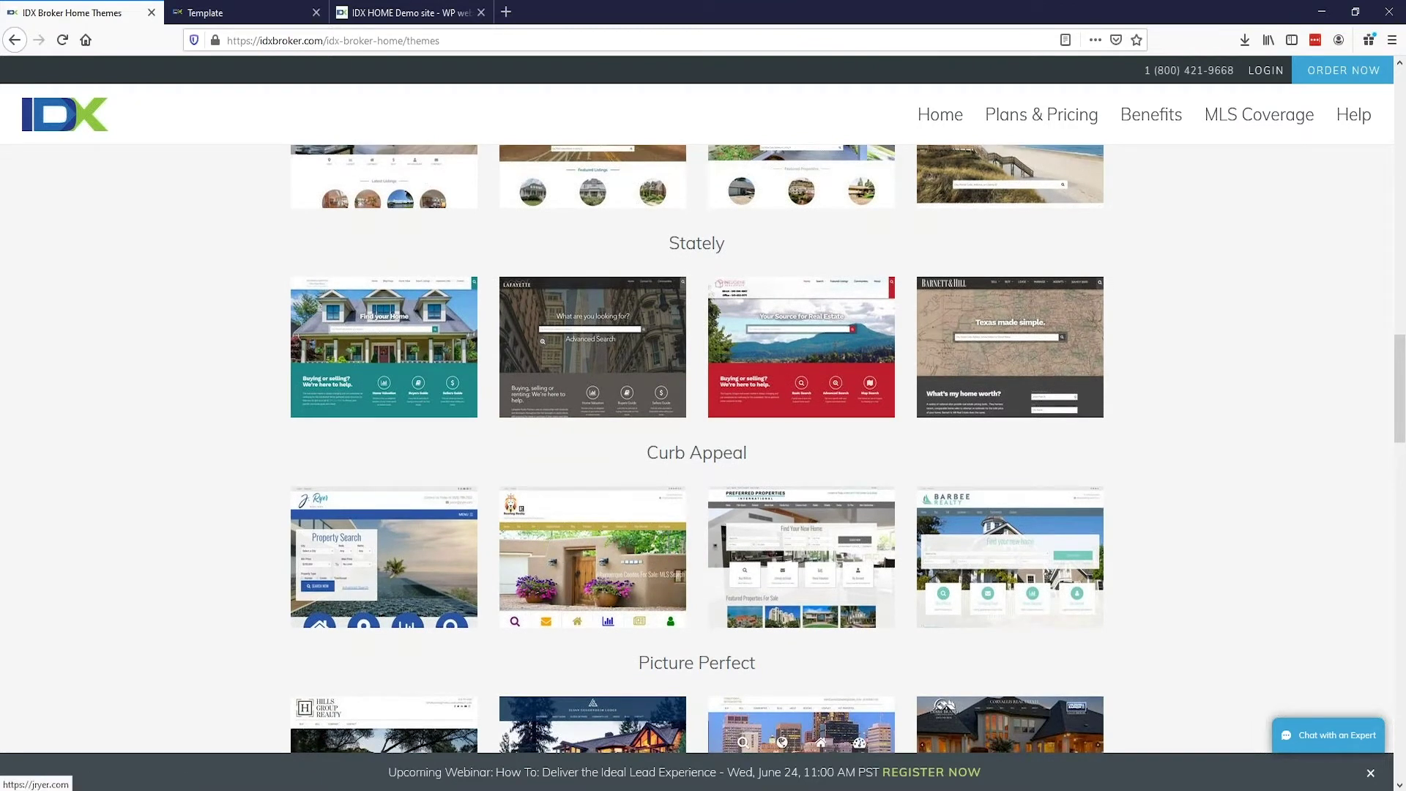
pyautogui.scroll(3, 217, 454)
pyautogui.scroll(3, 217, 454)
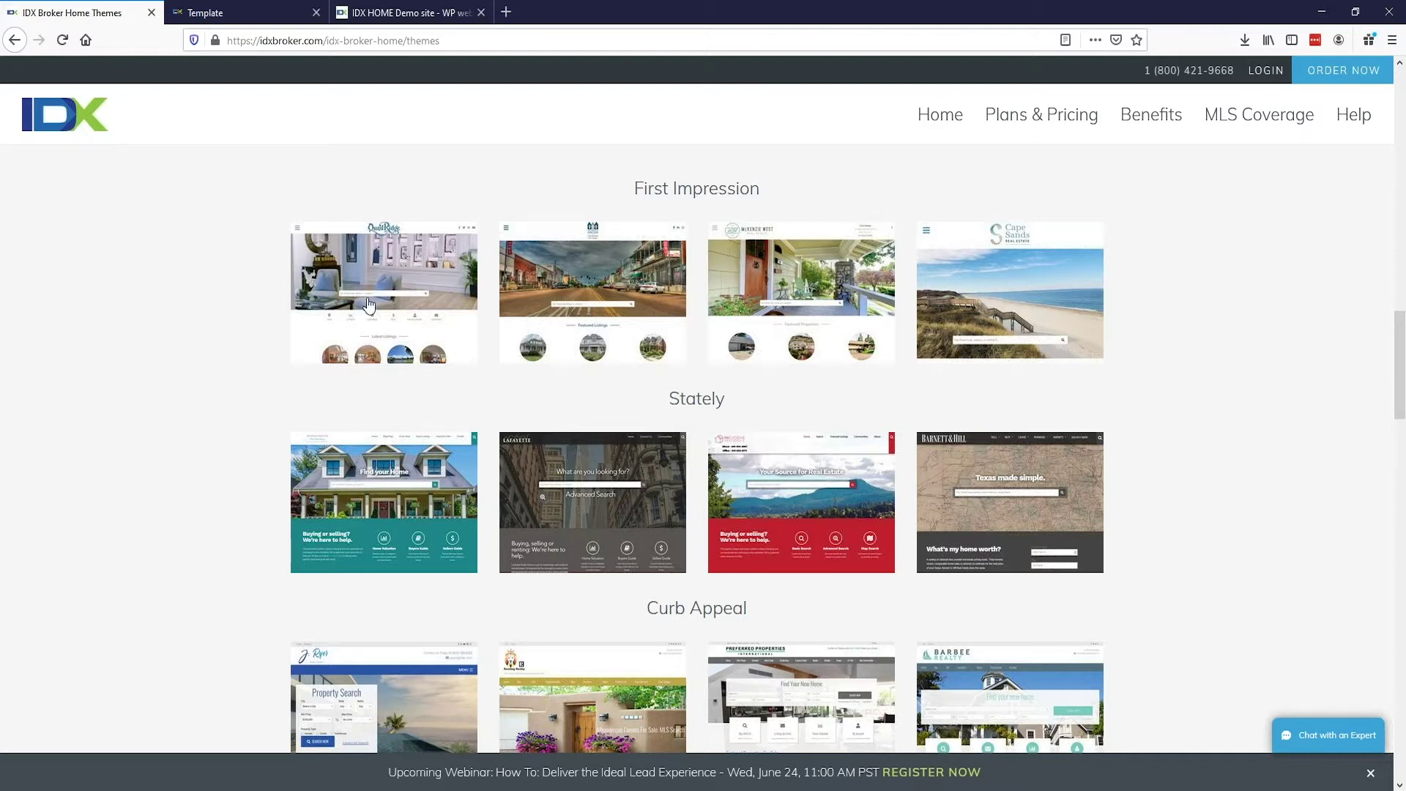
pyautogui.click(429, 284)
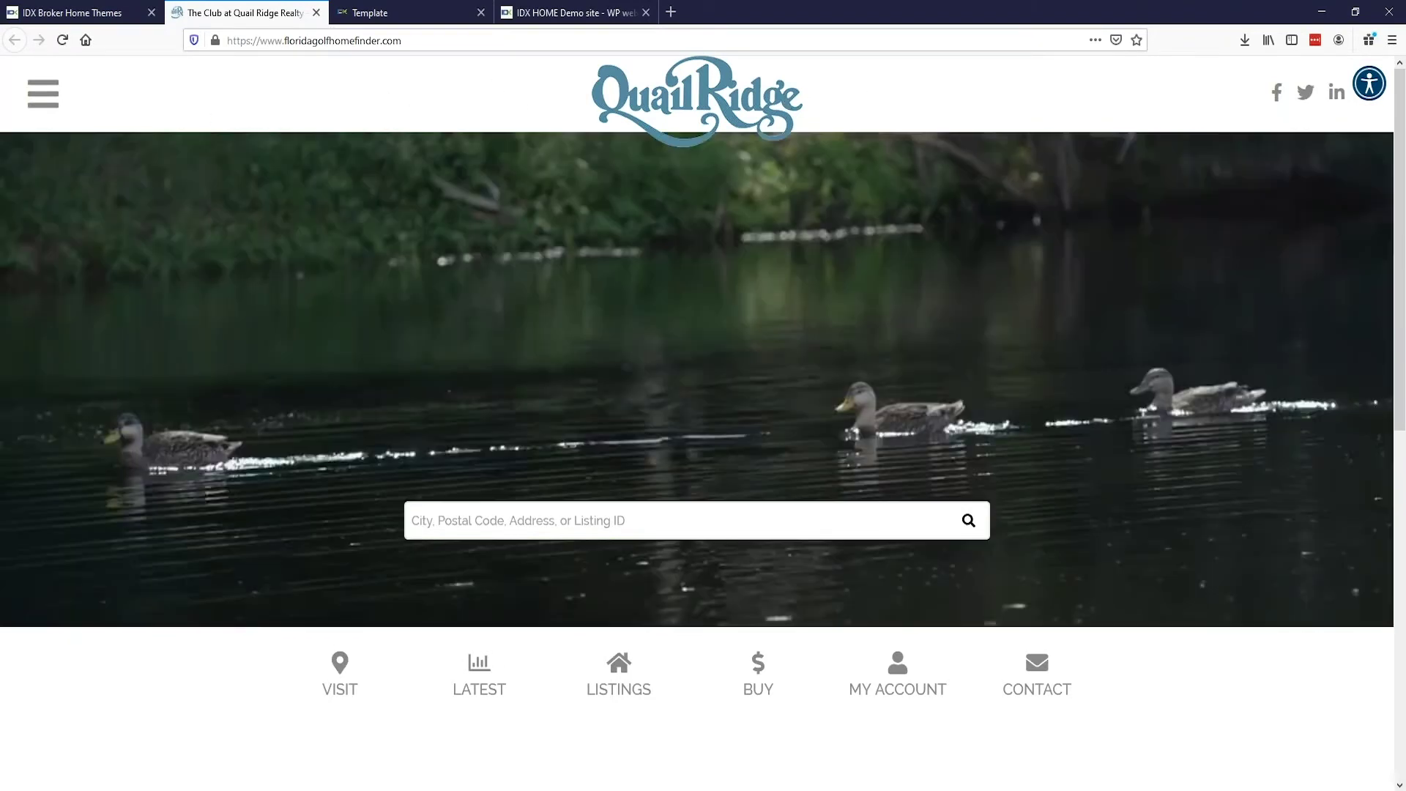
# Step: Open and close the Quail Ridge navigation menu, scroll briefly, then close the Quail Ridge tab
pyautogui.click(43, 92)
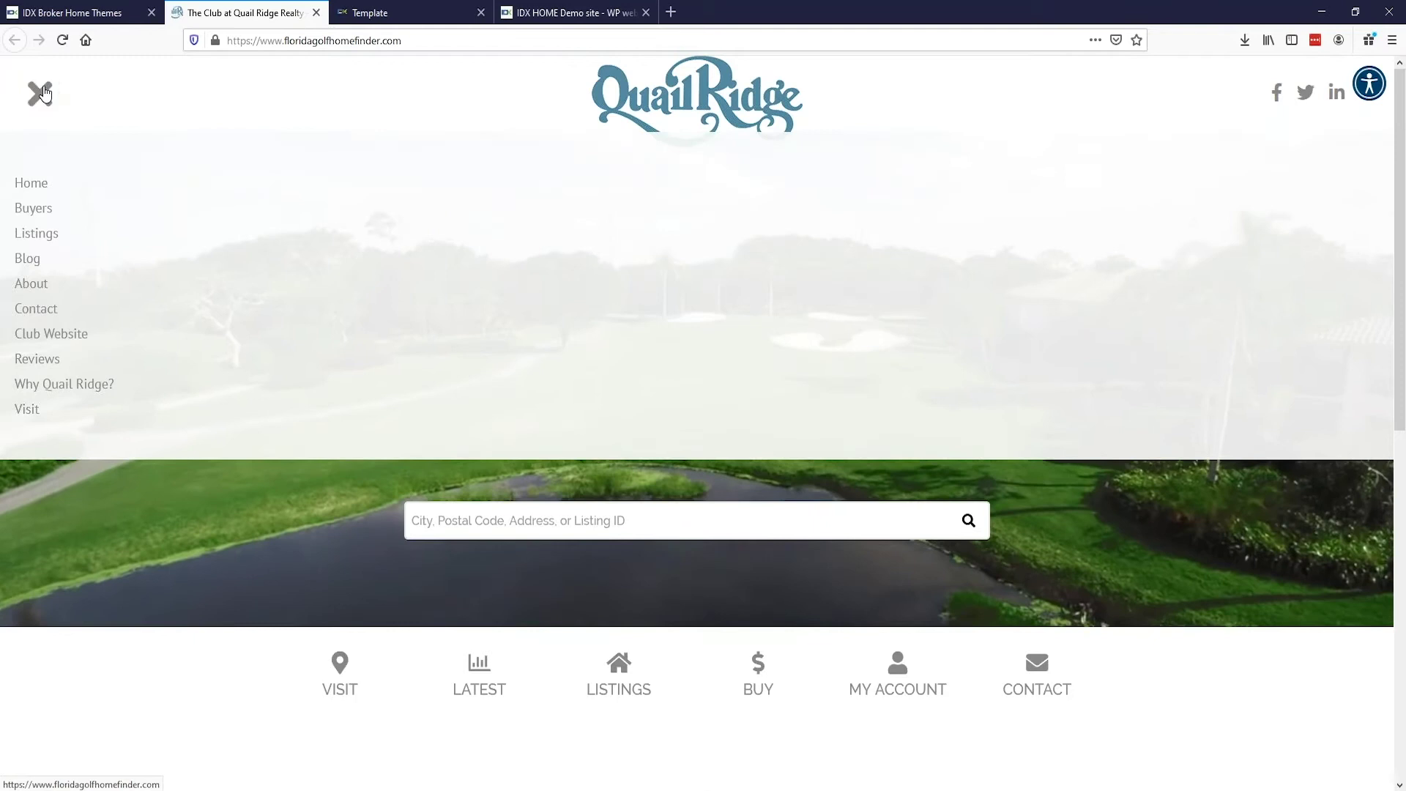
pyautogui.click(42, 92)
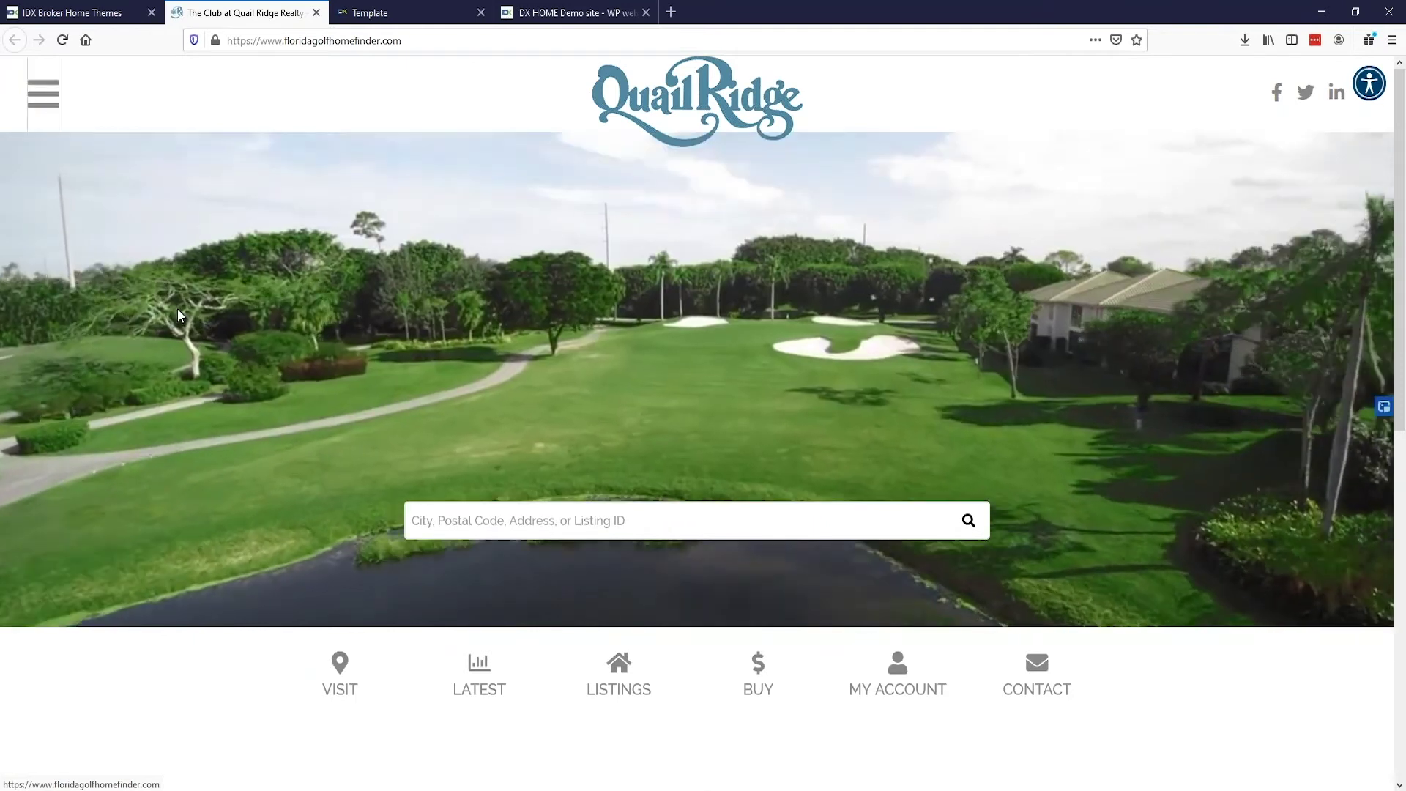
pyautogui.scroll(-8, 709, 327)
pyautogui.scroll(7, 244, 296)
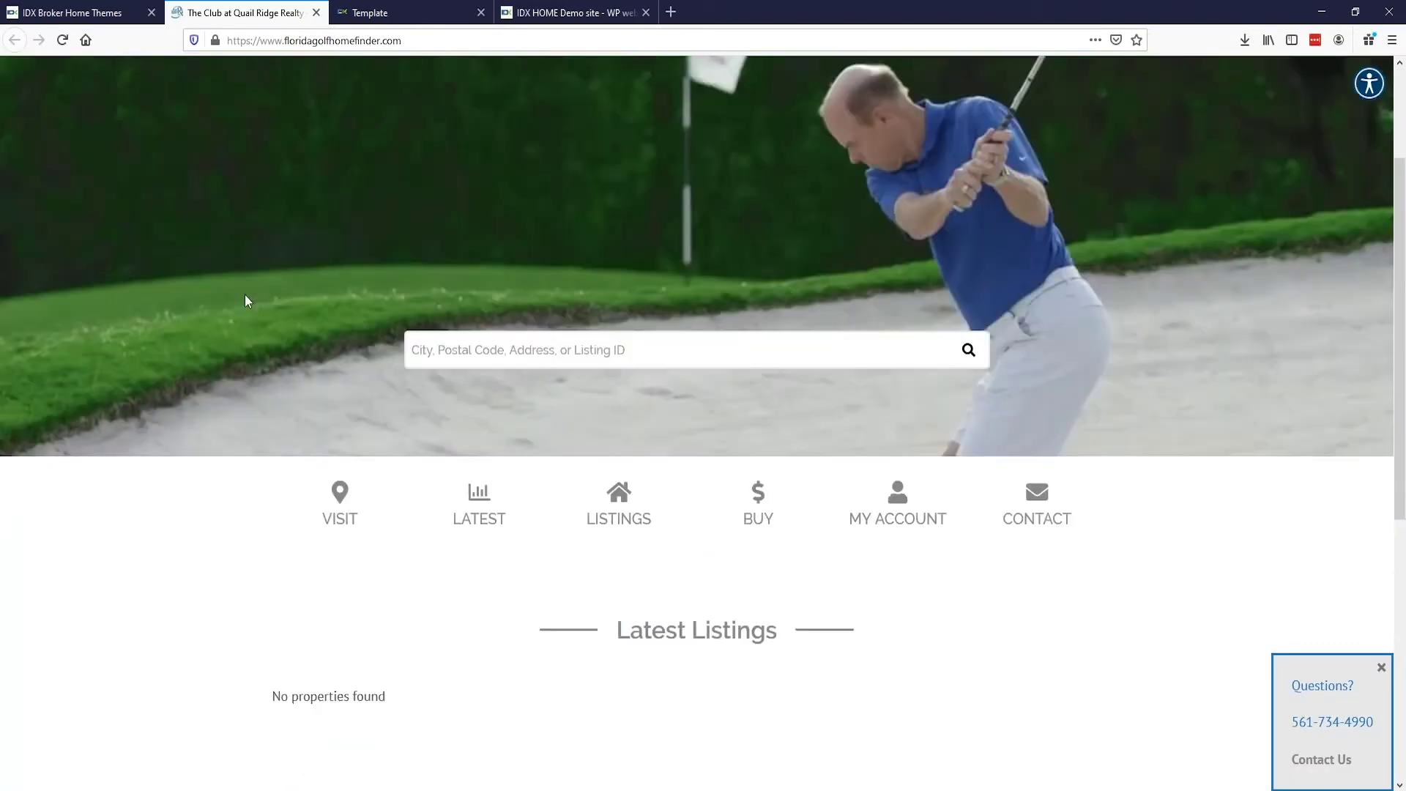
pyautogui.scroll(2, 245, 300)
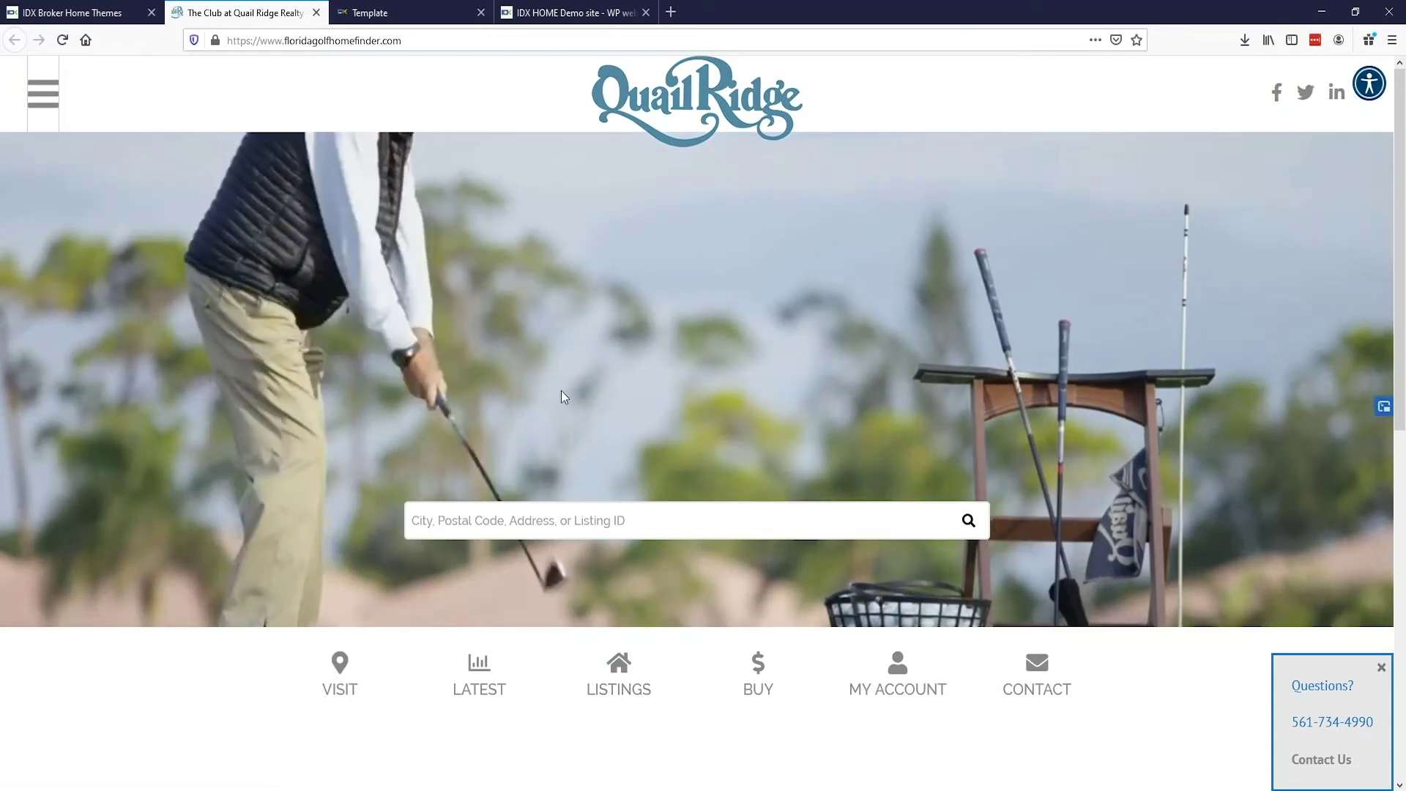
pyautogui.click(316, 13)
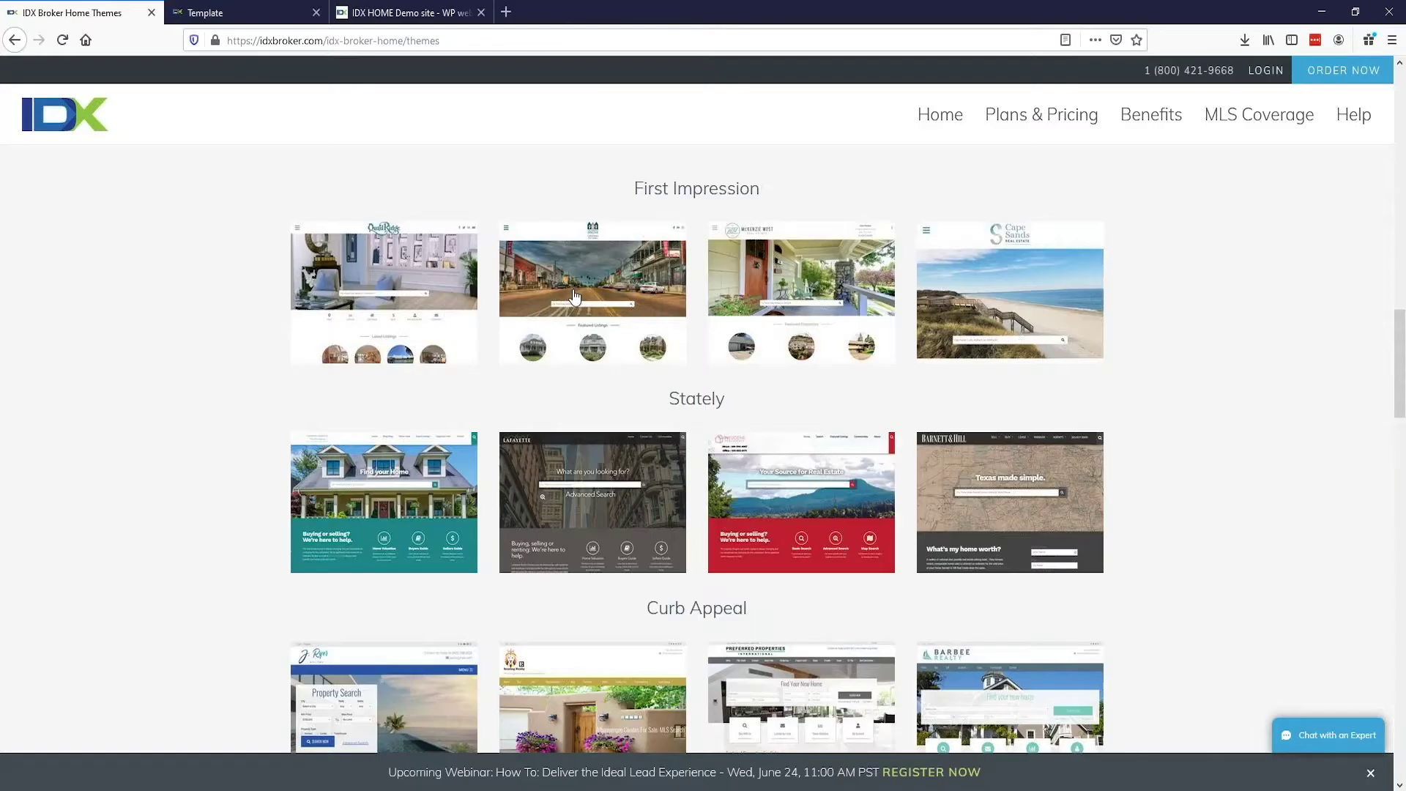
# Step: Open the Starkville Home Team site and scroll past Featured Listings and Map Search to Featured Communities
pyautogui.click(574, 295)
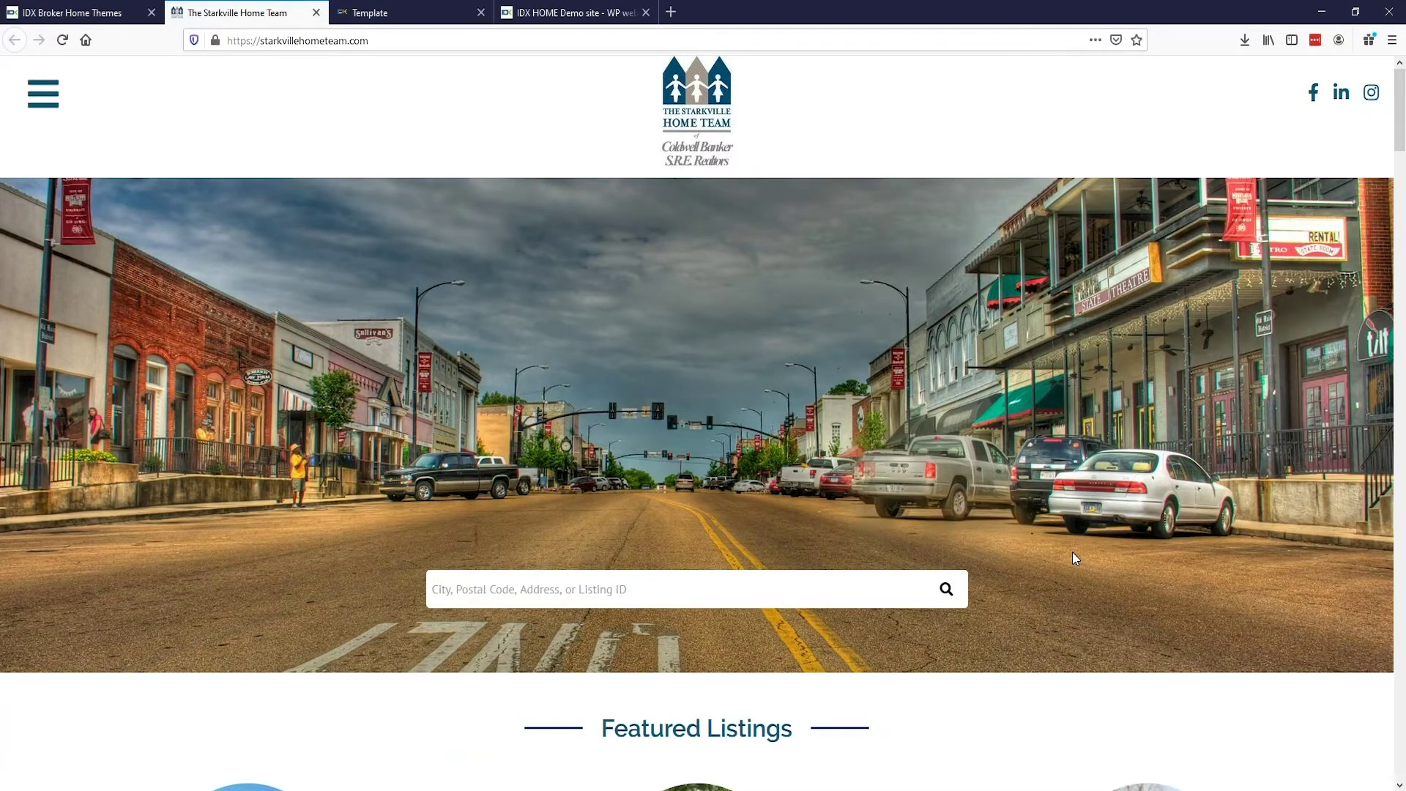
pyautogui.scroll(-5, 1072, 552)
pyautogui.scroll(-3, 1051, 547)
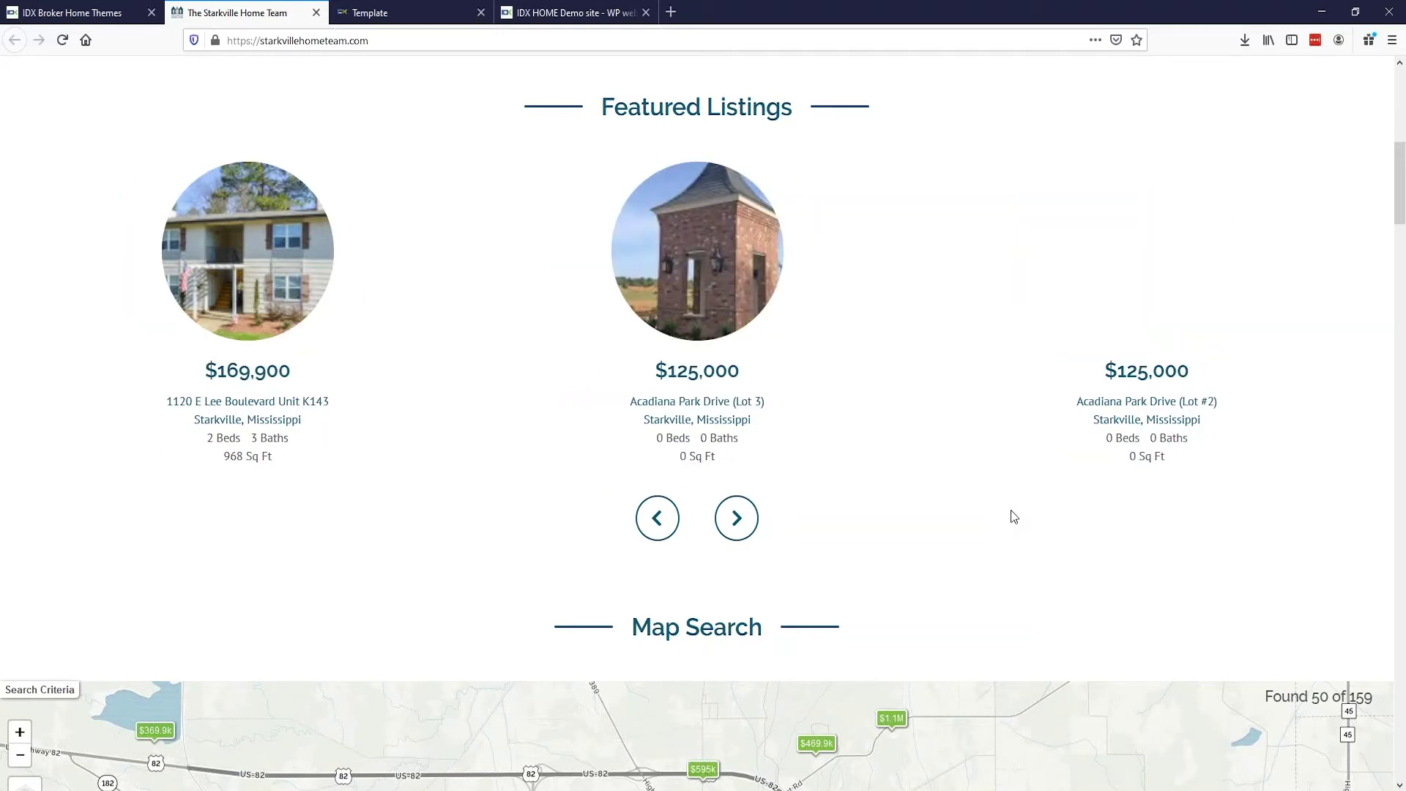
pyautogui.scroll(-7, 1012, 517)
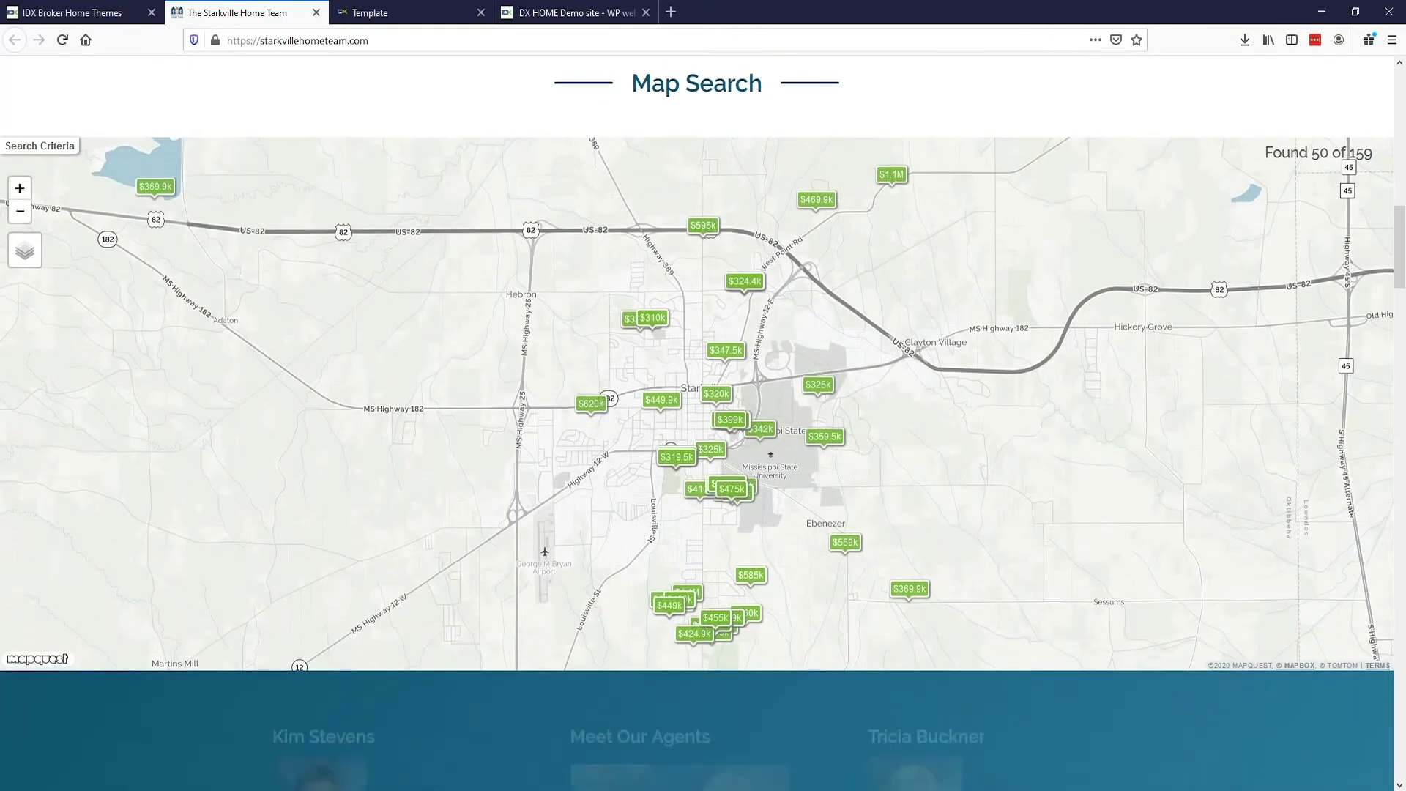
pyautogui.scroll(-13, 703, 423)
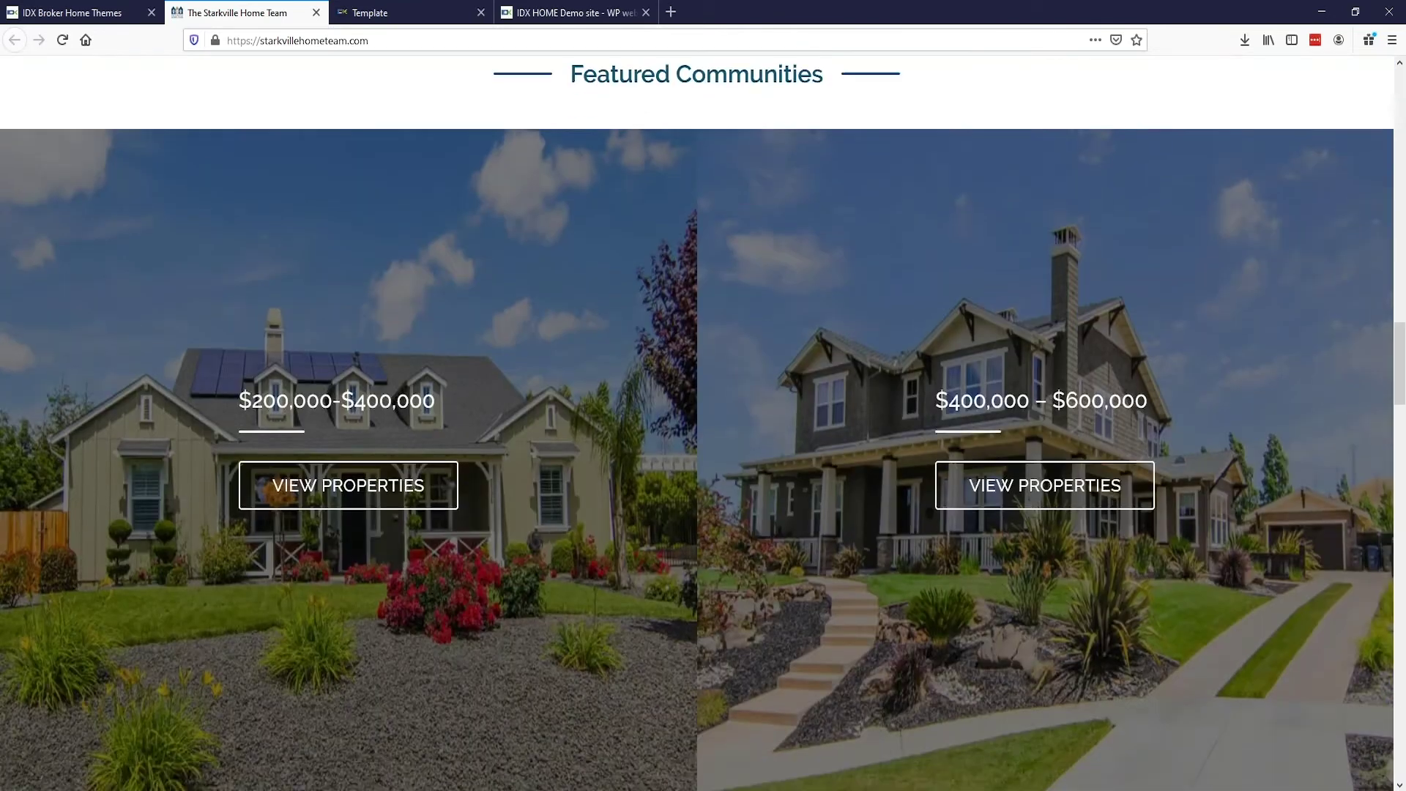
pyautogui.scroll(-2, 697, 422)
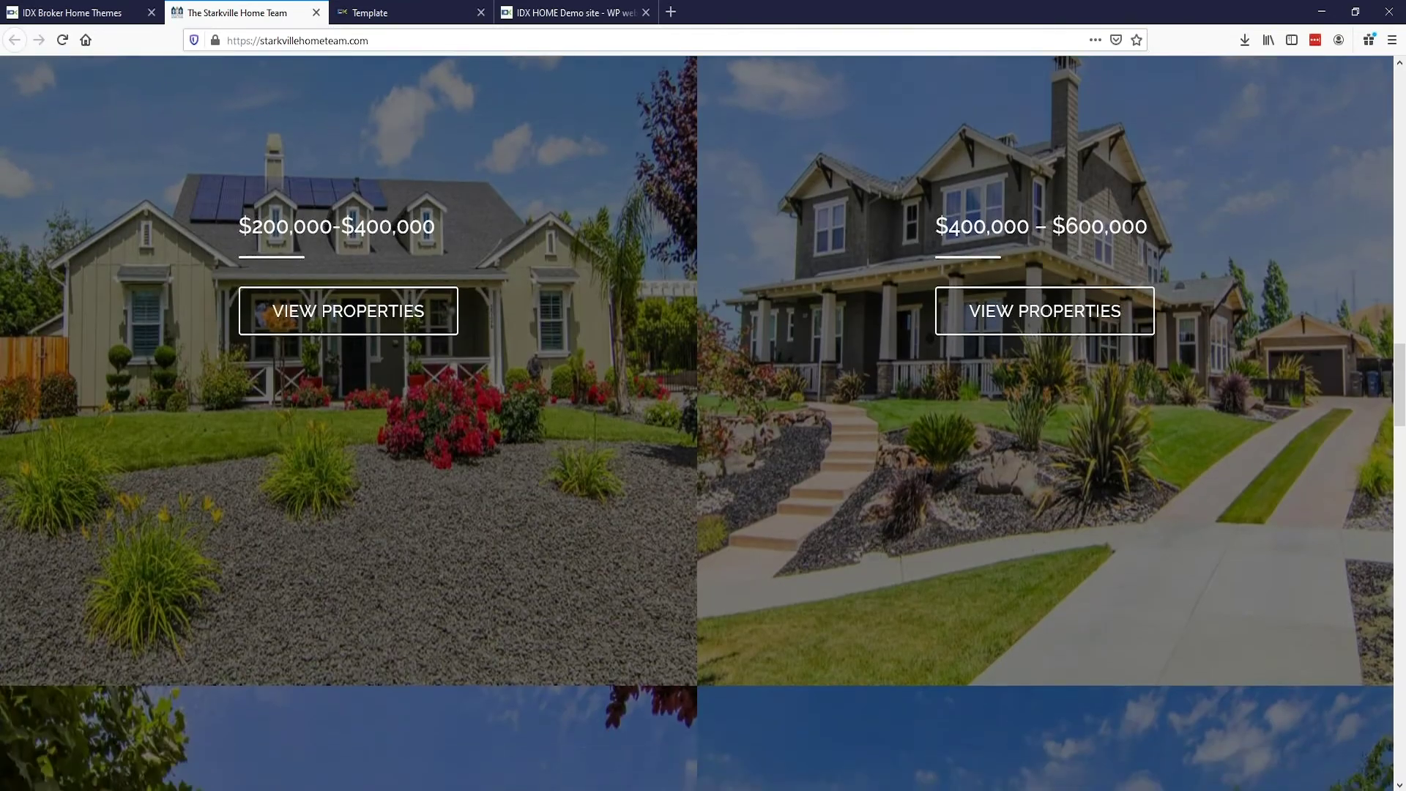
pyautogui.scroll(2, 1009, 516)
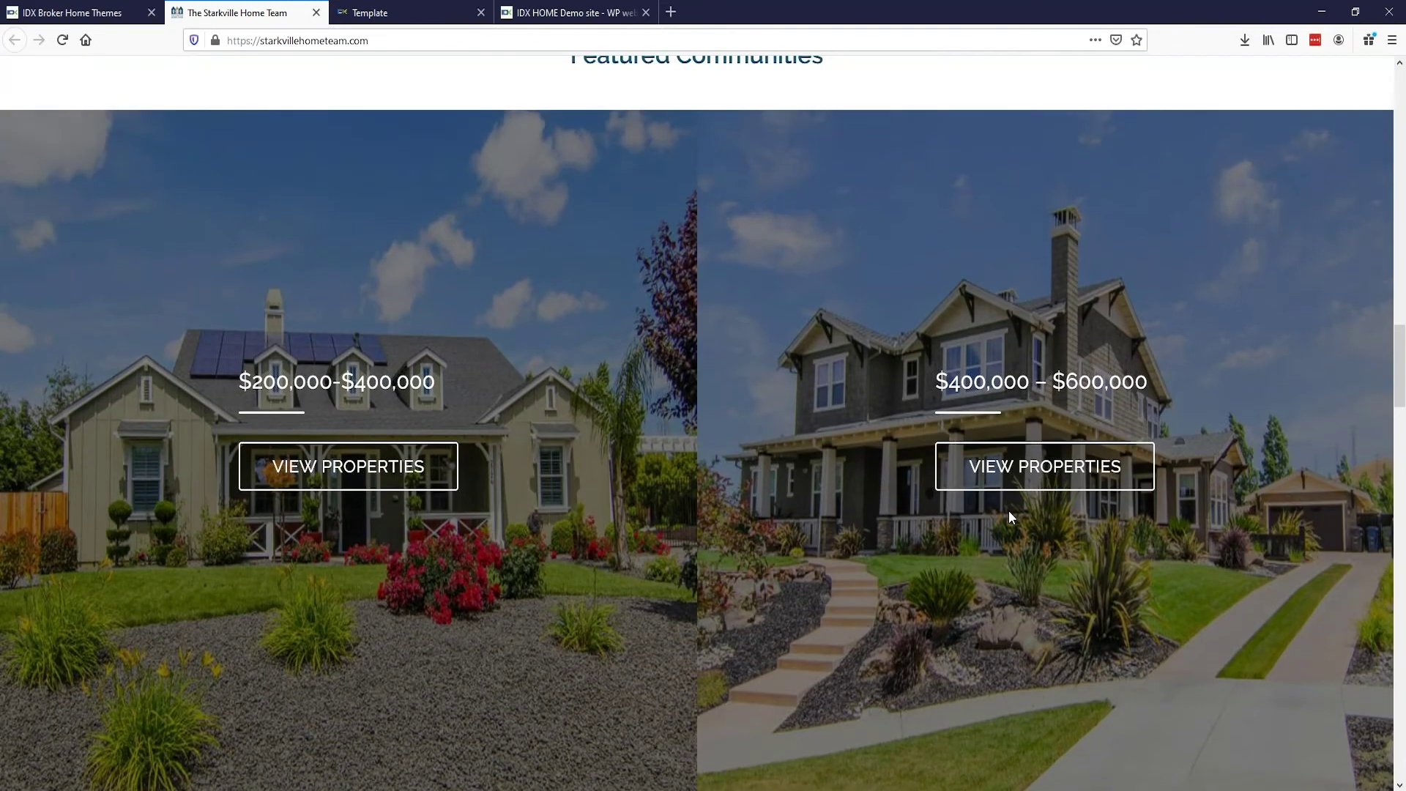
pyautogui.scroll(-3, 1009, 512)
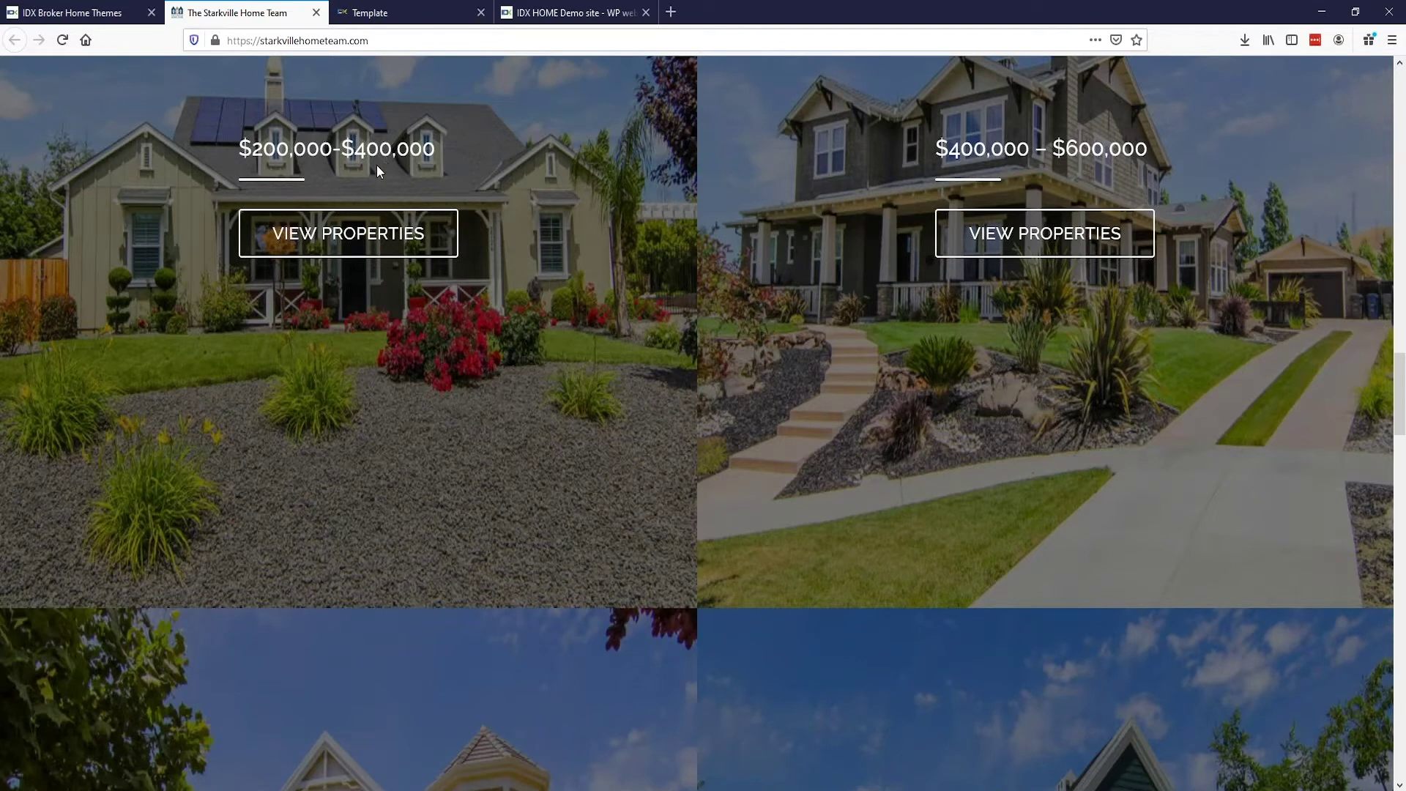
# Step: View the $200,000-$400,000 community page, then go back to the Starkville home page
pyautogui.click(359, 239)
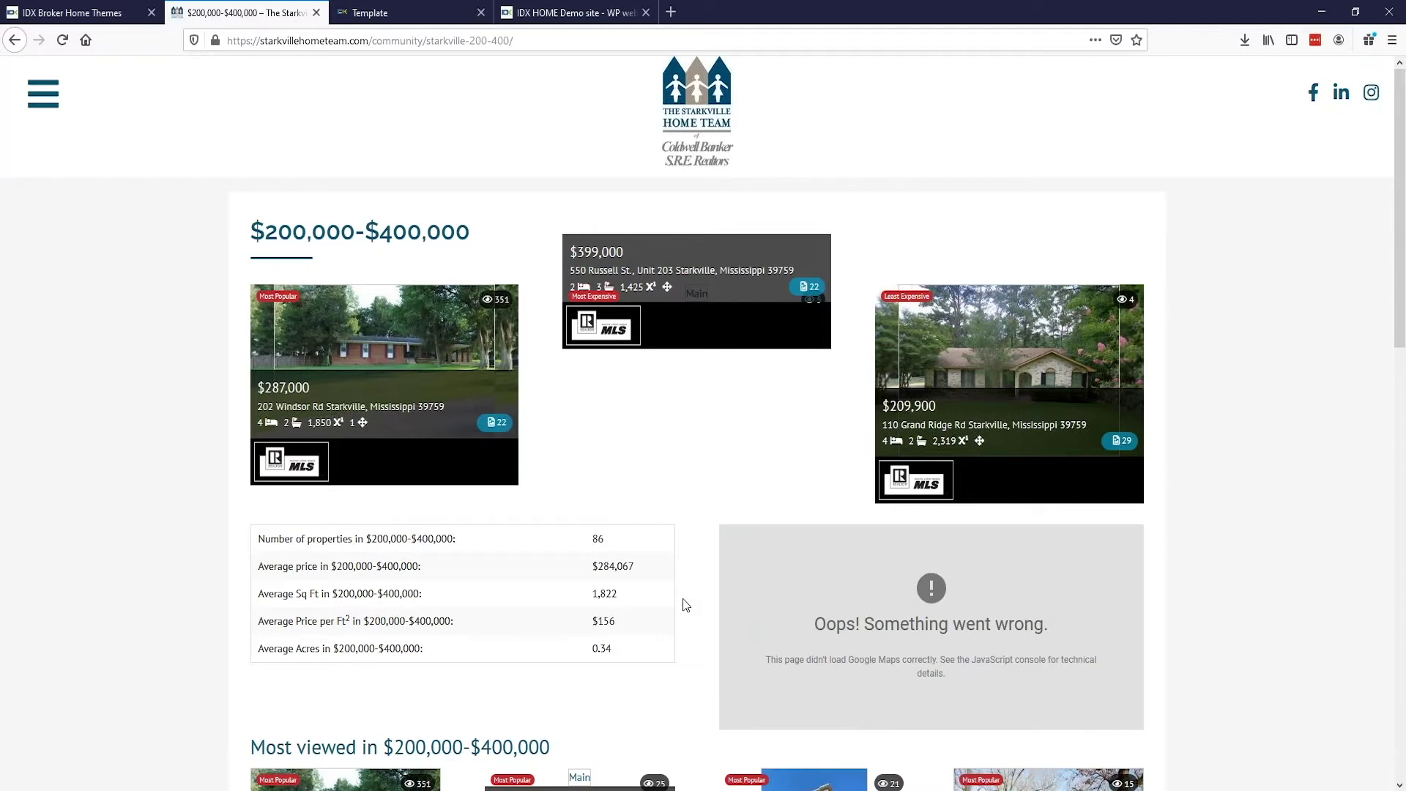
pyautogui.scroll(-10, 682, 599)
pyautogui.scroll(10, 683, 598)
pyautogui.hotkey('alt', 'Left')
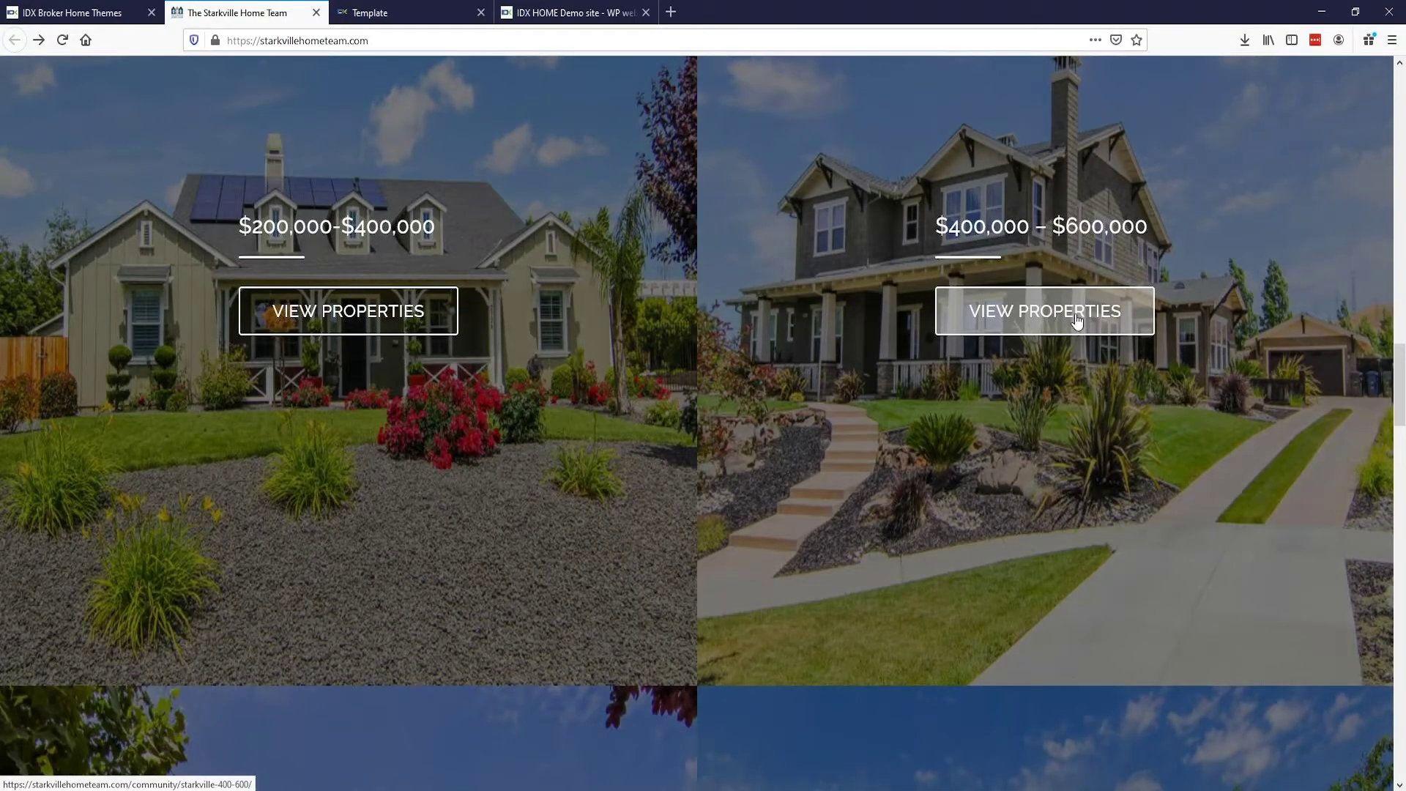
# Step: Review the $400,000-$600,000 page's 33 properties averaging $501,502, then close the tab
pyautogui.click(1076, 320)
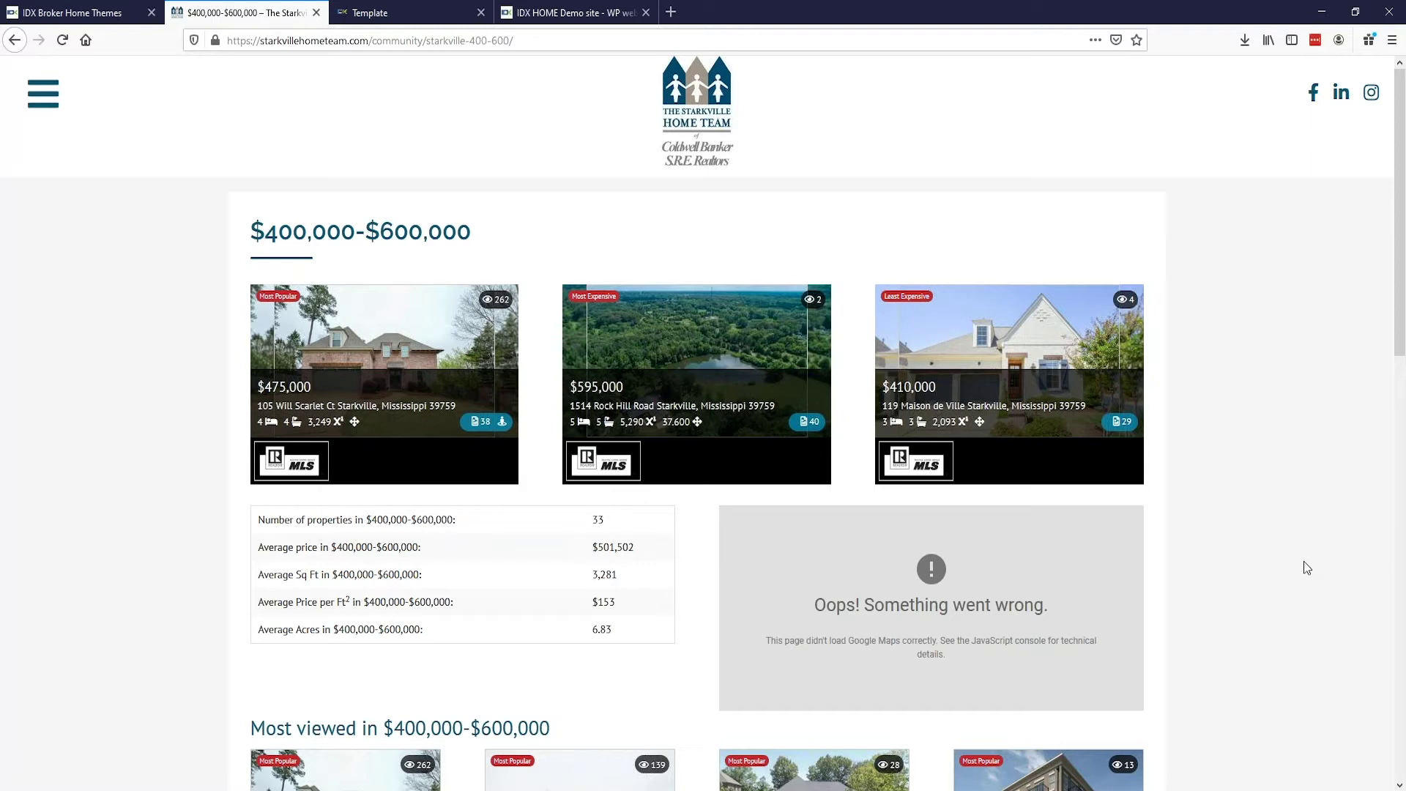
pyautogui.scroll(-6, 1304, 562)
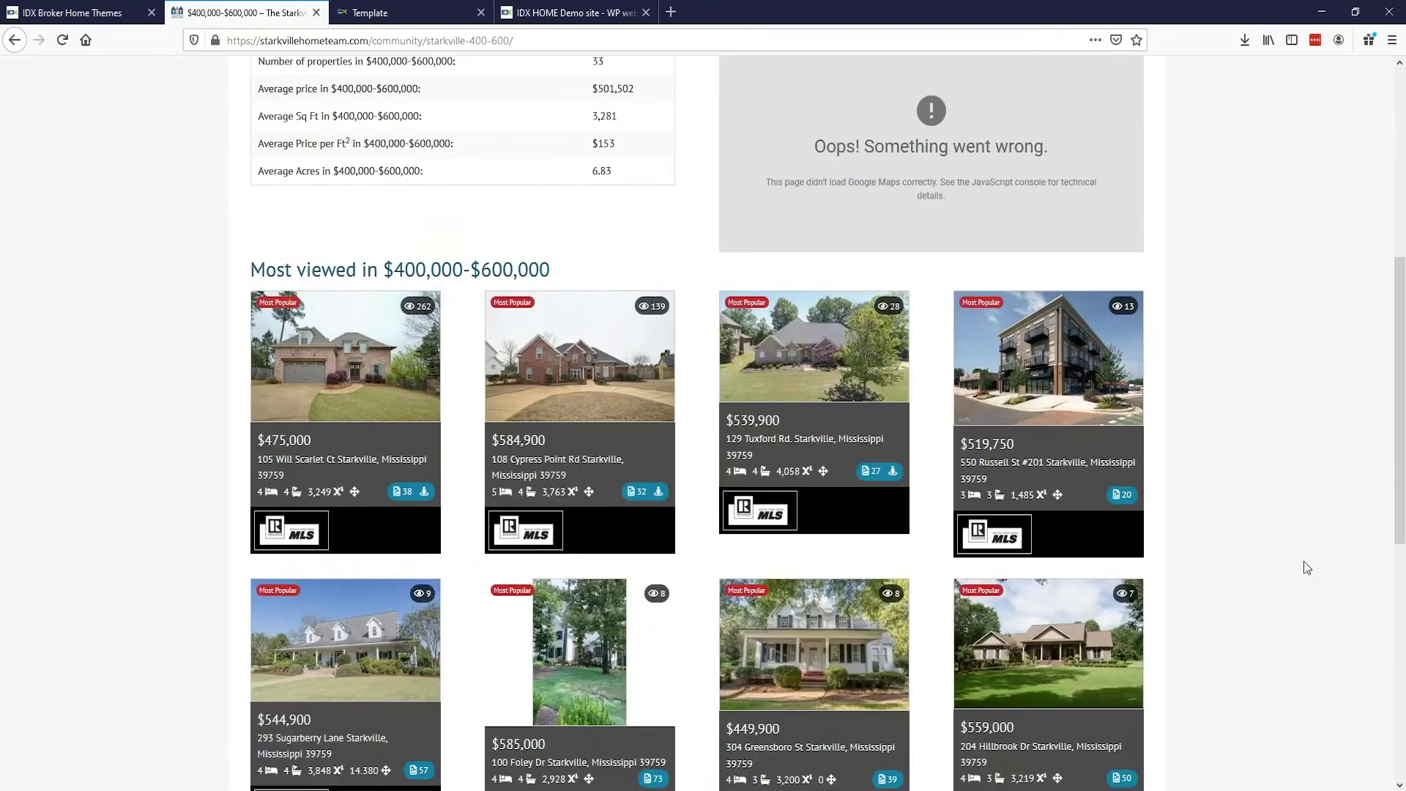
pyautogui.scroll(-1, 1304, 562)
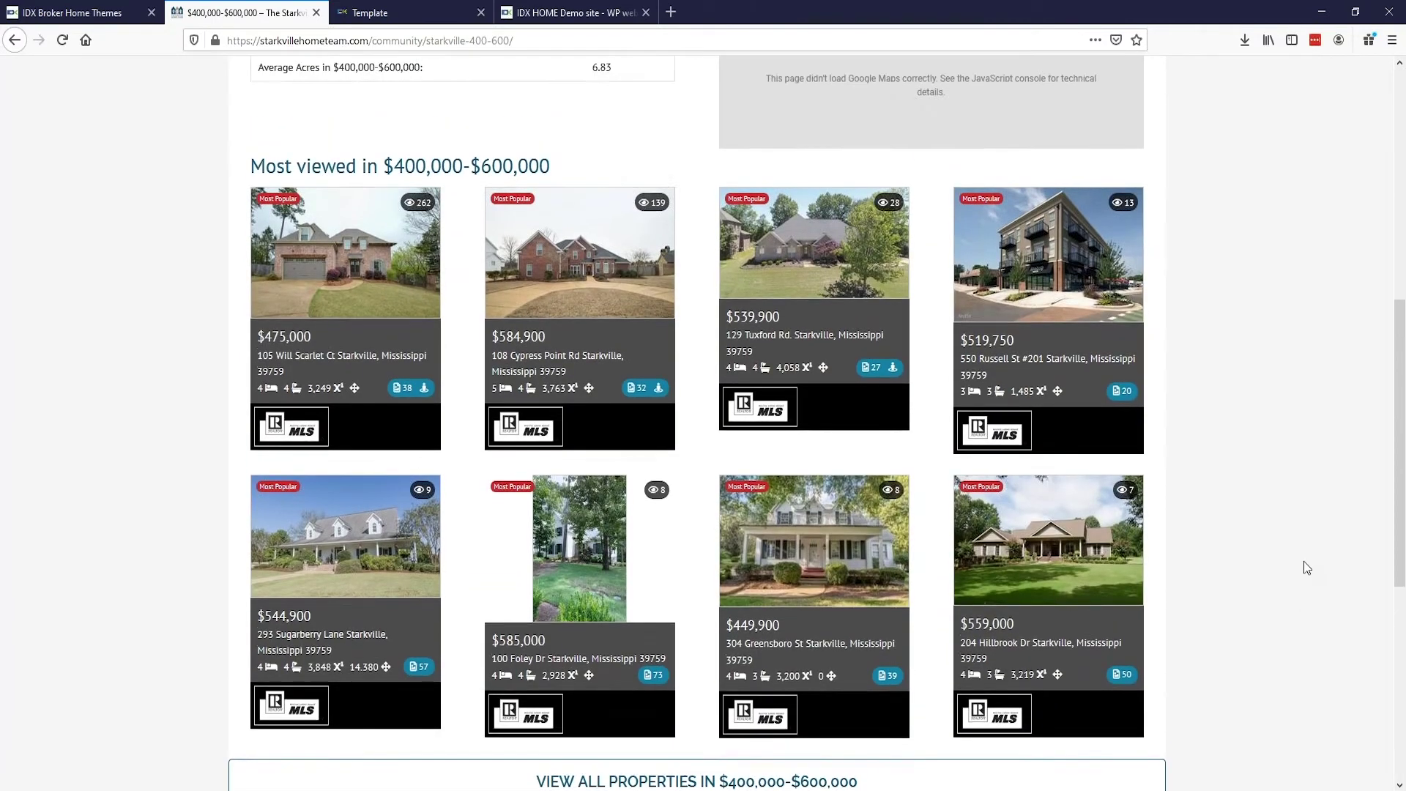
pyautogui.scroll(5, 1304, 562)
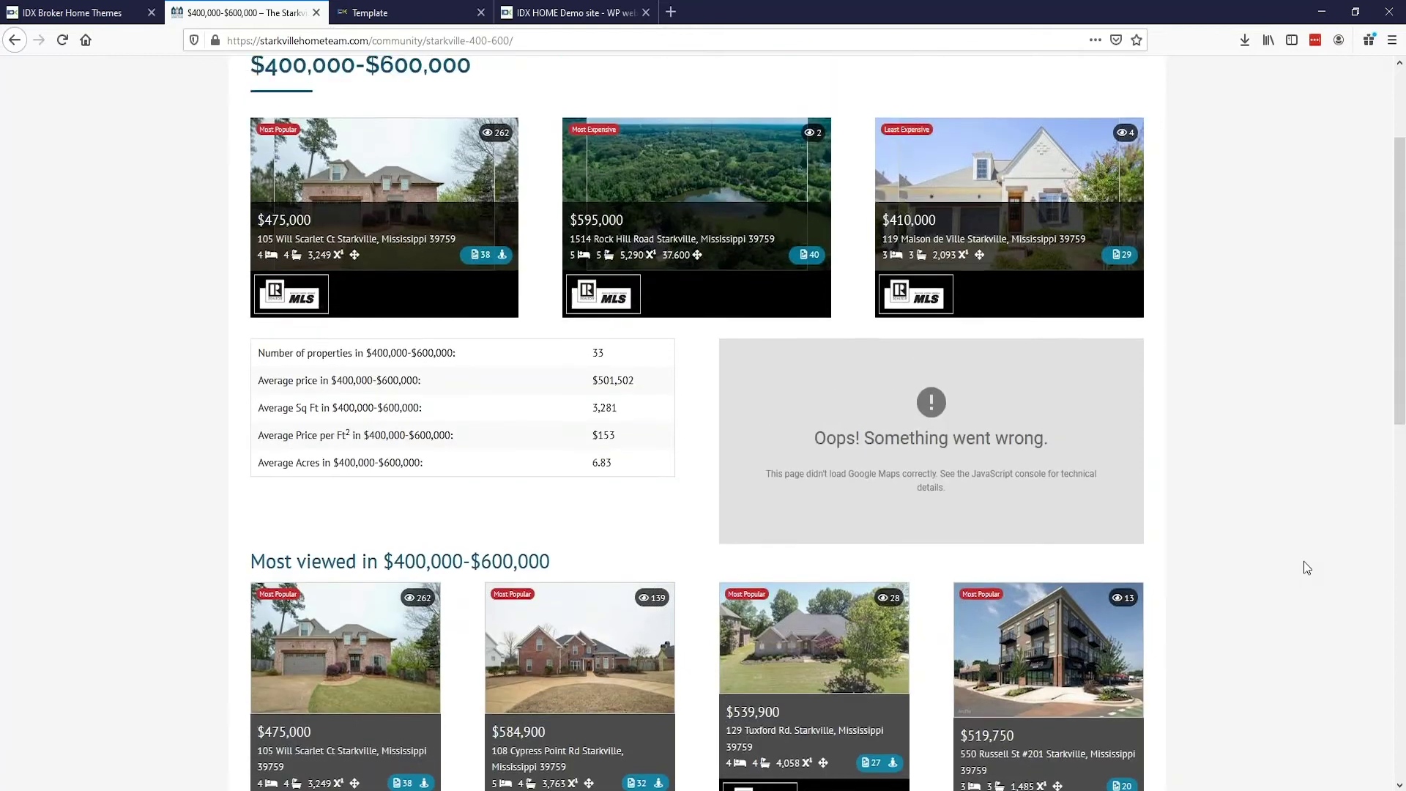
pyautogui.scroll(2, 1303, 561)
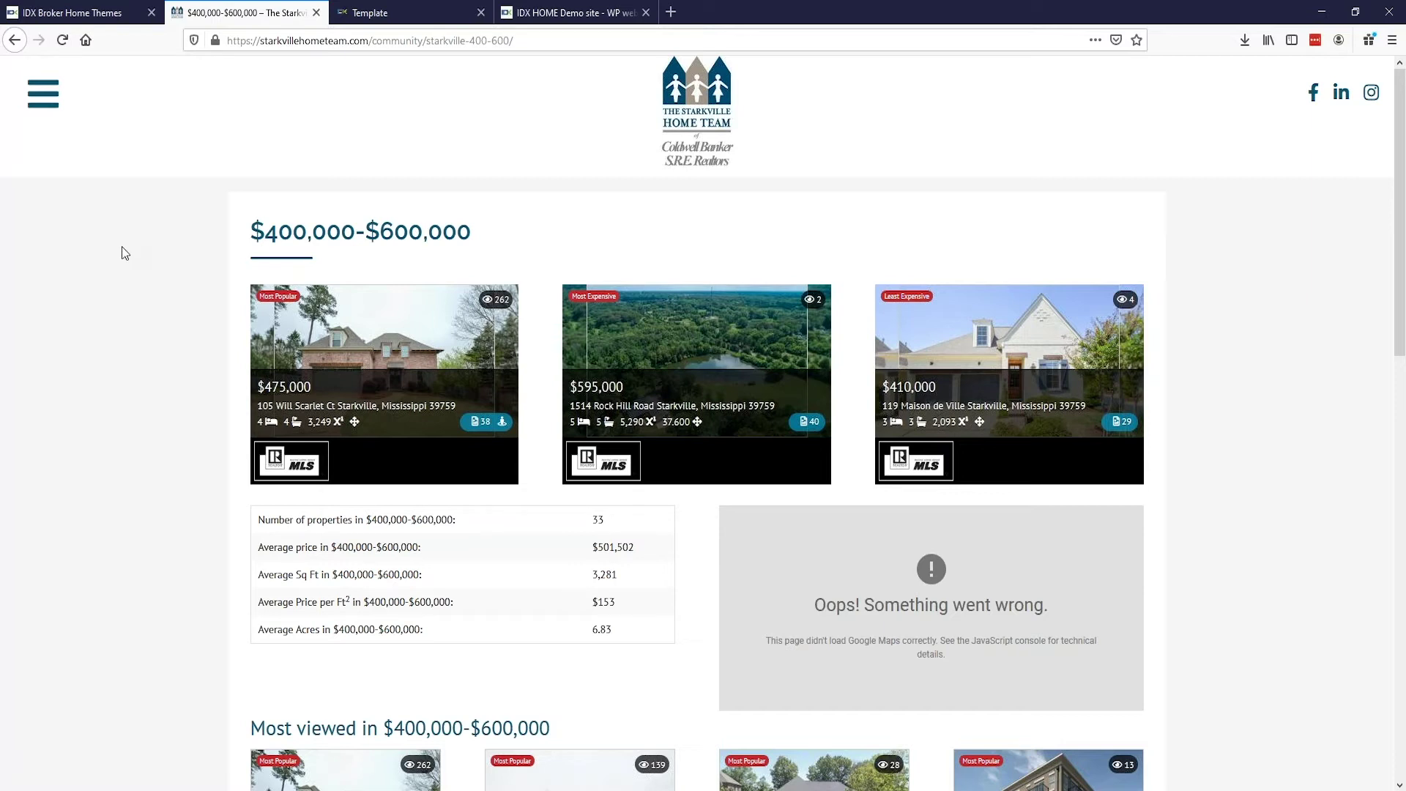
pyautogui.click(315, 12)
# Step: Open the Warren Griffin Real Estate example and scroll its homepage down to the footer
pyautogui.scroll(2, 319, 404)
pyautogui.scroll(-2, 315, 408)
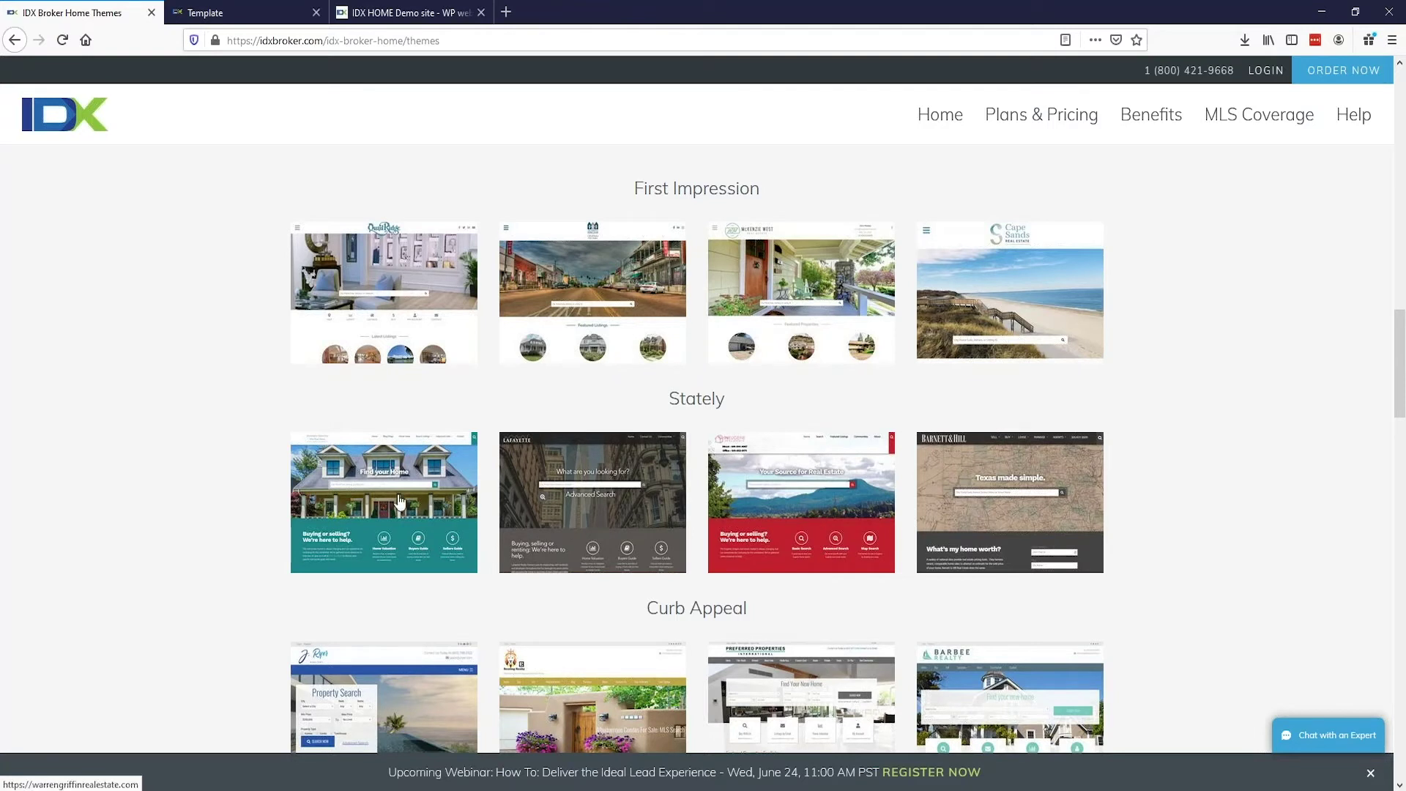
pyautogui.click(399, 502)
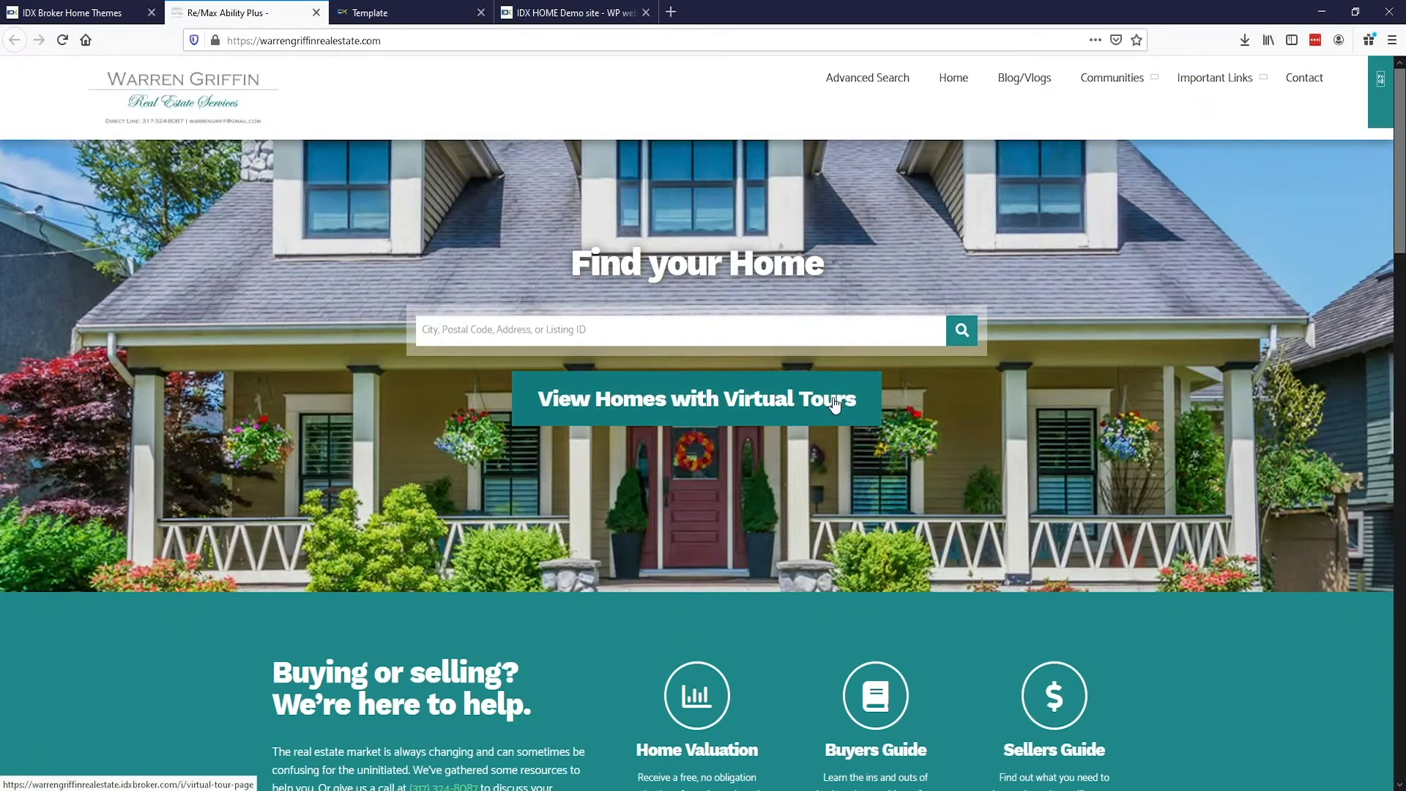
pyautogui.scroll(-5, 832, 400)
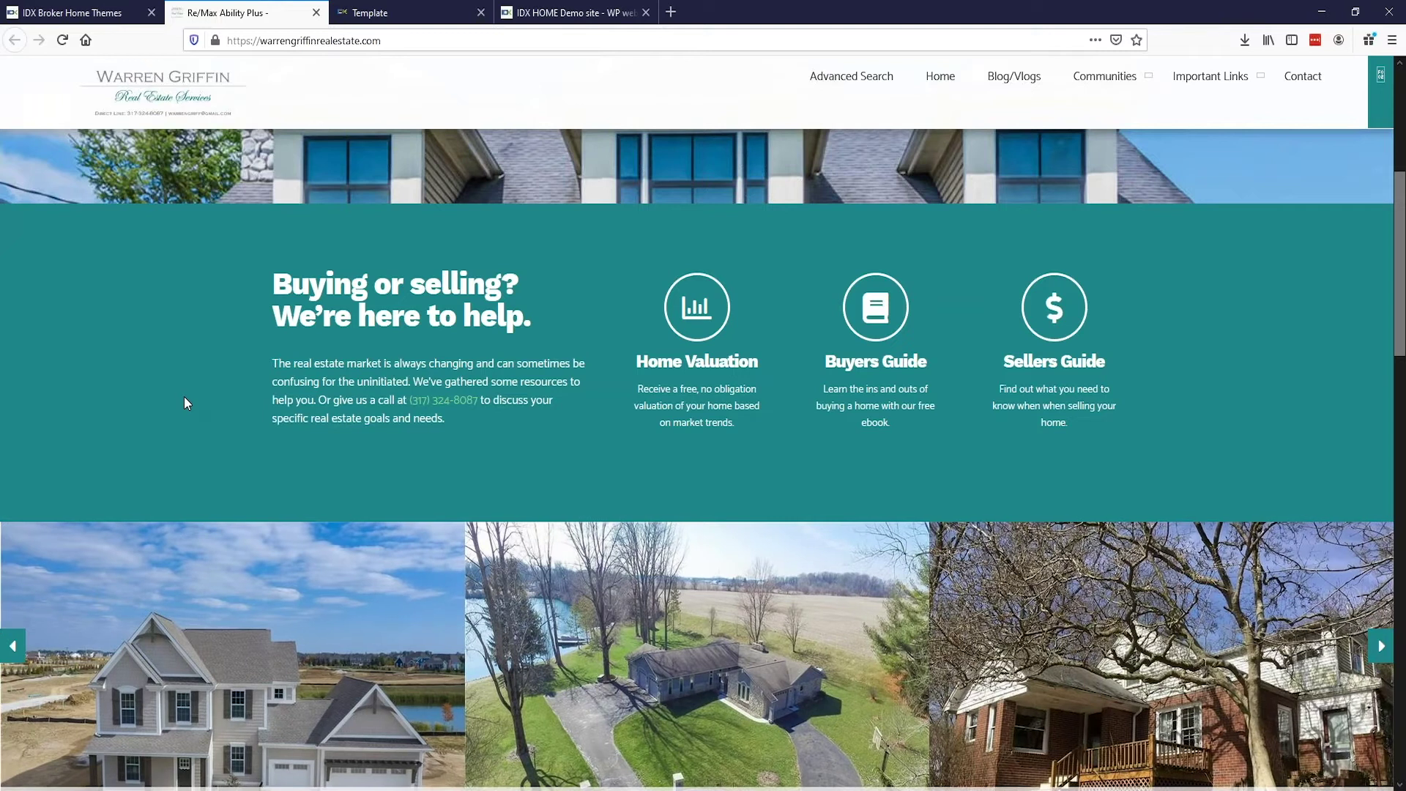
pyautogui.scroll(-2, 185, 404)
pyautogui.scroll(-2, 183, 399)
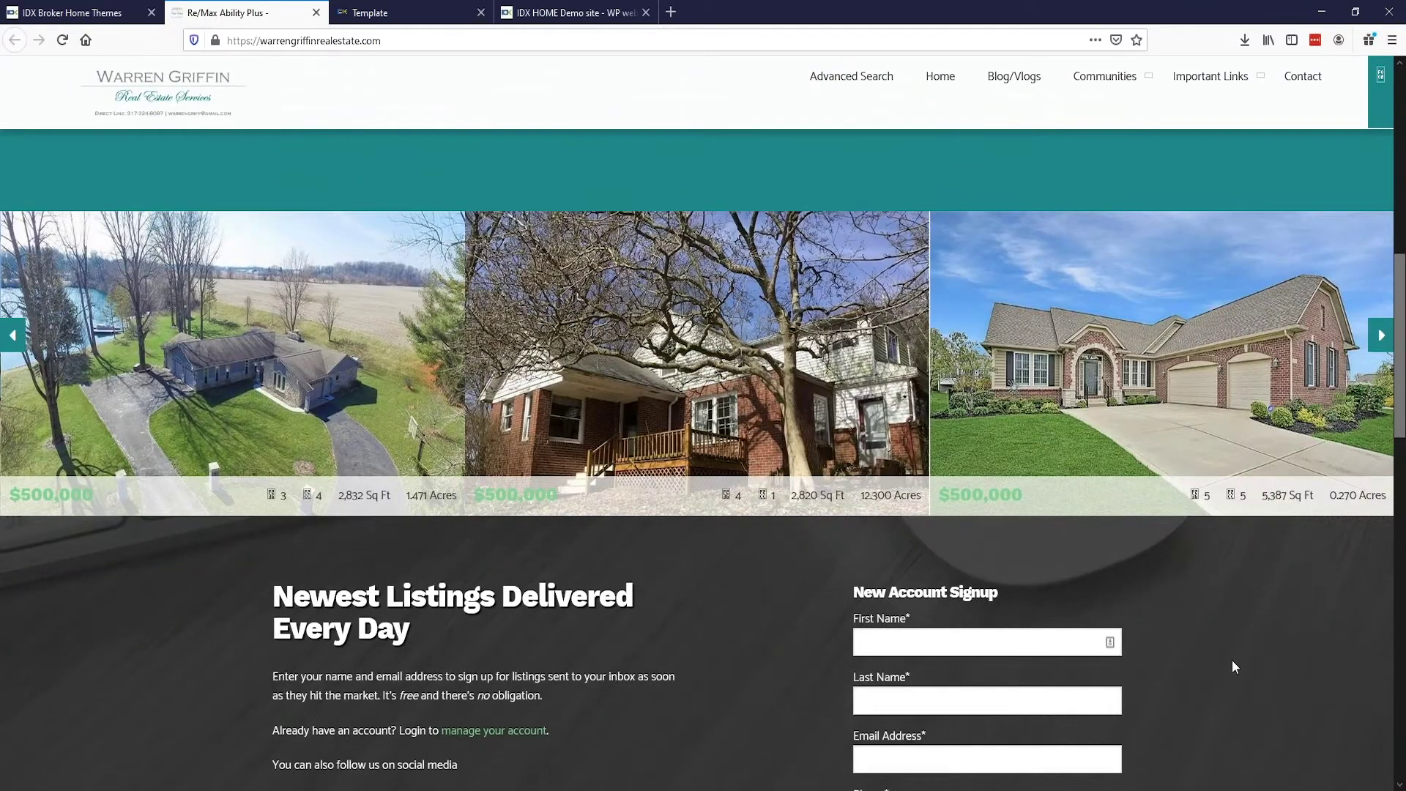
pyautogui.scroll(-4, 1231, 660)
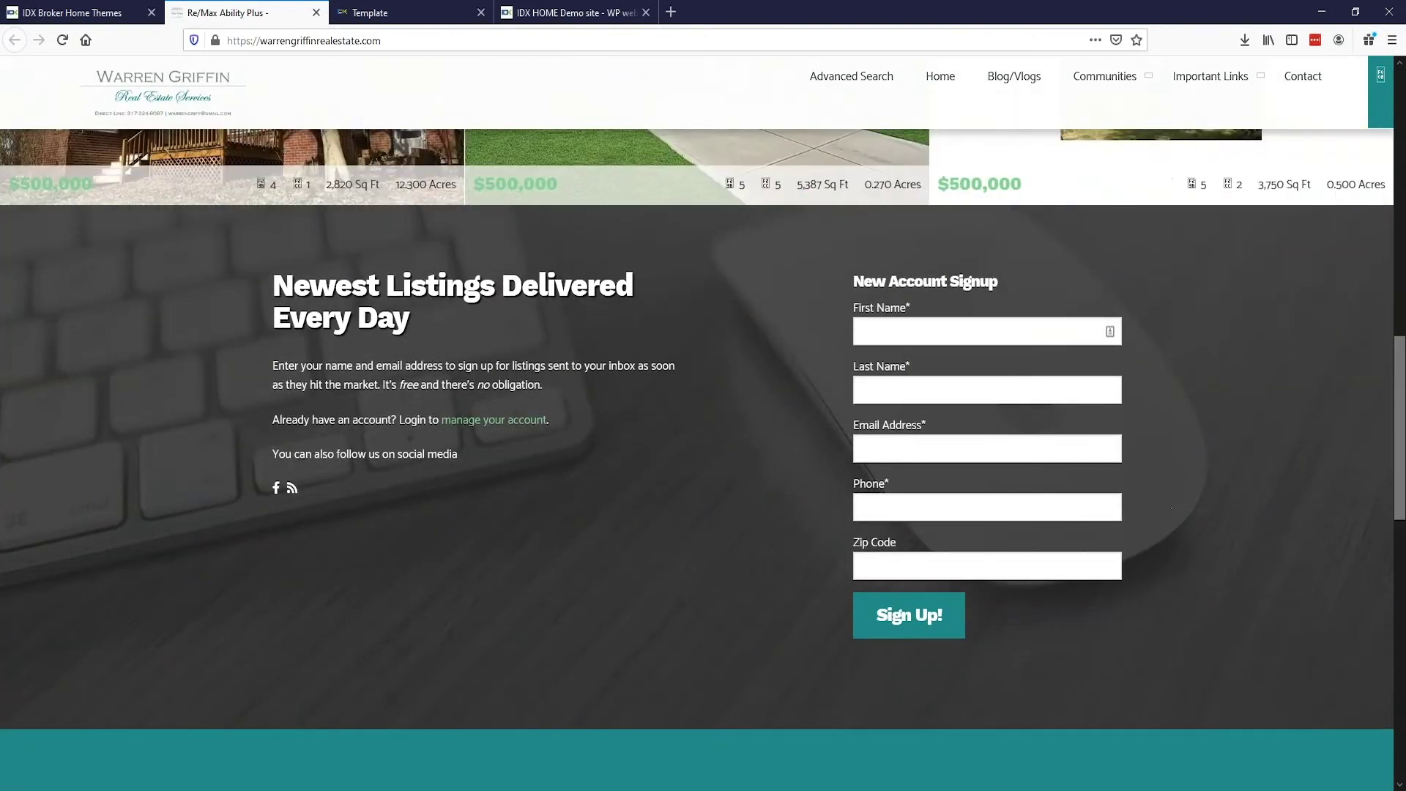
pyautogui.scroll(-5, 293, 382)
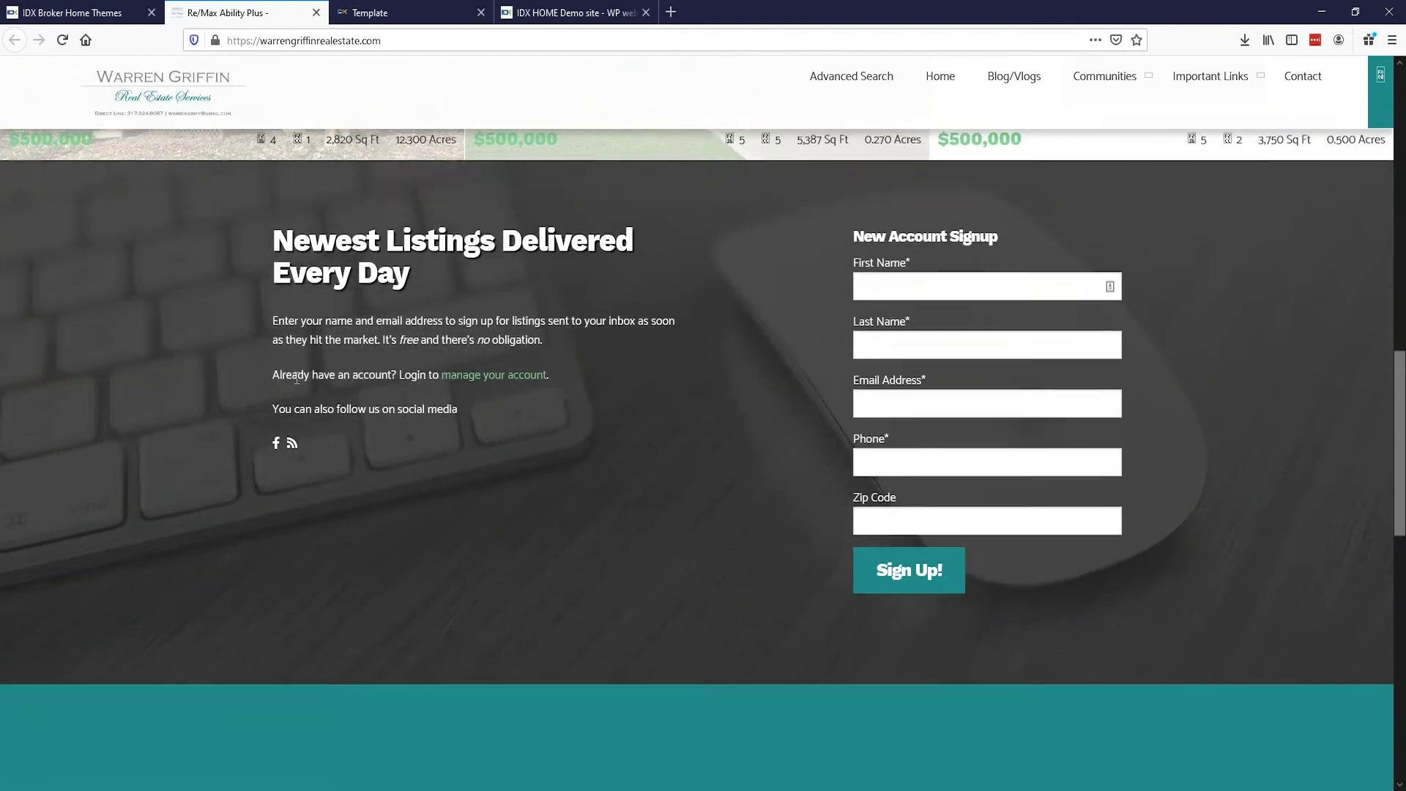
pyautogui.scroll(-5, 289, 379)
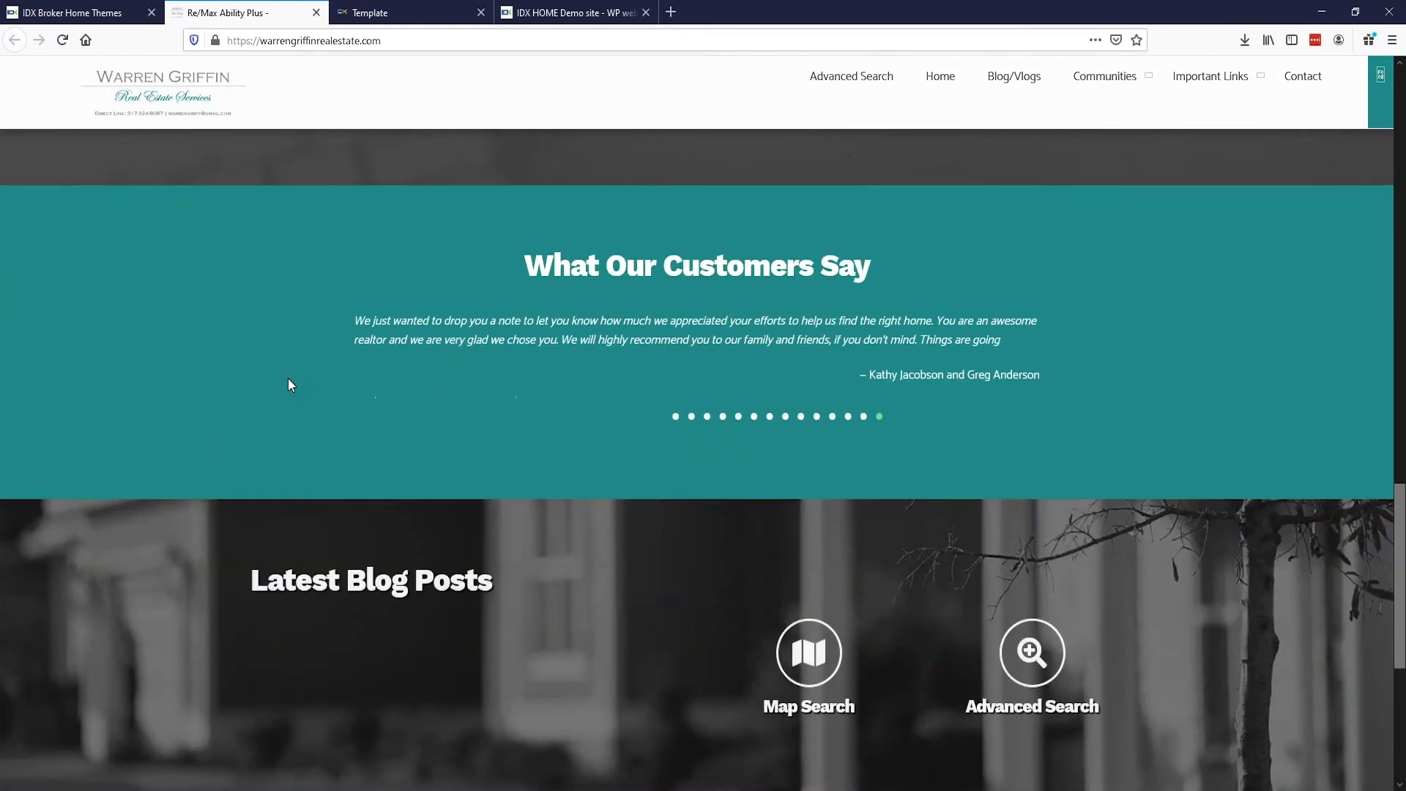
pyautogui.scroll(-3, 288, 381)
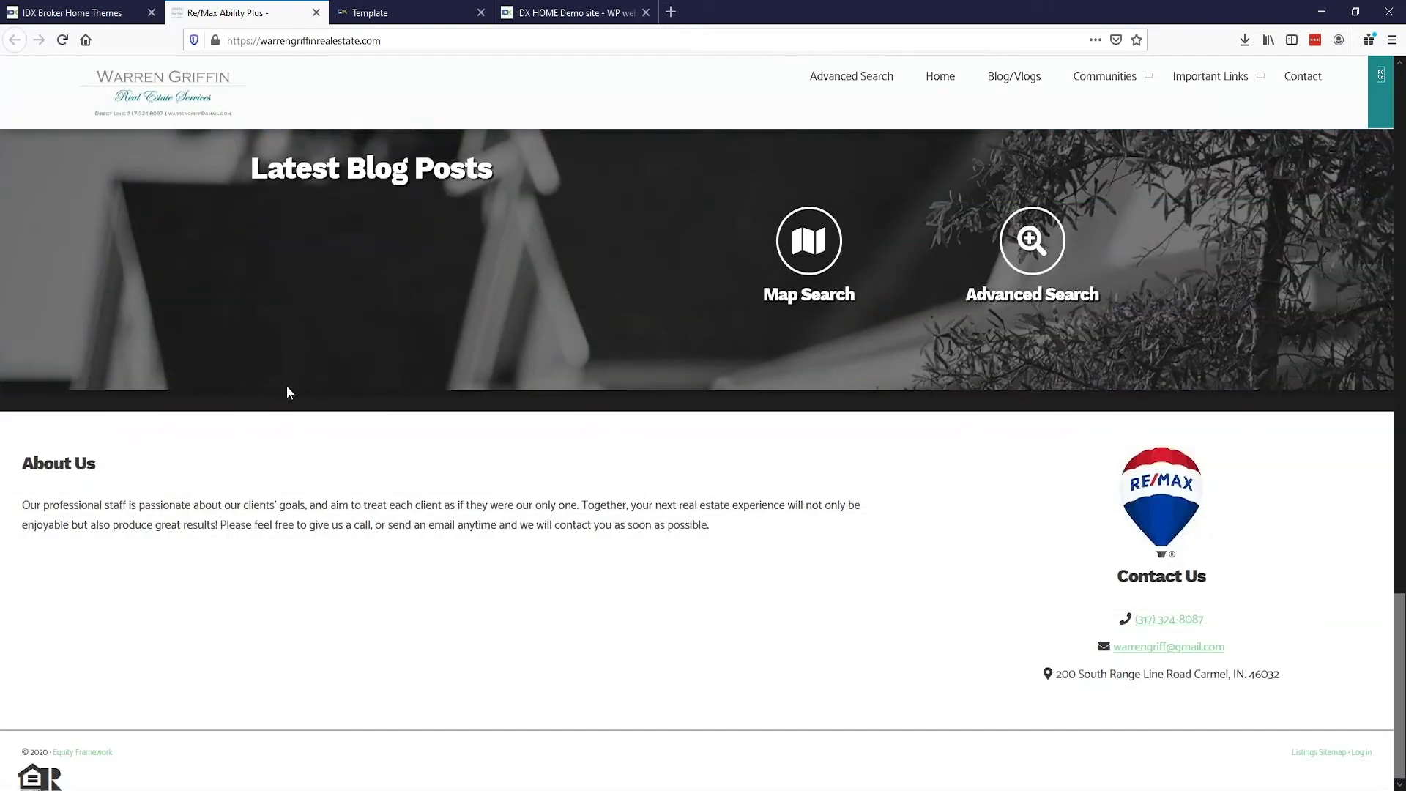
# Step: Close the Warren Griffin demo and open the InEugene Real Estate example from the Stately row
pyautogui.scroll(6, 837, 604)
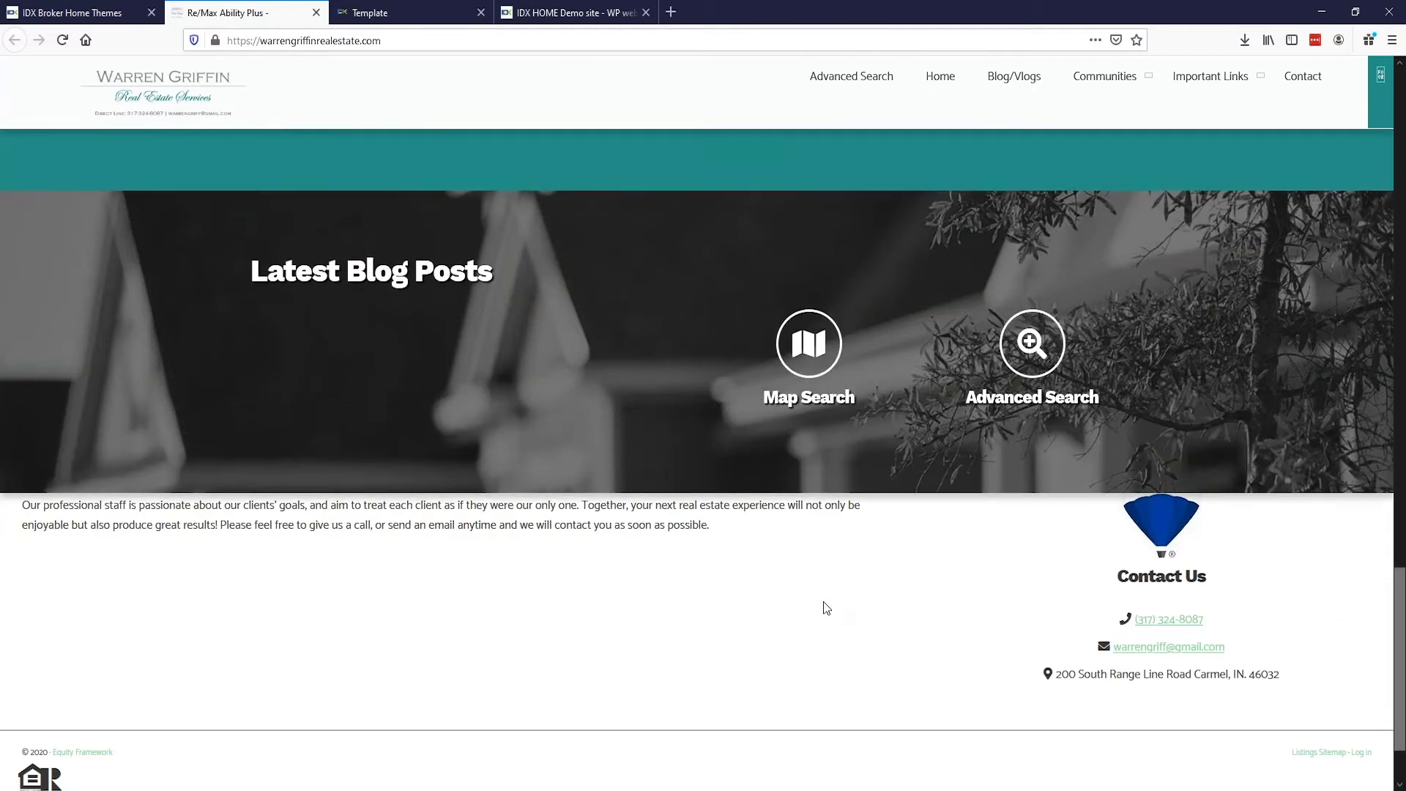
pyautogui.scroll(18, 821, 602)
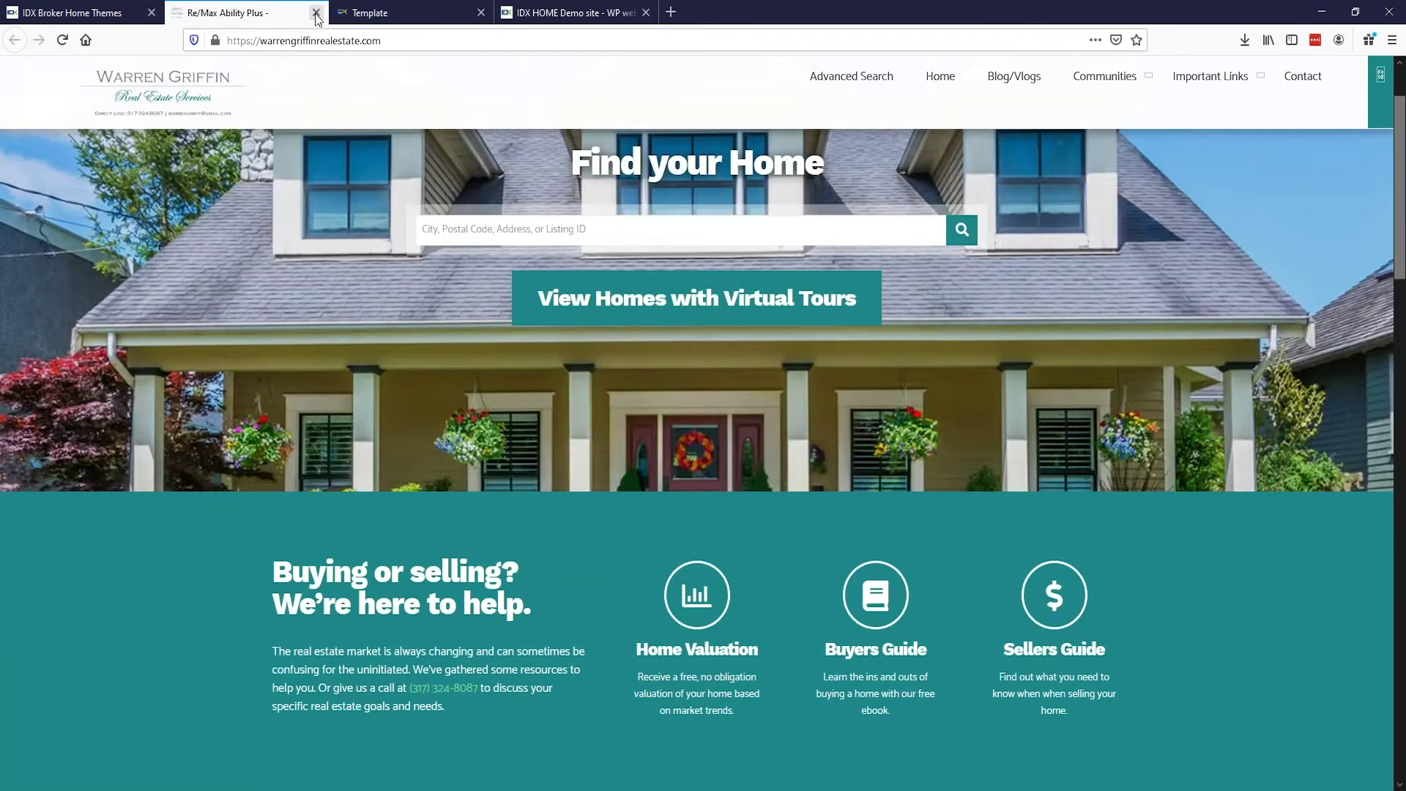
pyautogui.click(316, 14)
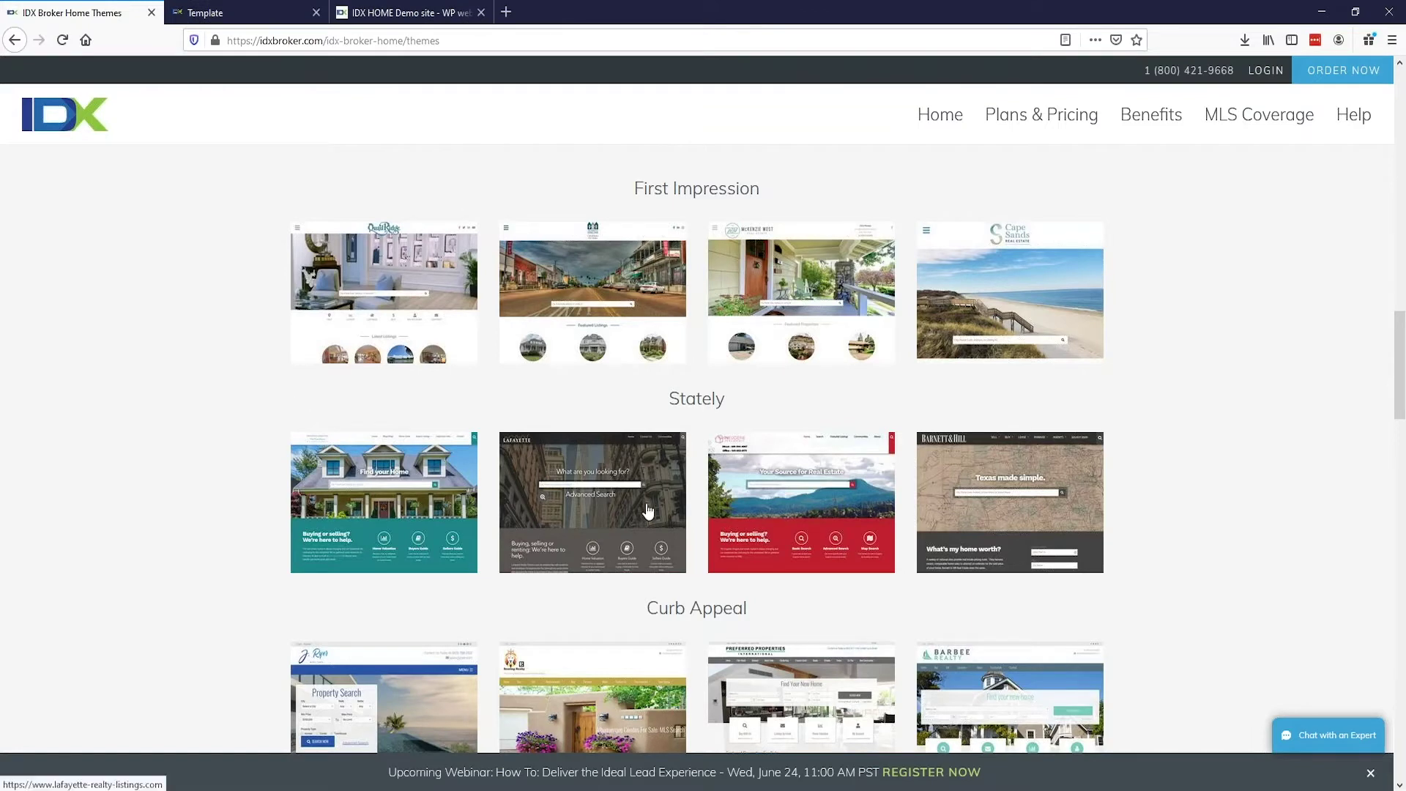
pyautogui.click(732, 505)
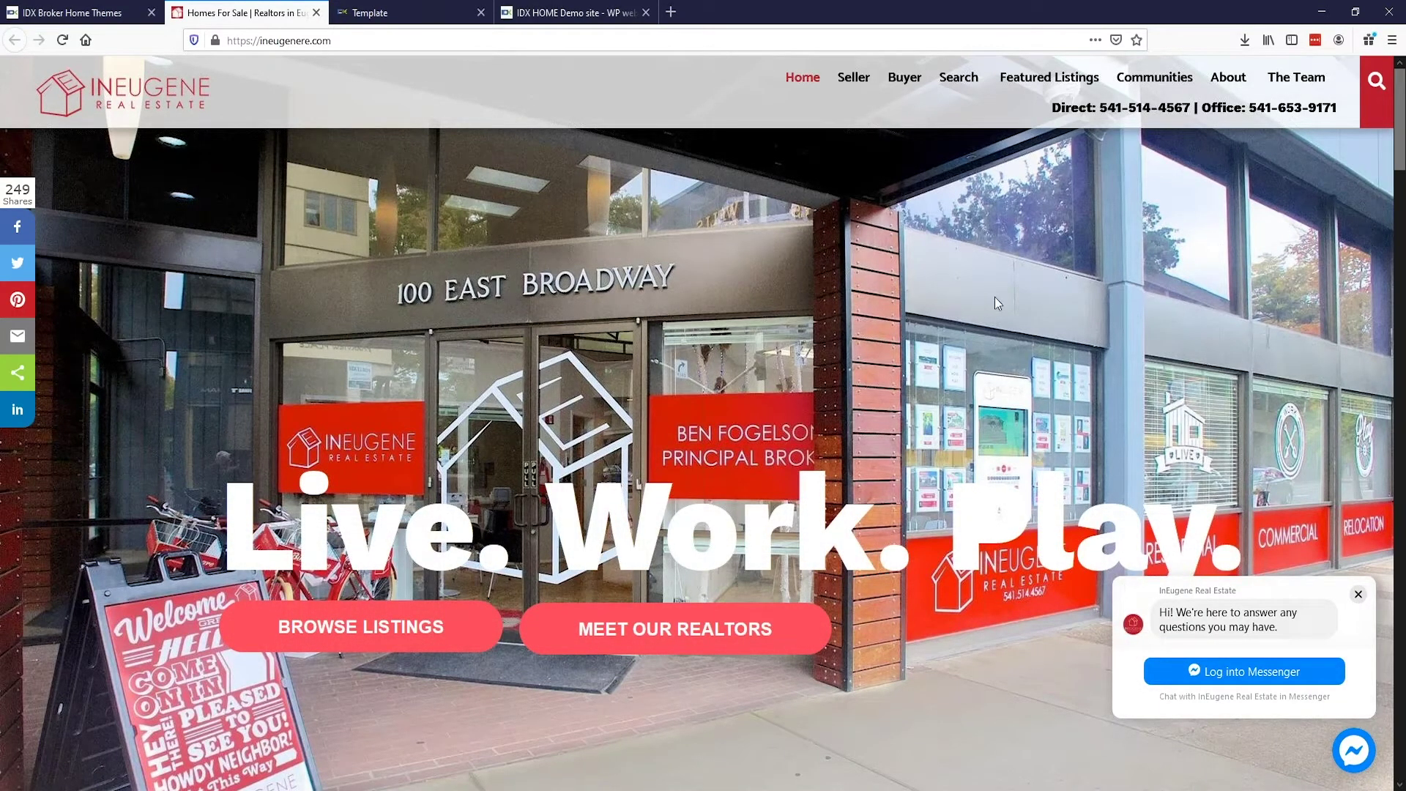
# Step: Scroll through the InEugene Real Estate homepage sections
pyautogui.scroll(-5, 994, 296)
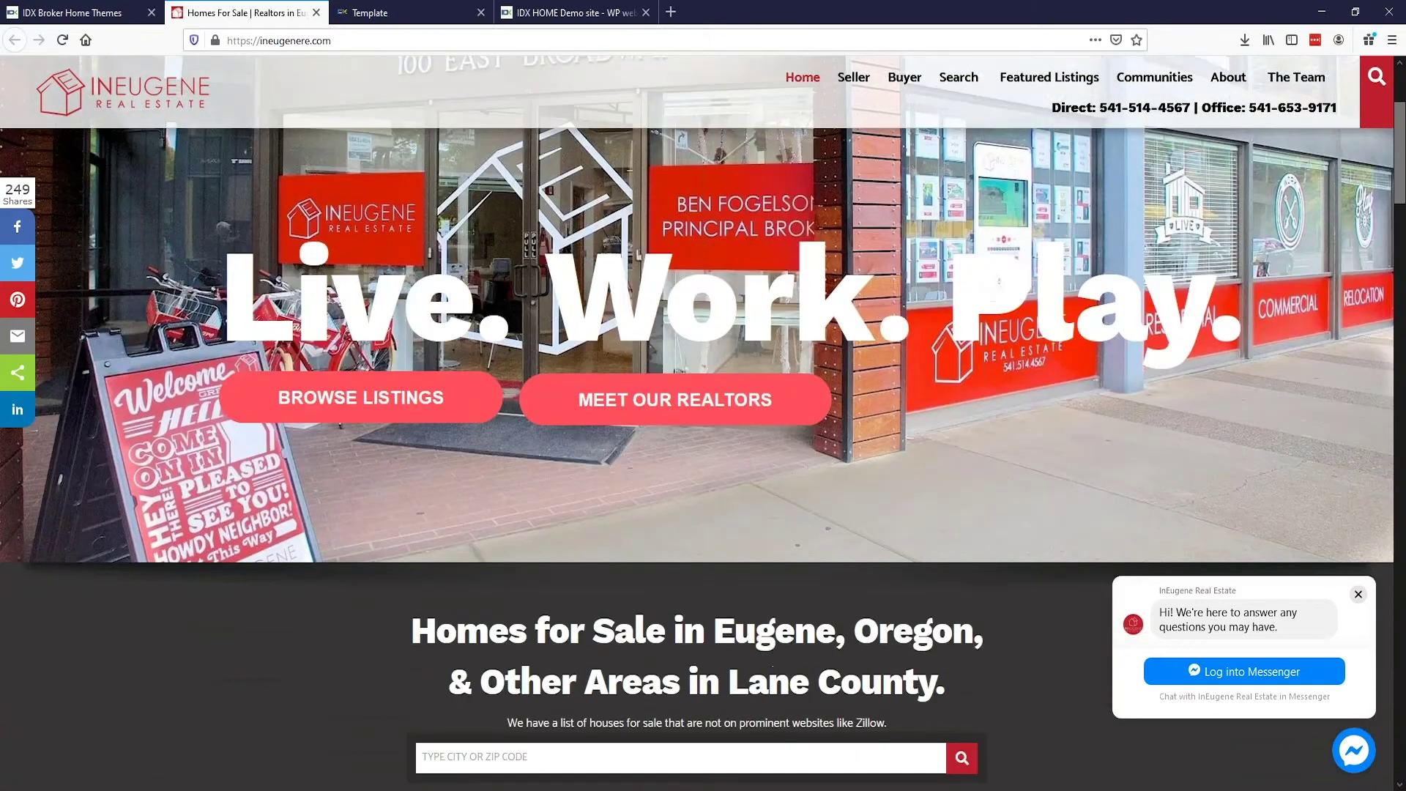
pyautogui.scroll(-5, 703, 422)
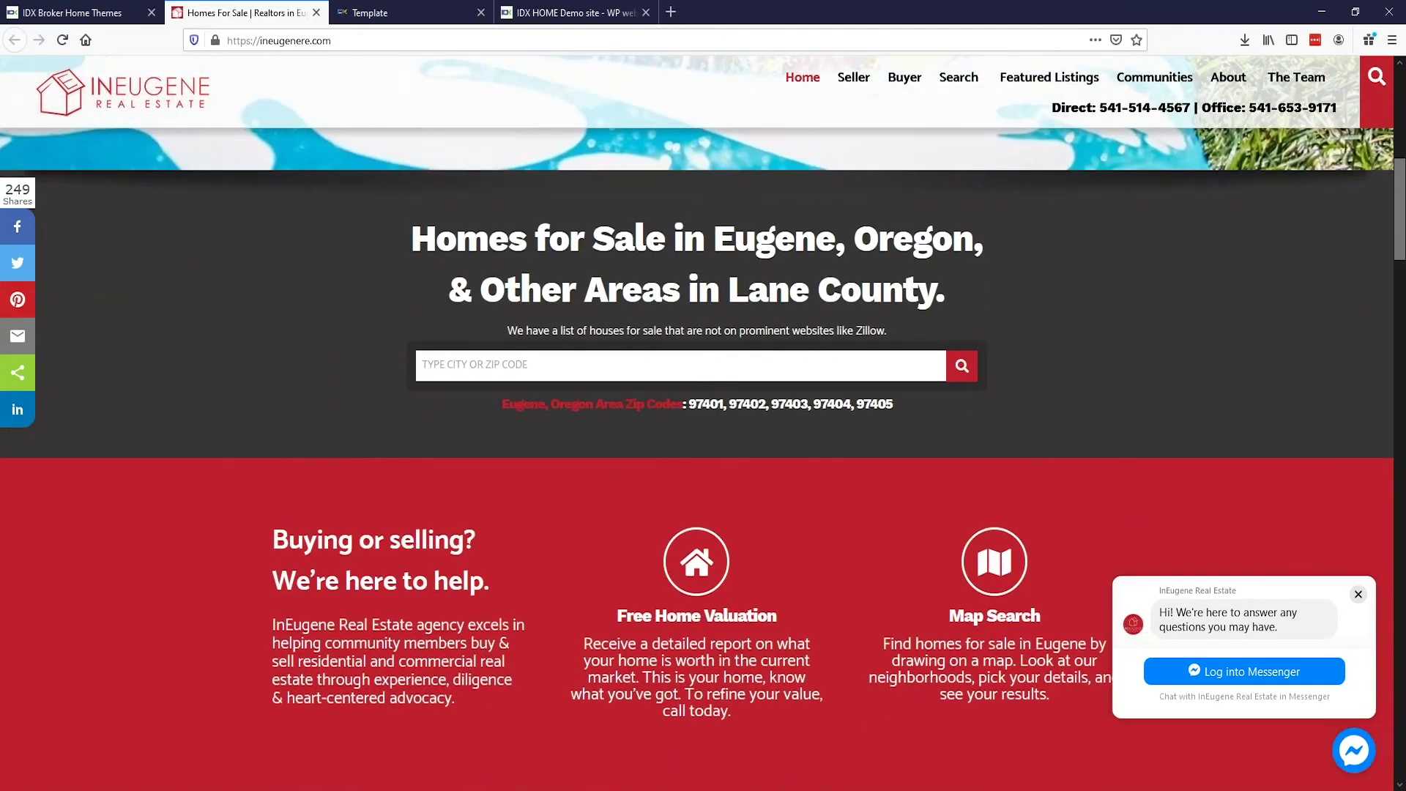
pyautogui.scroll(-8, 983, 325)
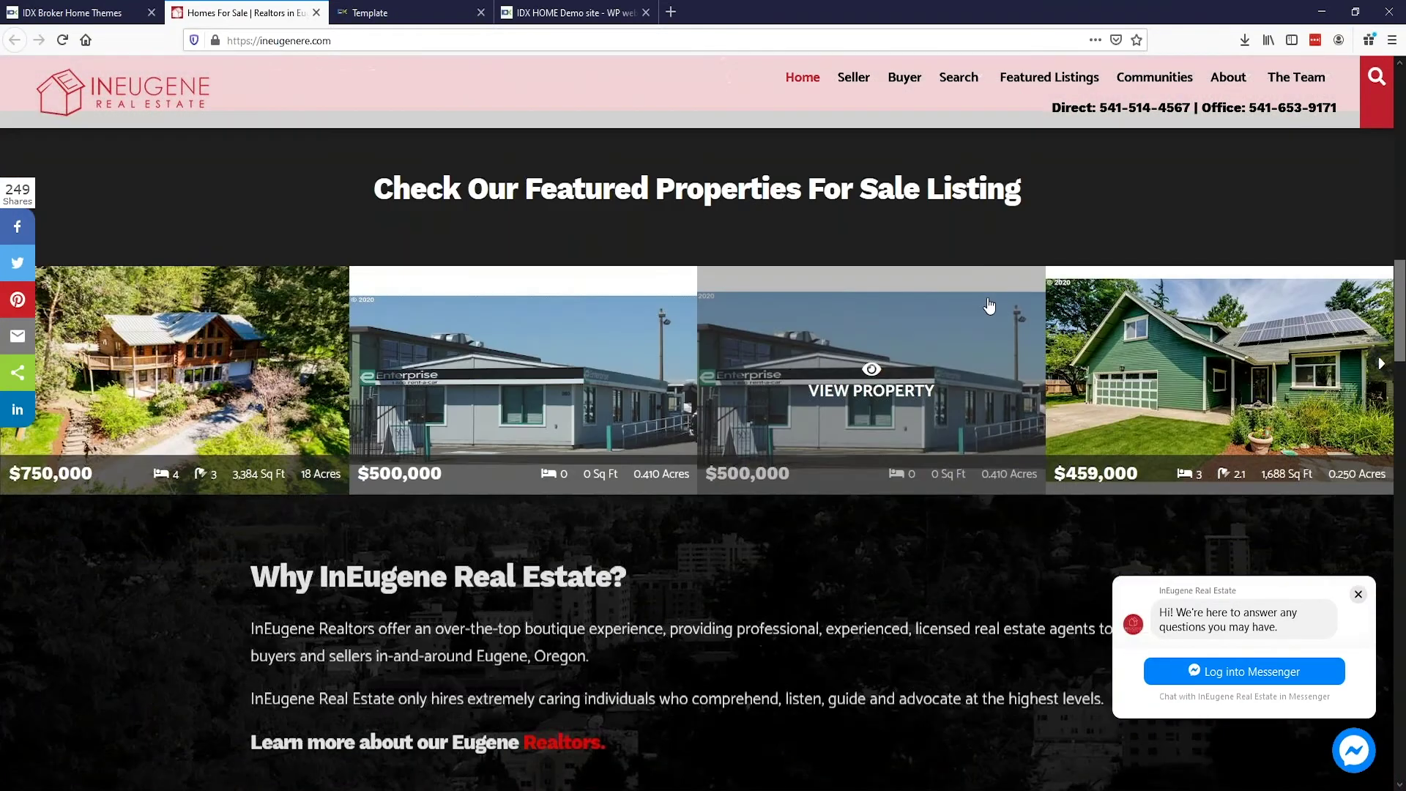
pyautogui.scroll(-9, 983, 325)
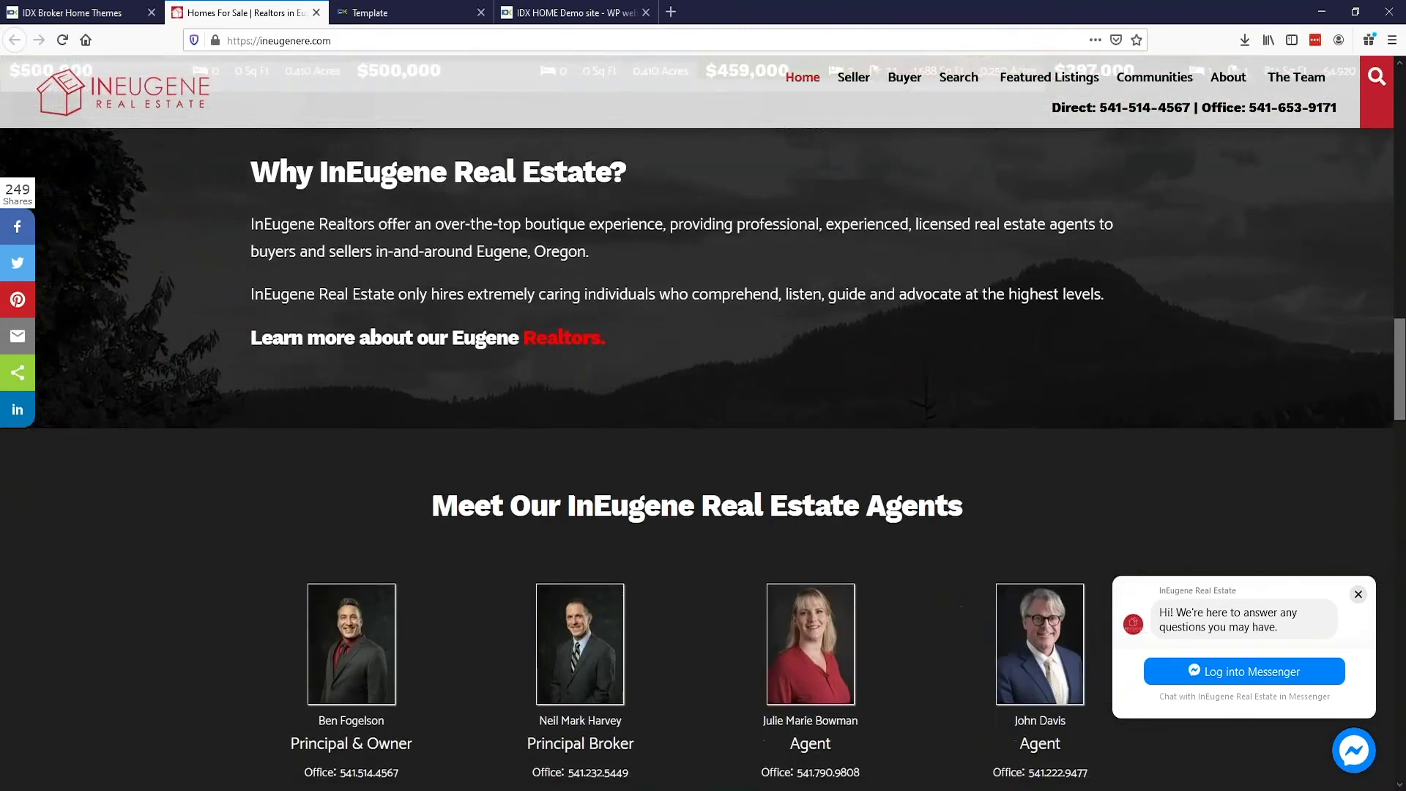
pyautogui.scroll(-2, 1144, 298)
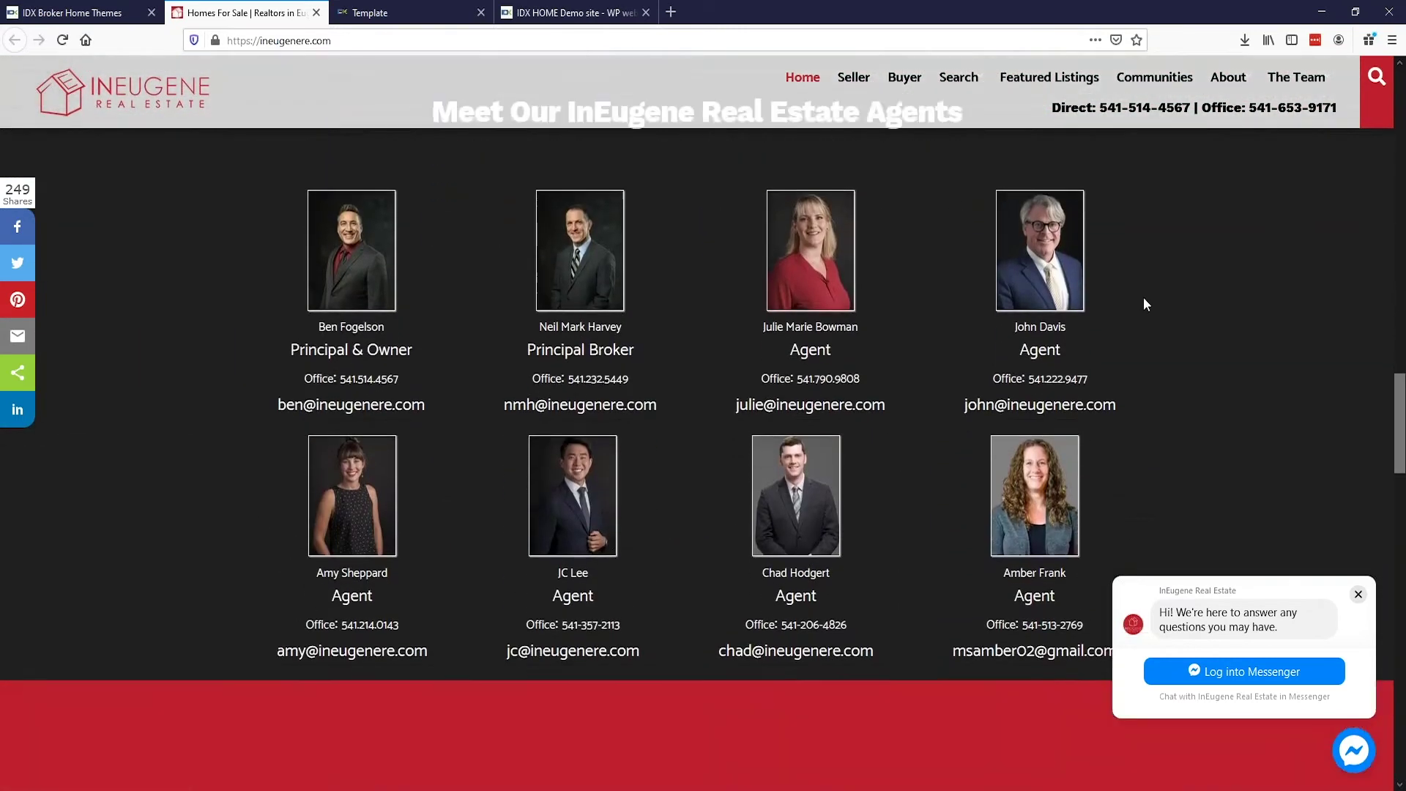
pyautogui.scroll(1, 1144, 299)
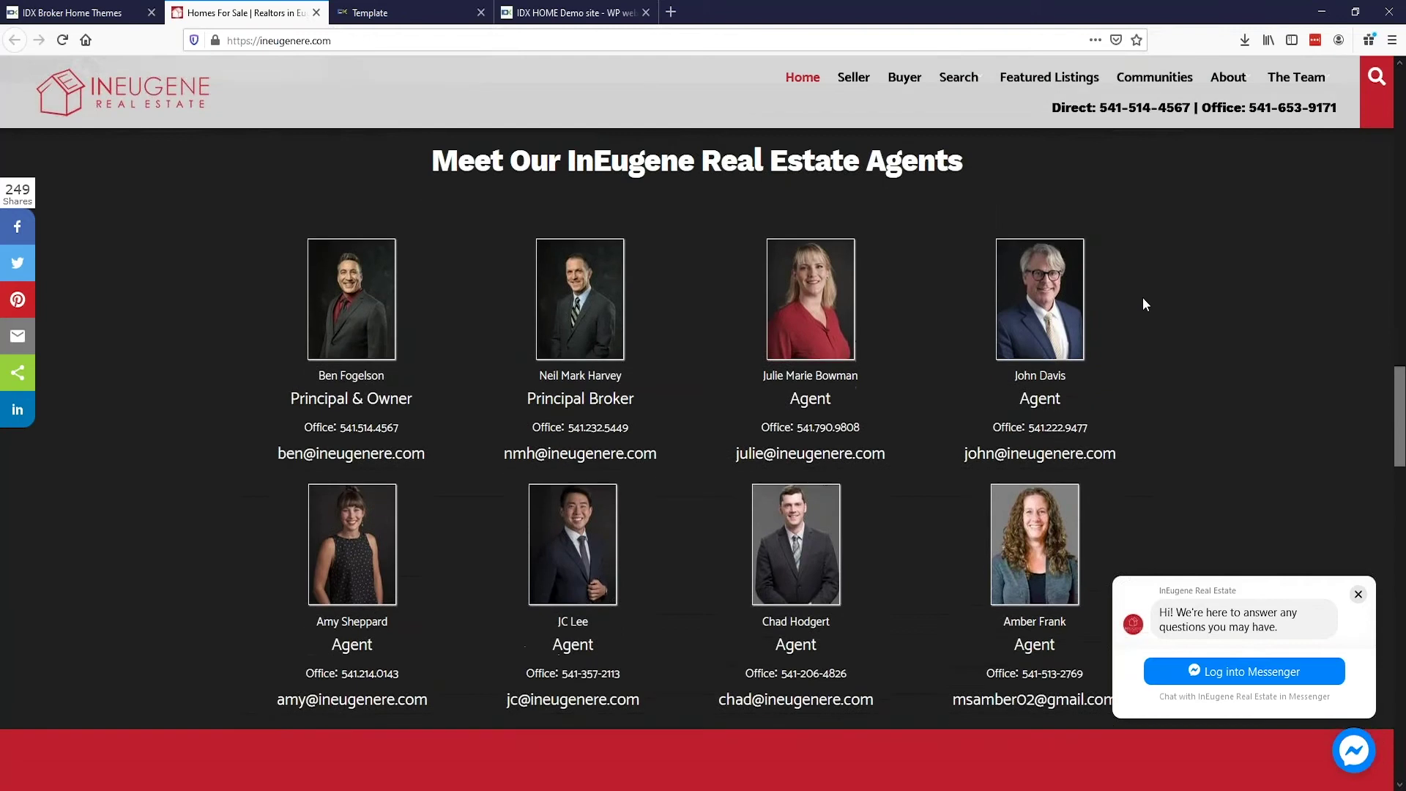
pyautogui.scroll(-4, 1141, 299)
pyautogui.scroll(-2, 1140, 297)
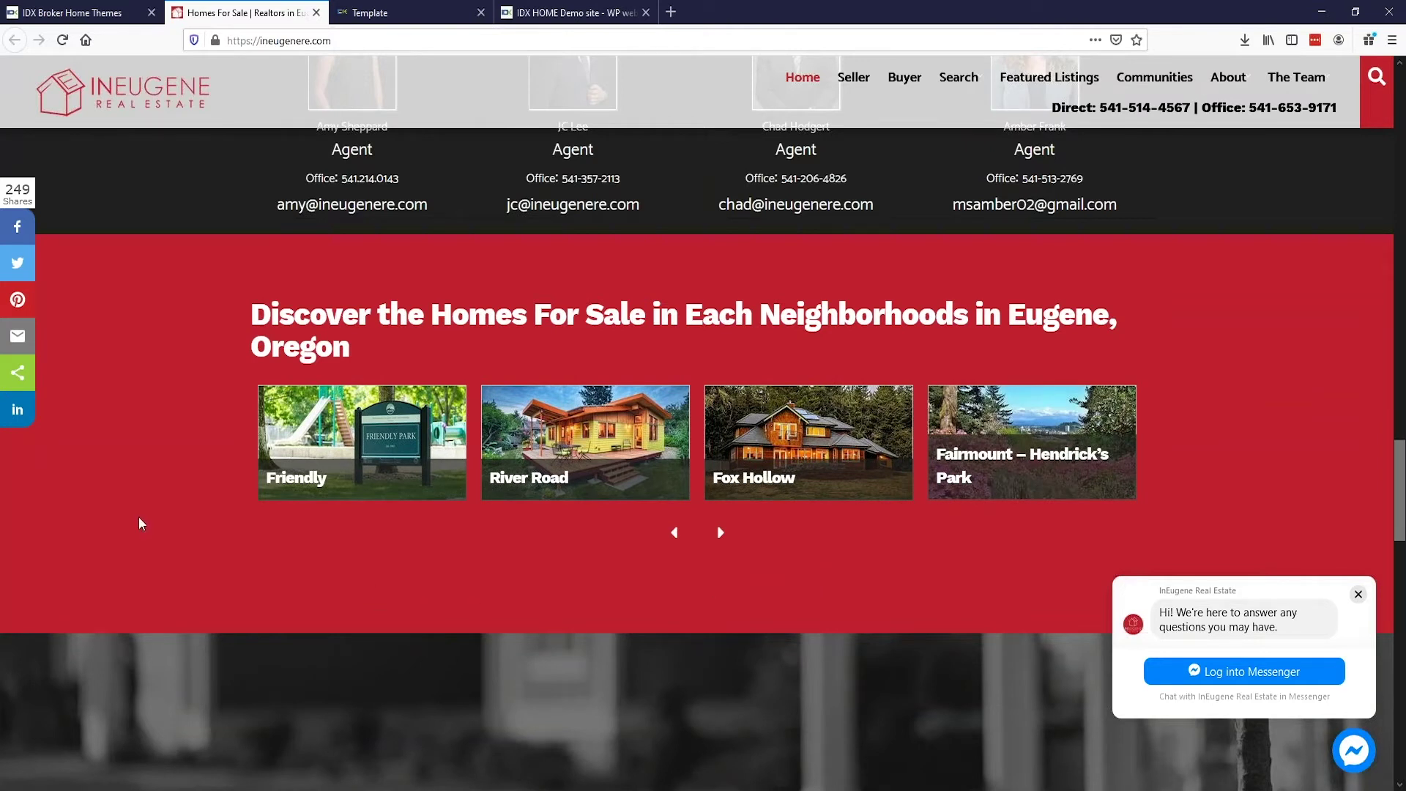
pyautogui.scroll(8, 454, 538)
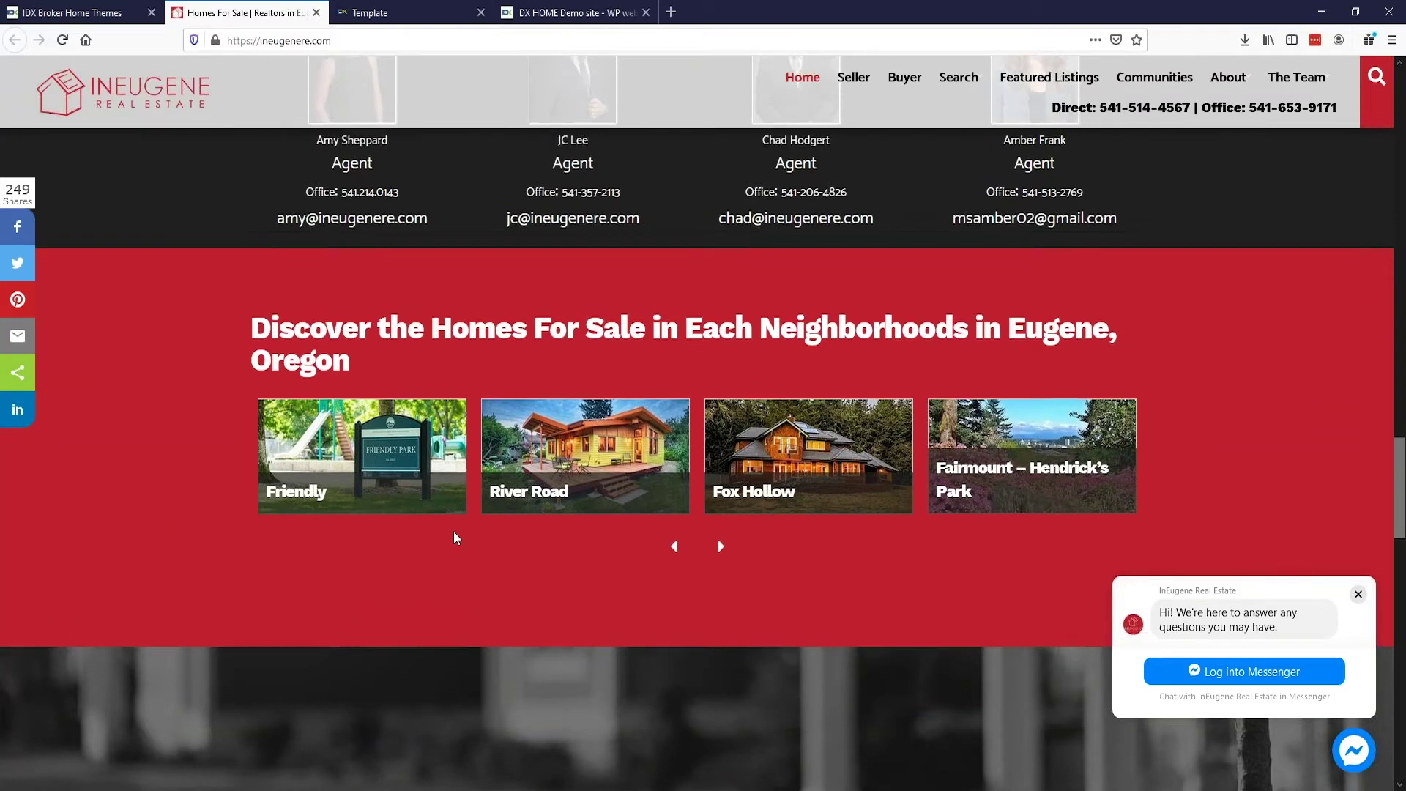
pyautogui.scroll(7, 1214, 408)
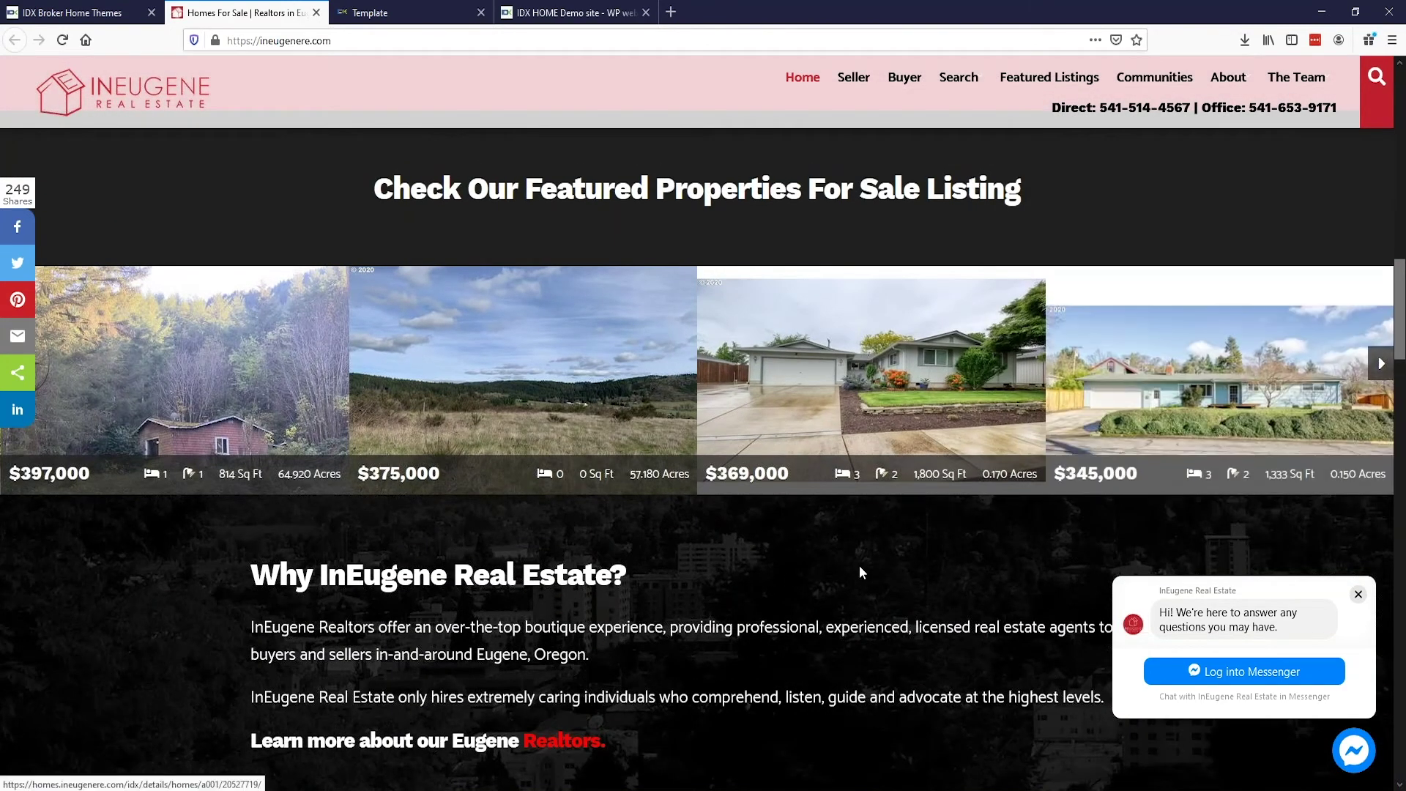
# Step: Scroll down to the InEugene footer, then close the InEugene tab
pyautogui.scroll(-5, 772, 574)
pyautogui.scroll(-6, 772, 575)
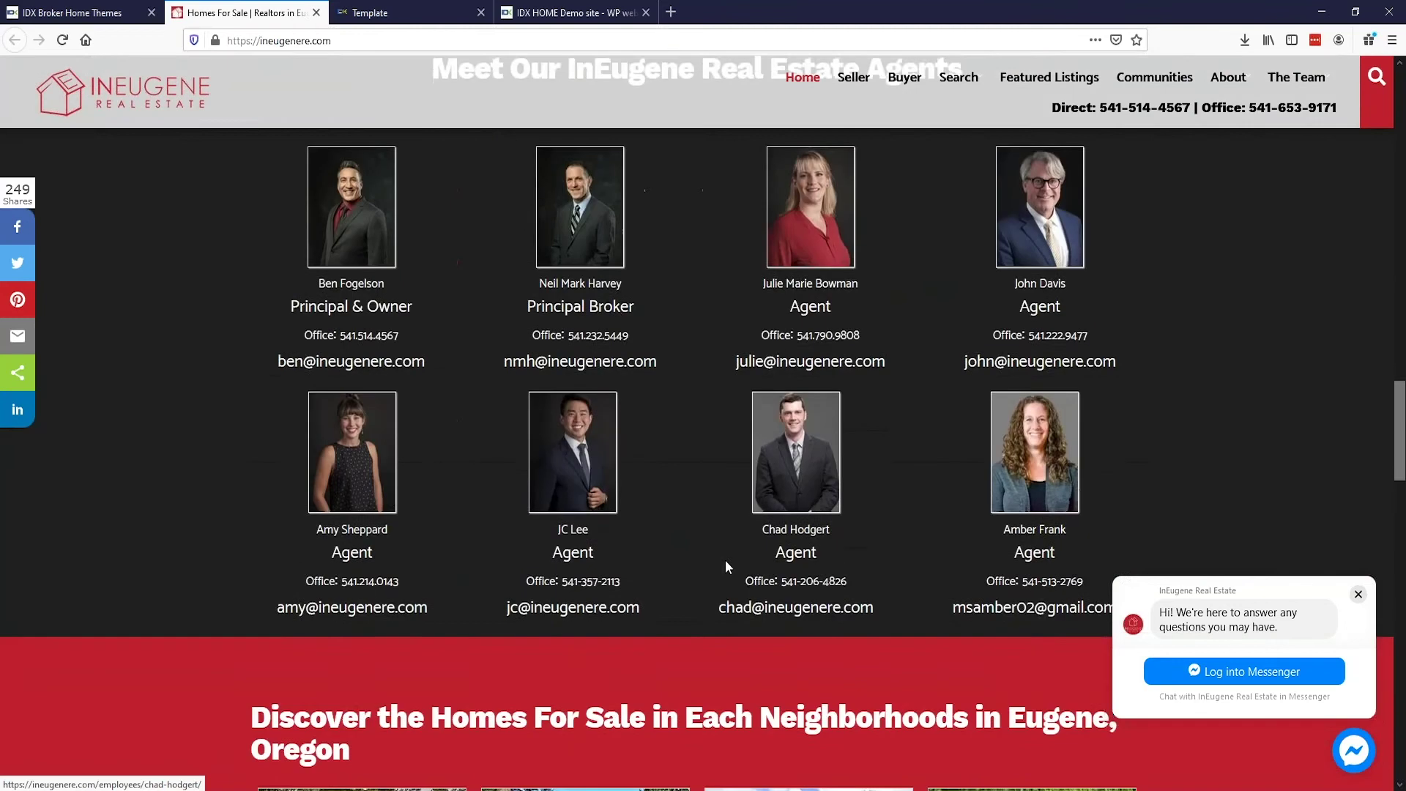
pyautogui.scroll(-3, 704, 556)
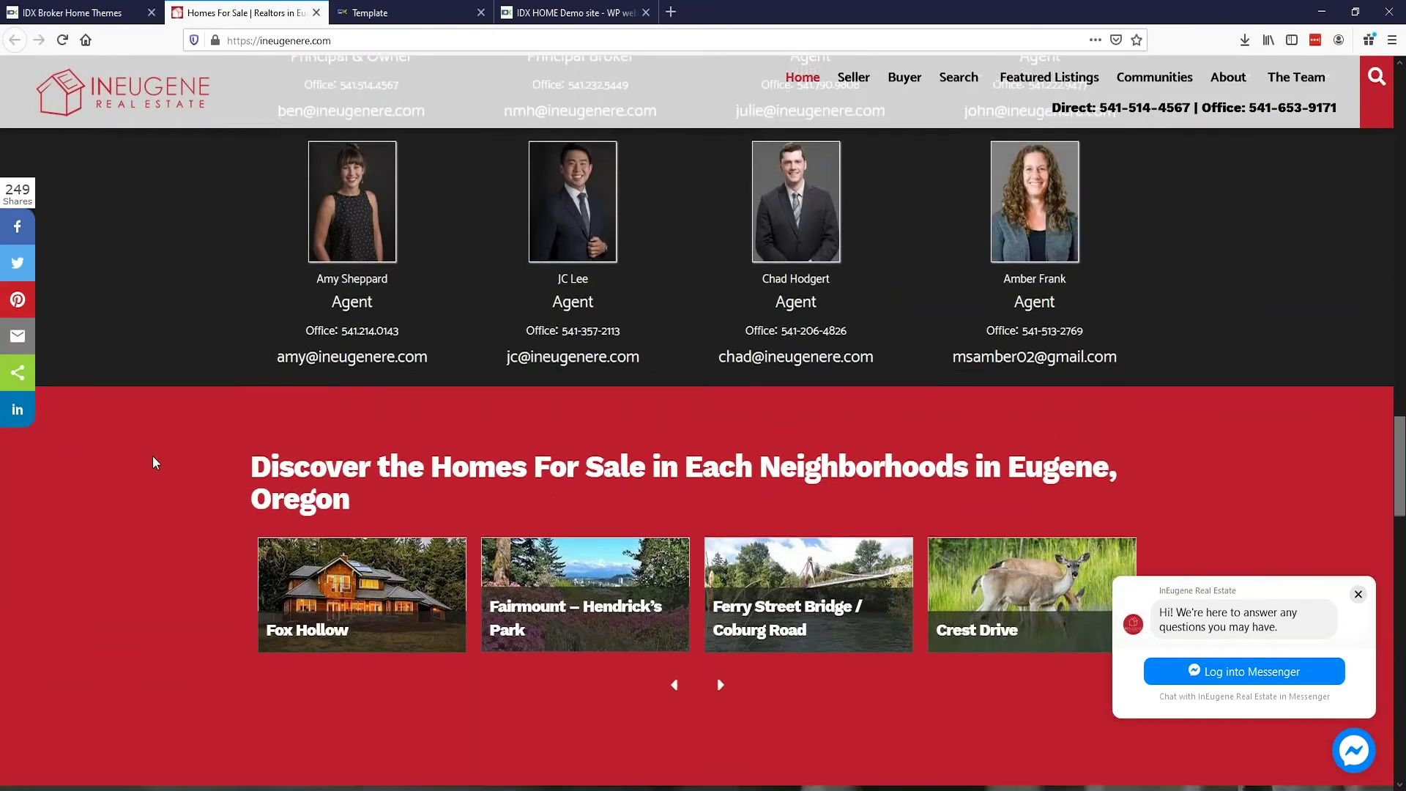
pyautogui.scroll(-3, 152, 458)
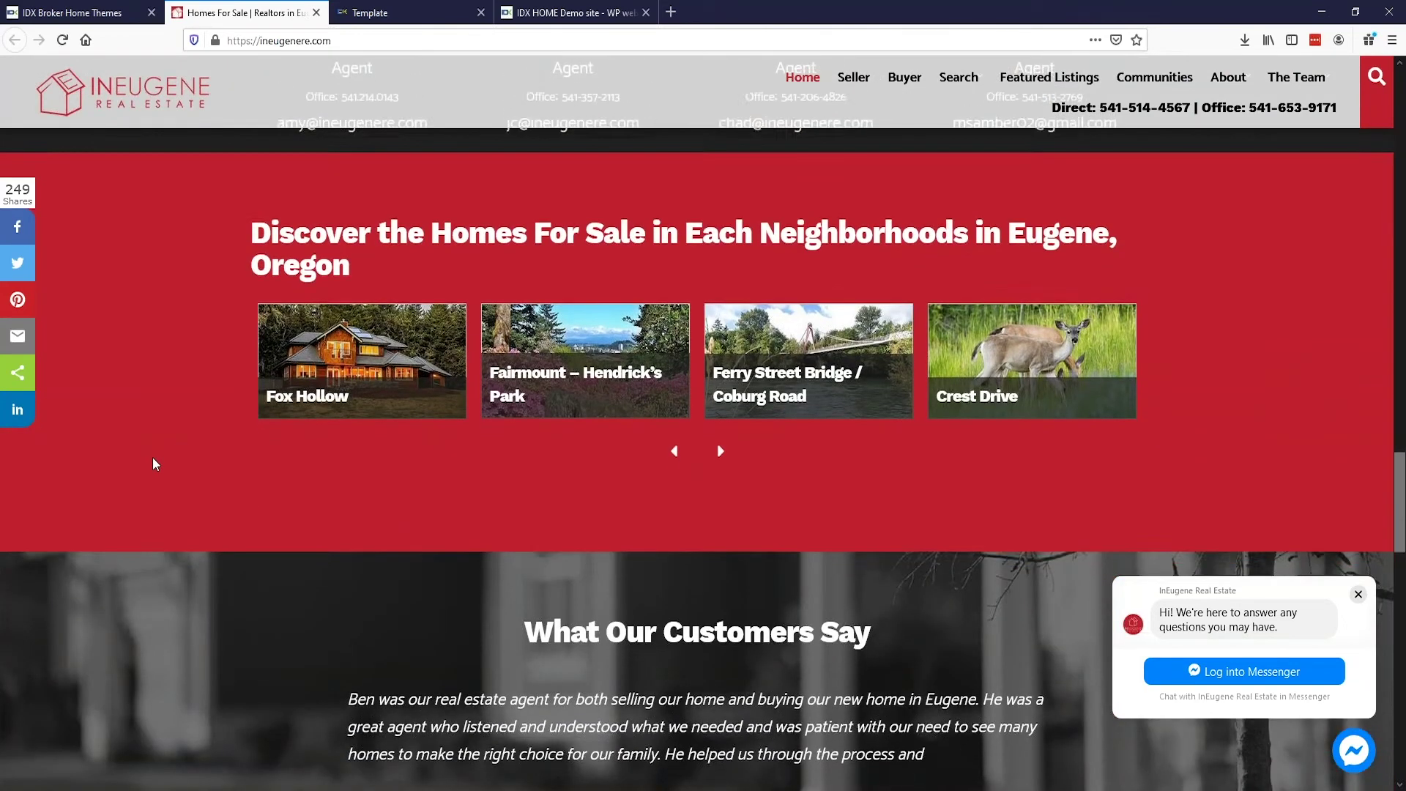
pyautogui.scroll(-4, 153, 457)
pyautogui.scroll(-4, 205, 452)
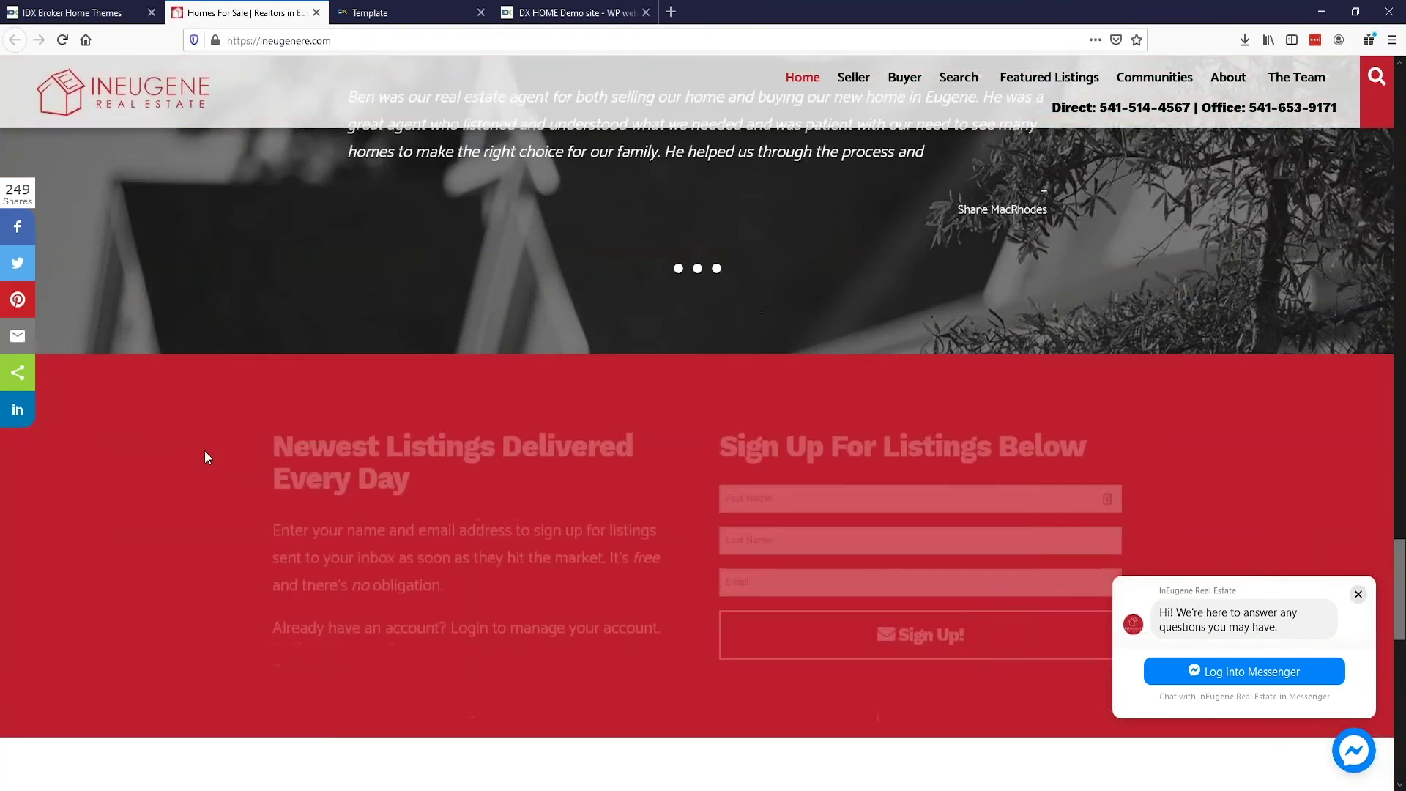
pyautogui.scroll(-8, 204, 451)
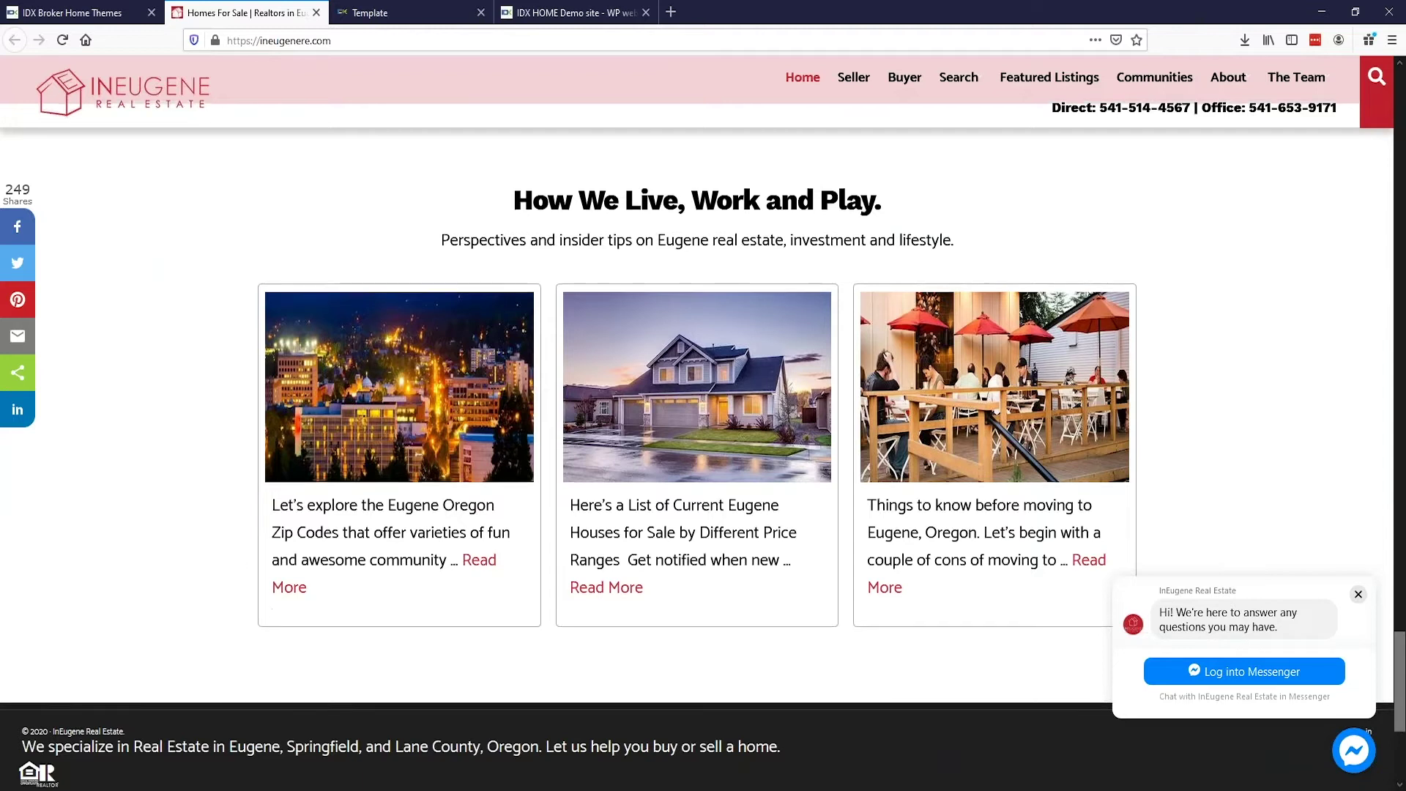
pyautogui.scroll(-4, 133, 526)
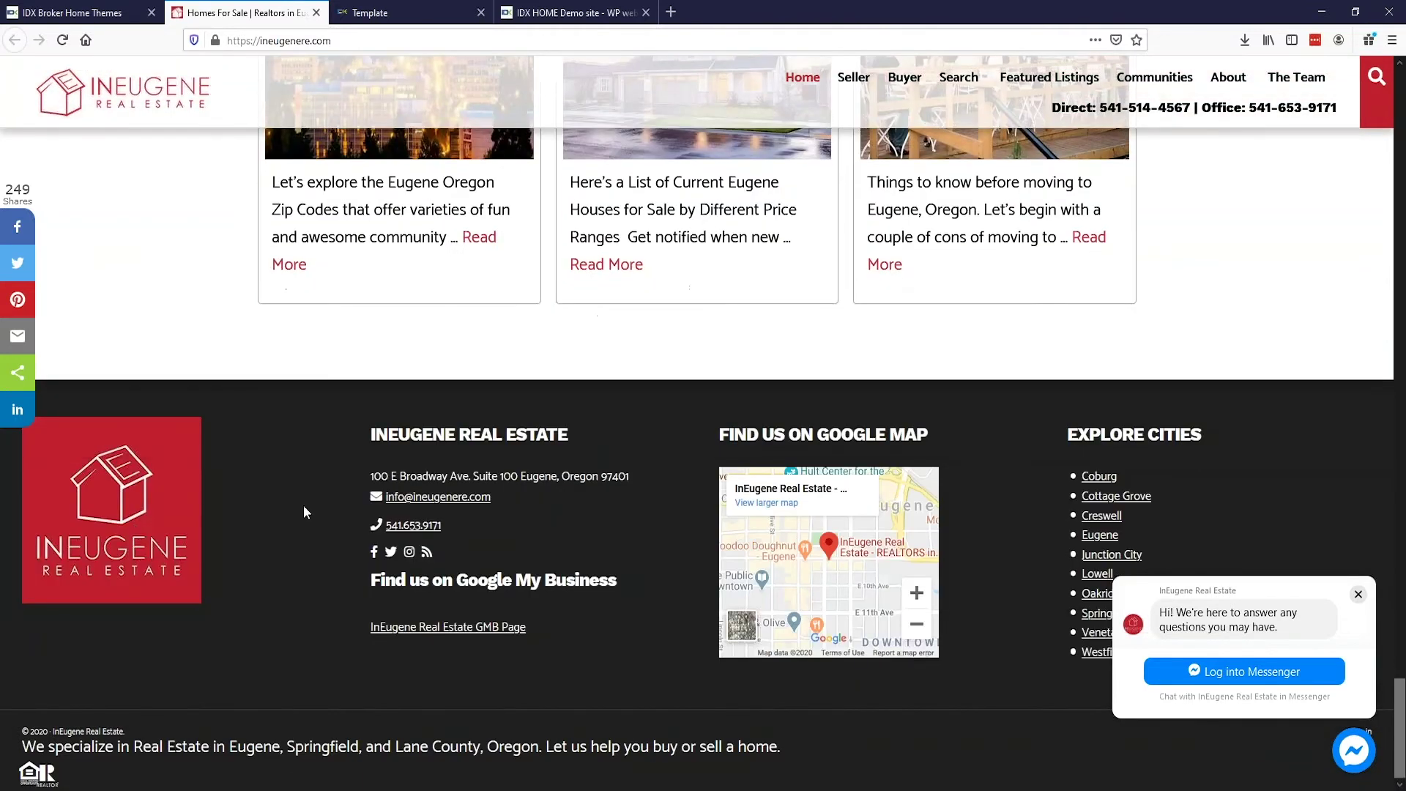
pyautogui.scroll(2, 267, 306)
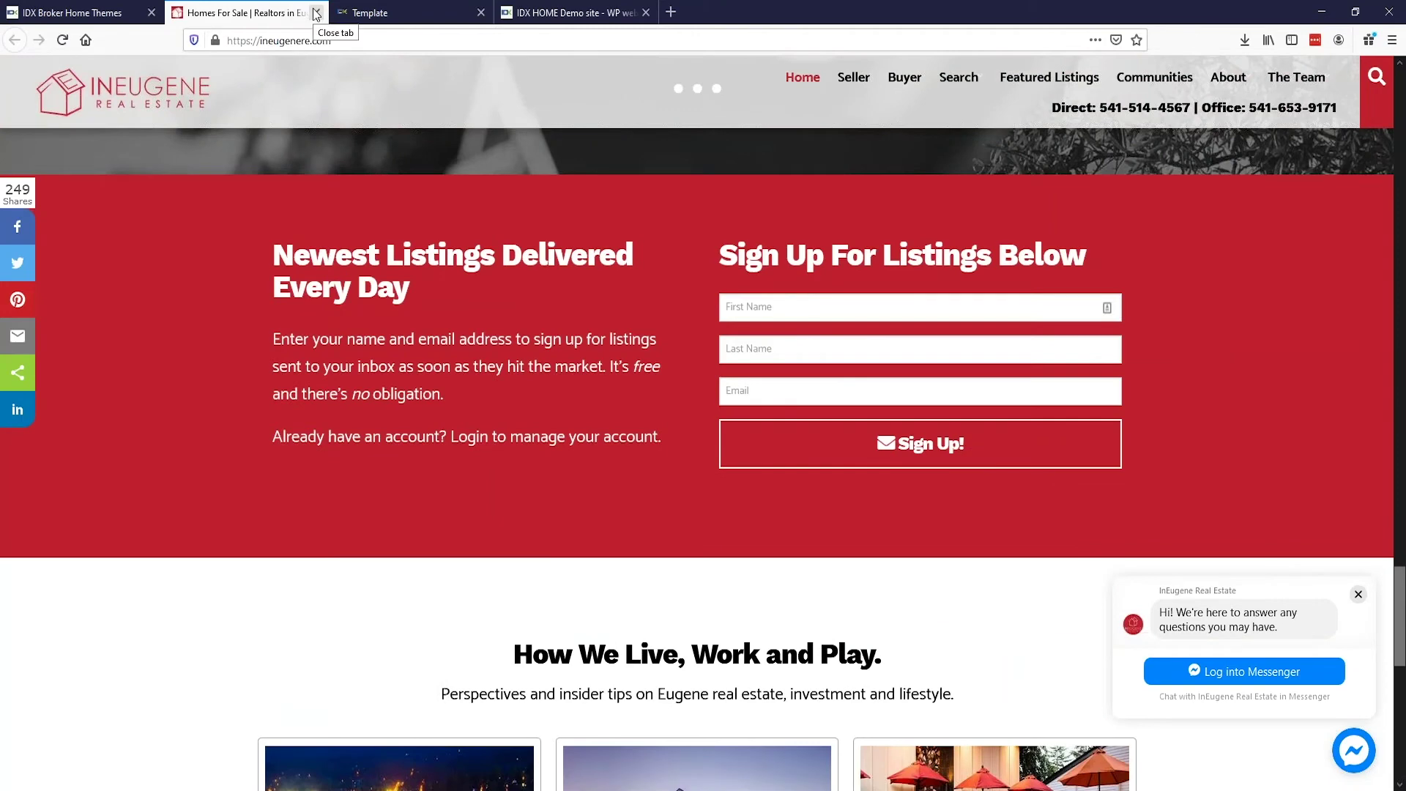
pyautogui.click(316, 13)
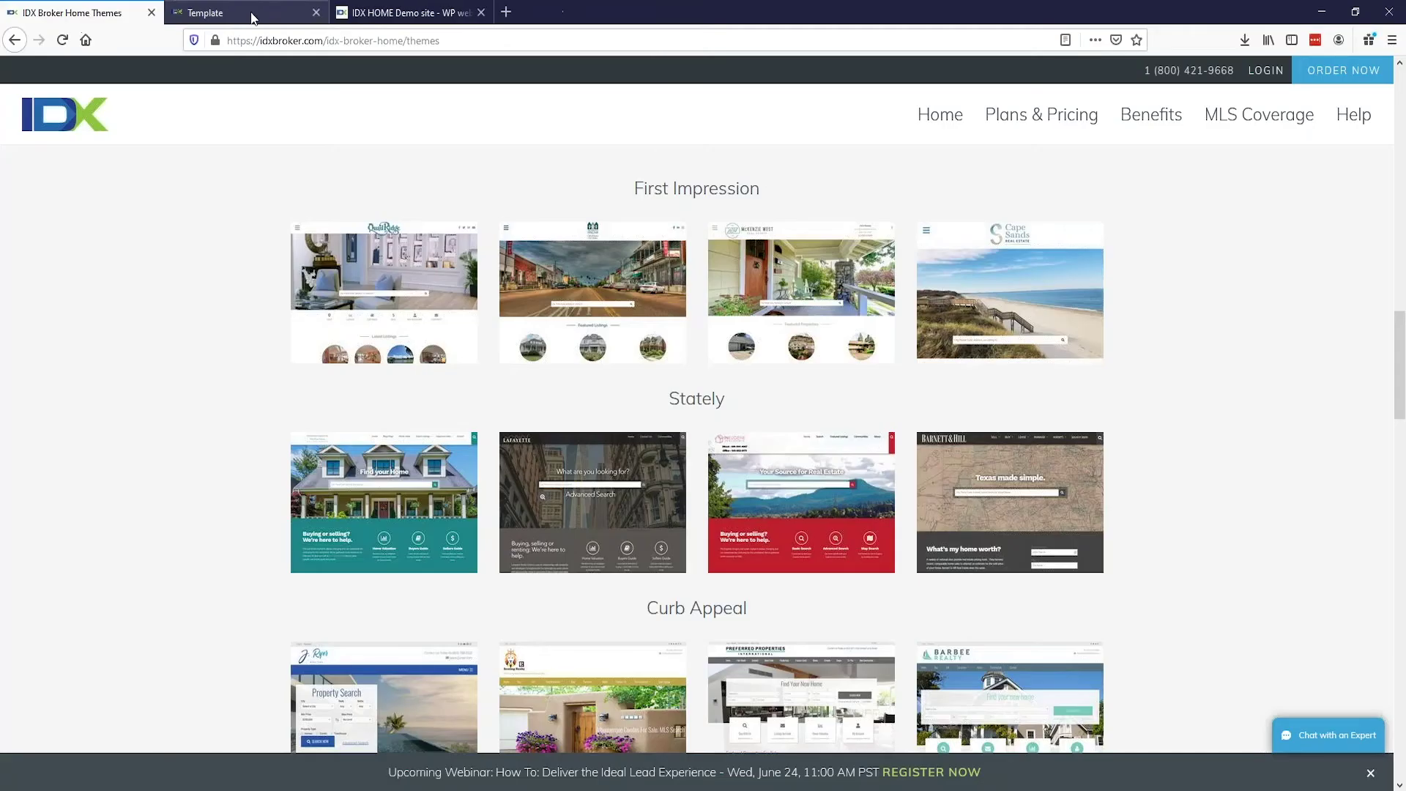
# Step: Browse the Stately through Must See theme rows, then switch to the IDX HOME Demo site tab
pyautogui.scroll(3, 201, 331)
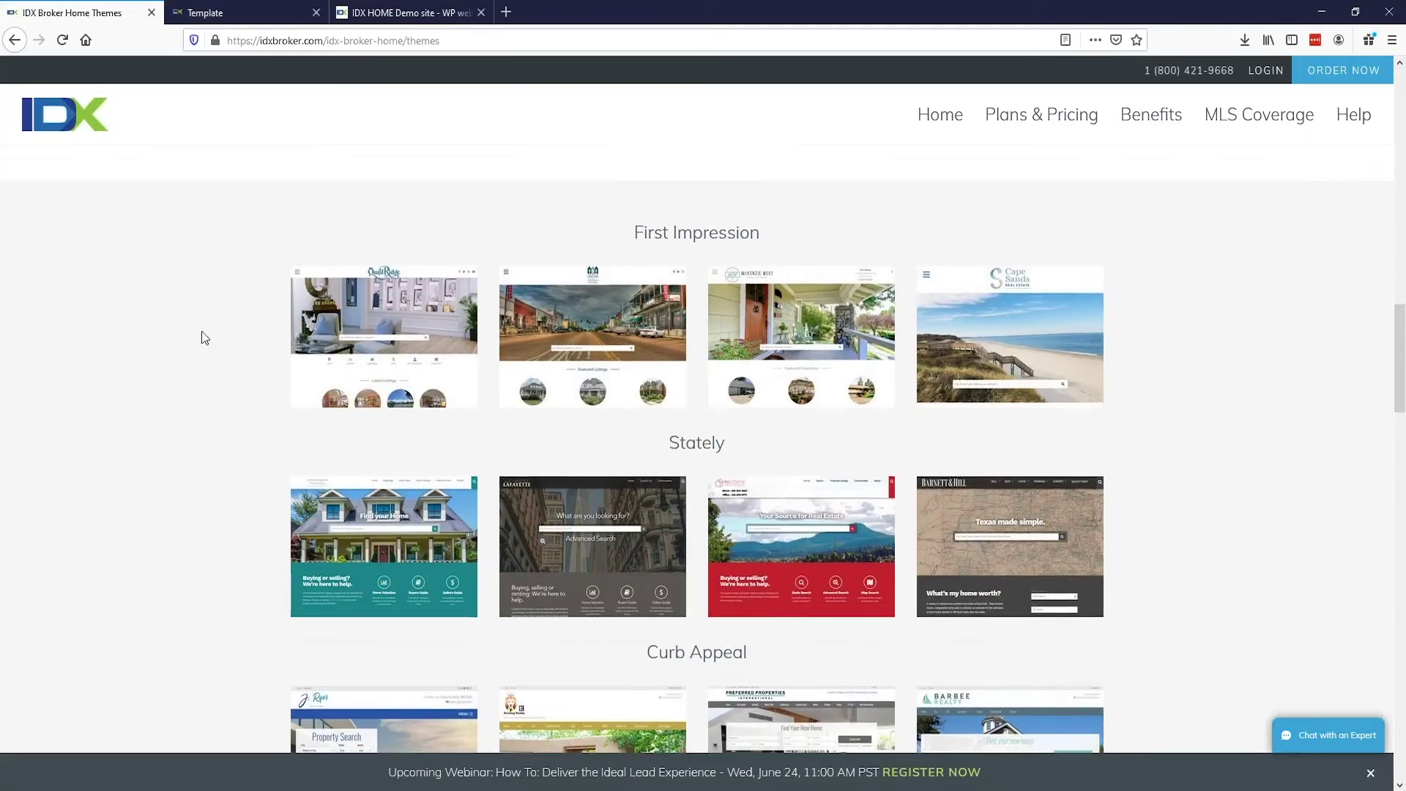
pyautogui.scroll(-3, 202, 332)
pyautogui.scroll(-1, 203, 333)
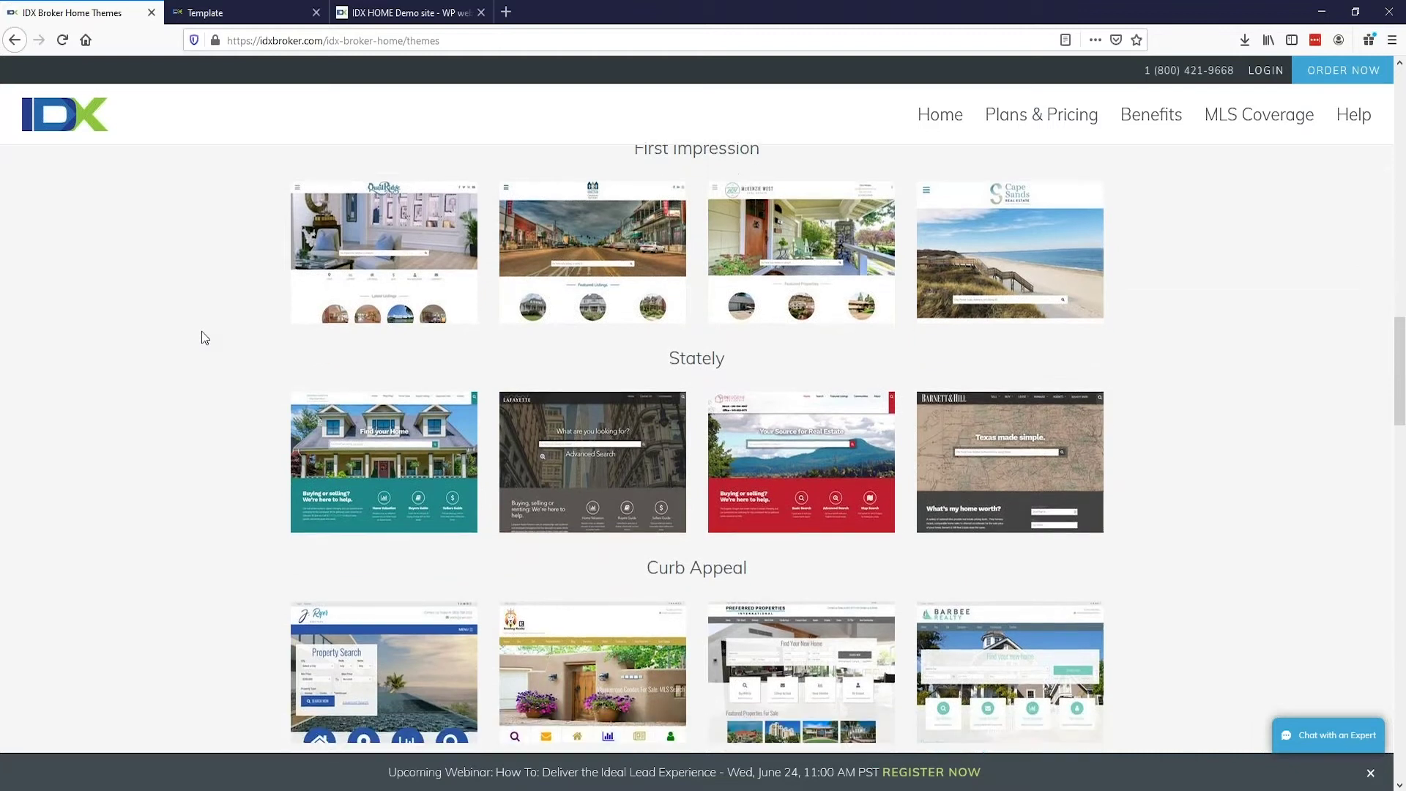
pyautogui.scroll(-2, 202, 333)
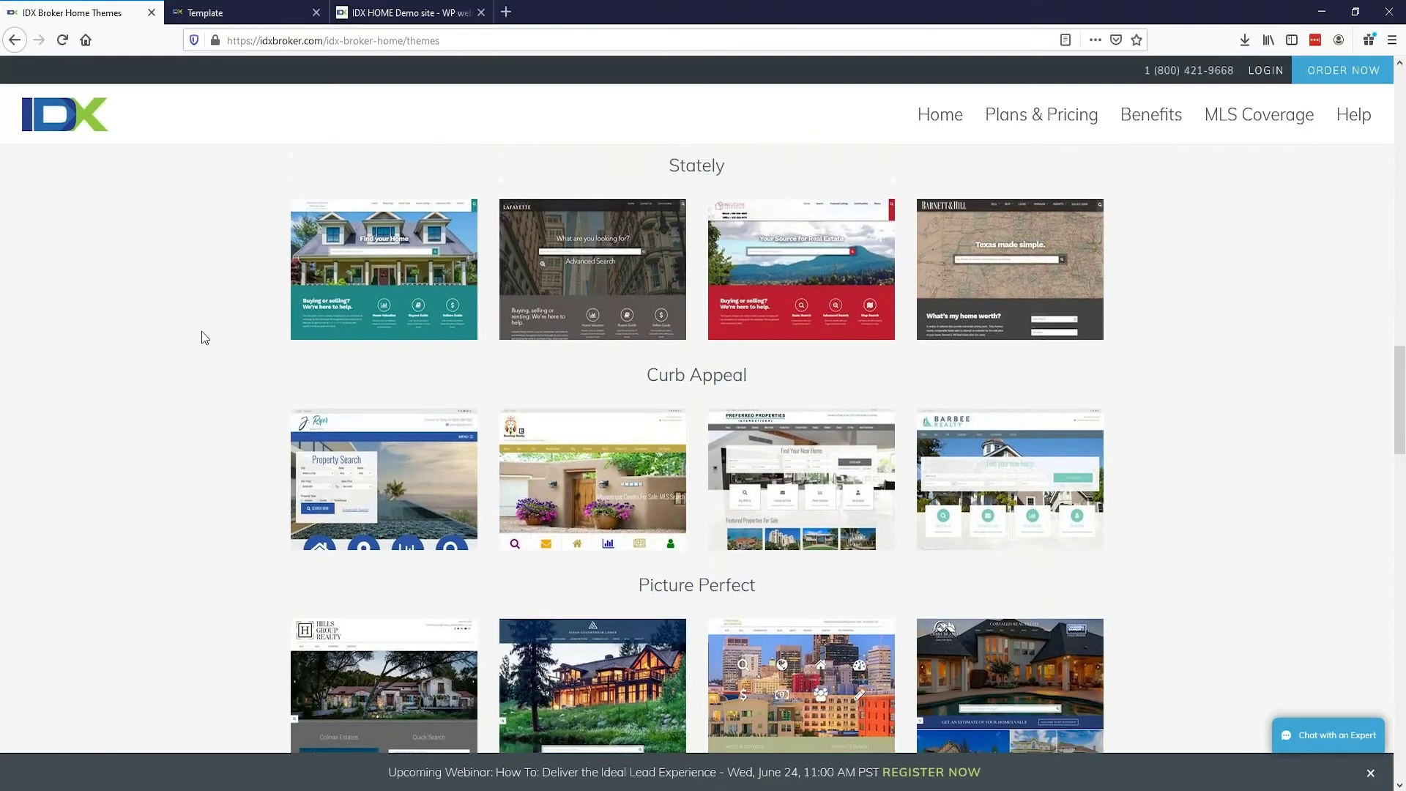
pyautogui.scroll(-1, 203, 334)
pyautogui.scroll(-1, 202, 336)
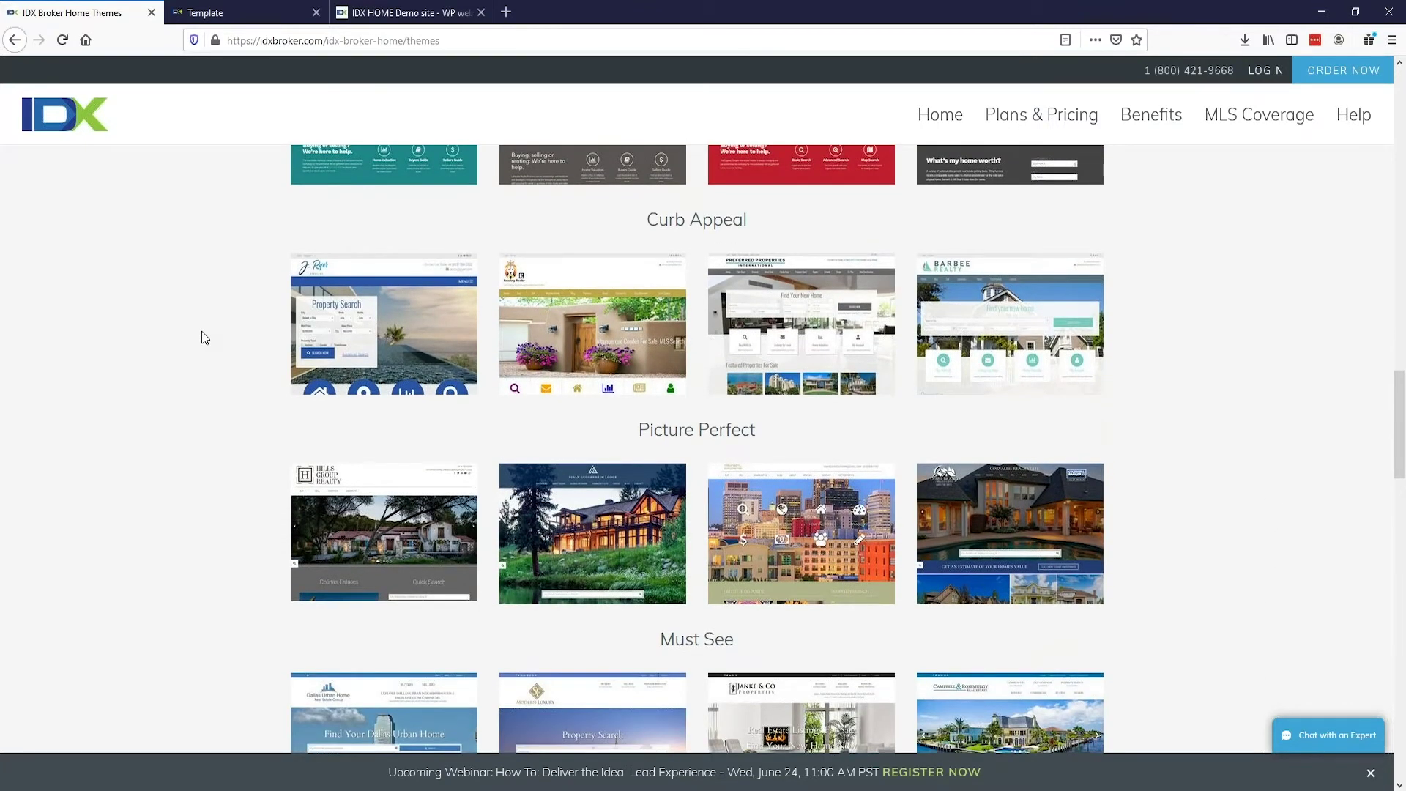
pyautogui.scroll(-1, 201, 331)
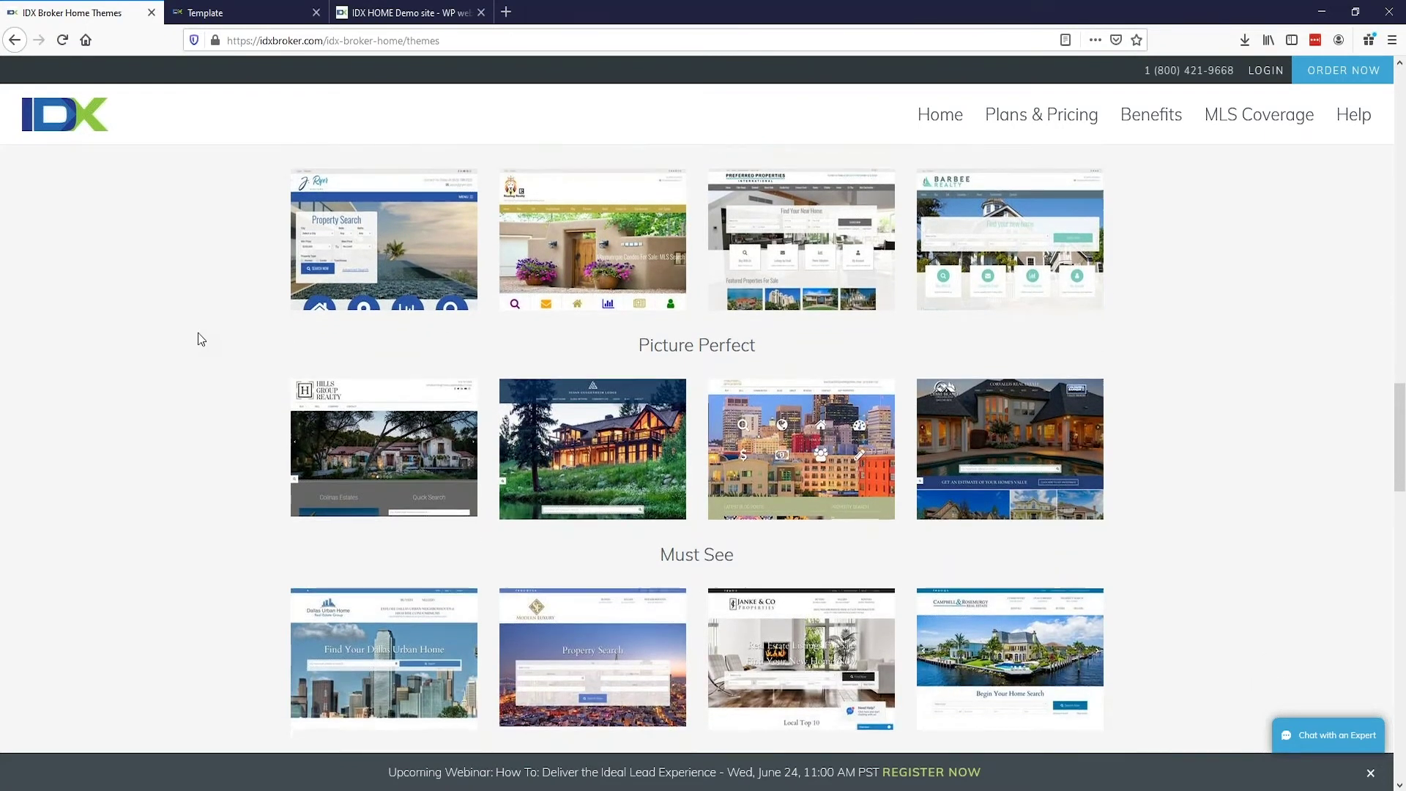
pyautogui.scroll(-2, 199, 333)
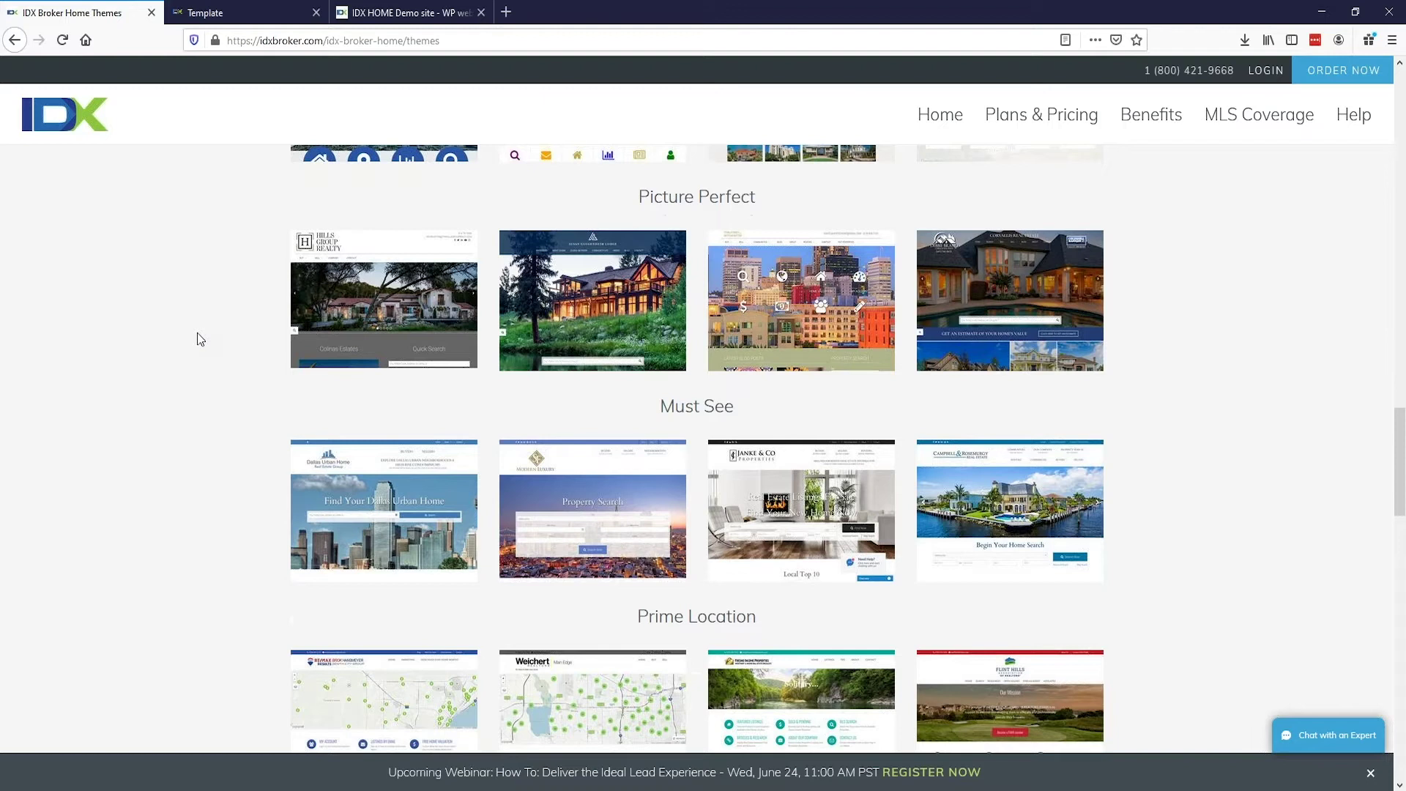
pyautogui.scroll(2, 198, 338)
pyautogui.scroll(2, 198, 337)
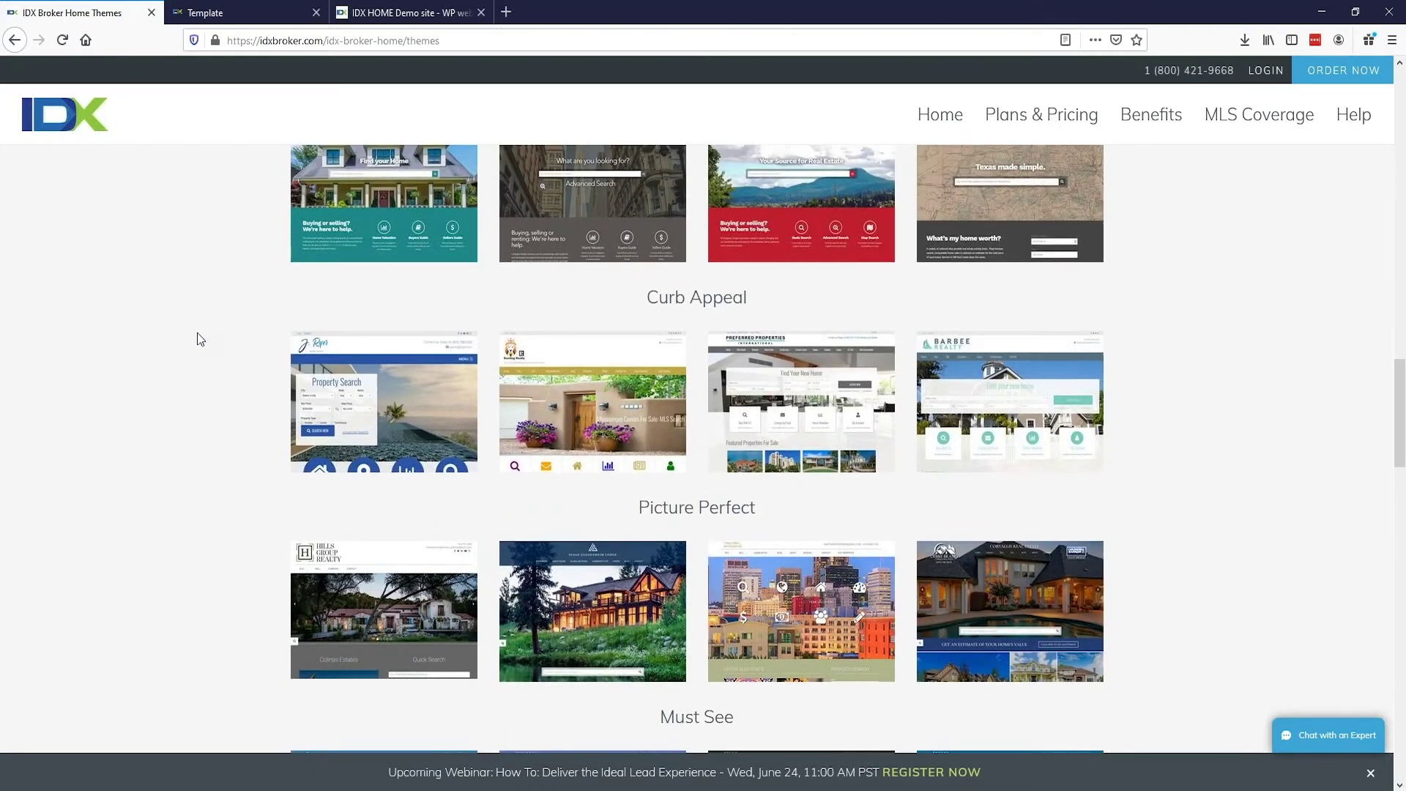
pyautogui.click(354, 15)
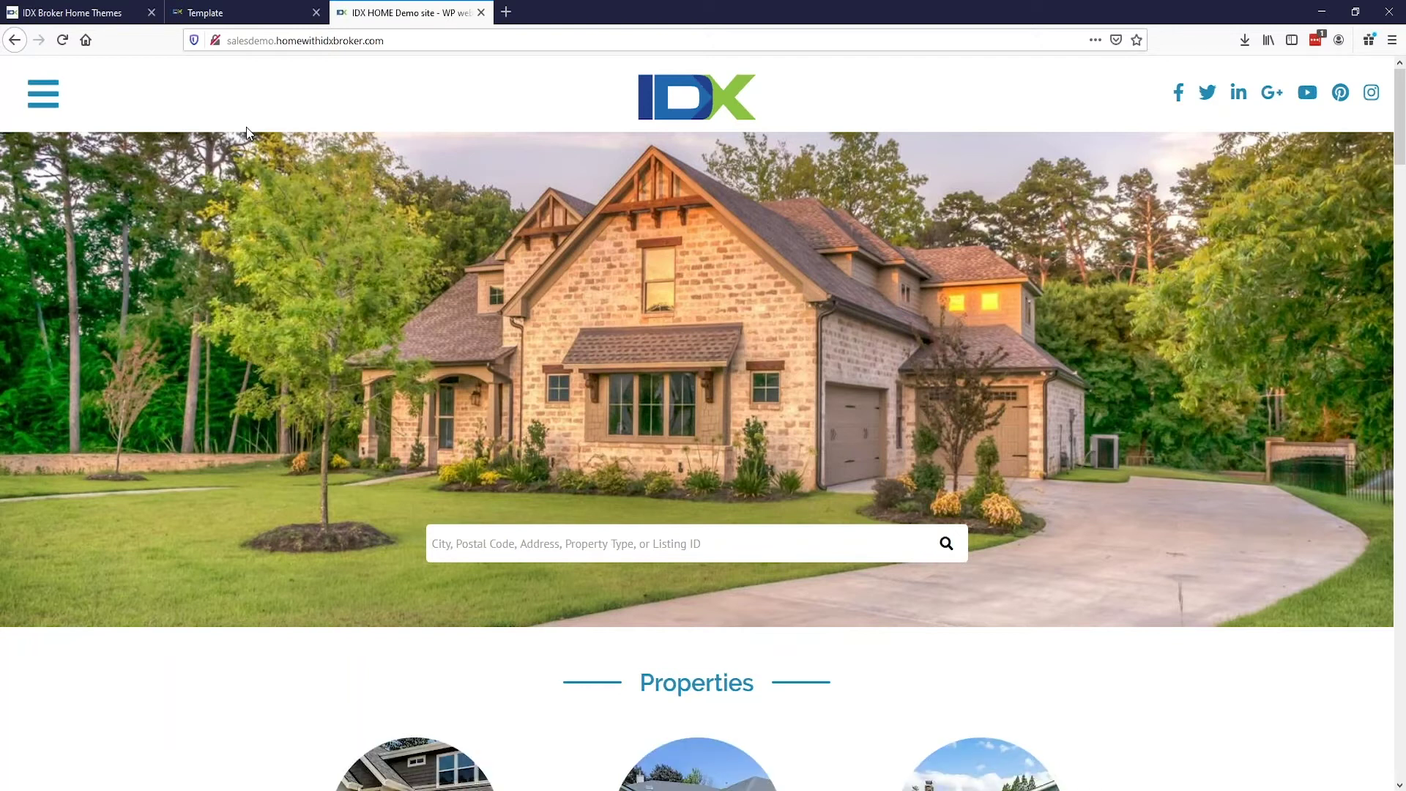
# Step: Search the homepage for 97408, bringing up 89 Eugene-area results with a map
pyautogui.click(505, 535)
pyautogui.write('97408')
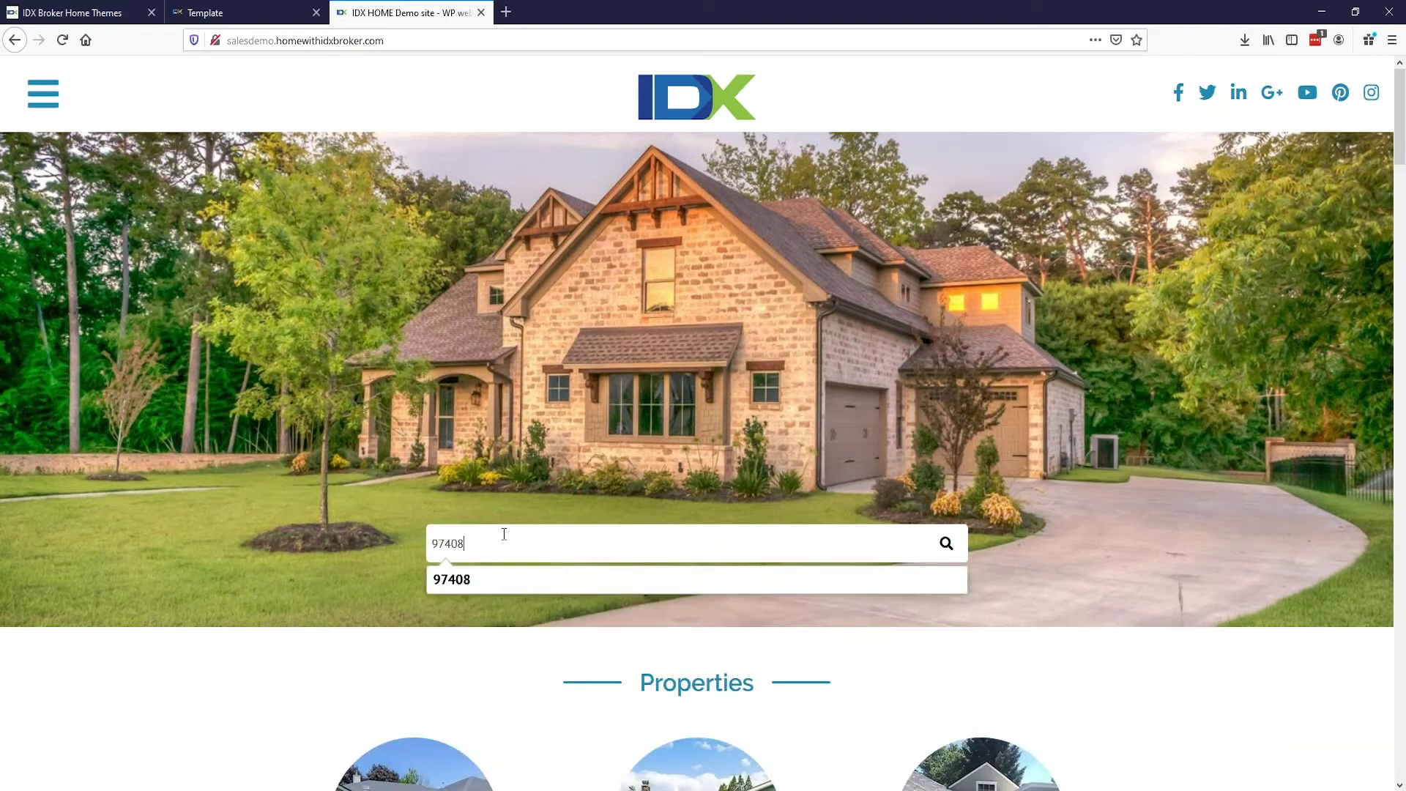
pyautogui.press('Return')
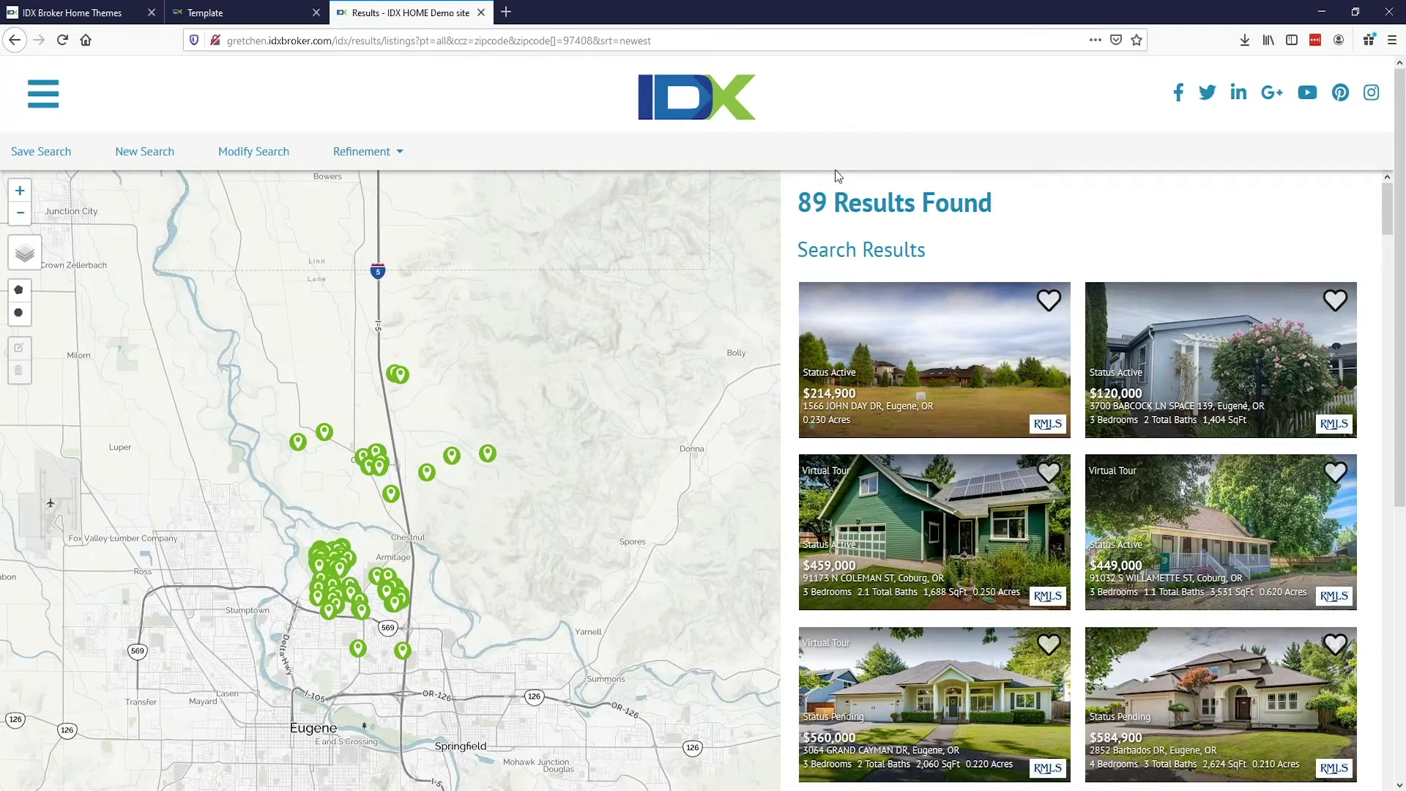
pyautogui.scroll(-4, 949, 347)
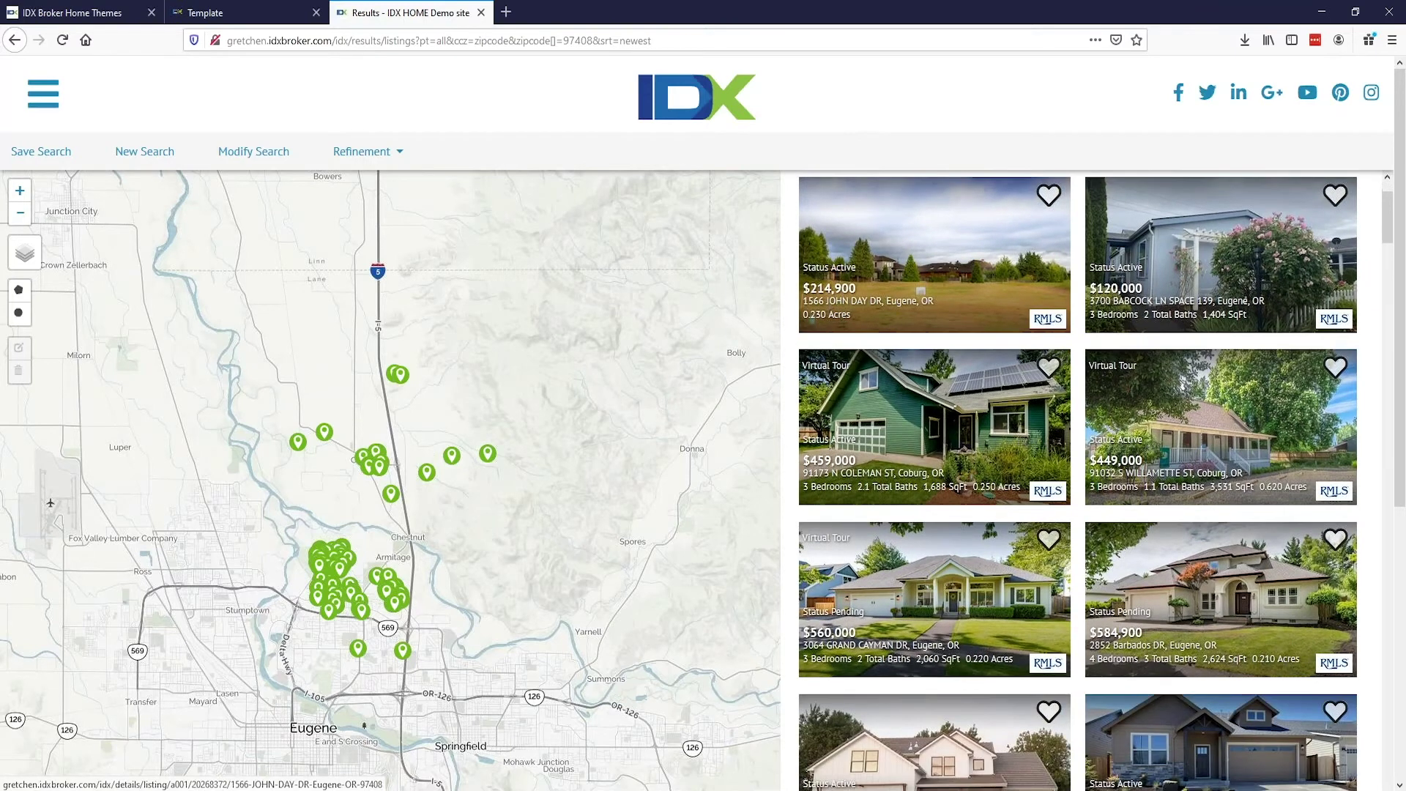
pyautogui.scroll(4, 949, 388)
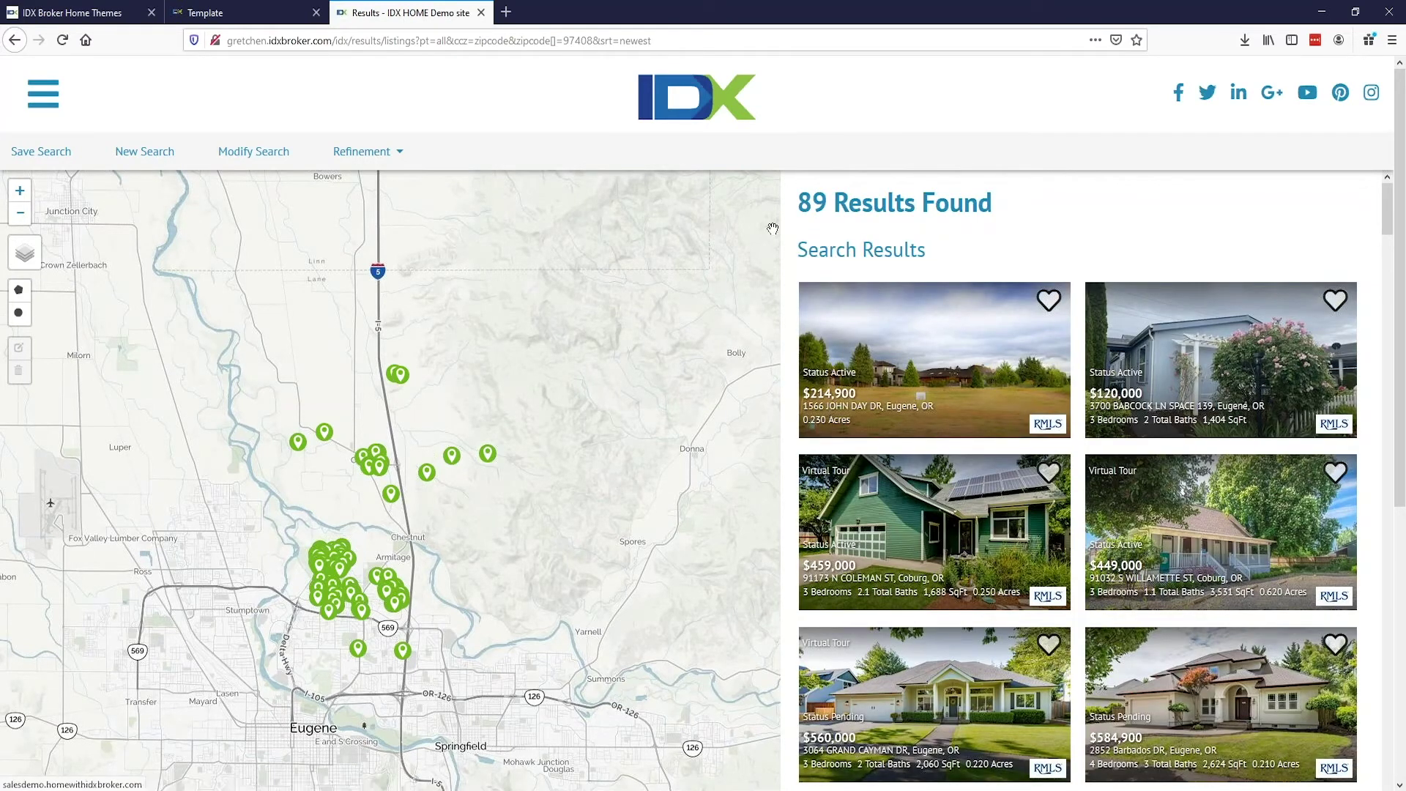
pyautogui.click(952, 534)
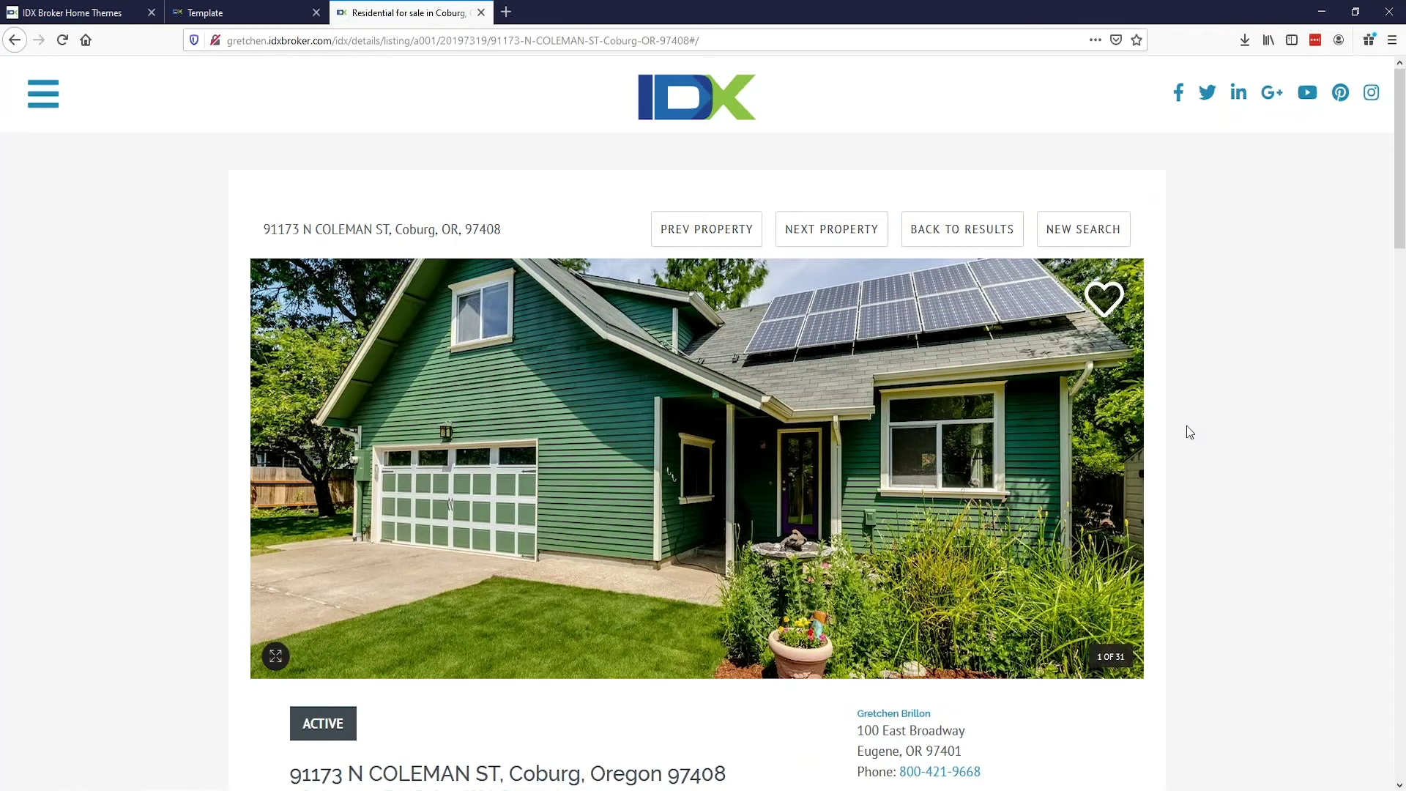
# Step: Scroll through the full listing details, then switch to the Change Template settings page
pyautogui.scroll(-1, 1190, 432)
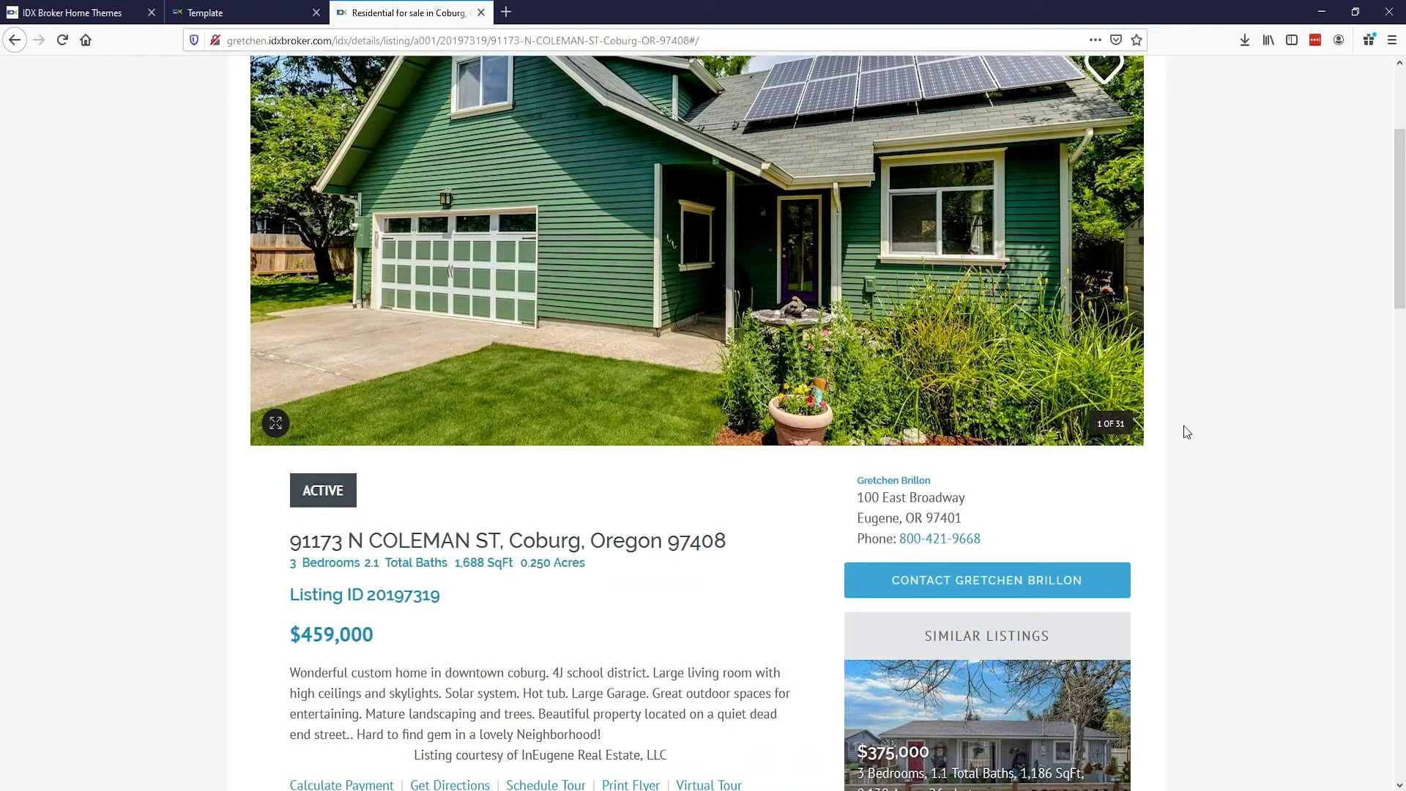
pyautogui.scroll(-2, 1188, 432)
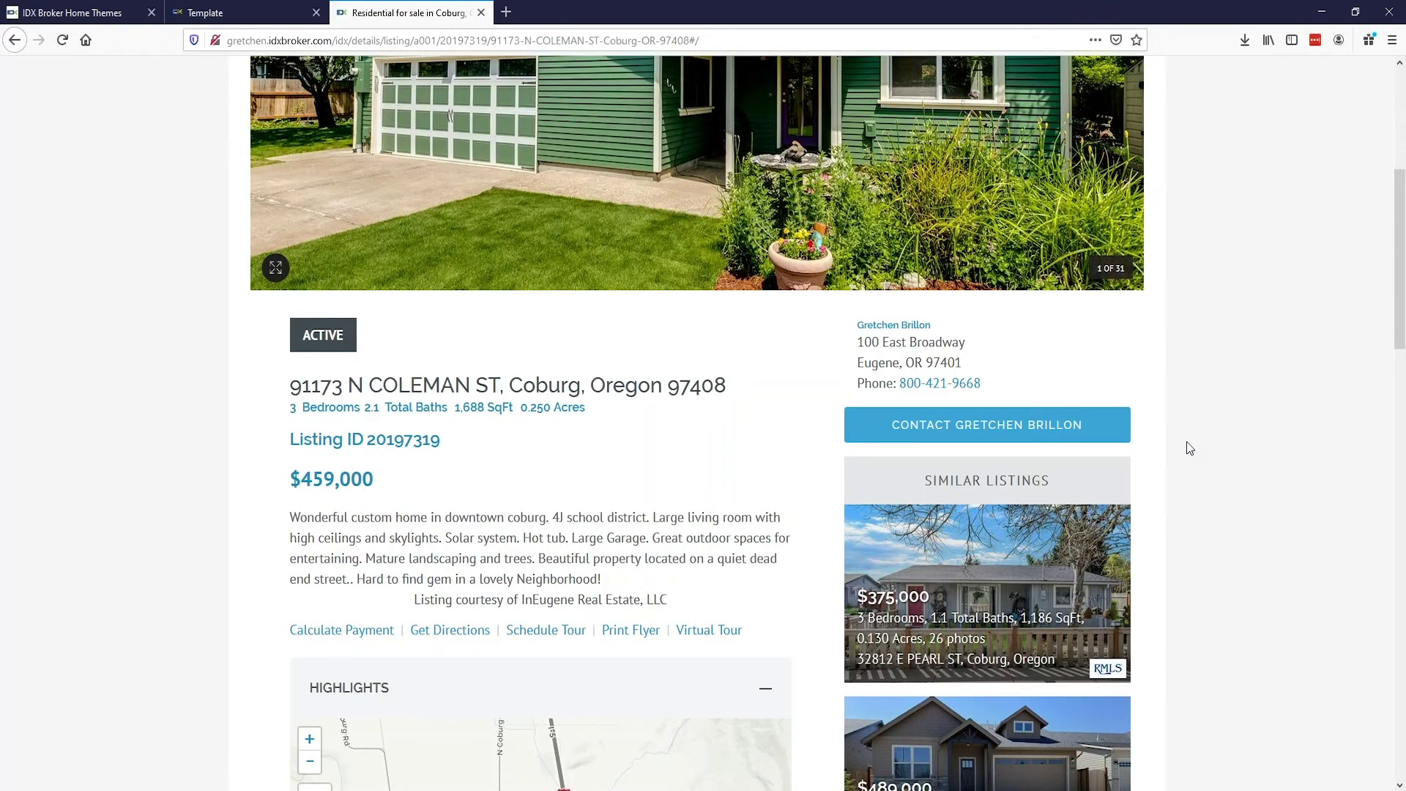
pyautogui.scroll(-5, 1189, 449)
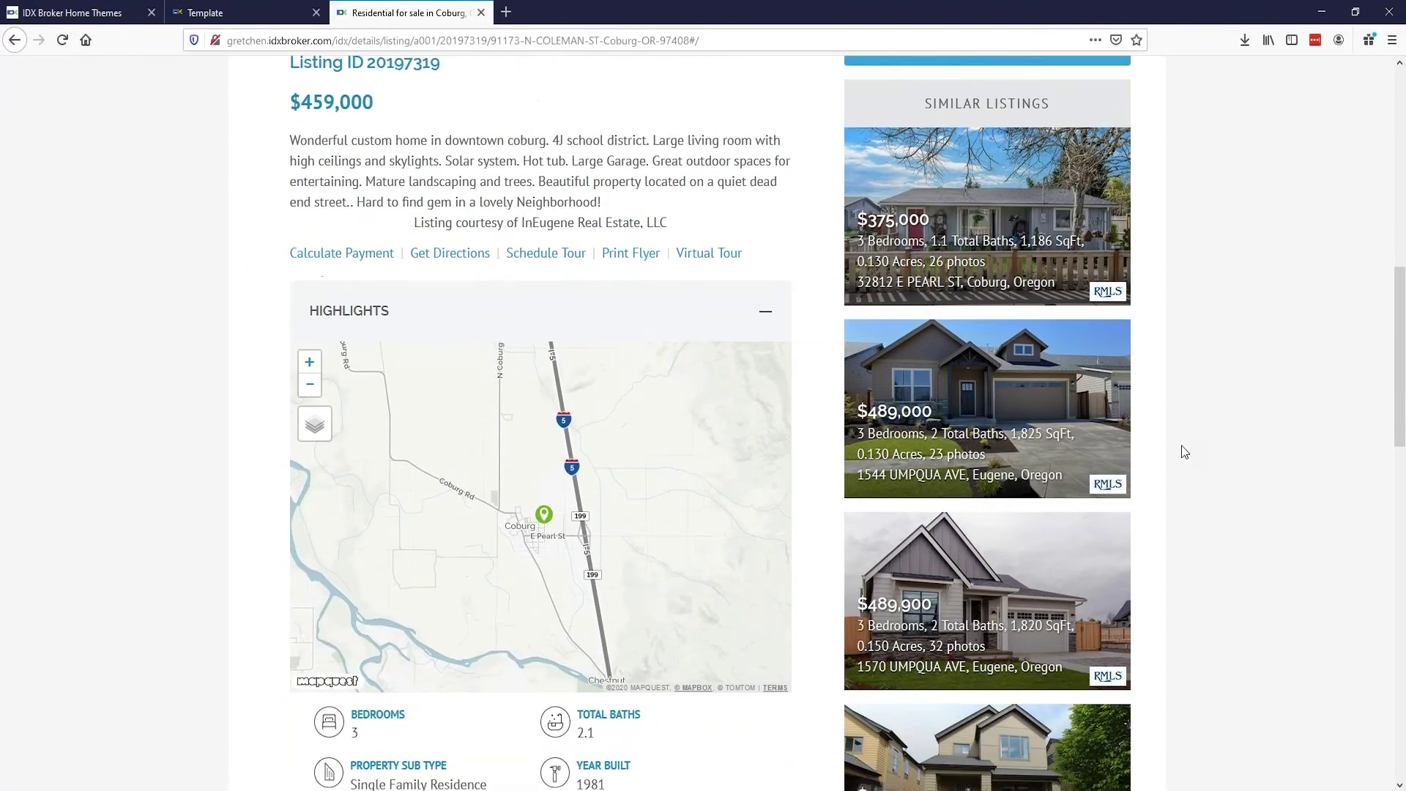
pyautogui.scroll(-9, 1180, 446)
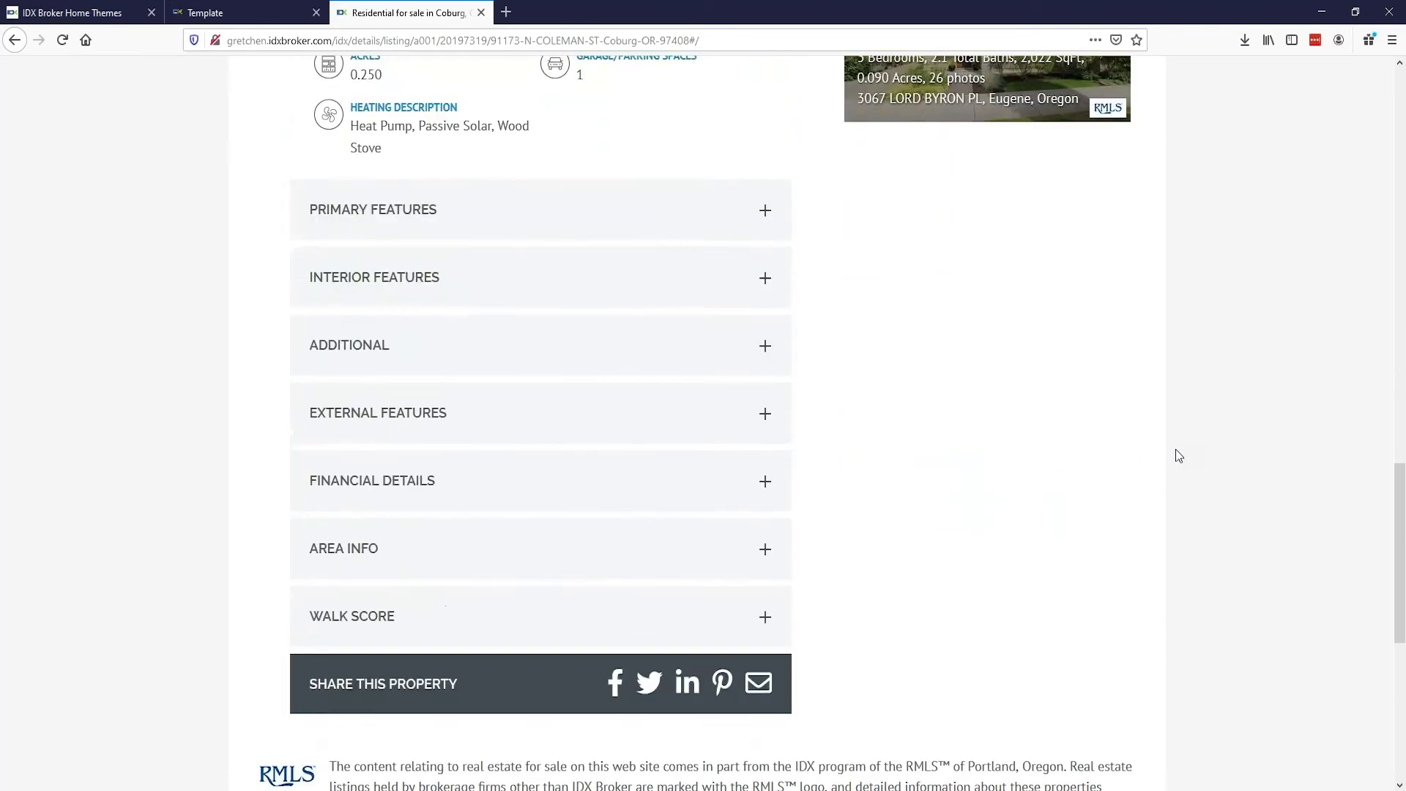
pyautogui.scroll(-4, 1173, 453)
pyautogui.scroll(11, 1170, 454)
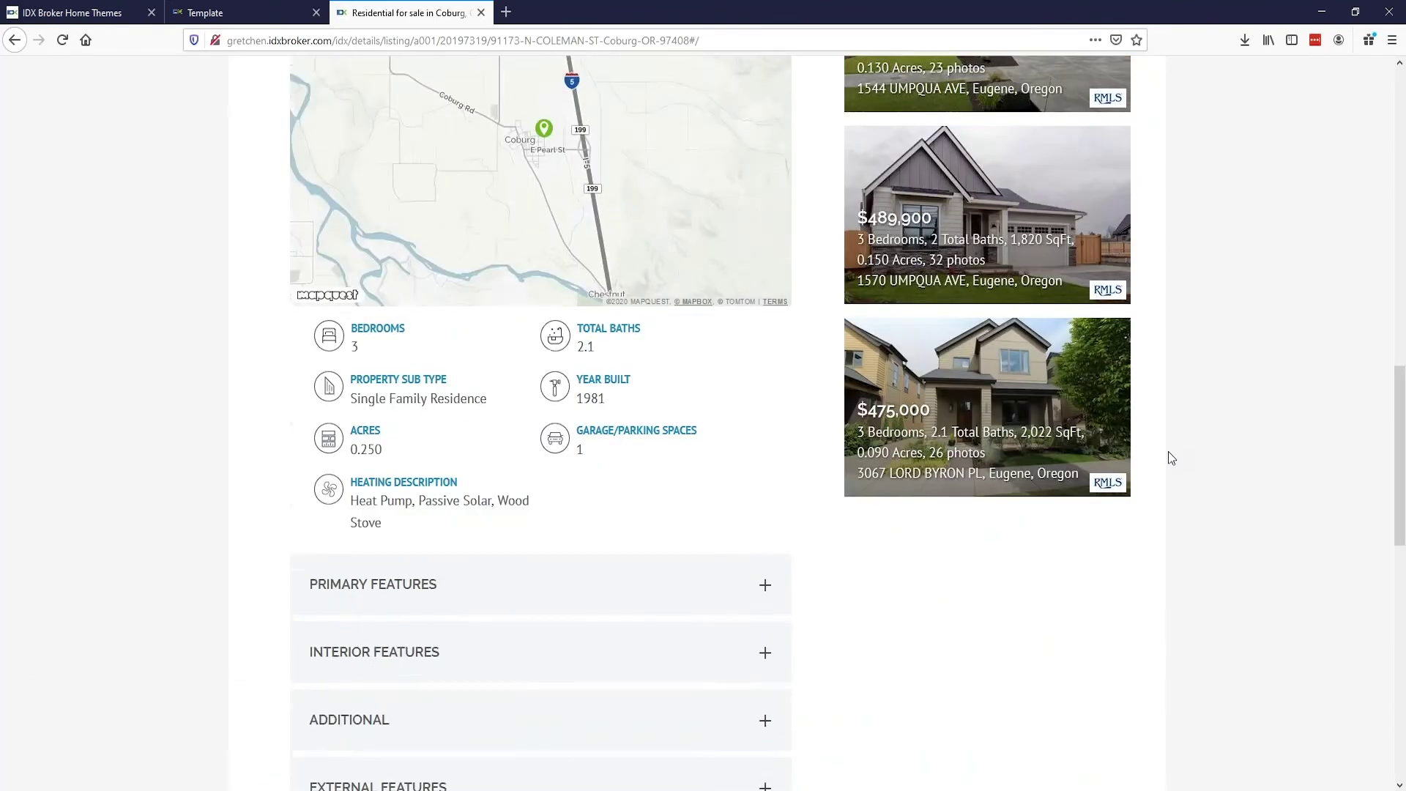
pyautogui.scroll(12, 1166, 455)
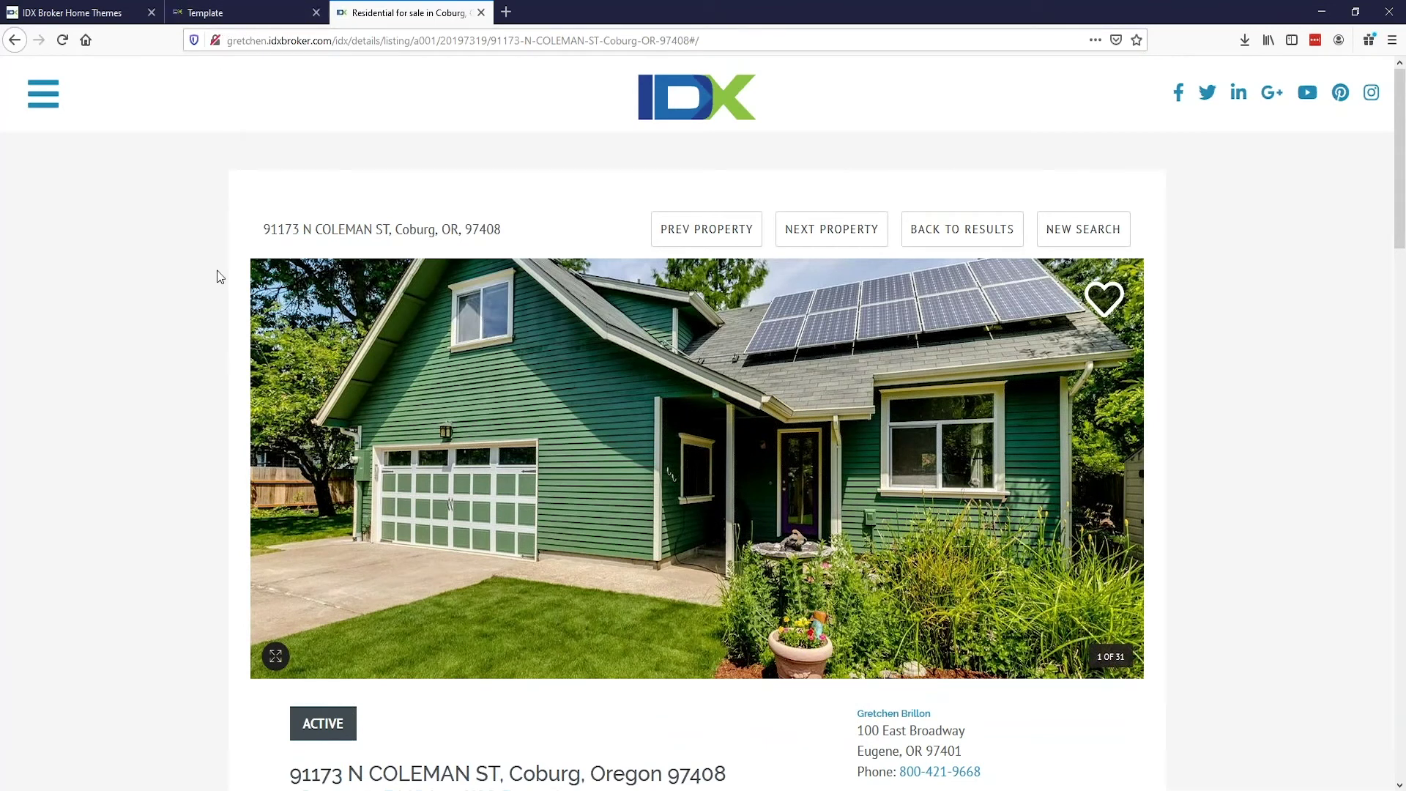
pyautogui.click(237, 14)
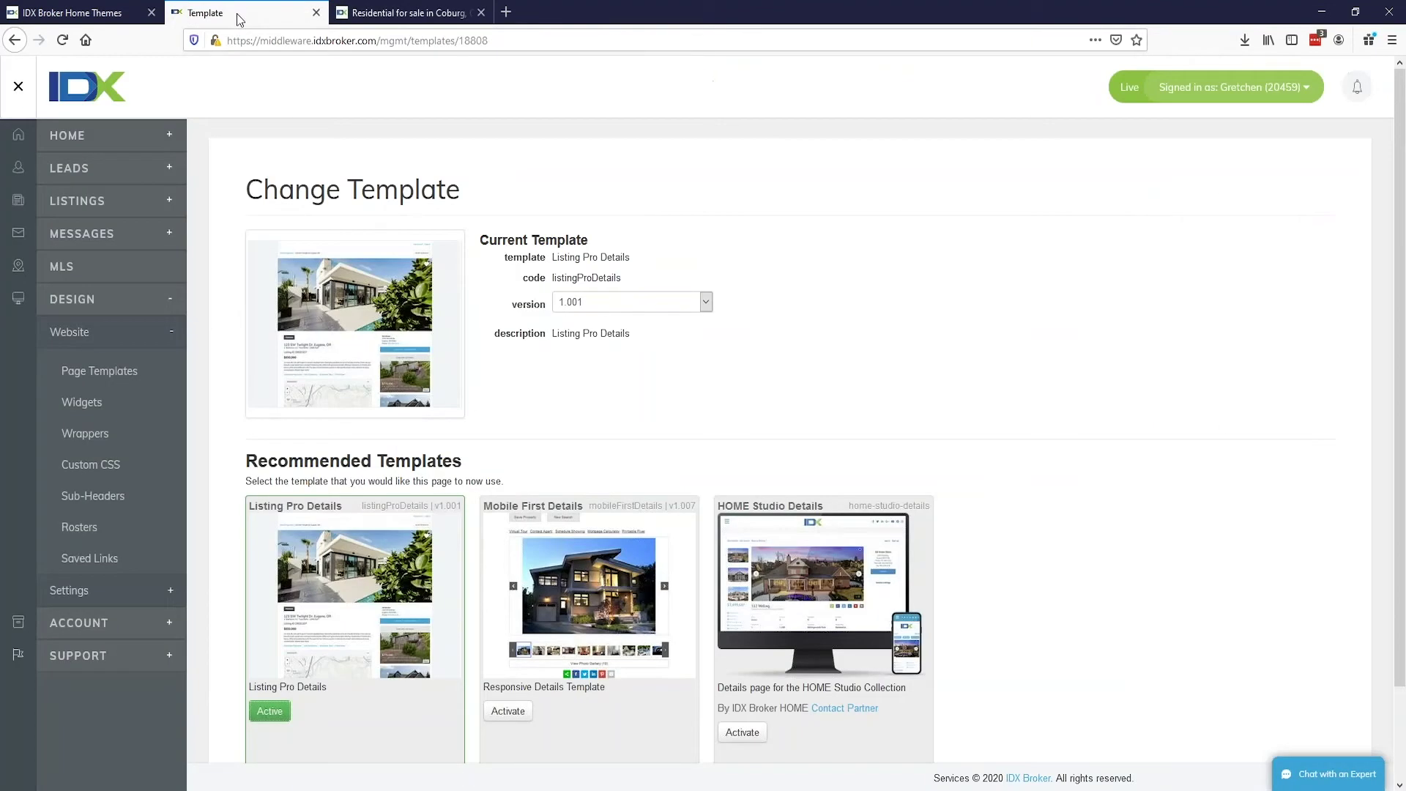
# Step: Under Design > Website > Page Templates, activate HOME Studio Results for the Results page
pyautogui.click(57, 135)
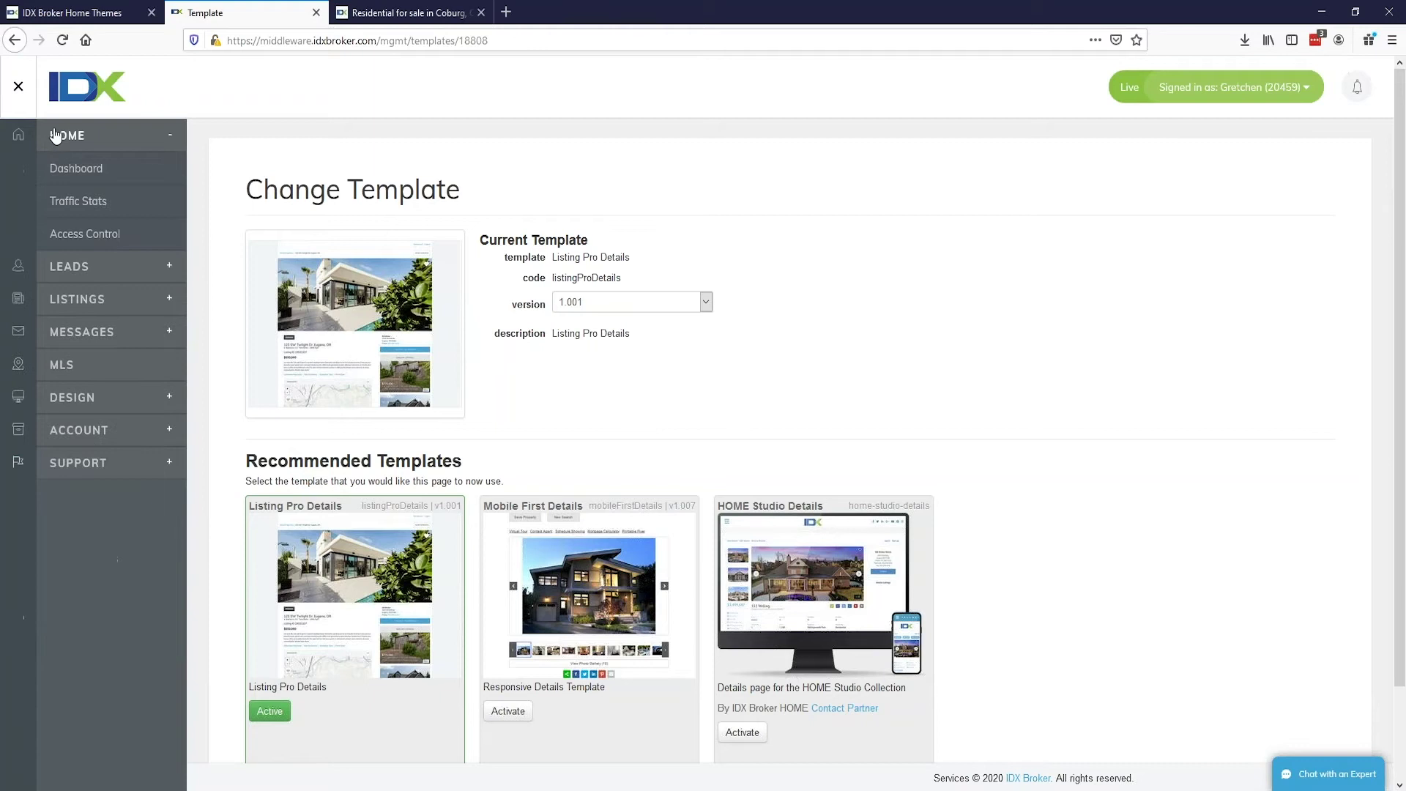
pyautogui.click(79, 89)
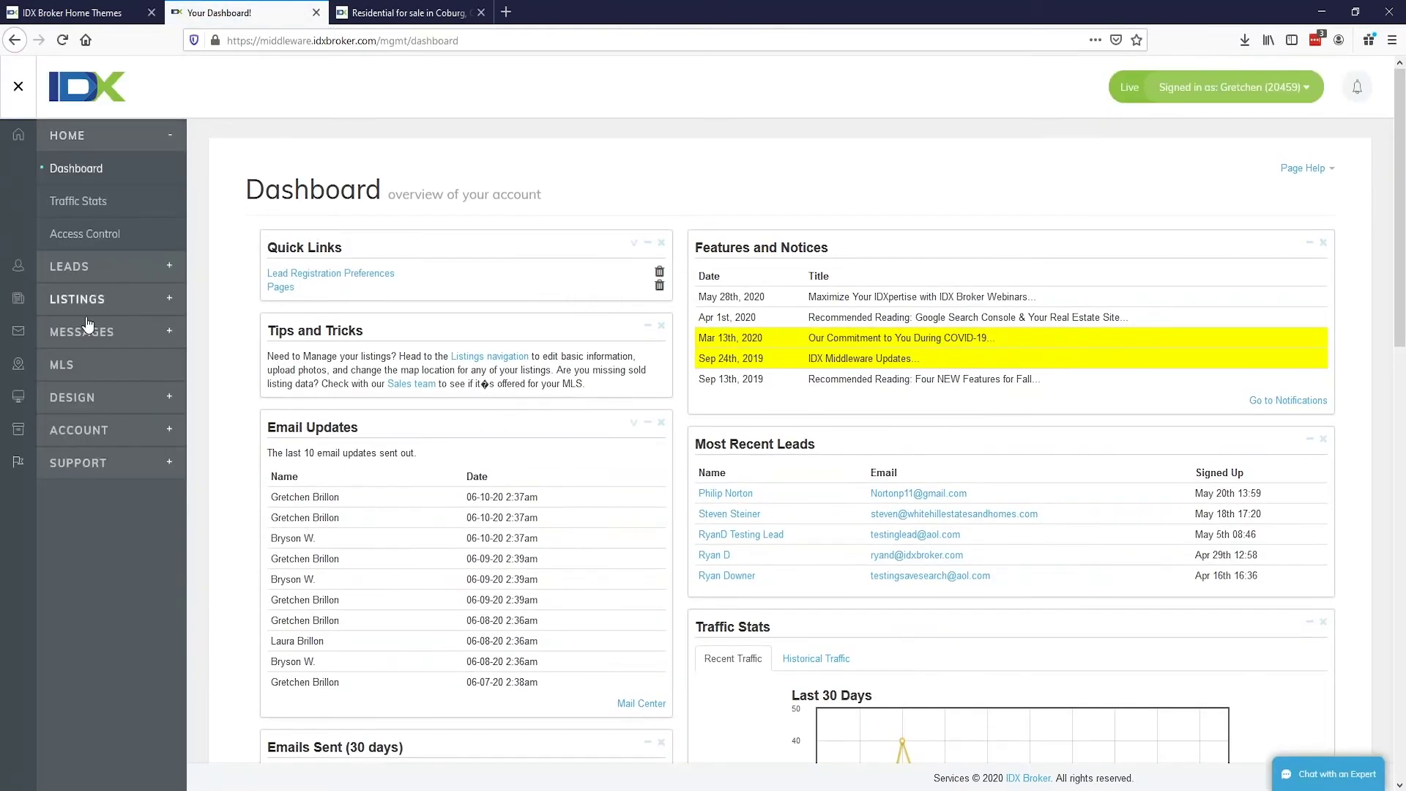
pyautogui.click(96, 398)
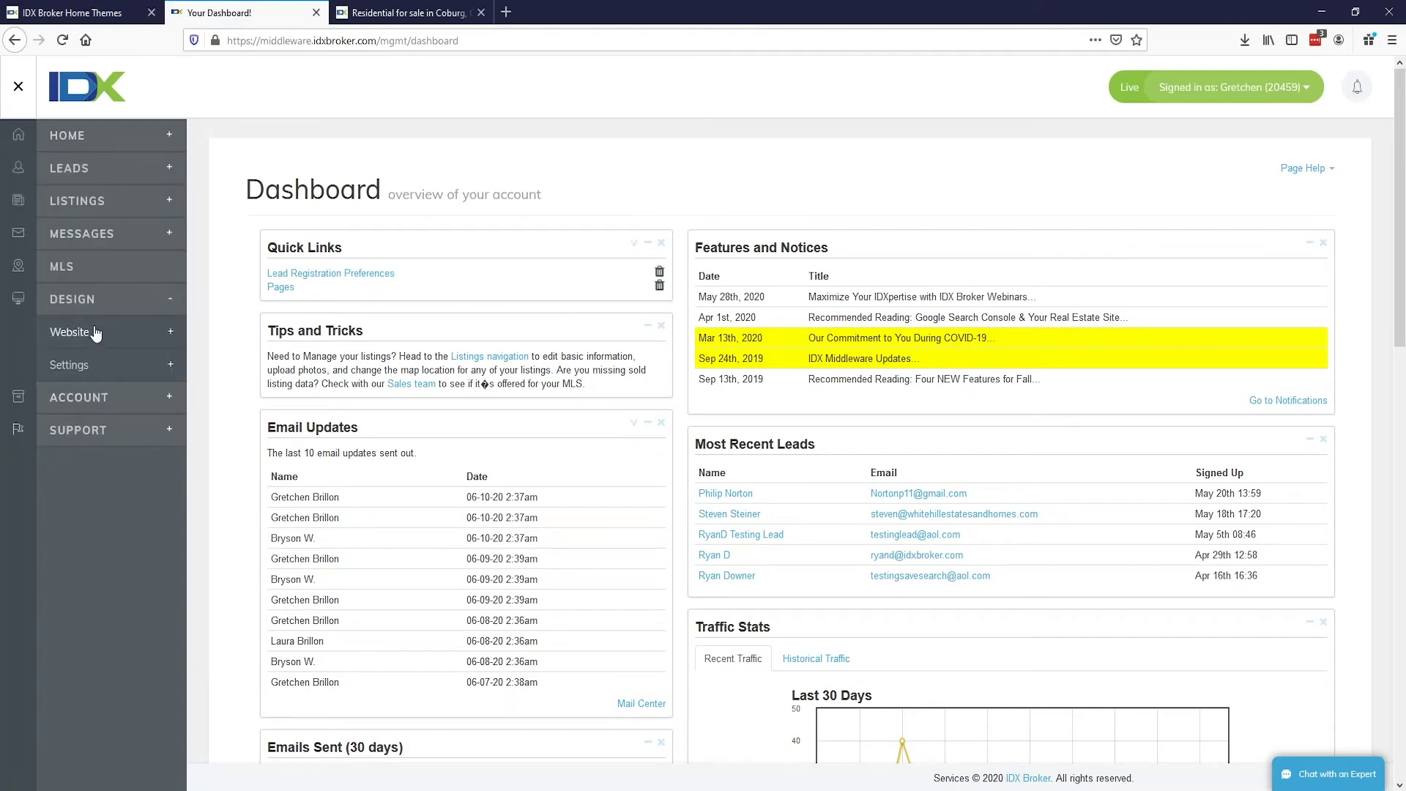
pyautogui.click(93, 332)
pyautogui.click(99, 367)
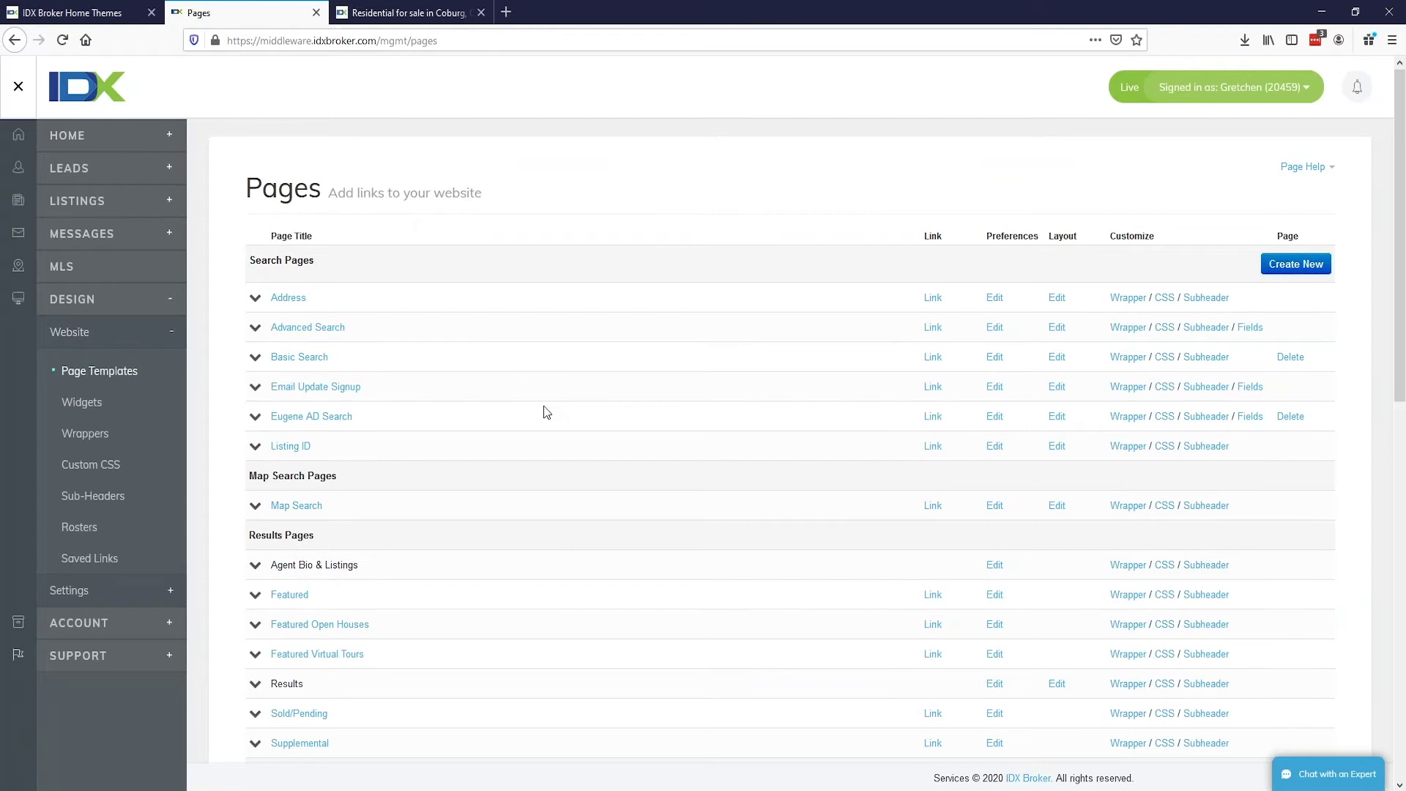
pyautogui.scroll(-3, 546, 413)
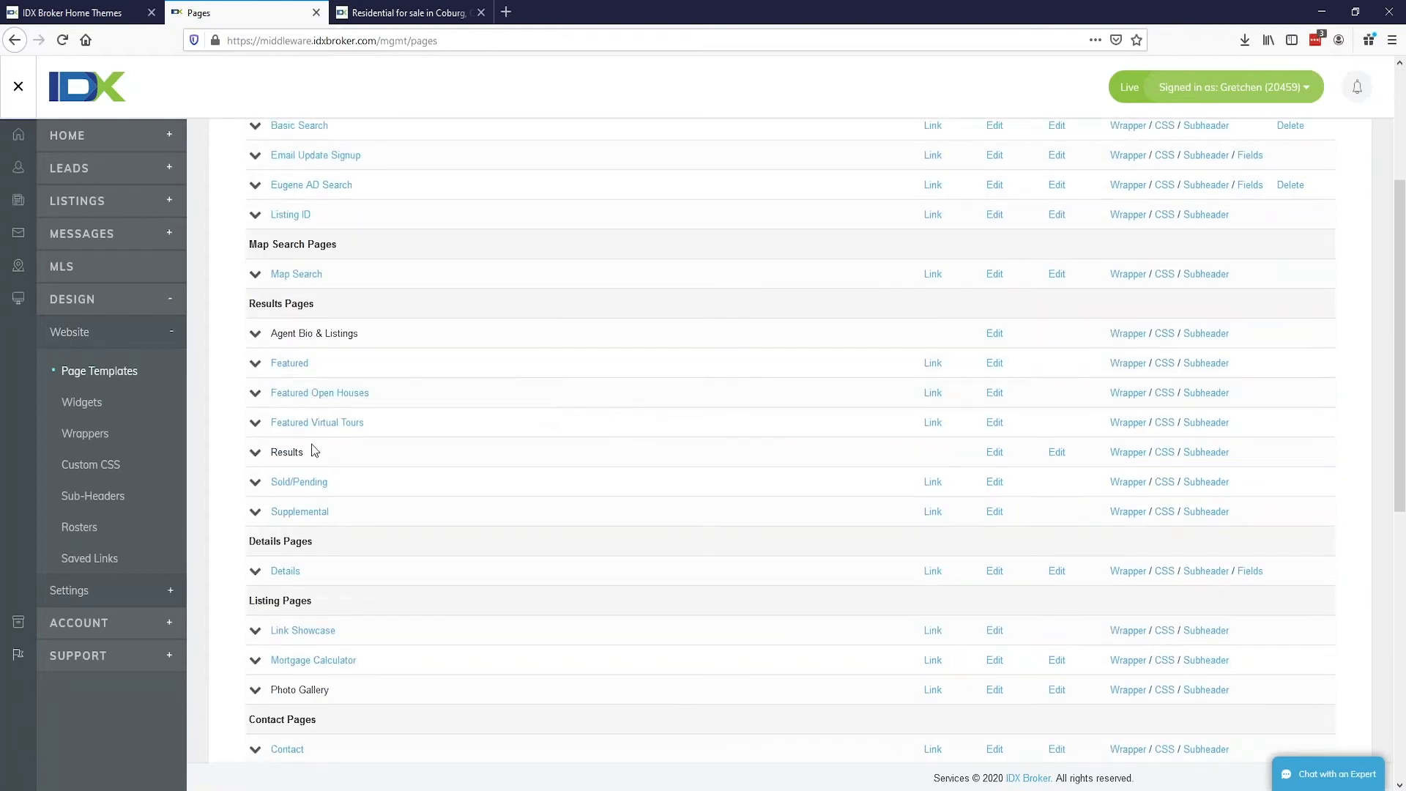
pyautogui.click(1057, 452)
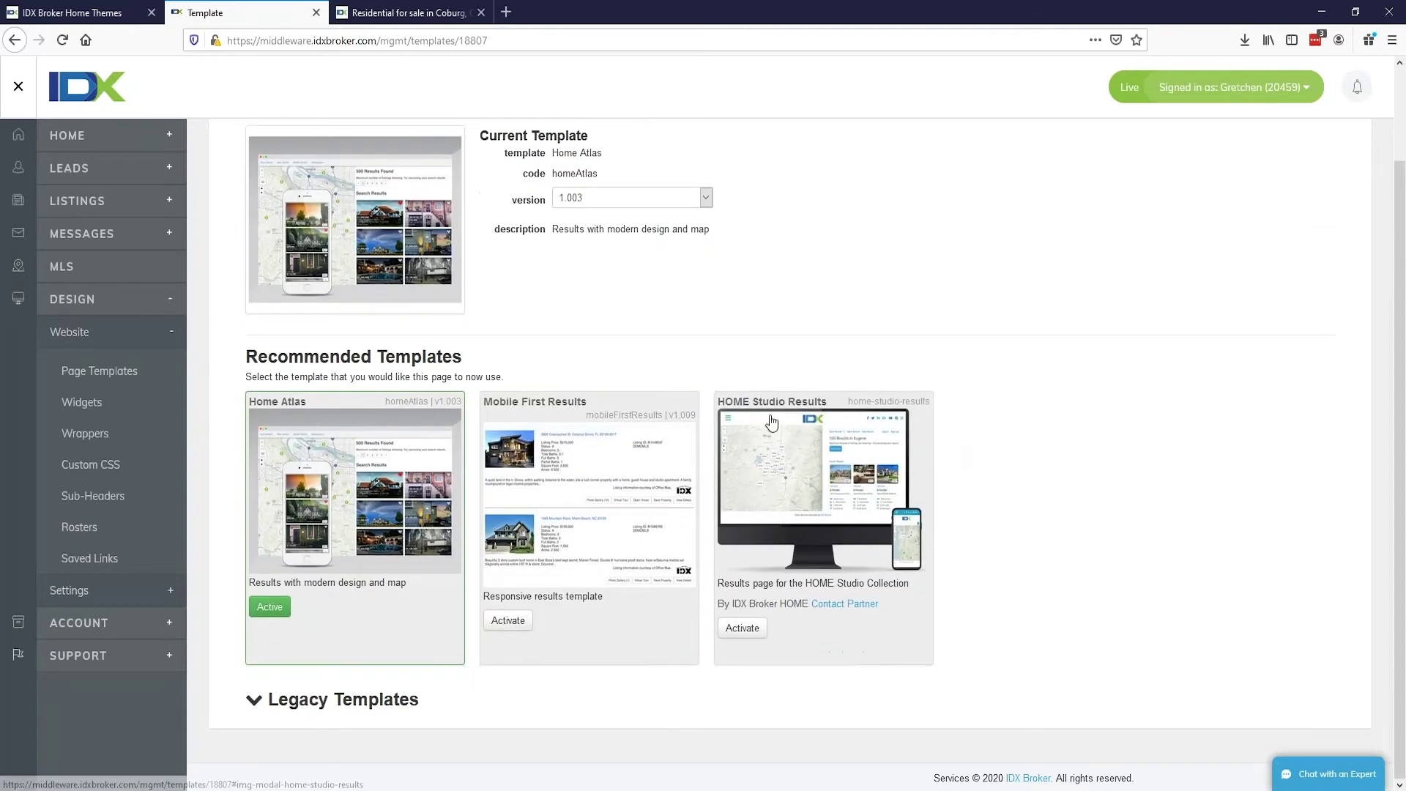
pyautogui.click(741, 634)
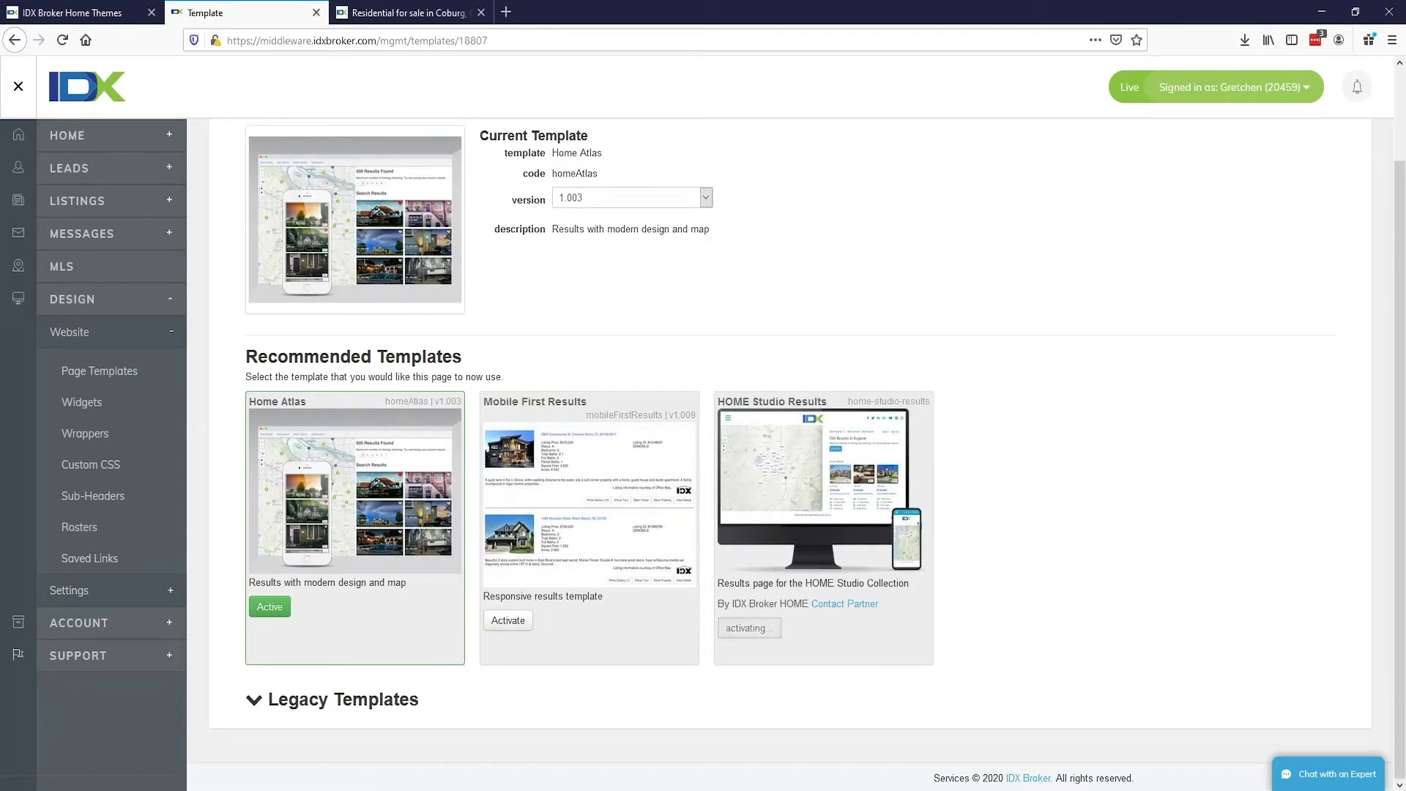
# Step: Activate HOME Studio Details as the Details page template
pyautogui.click(115, 372)
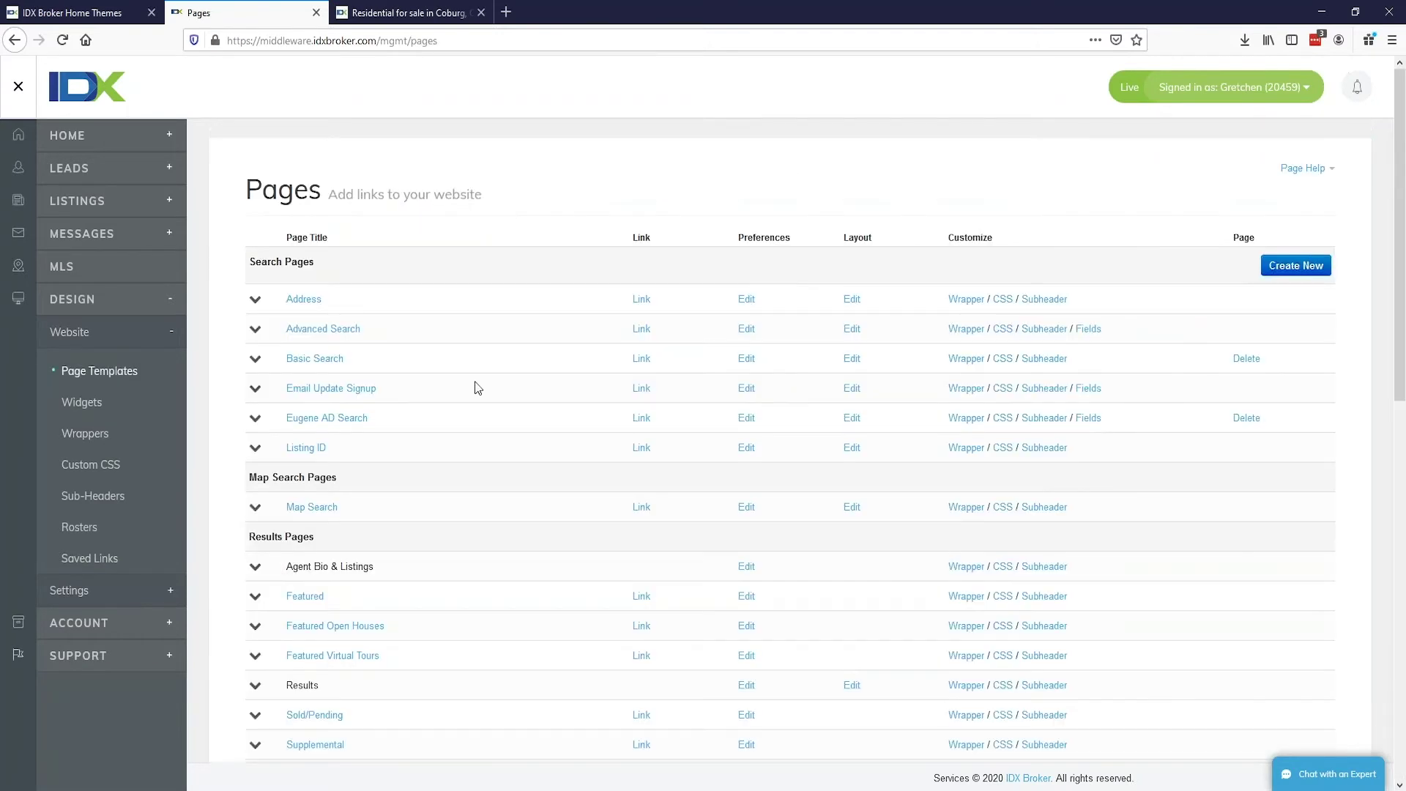
pyautogui.scroll(-6, 478, 388)
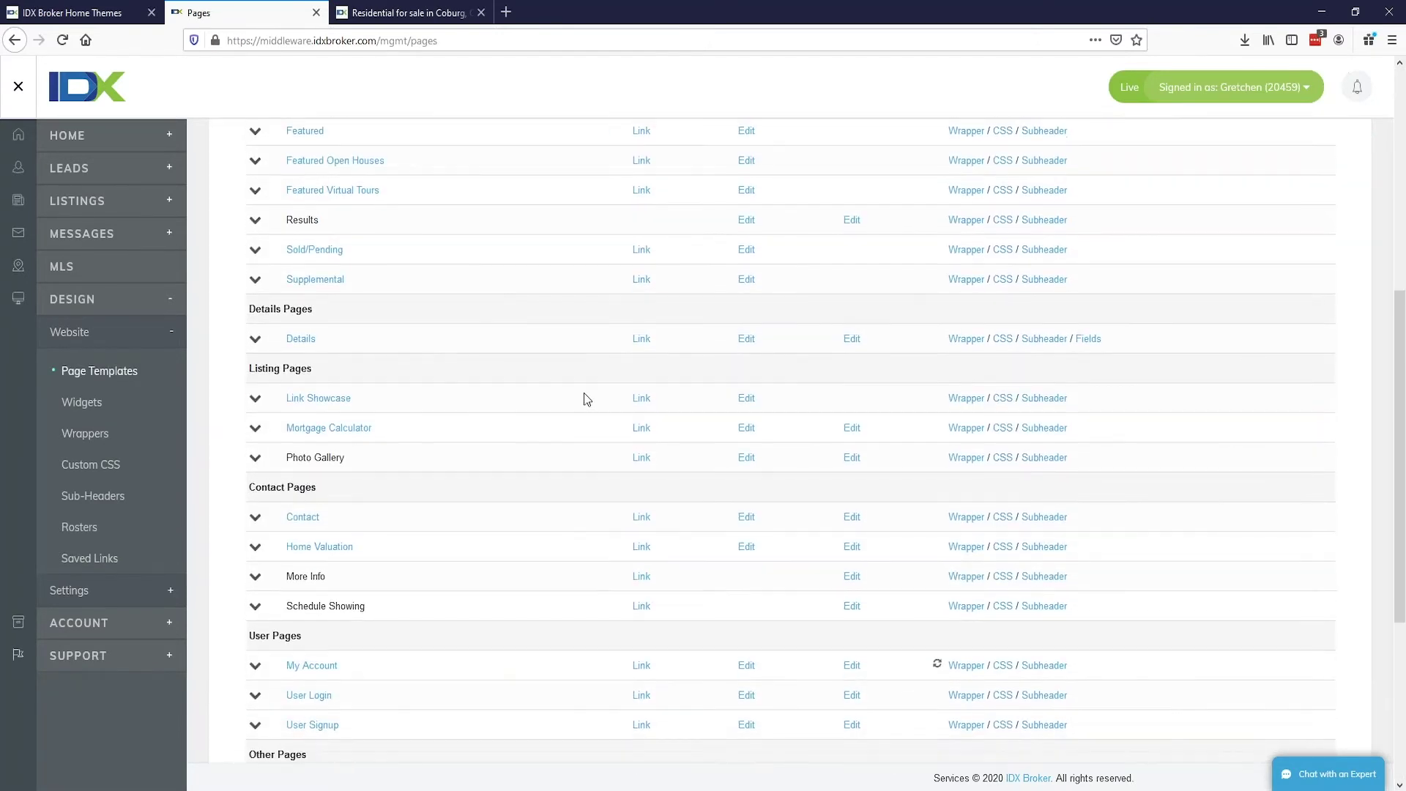
pyautogui.click(852, 338)
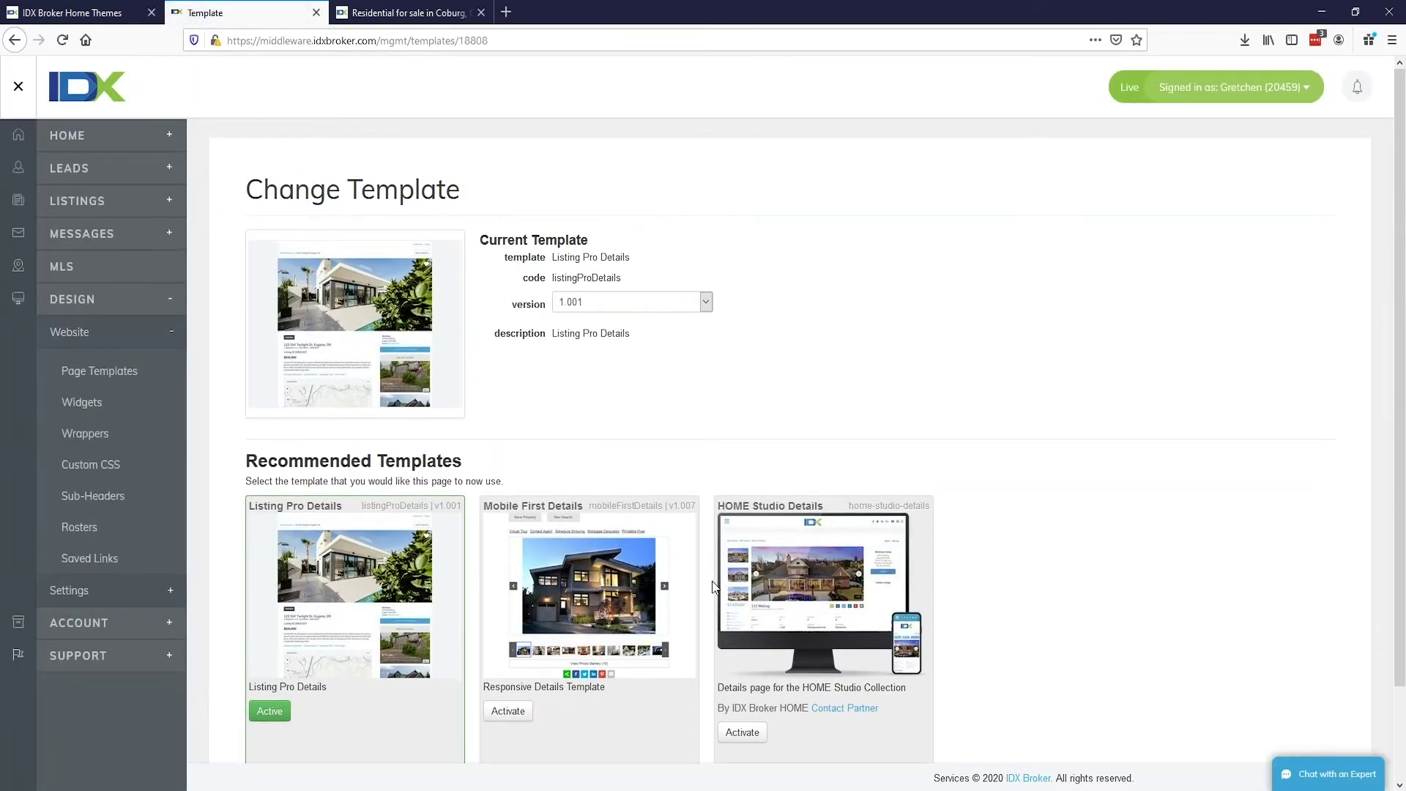
pyautogui.scroll(-3, 712, 586)
pyautogui.click(740, 628)
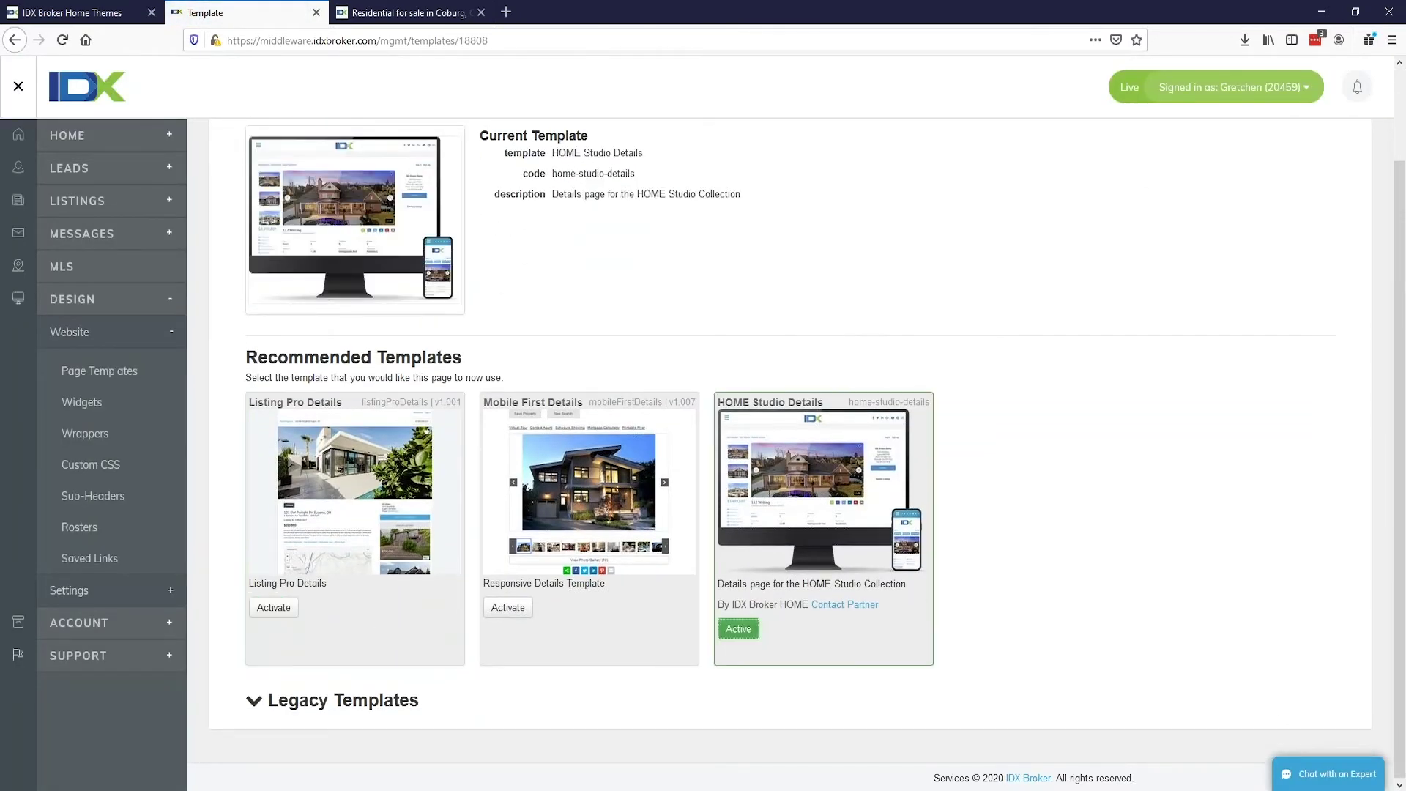
pyautogui.click(409, 13)
# Step: Reload the site and search the homepage for postal code 97408
pyautogui.press('F5')
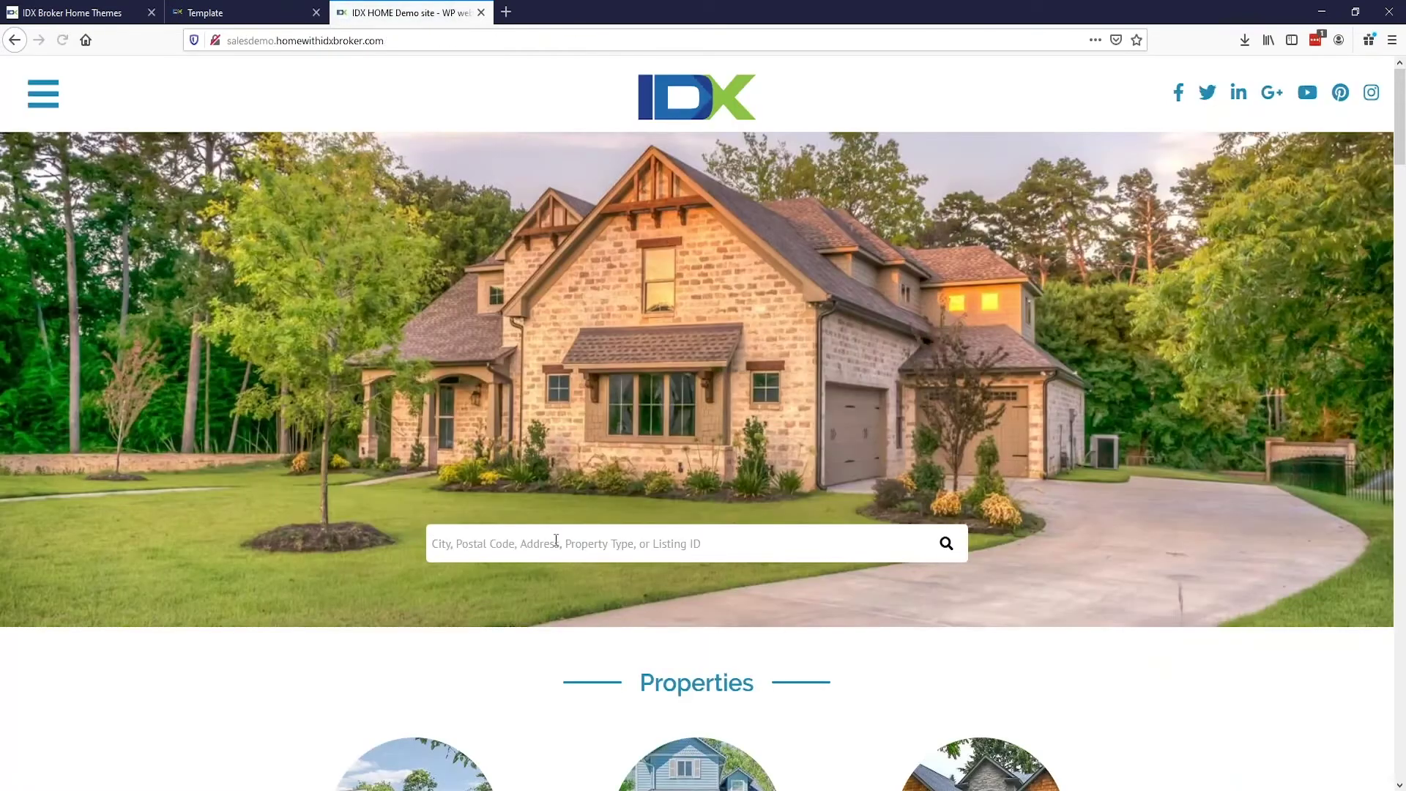
pyautogui.click(556, 541)
pyautogui.write('97408')
pyautogui.press('Return')
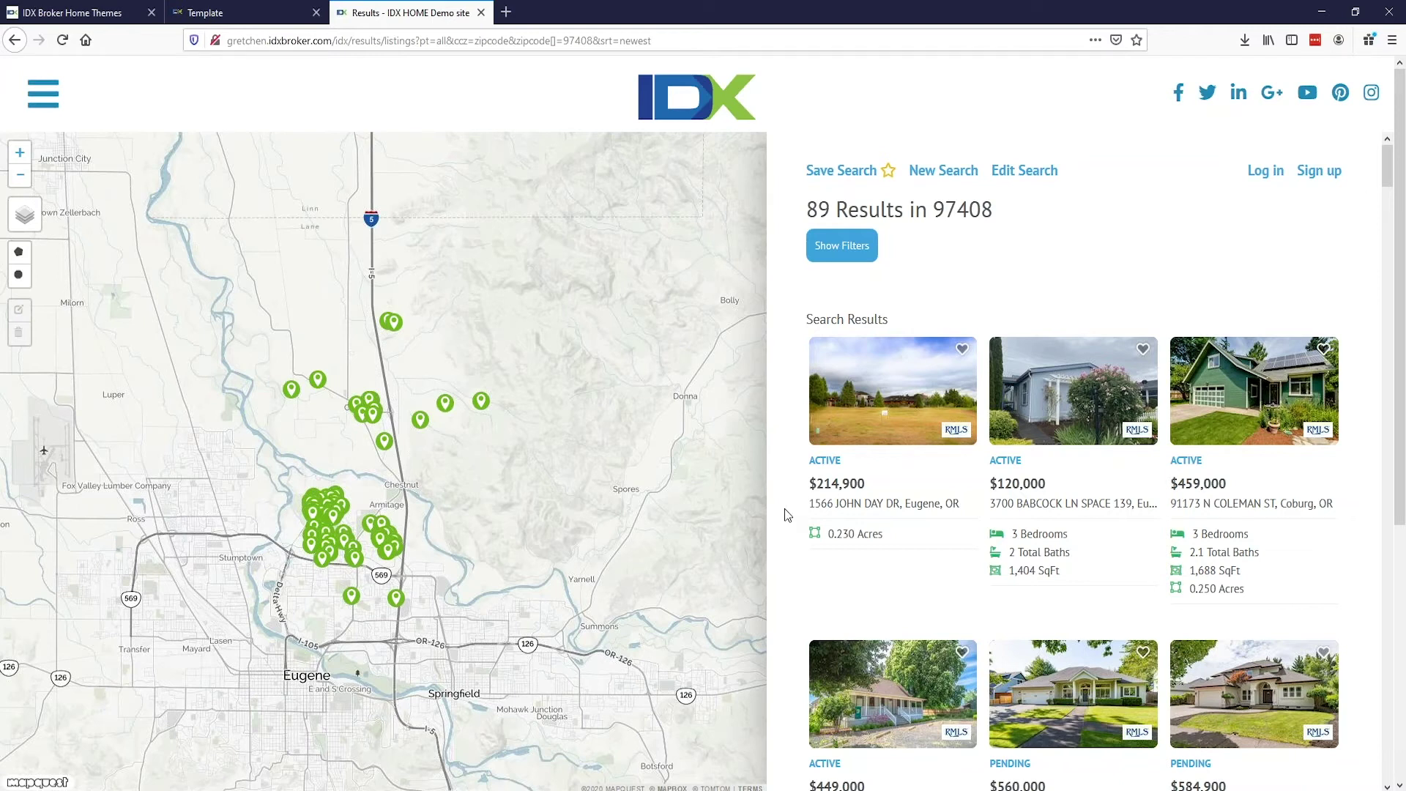
pyautogui.click(840, 249)
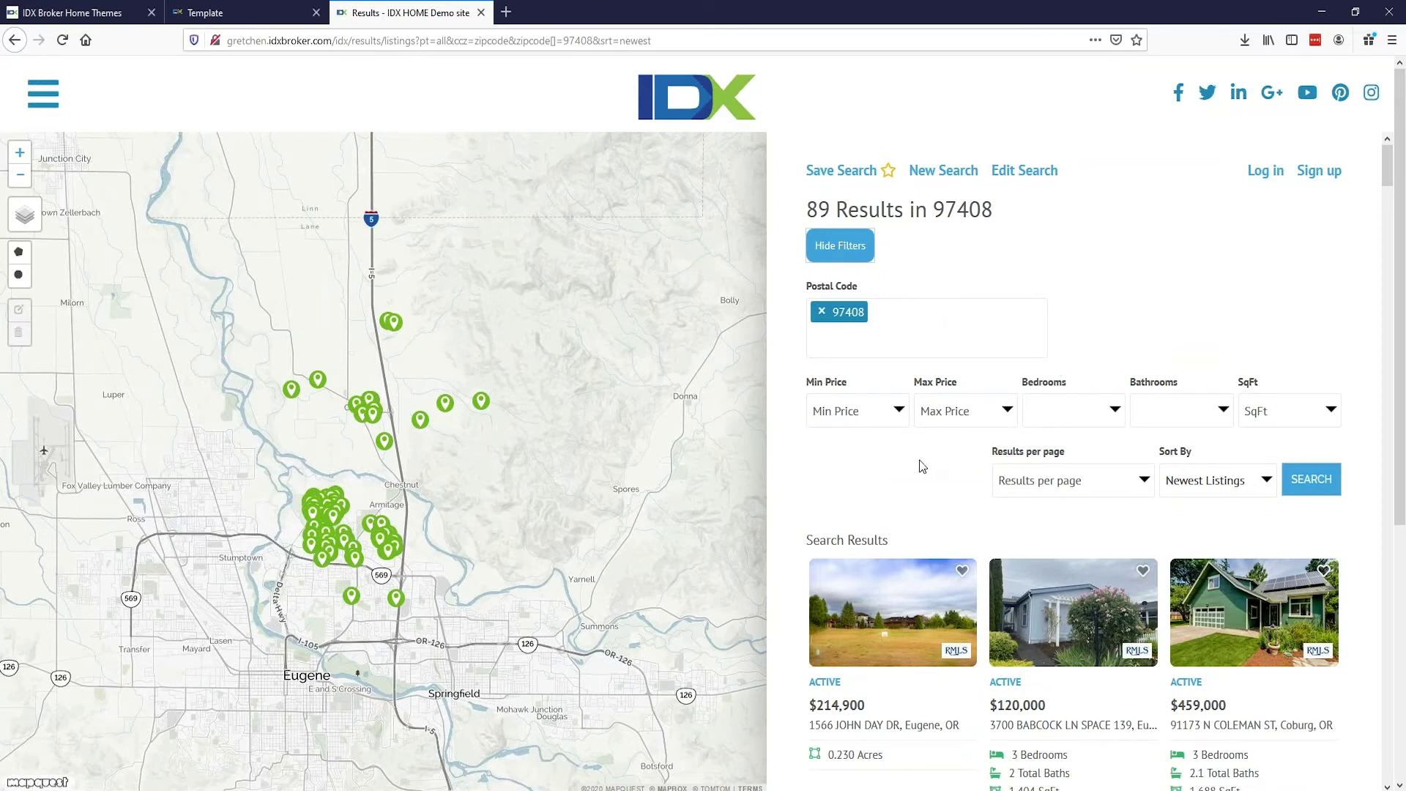
pyautogui.scroll(-4, 921, 467)
pyautogui.click(873, 640)
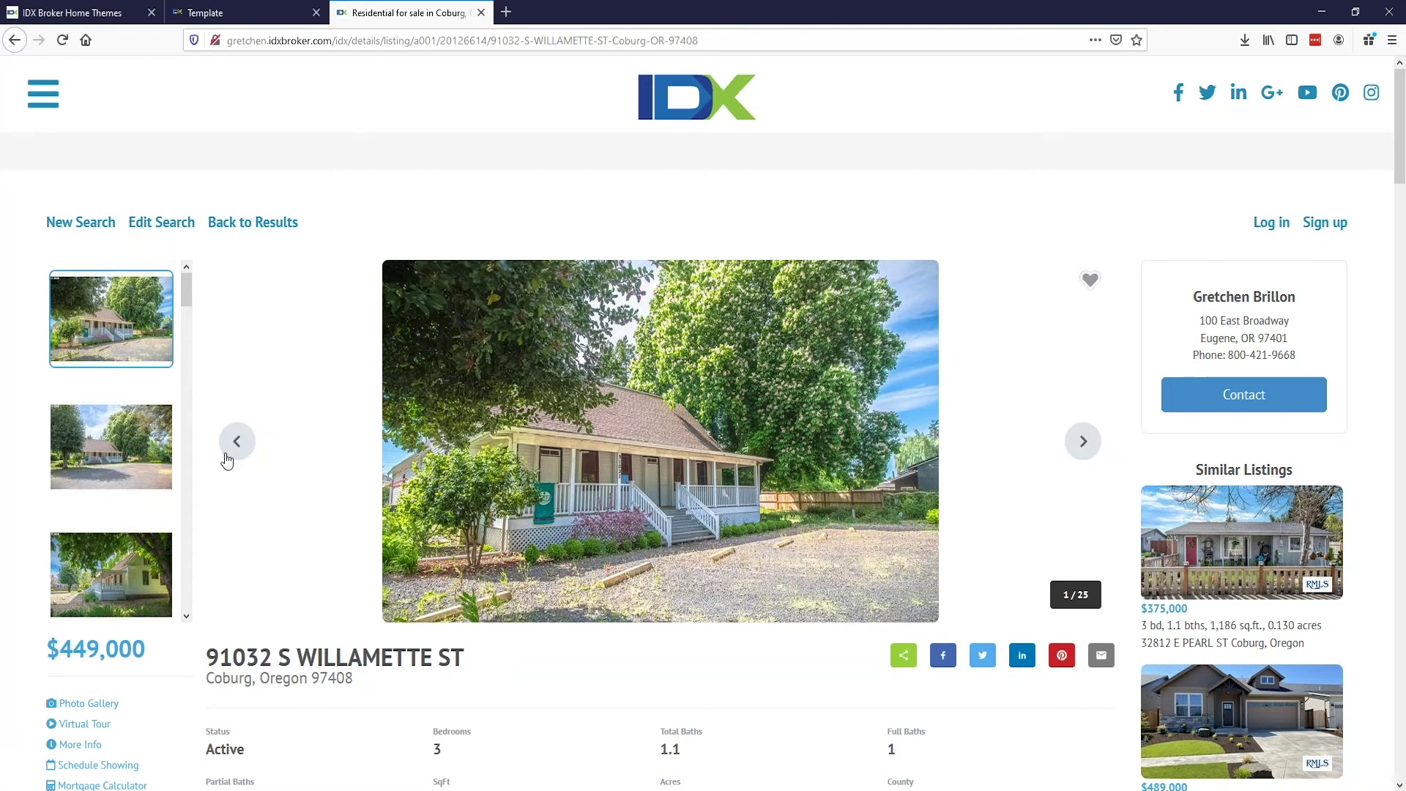
pyautogui.scroll(-1, 228, 459)
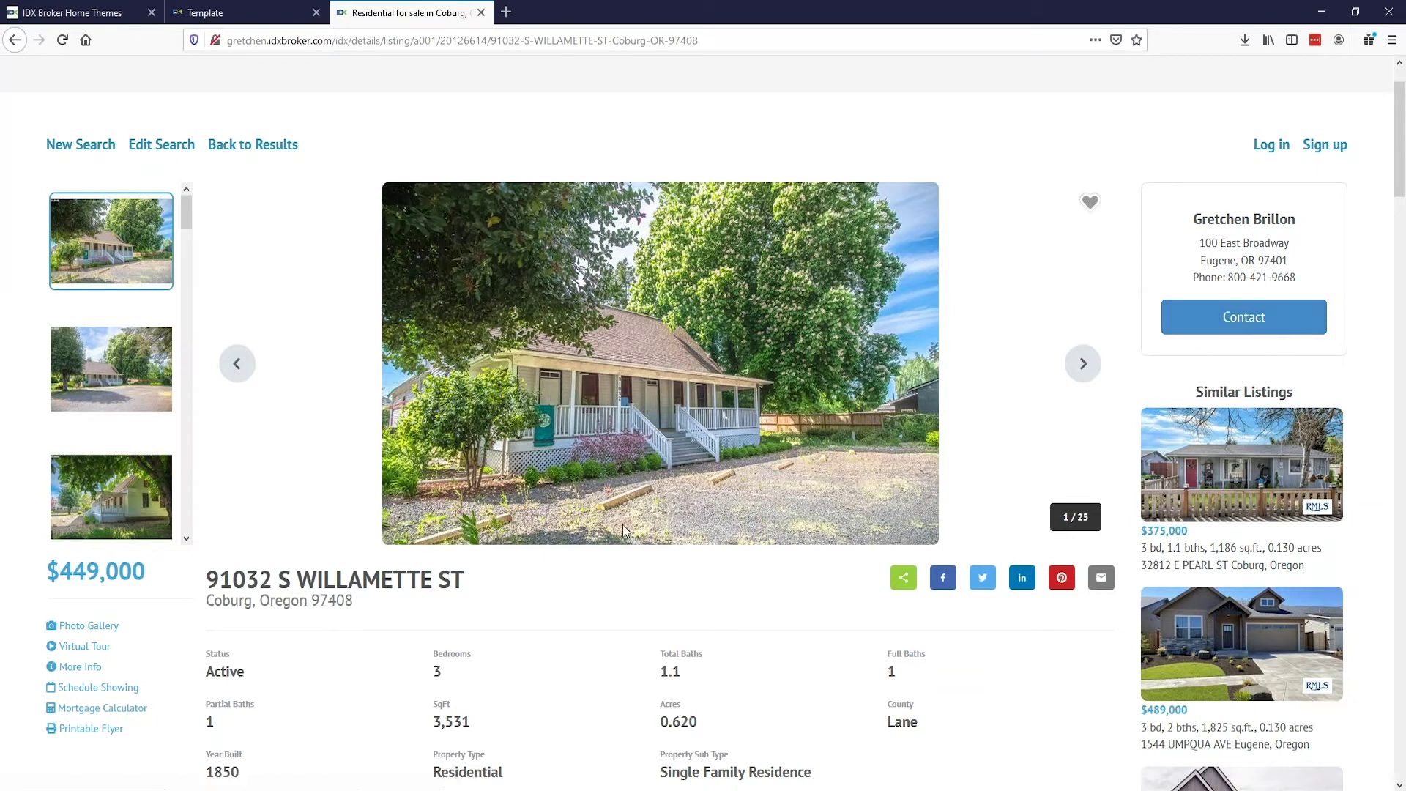
# Step: Page through the listing's photo gallery to the sixth image
pyautogui.click(1083, 364)
pyautogui.click(1083, 364)
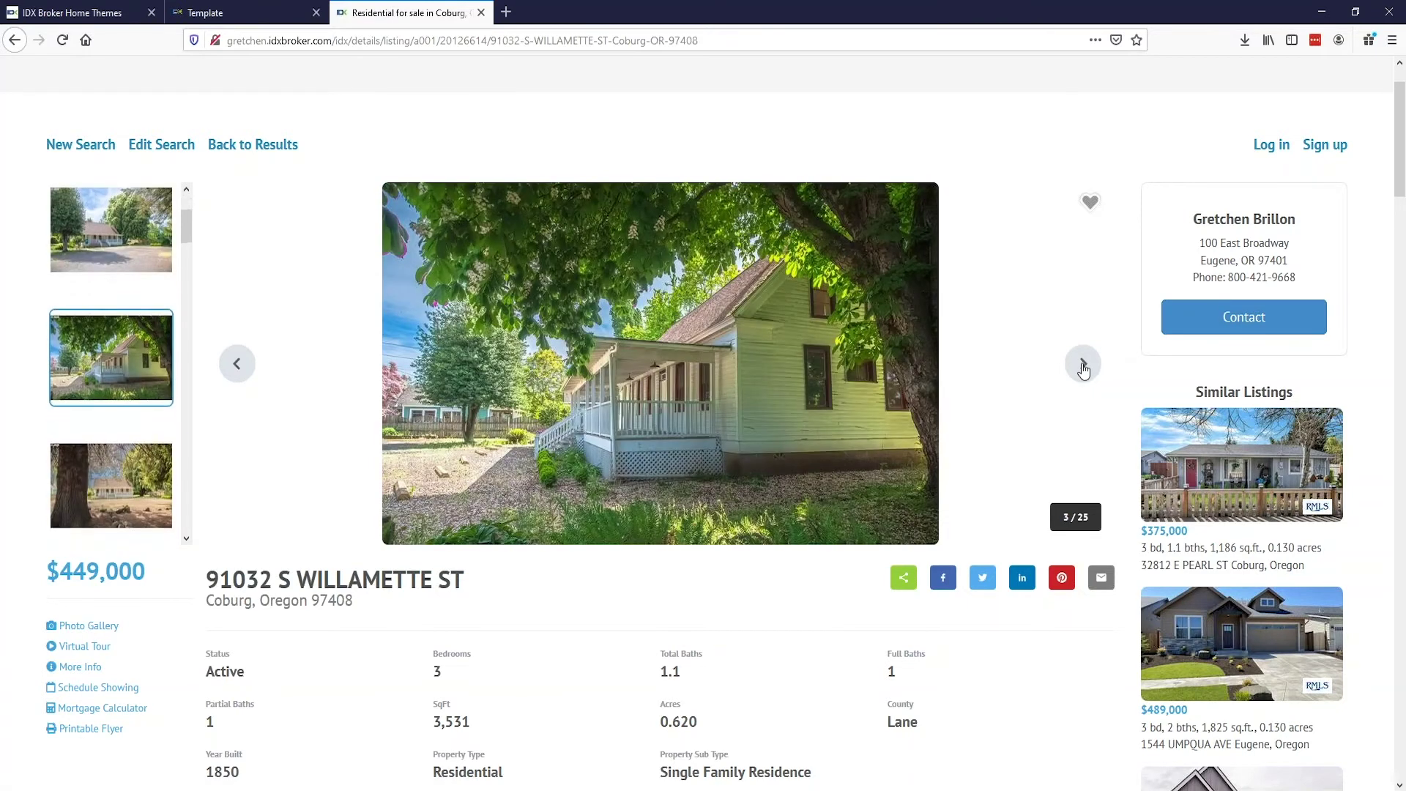
pyautogui.click(1083, 364)
pyautogui.click(1083, 364)
pyautogui.click(1083, 364)
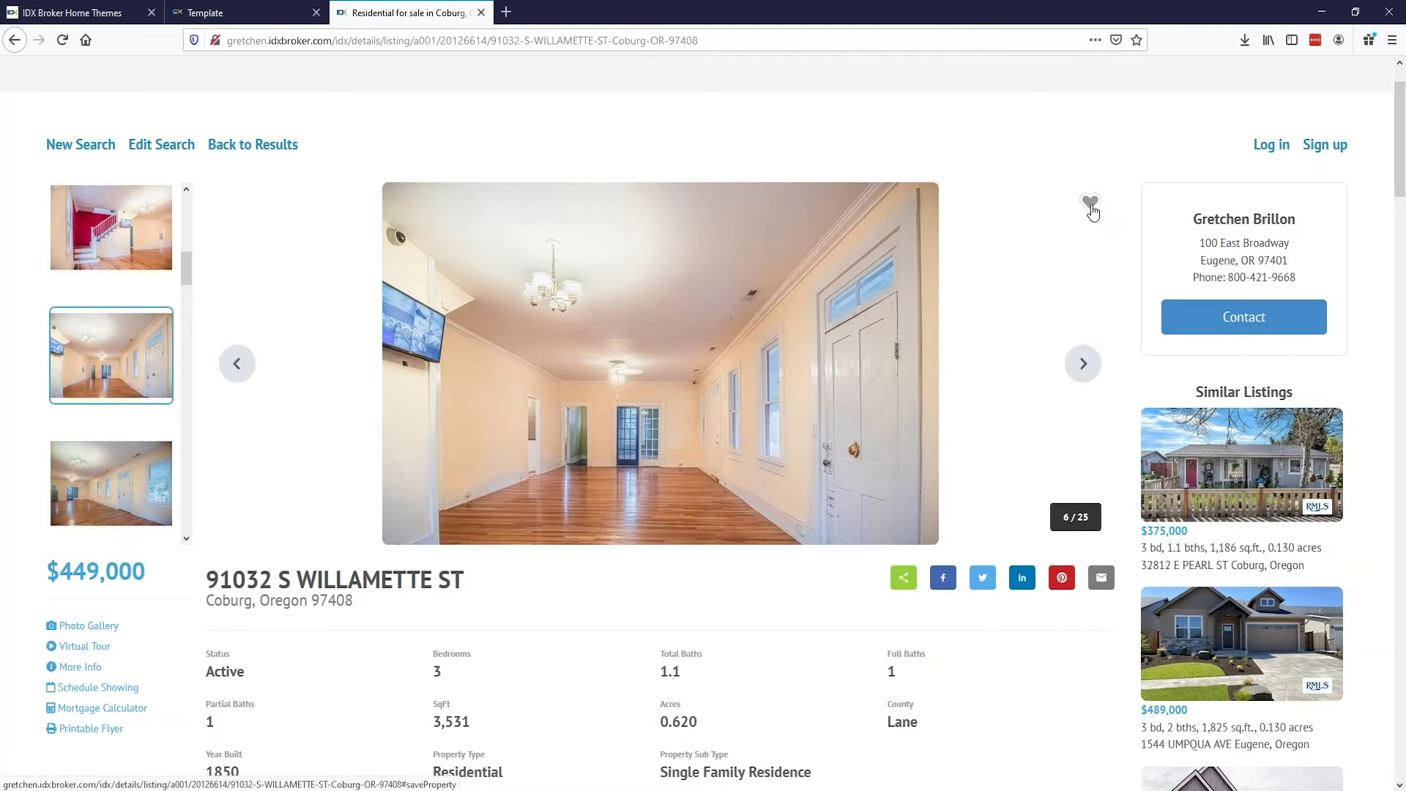
pyautogui.scroll(-3, 1092, 212)
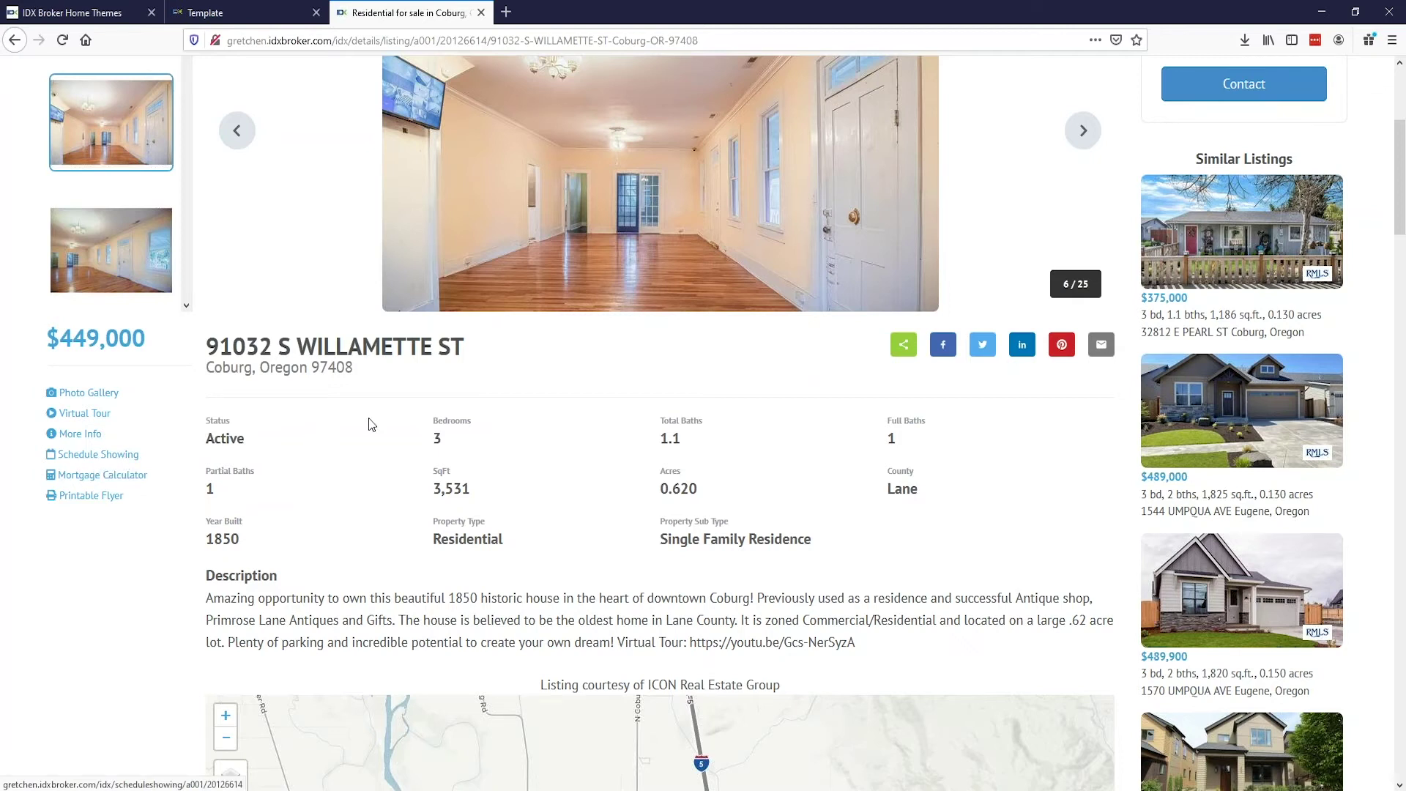
pyautogui.scroll(-8, 416, 429)
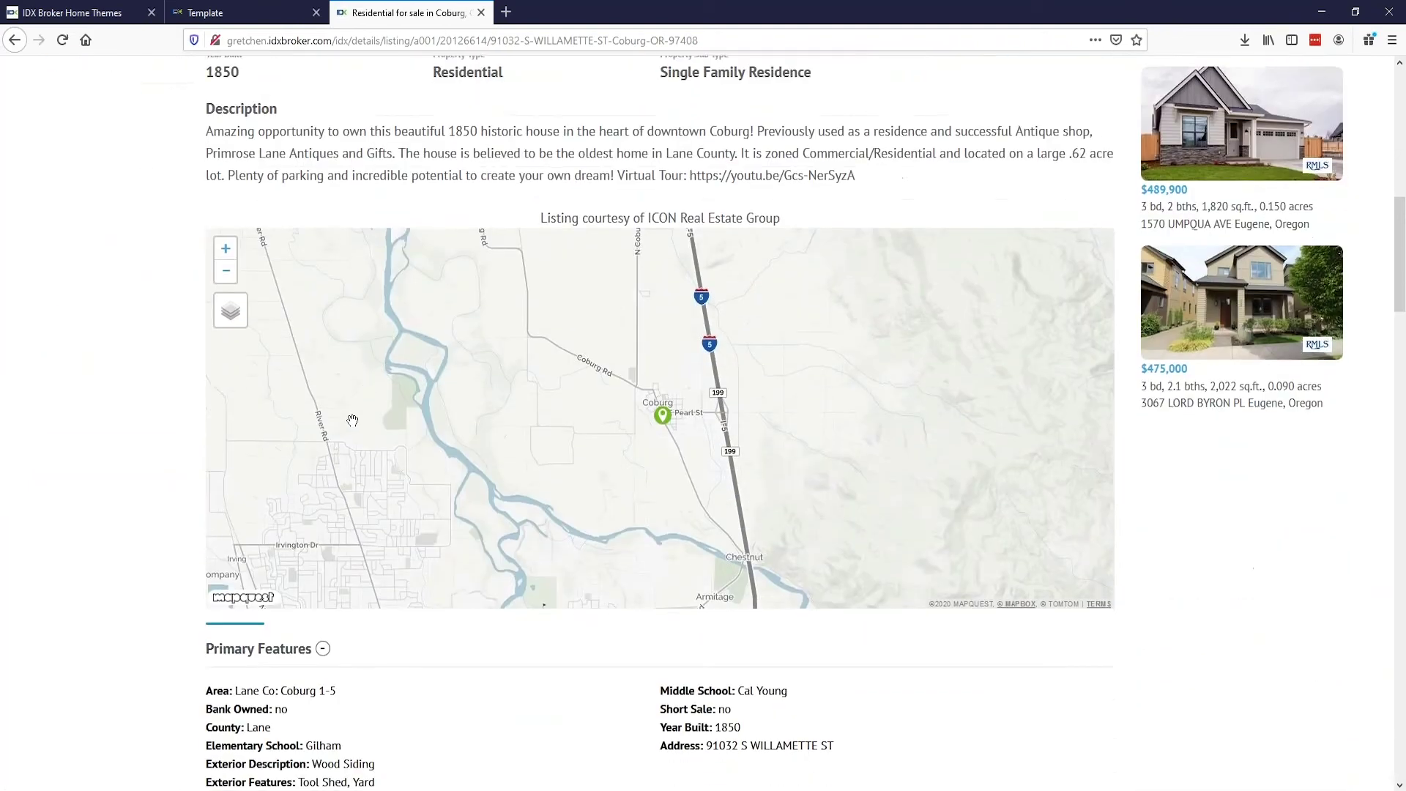
pyautogui.scroll(-10, 659, 423)
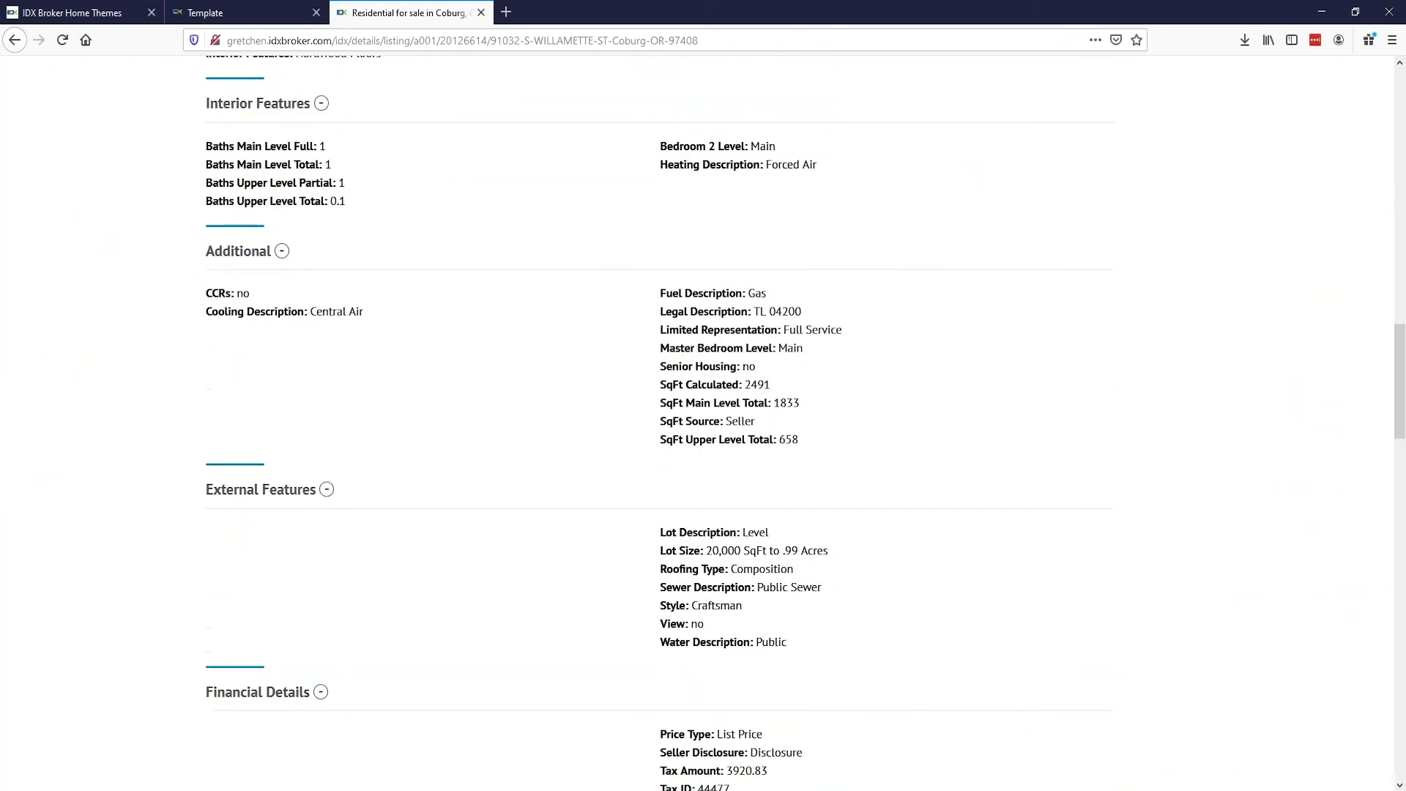
pyautogui.scroll(-5, 138, 432)
pyautogui.scroll(-3, 136, 433)
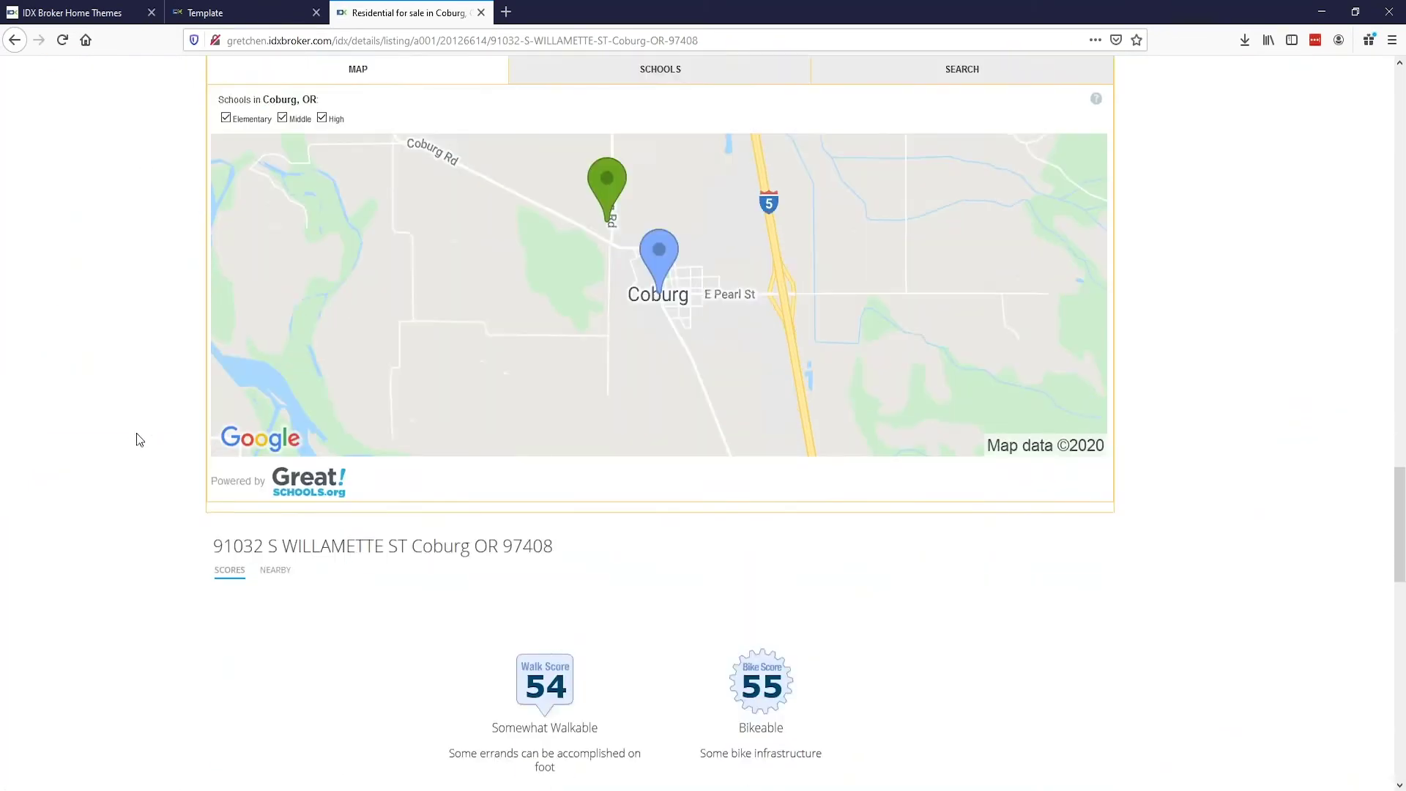
pyautogui.scroll(12, 136, 433)
pyautogui.scroll(15, 137, 432)
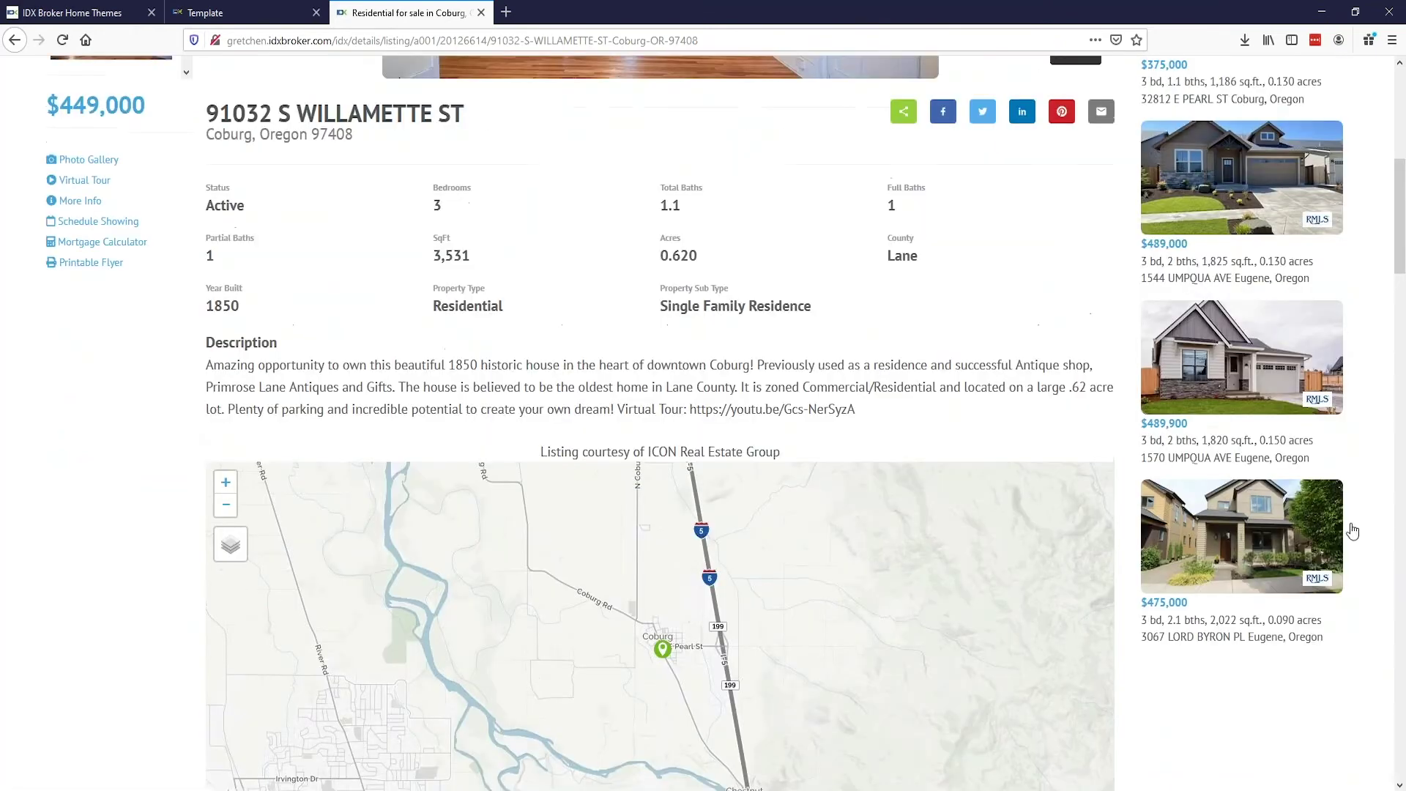
pyautogui.scroll(6, 1382, 508)
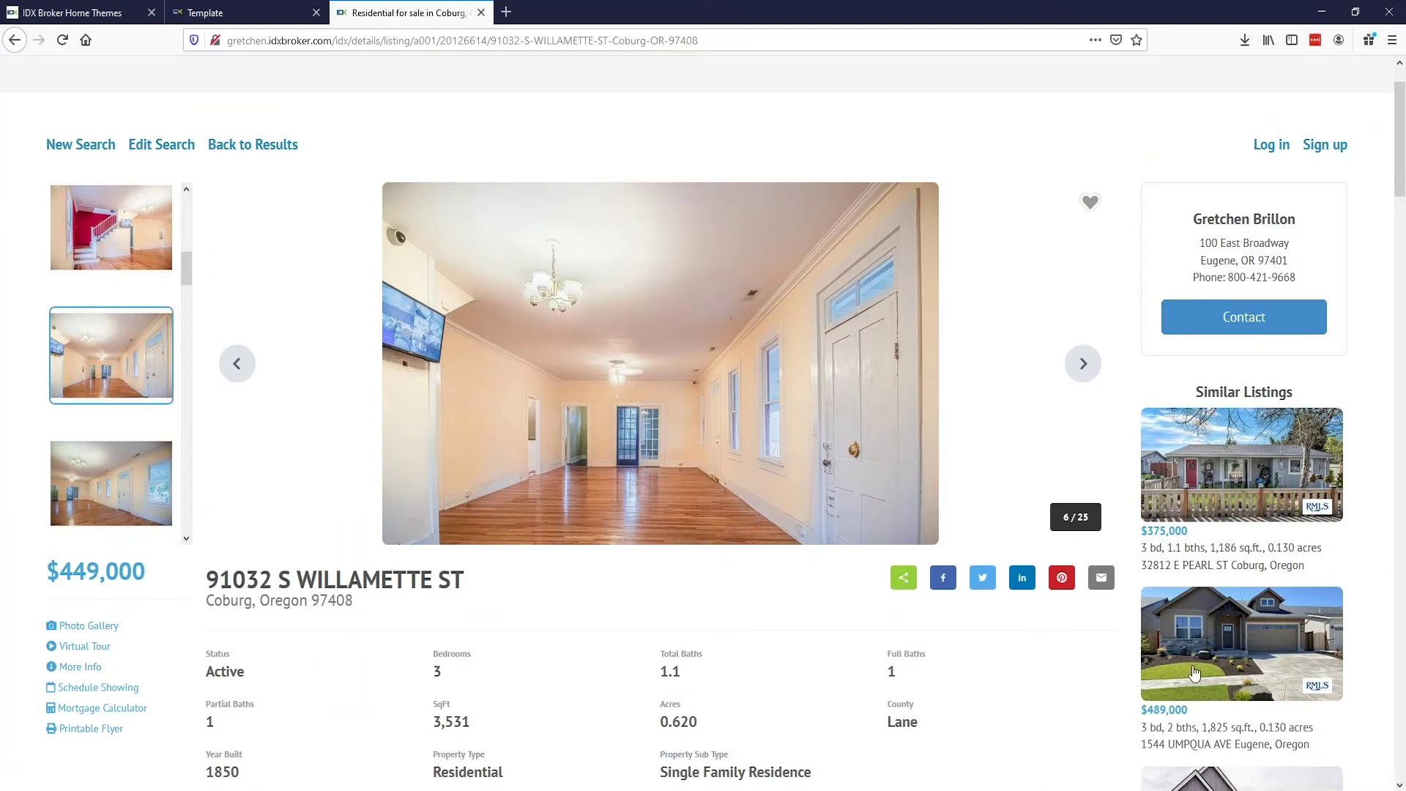
pyautogui.scroll(-2, 1305, 632)
pyautogui.scroll(-6, 1305, 631)
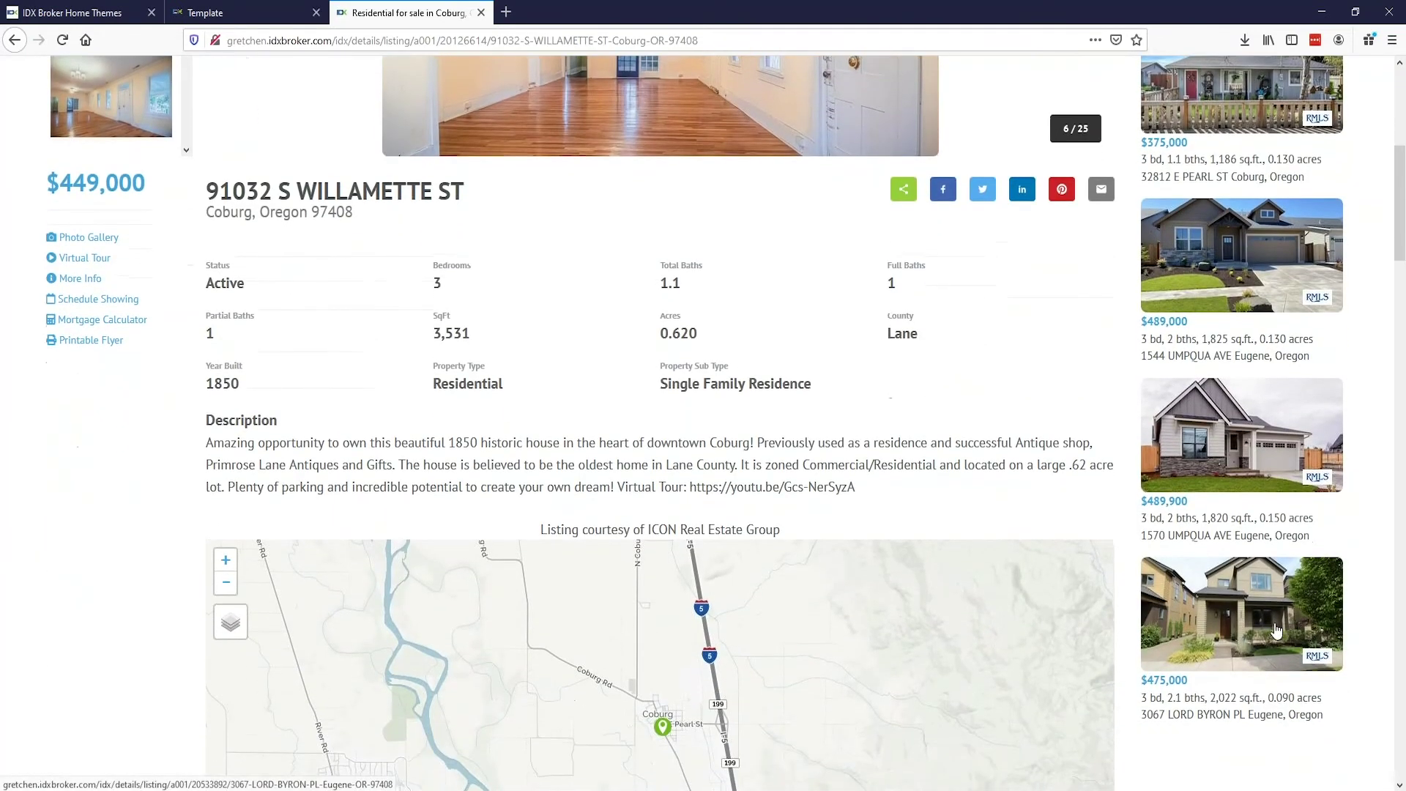
pyautogui.scroll(8, 1222, 622)
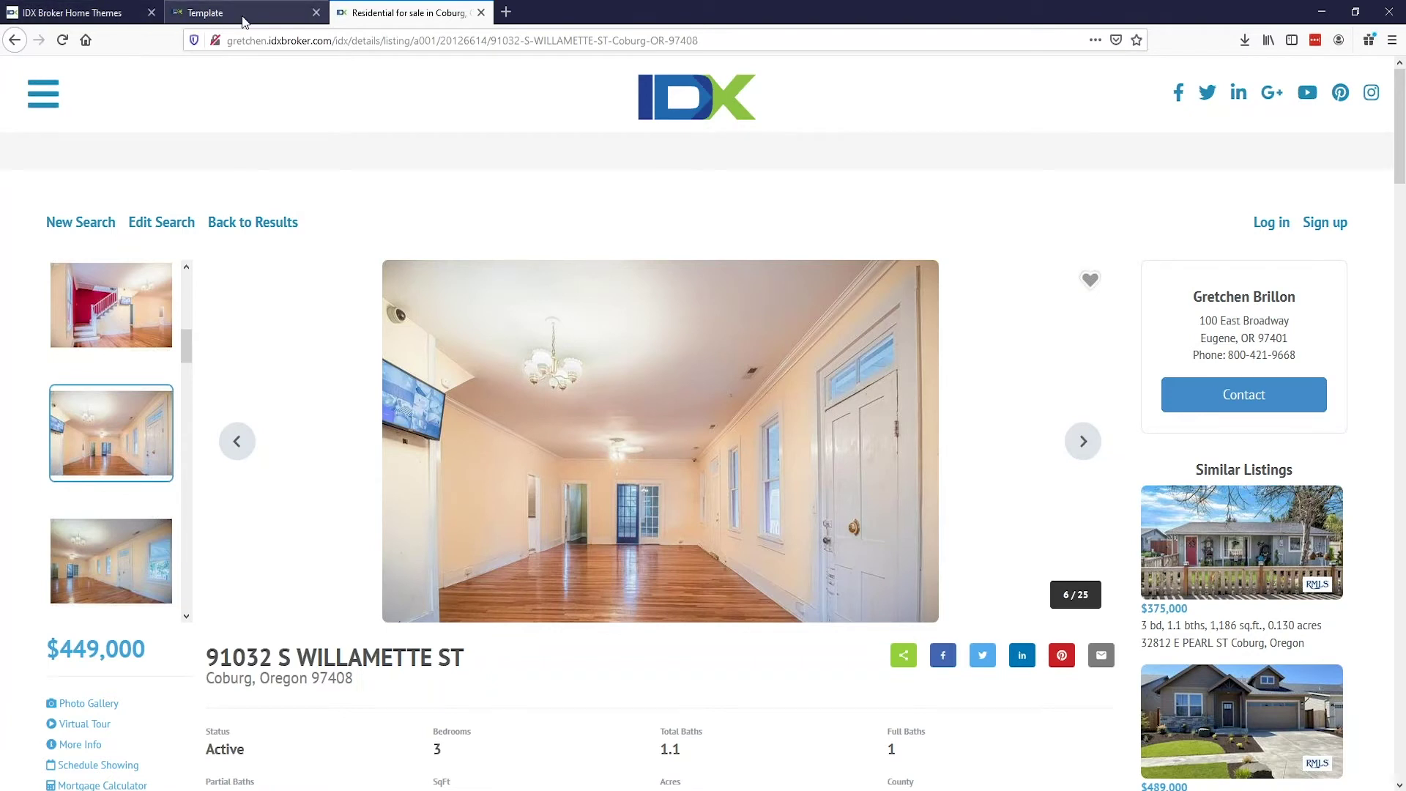
# Step: Glance at the Home Themes tab, then return to the demo site's homepage
pyautogui.click(114, 15)
pyautogui.click(400, 15)
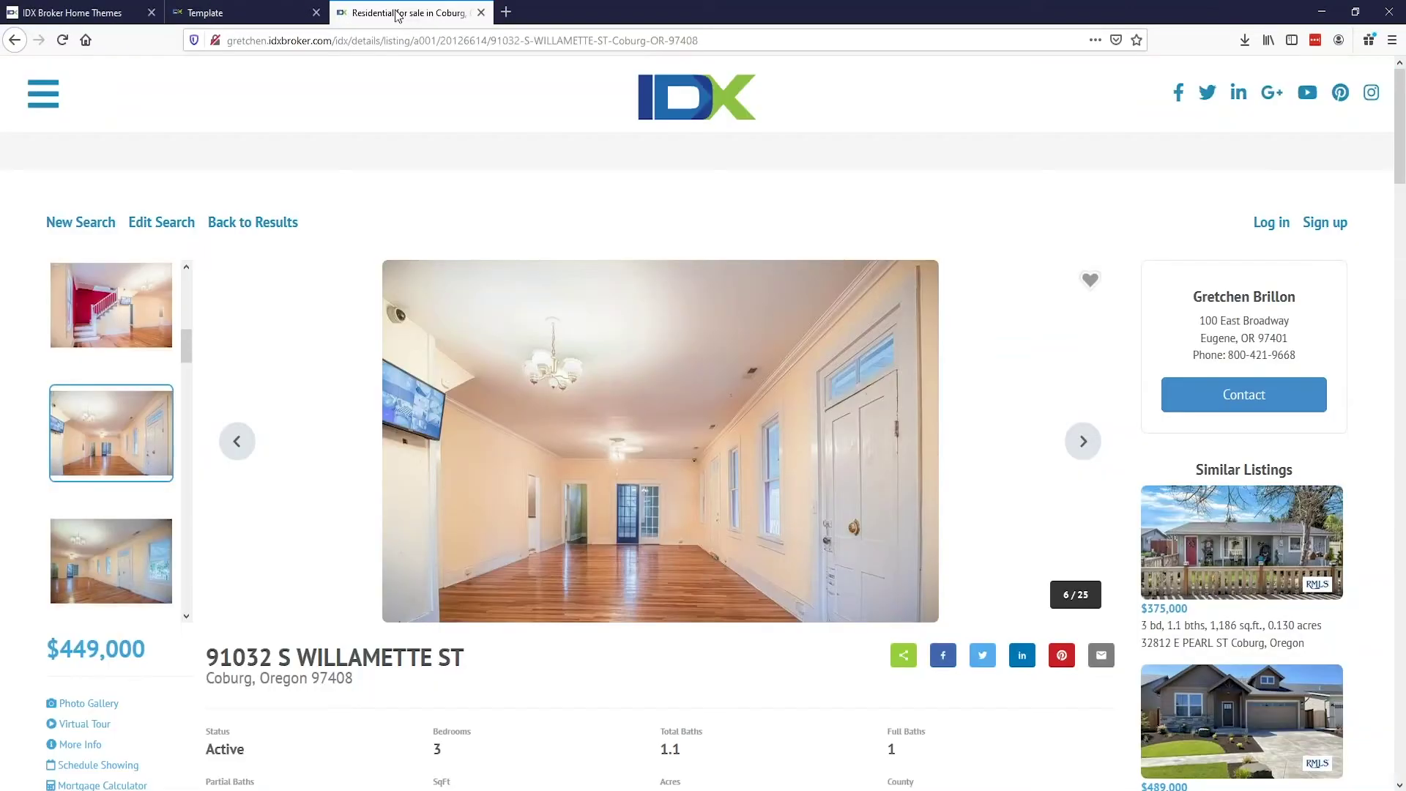
pyautogui.click(677, 106)
# Step: Load the site's /login page and sign in with the account username and saved password
pyautogui.click(421, 39)
pyautogui.write('/login')
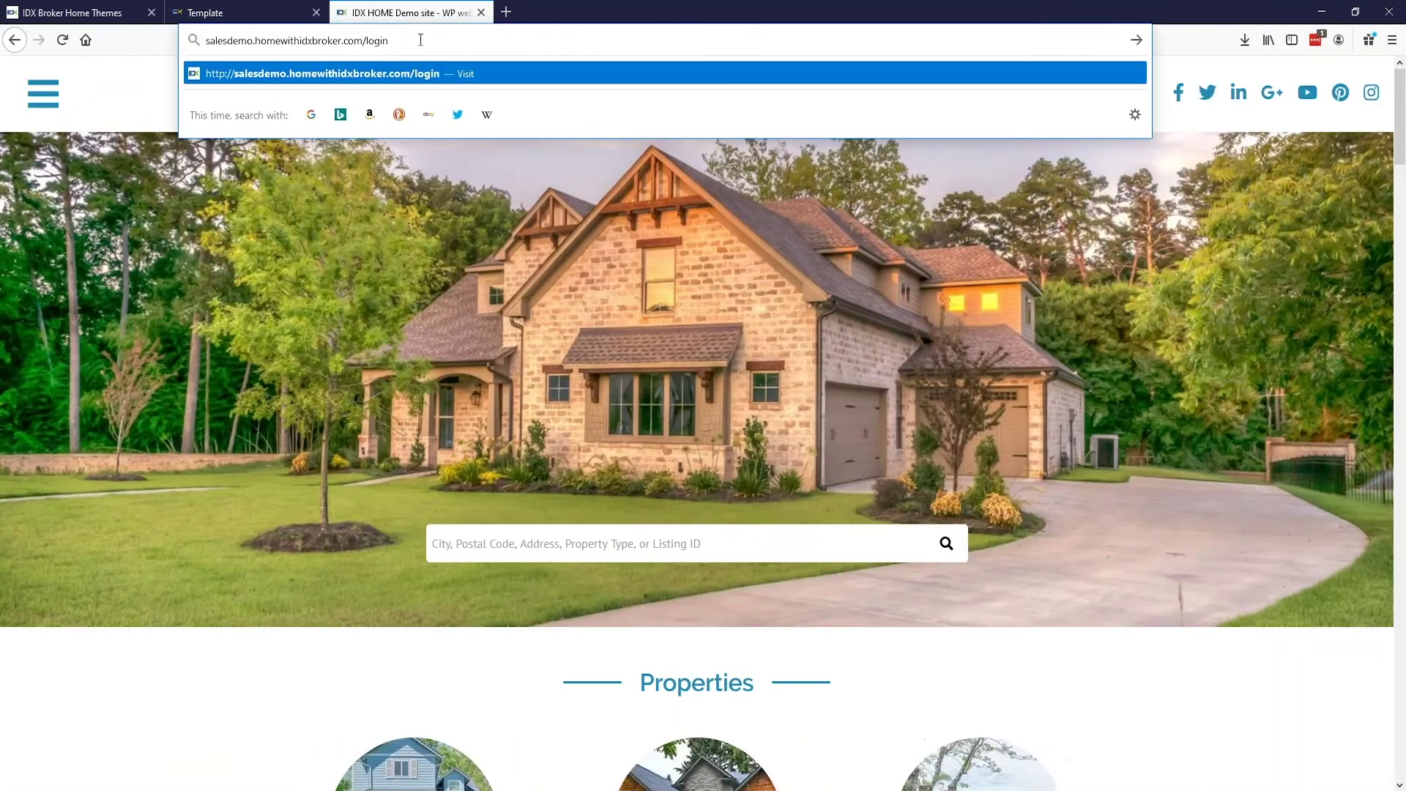
pyautogui.press('Return')
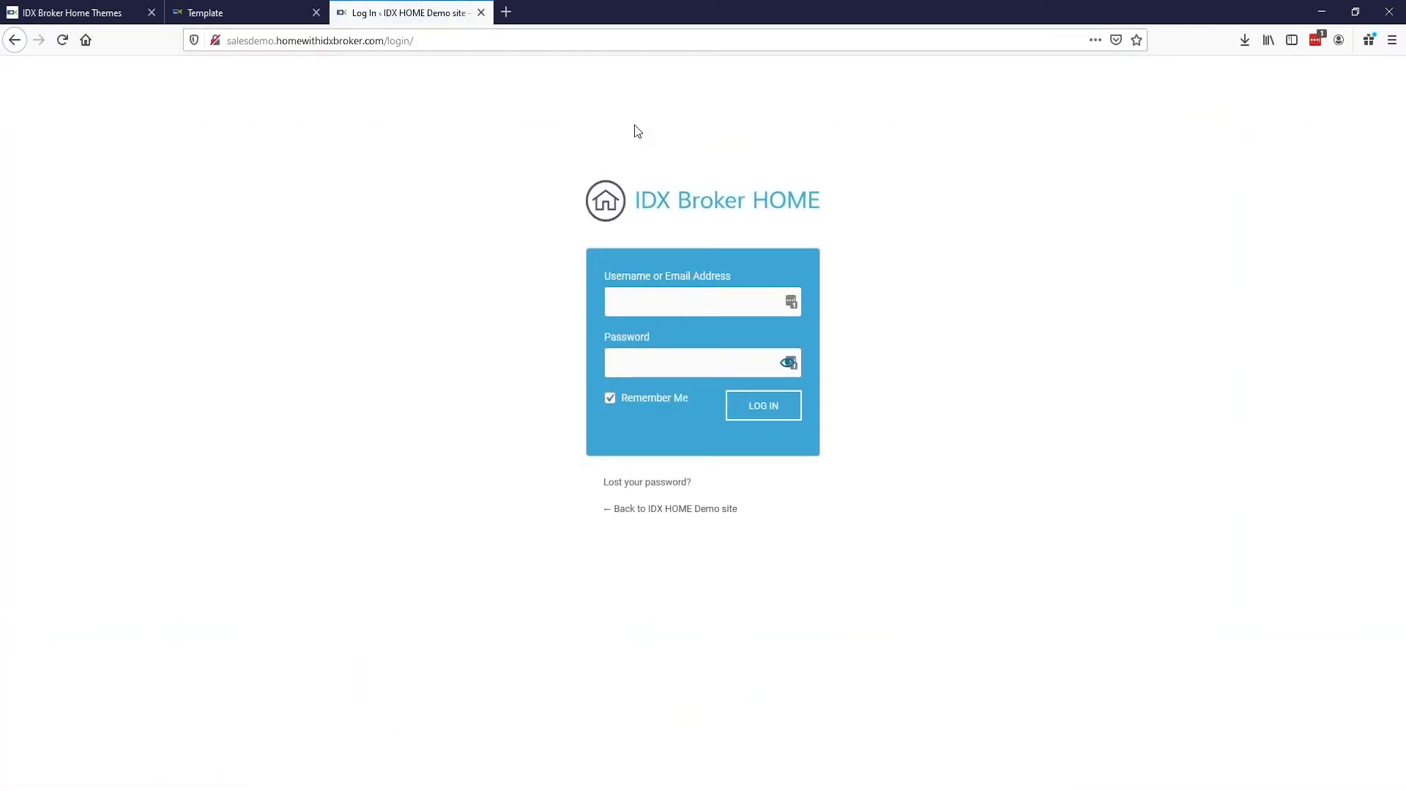
pyautogui.write('idxhome')
pyautogui.press('Tab')
pyautogui.hotkey('ctrl', 'v')
pyautogui.press('Return')
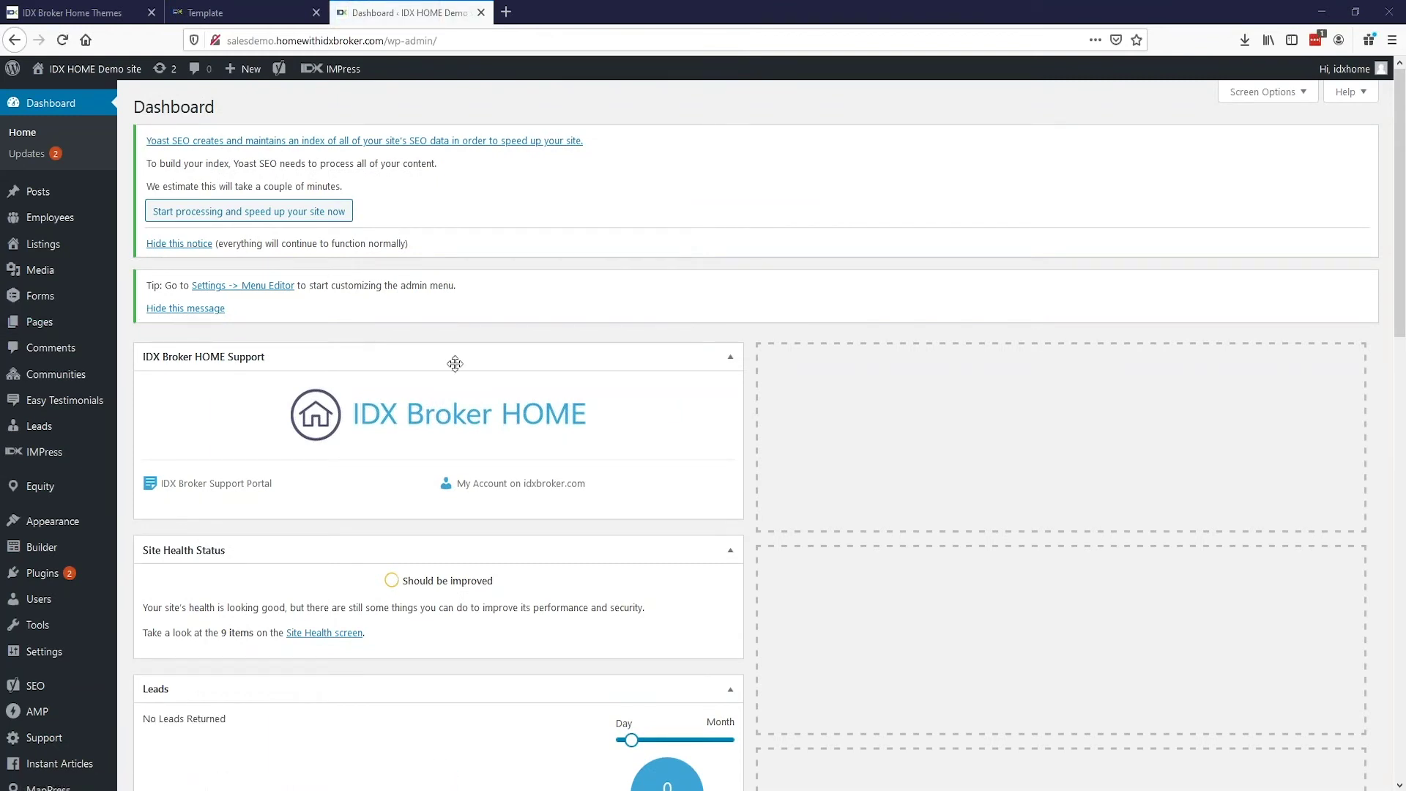
pyautogui.scroll(-5, 256, 243)
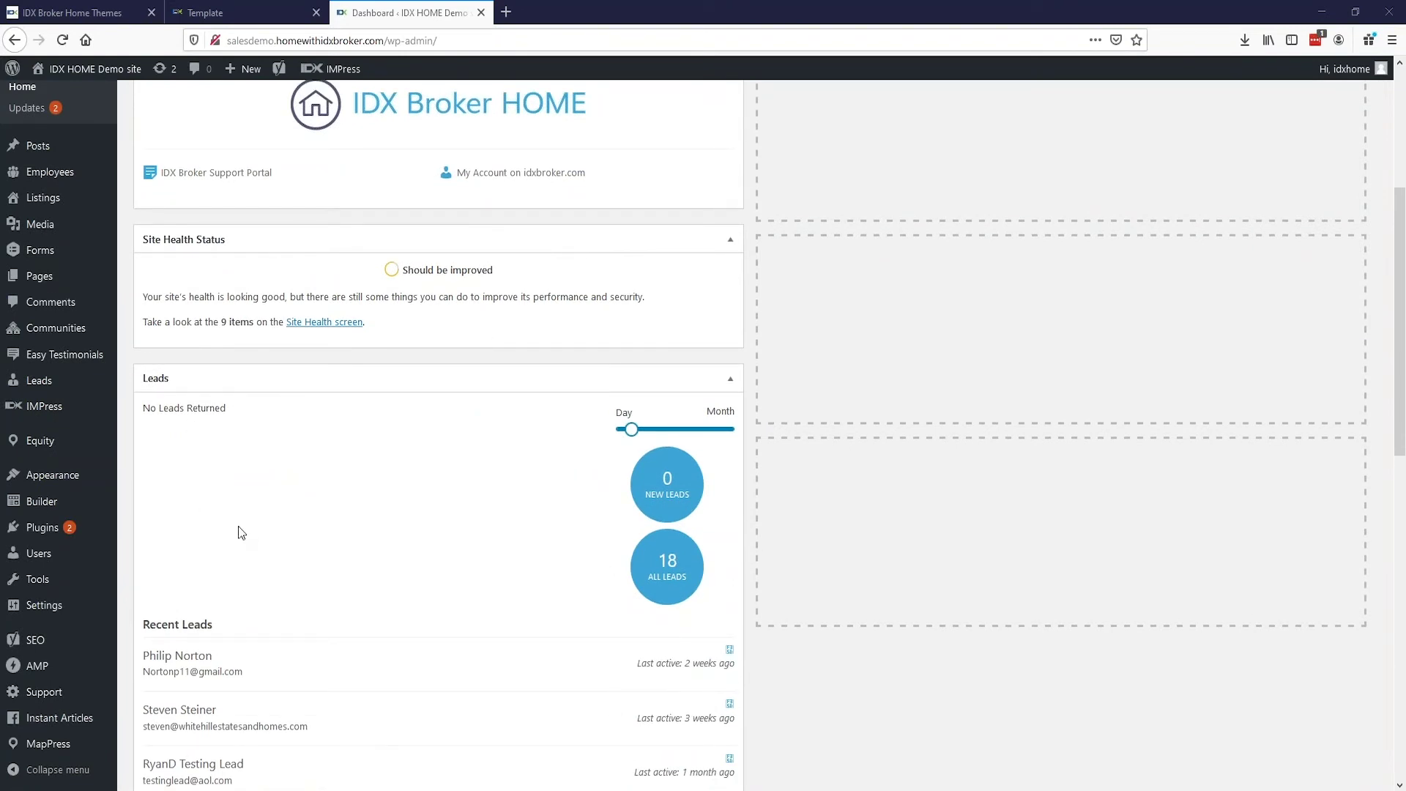
pyautogui.moveTo(54, 480)
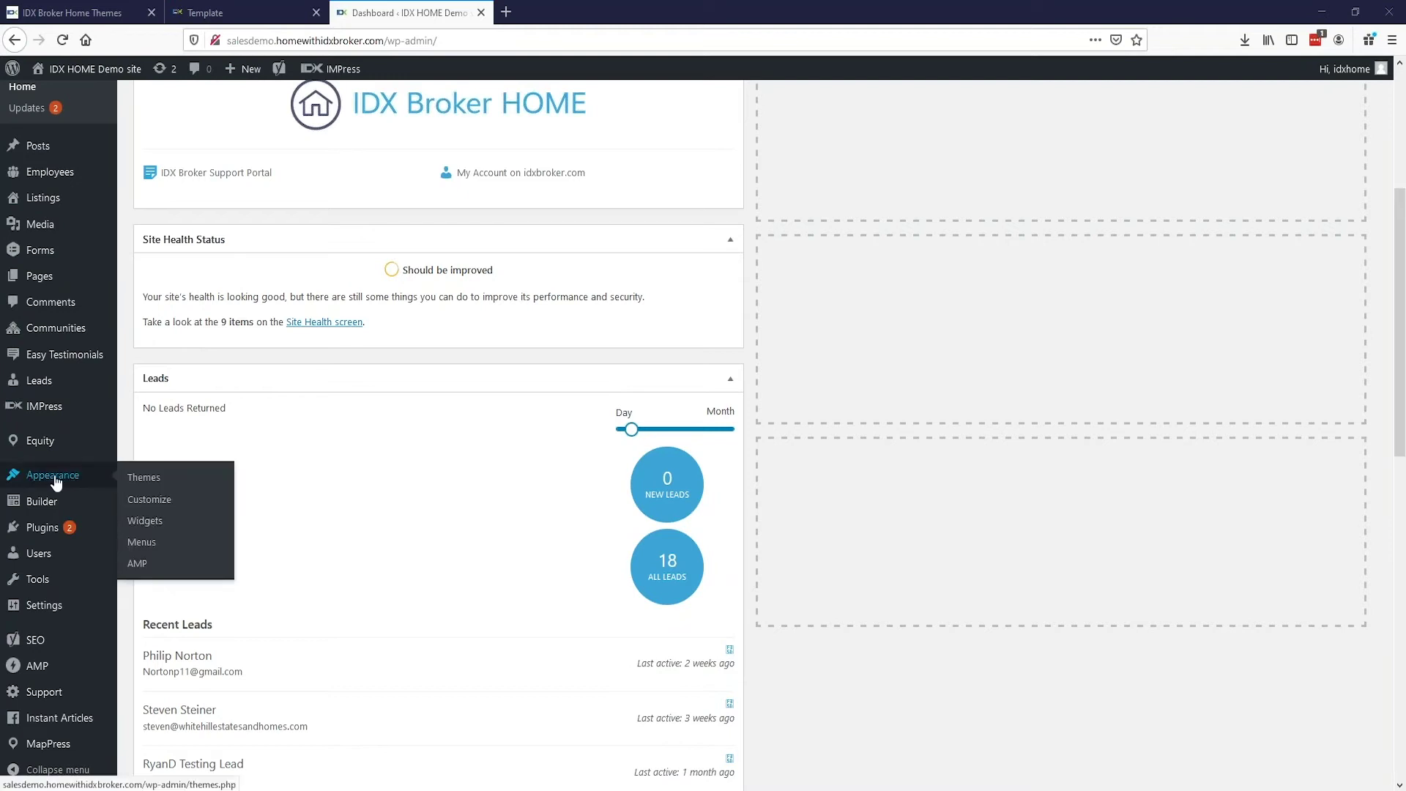
pyautogui.click(150, 501)
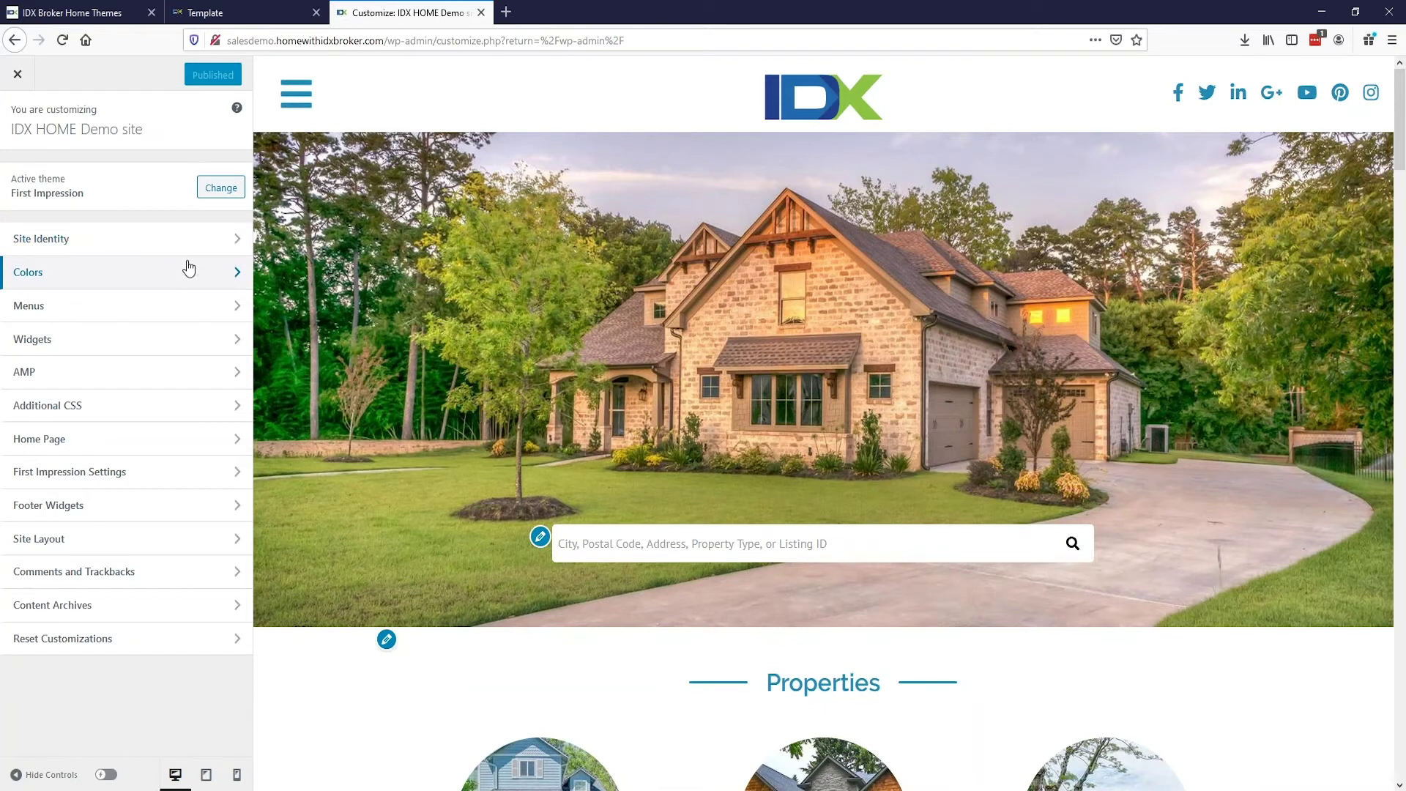
pyautogui.click(17, 79)
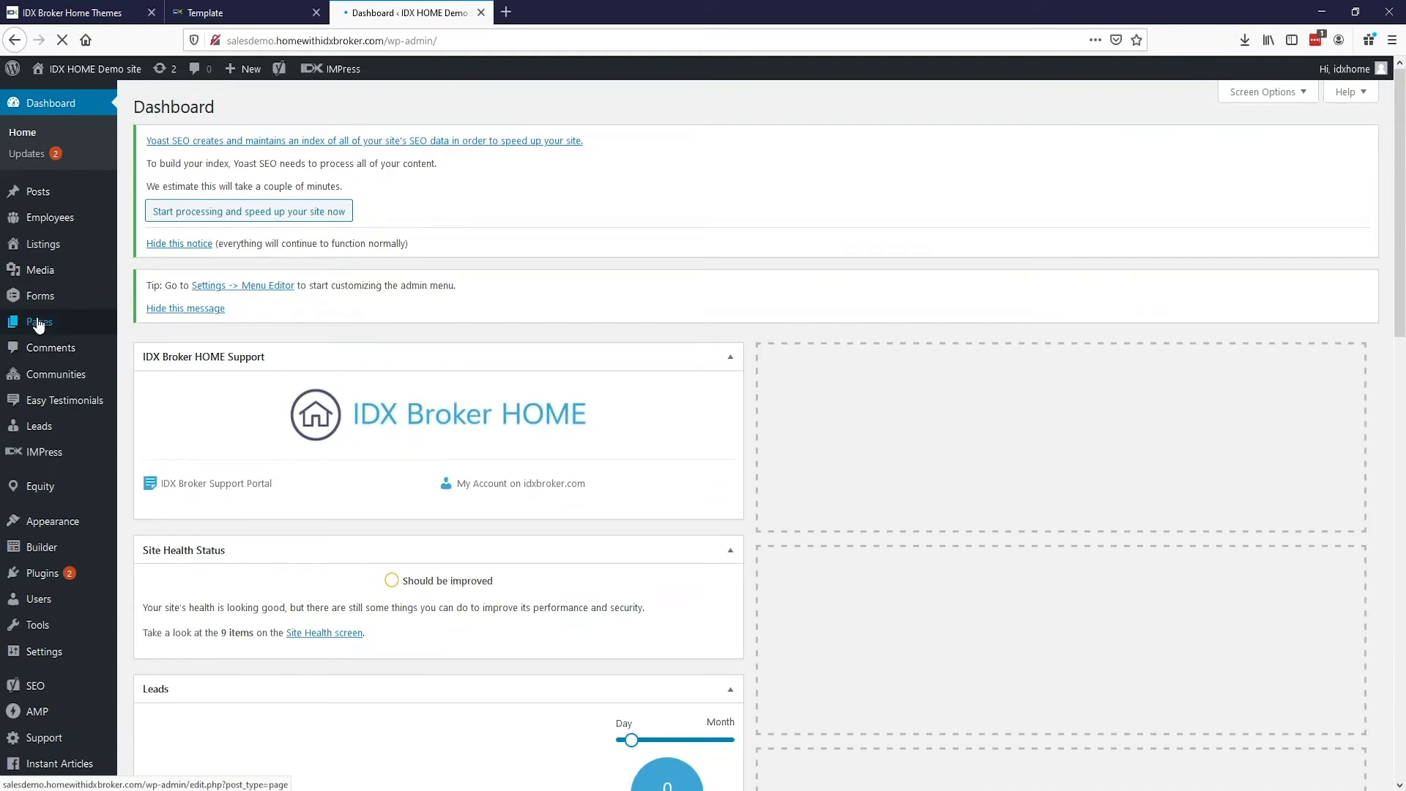
pyautogui.moveTo(41, 326)
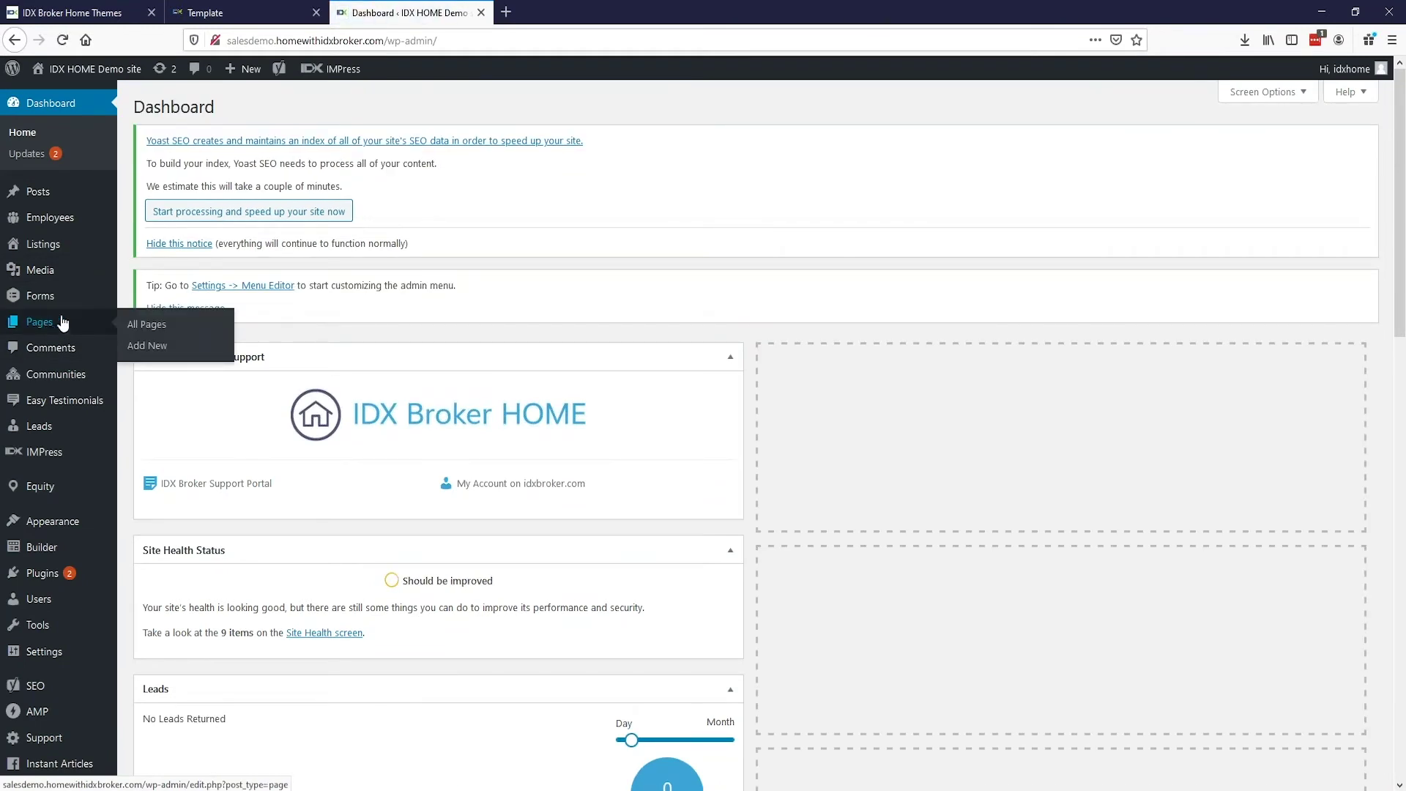
pyautogui.moveTo(47, 279)
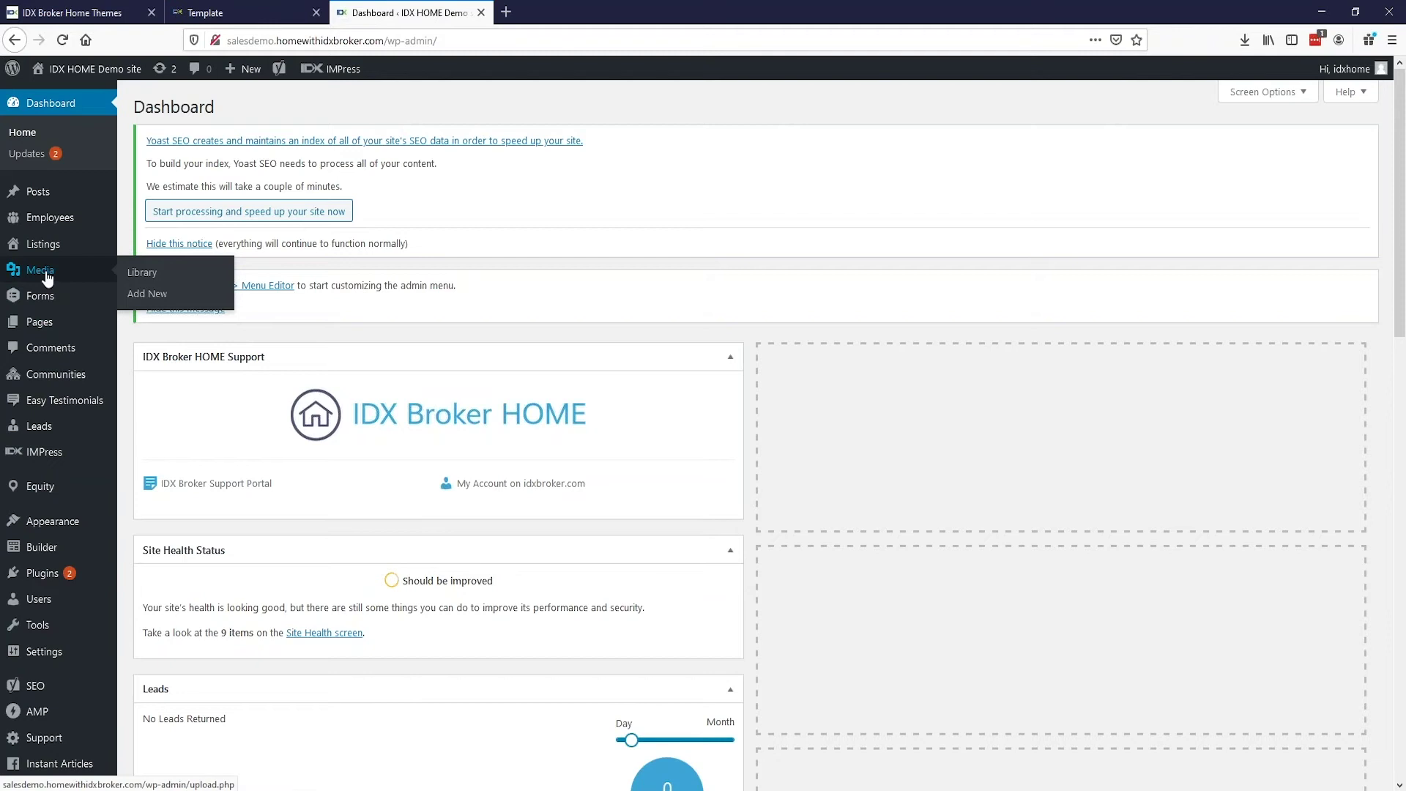
pyautogui.moveTo(45, 192)
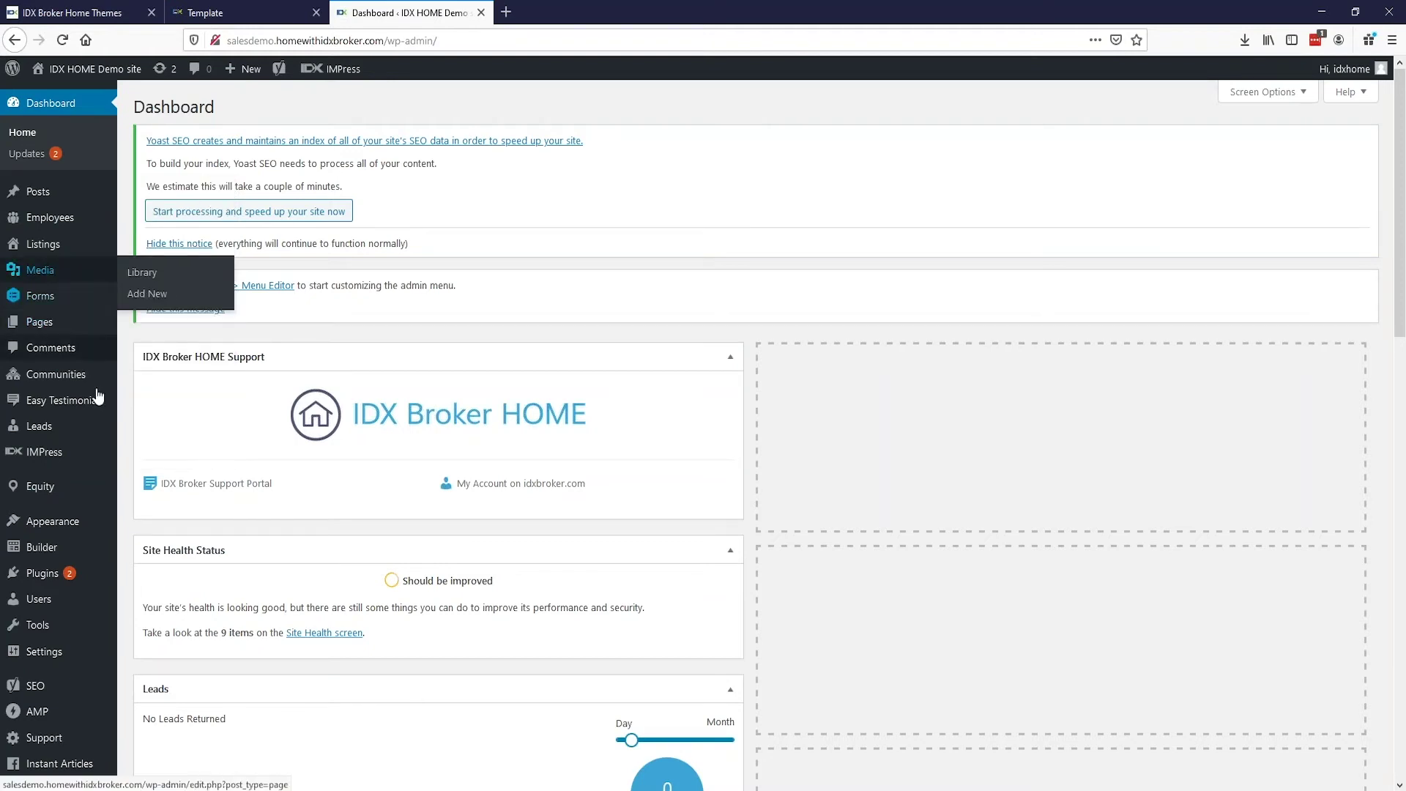
pyautogui.moveTo(77, 405)
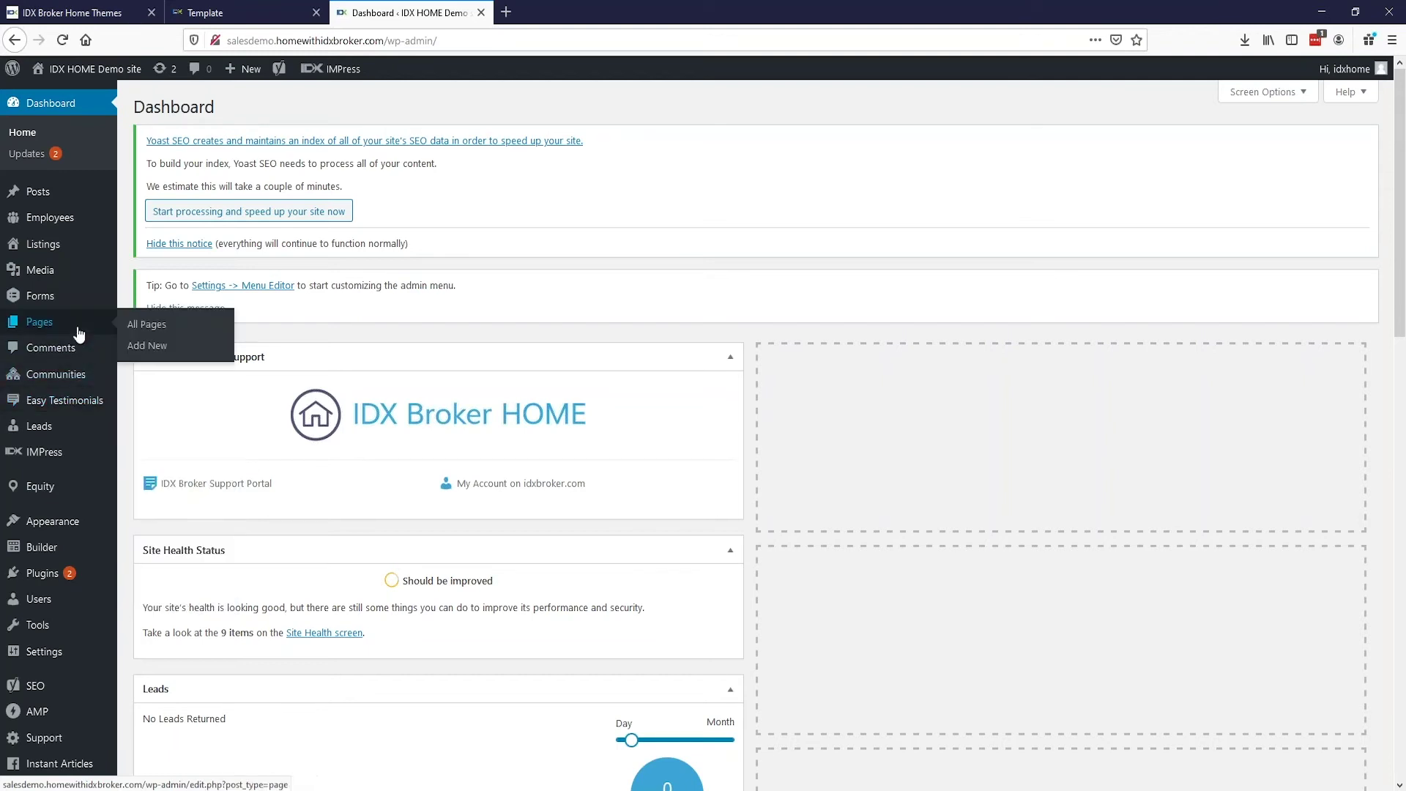
pyautogui.moveTo(53, 525)
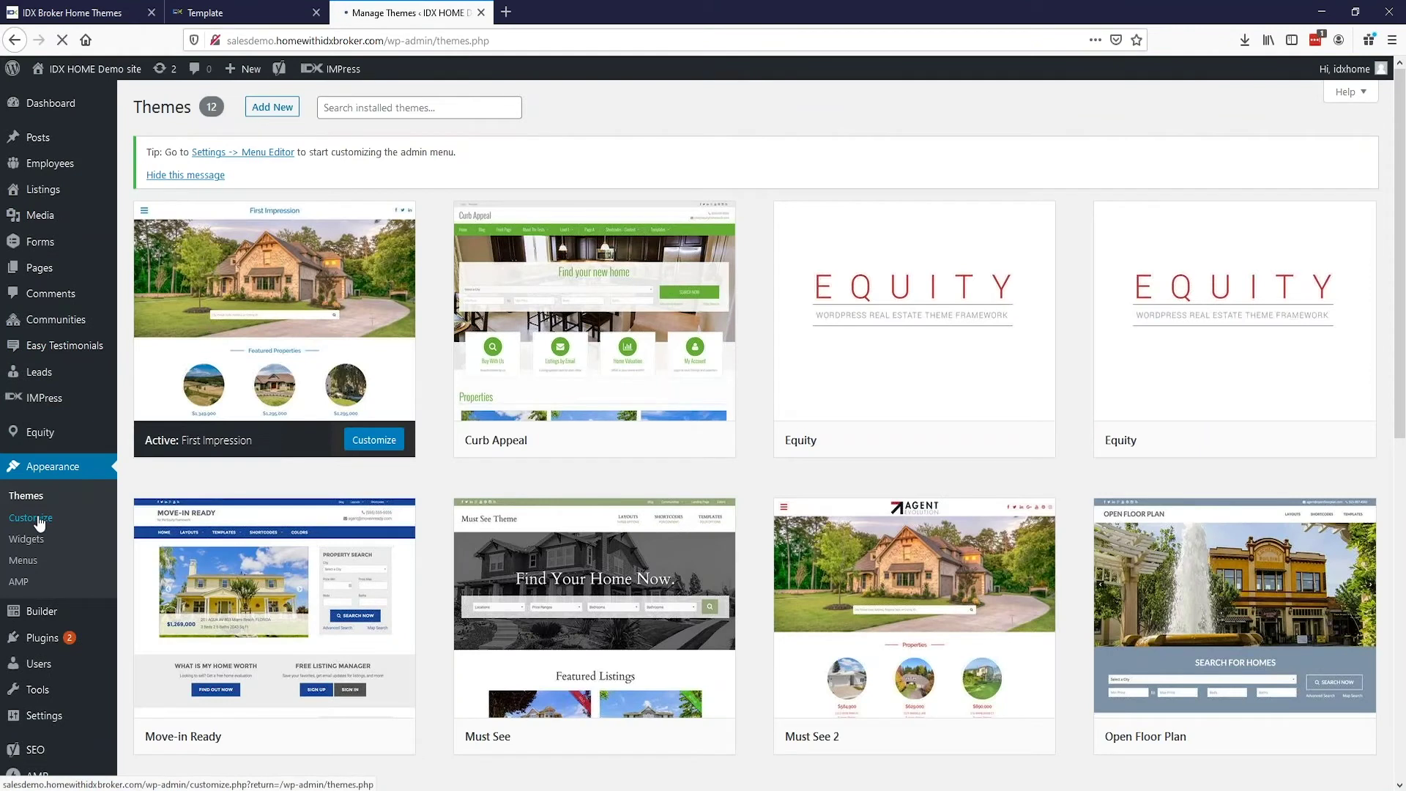
# Step: In the Customizer, retitle the Properties carousel 'Featured Properties', then exit without saving
pyautogui.click(37, 517)
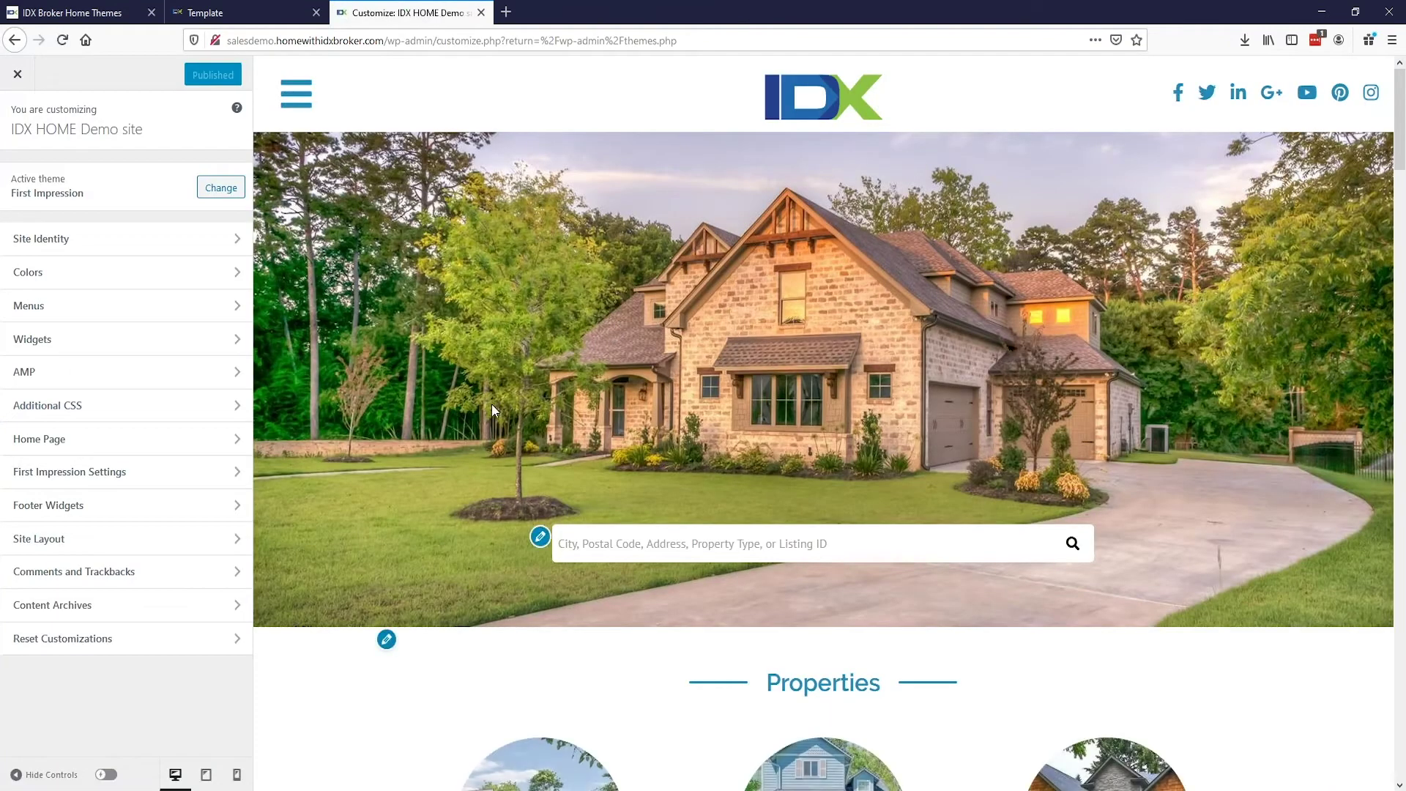
pyautogui.scroll(-4, 491, 403)
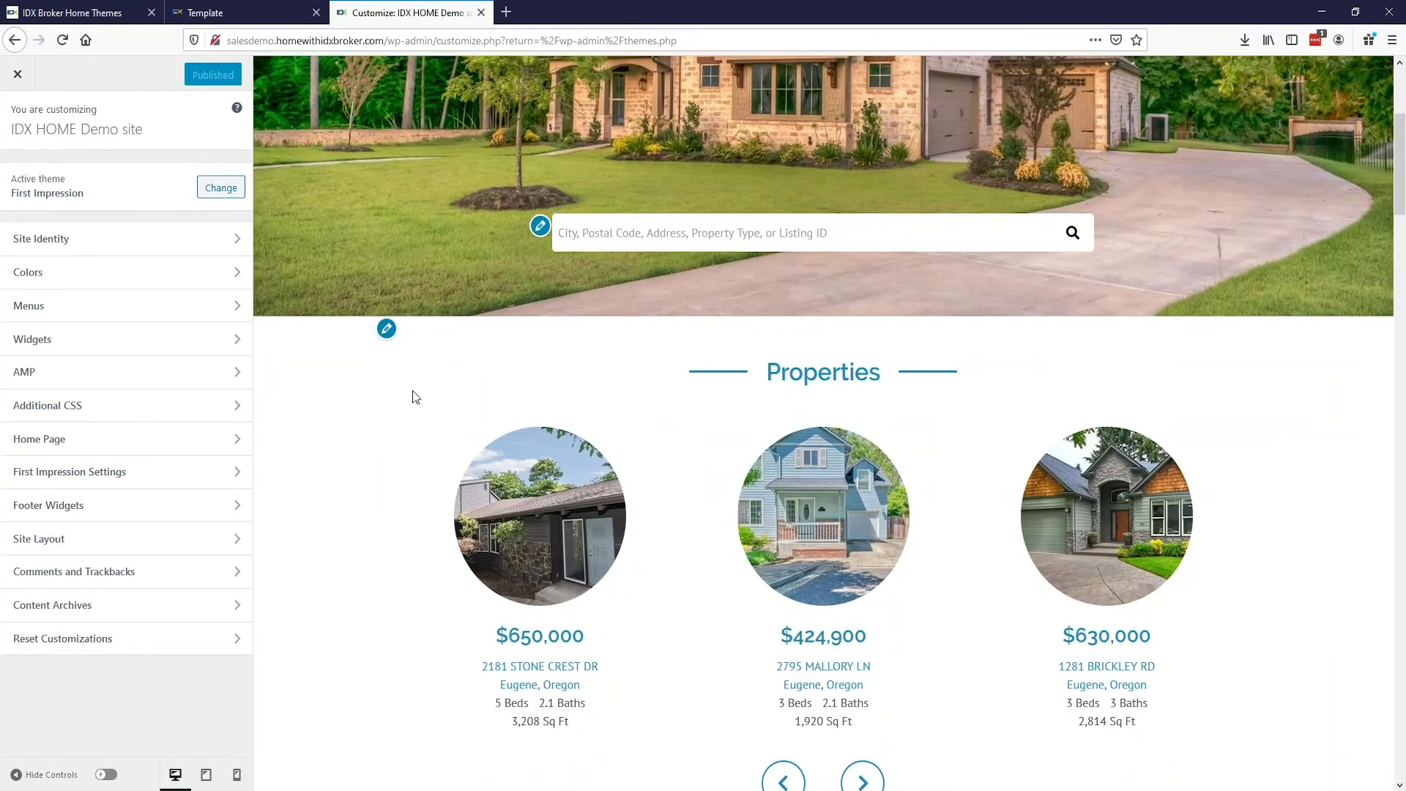
pyautogui.click(386, 330)
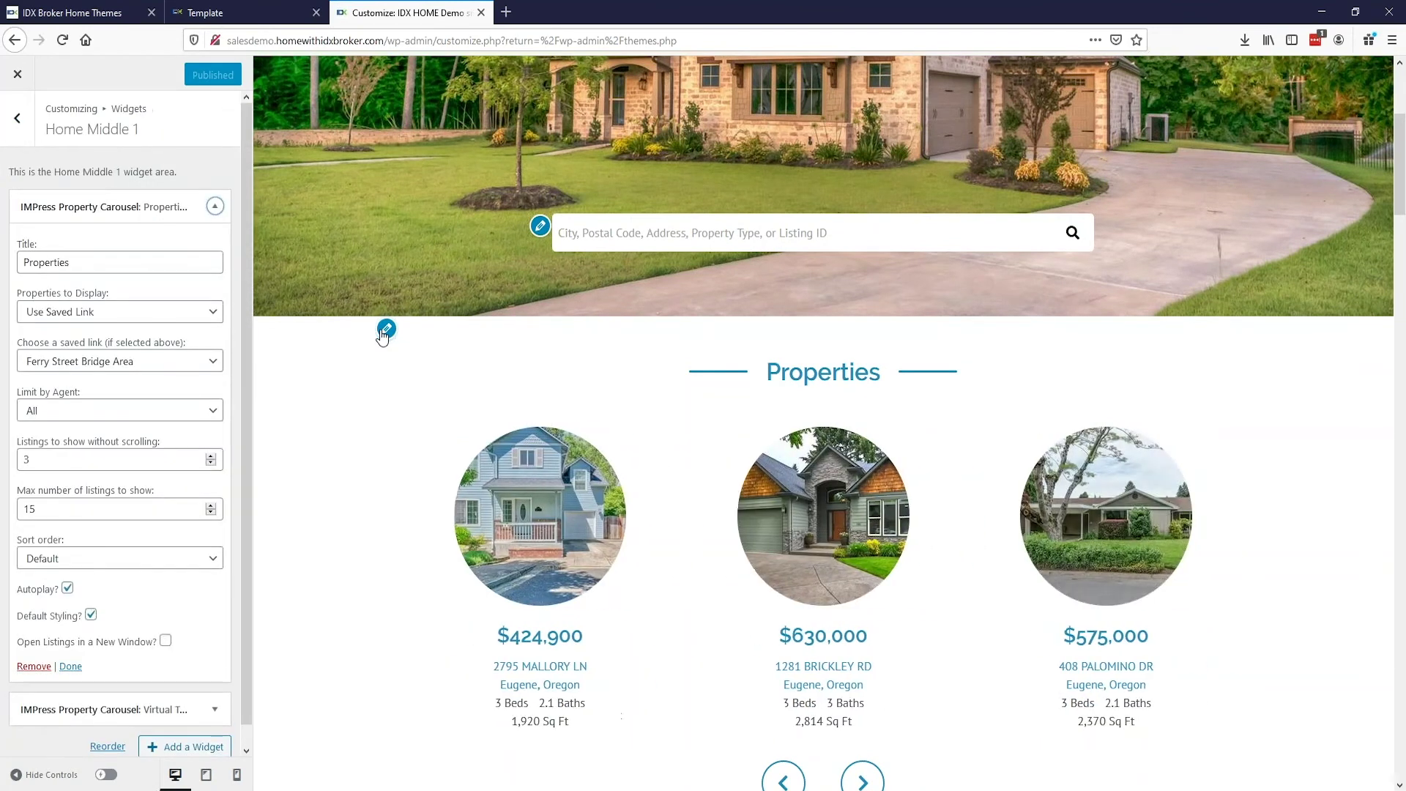
pyautogui.click(137, 262)
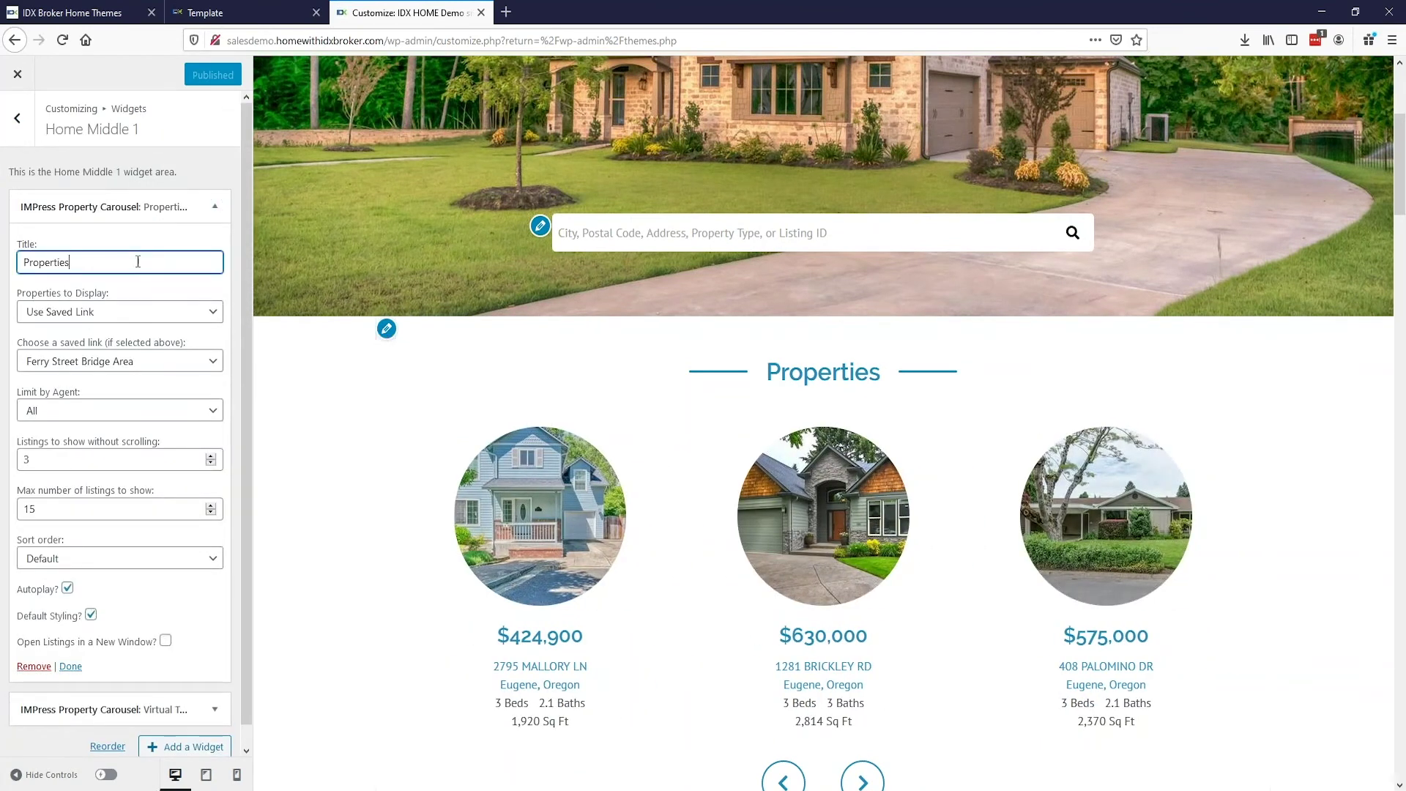
pyautogui.press('BackSpace')
pyautogui.press('BackSpace')
pyautogui.press('BackSpace')
pyautogui.press('BackSpace')
pyautogui.press('BackSpace')
pyautogui.press('BackSpace')
pyautogui.write('Featured Properties')
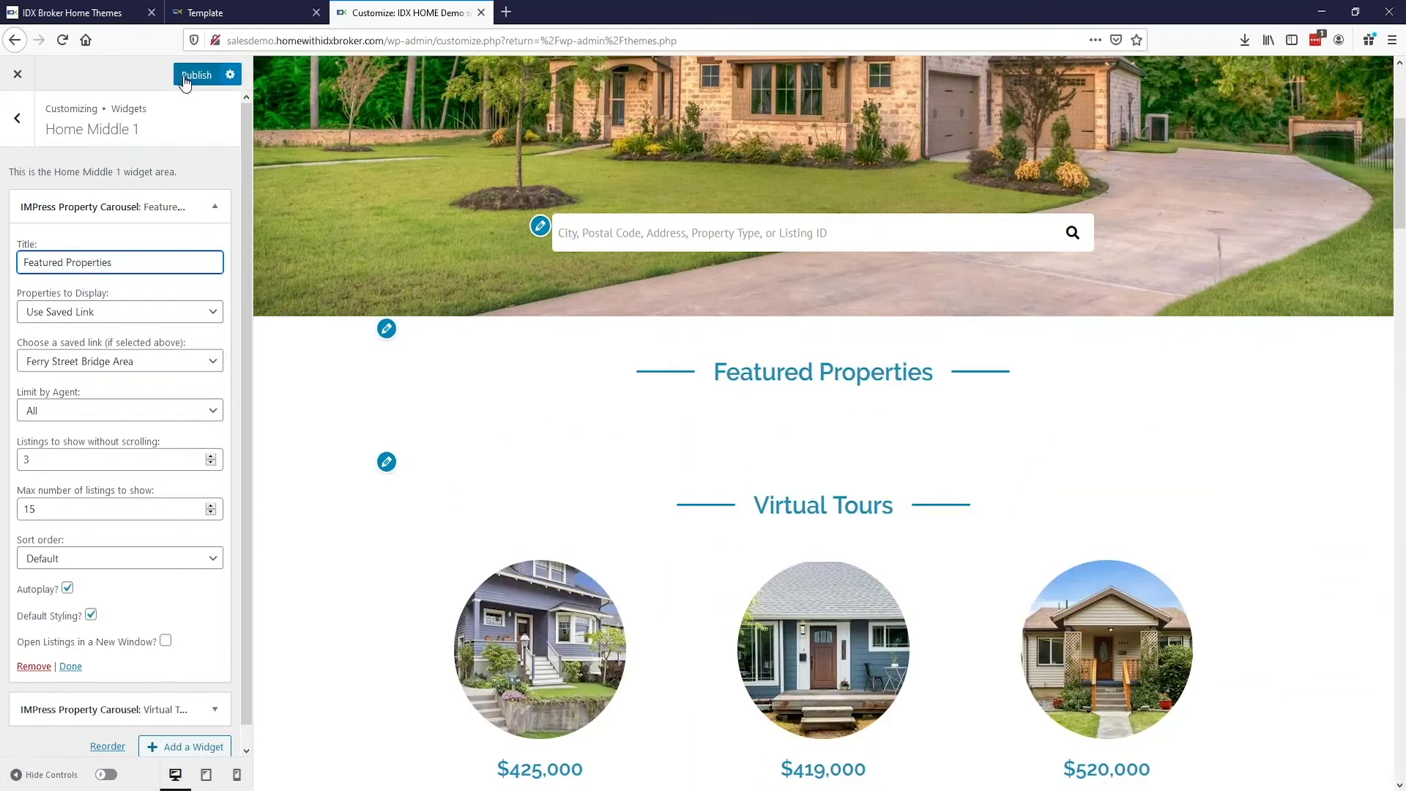
pyautogui.click(18, 74)
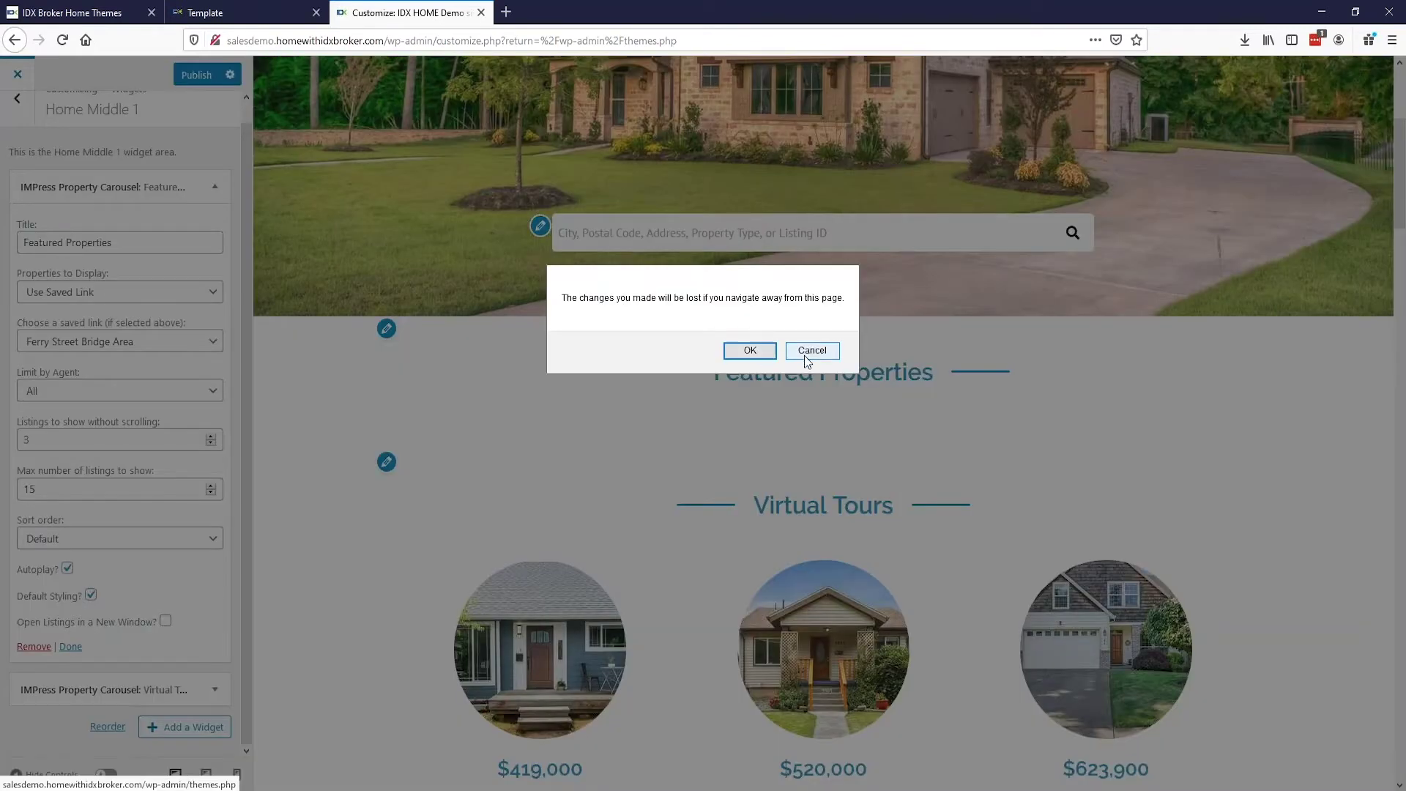
pyautogui.click(751, 352)
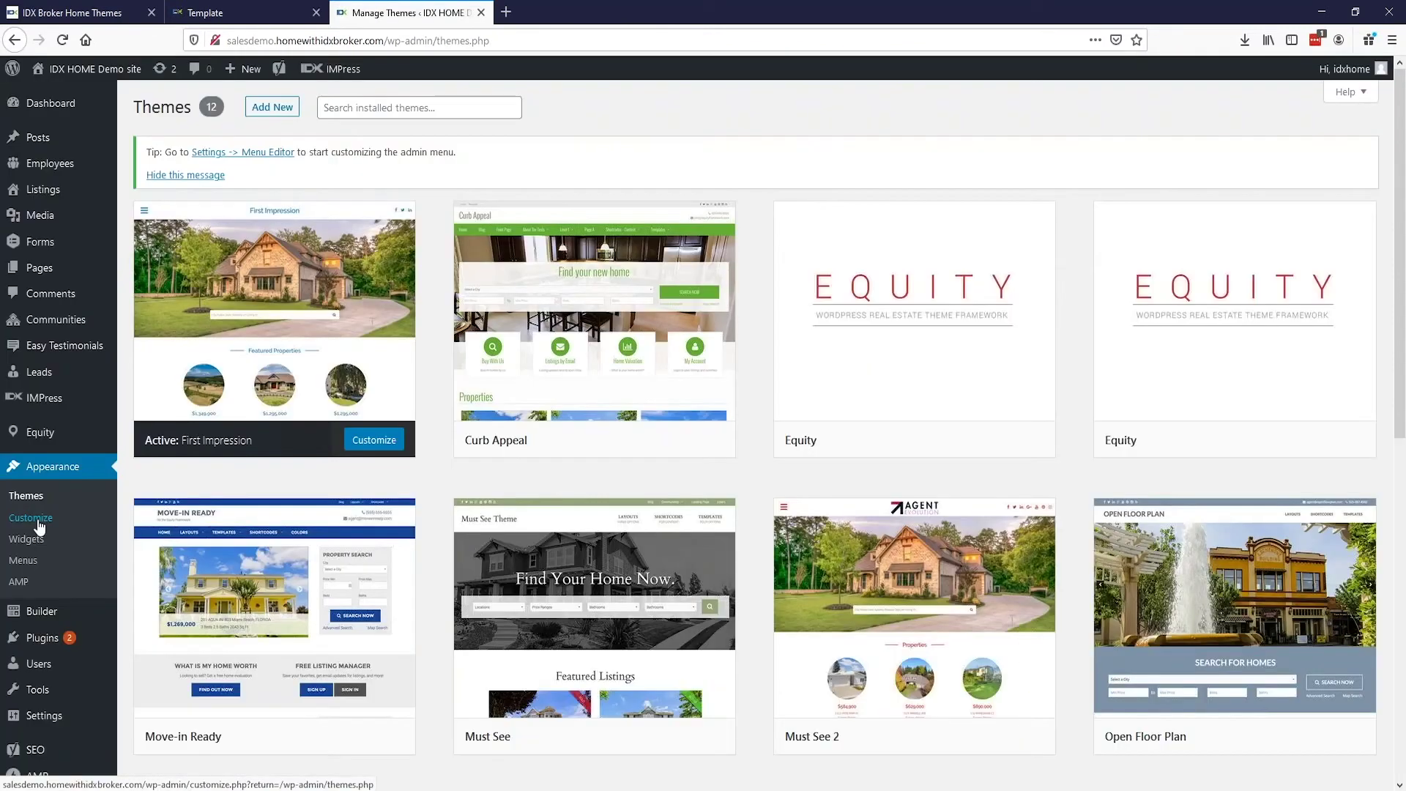
pyautogui.click(21, 563)
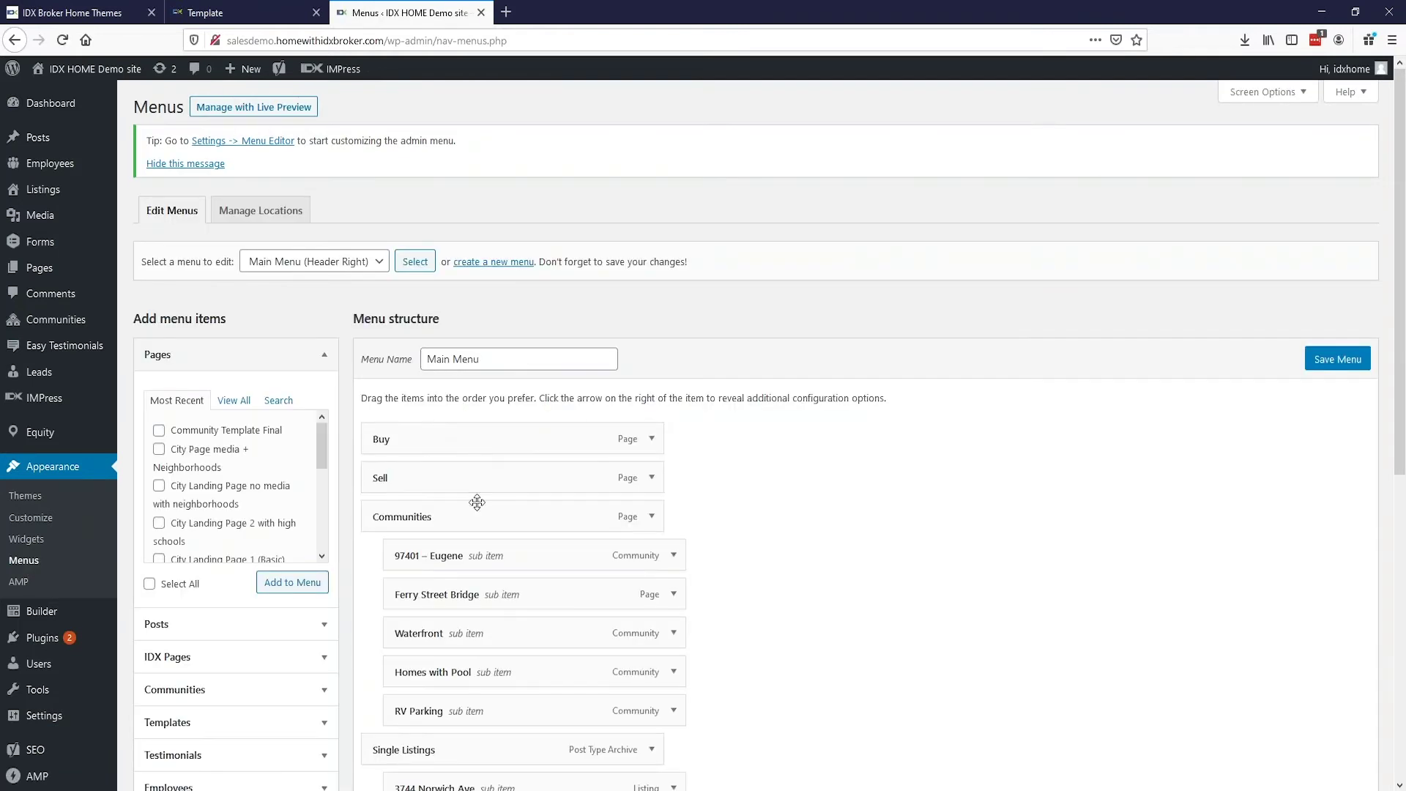
pyautogui.scroll(-4, 879, 466)
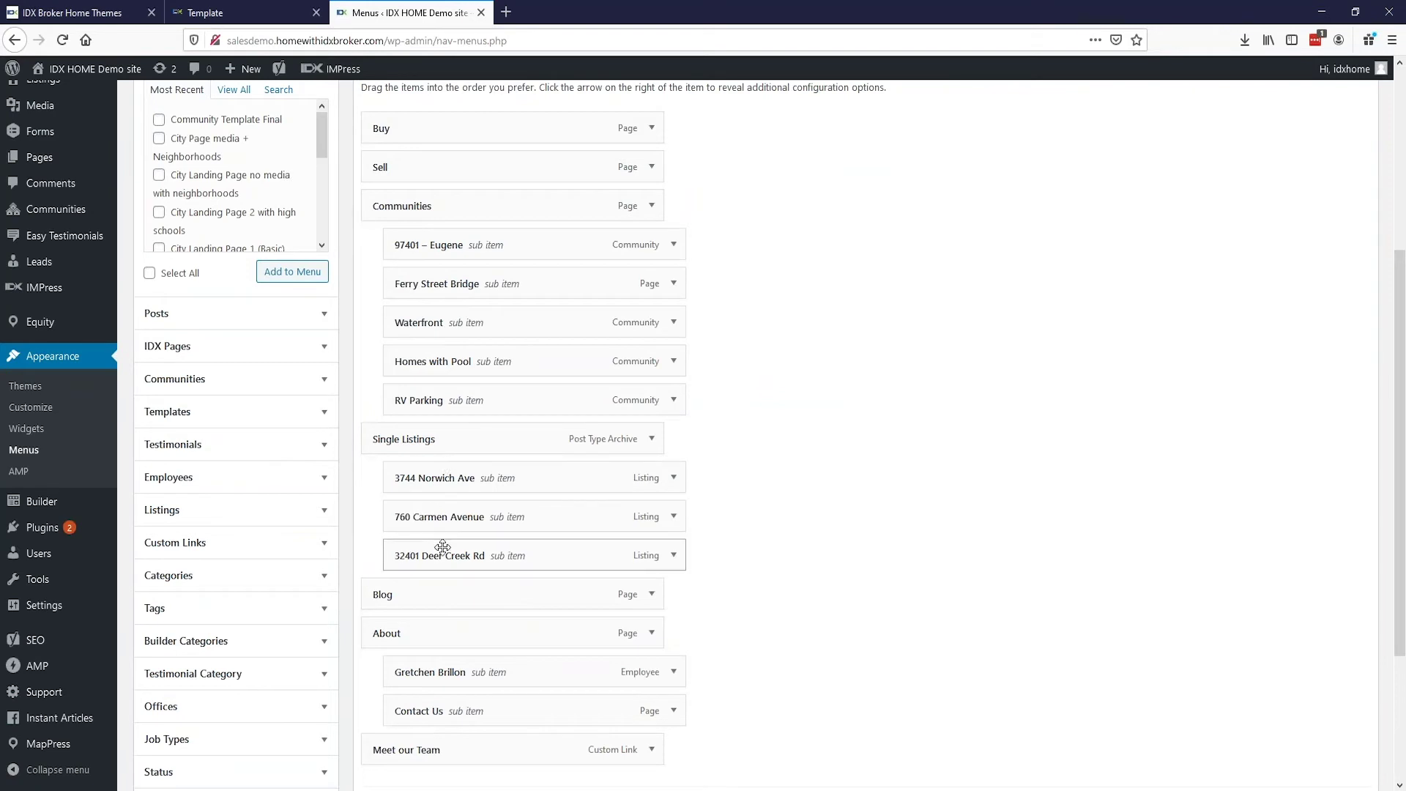
pyautogui.moveTo(435, 551); pyautogui.dragTo(468, 555)
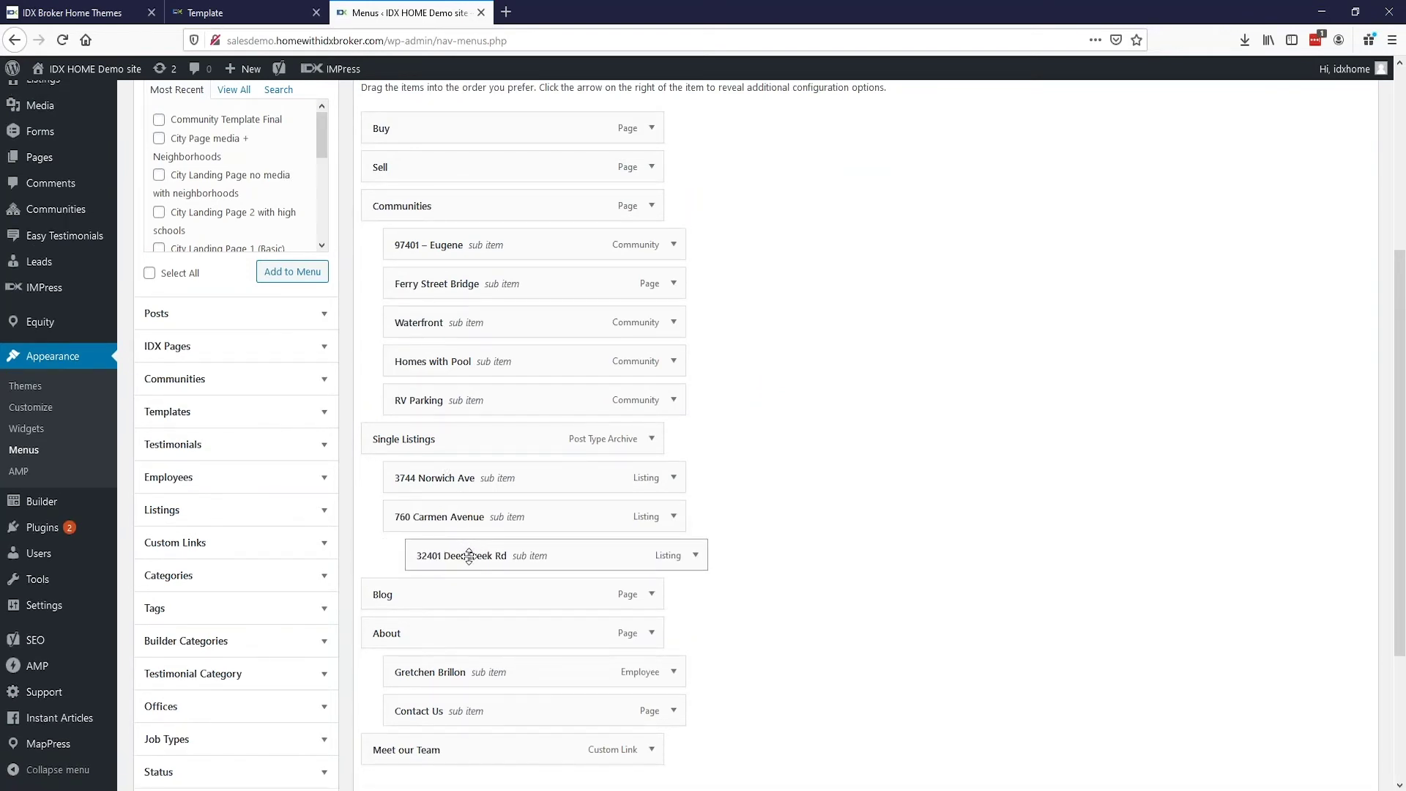
pyautogui.moveTo(471, 550); pyautogui.dragTo(449, 553)
pyautogui.scroll(-1, 220, 444)
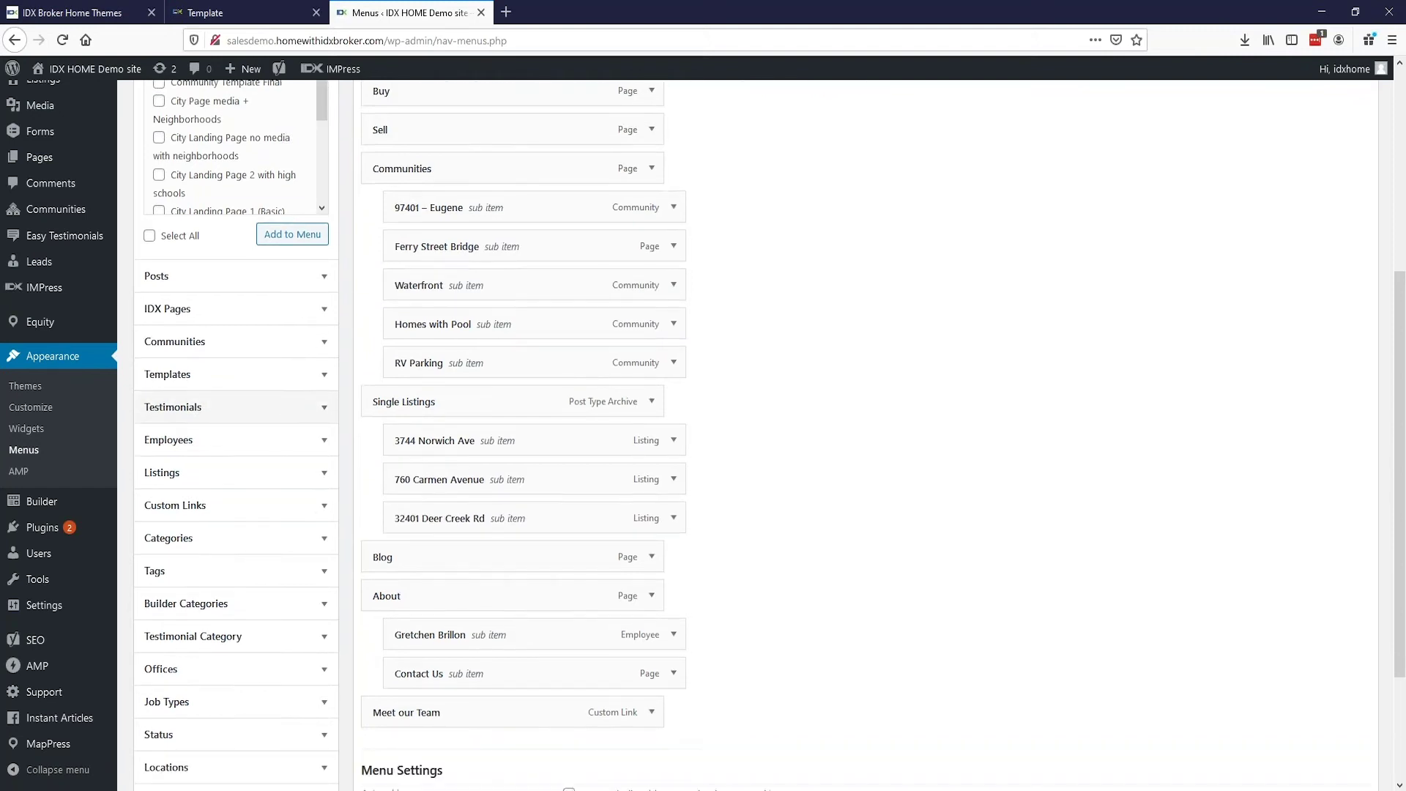
pyautogui.scroll(5, 242, 440)
# Step: Add the Client Reviews page to the menu and nest it under About
pyautogui.click(235, 268)
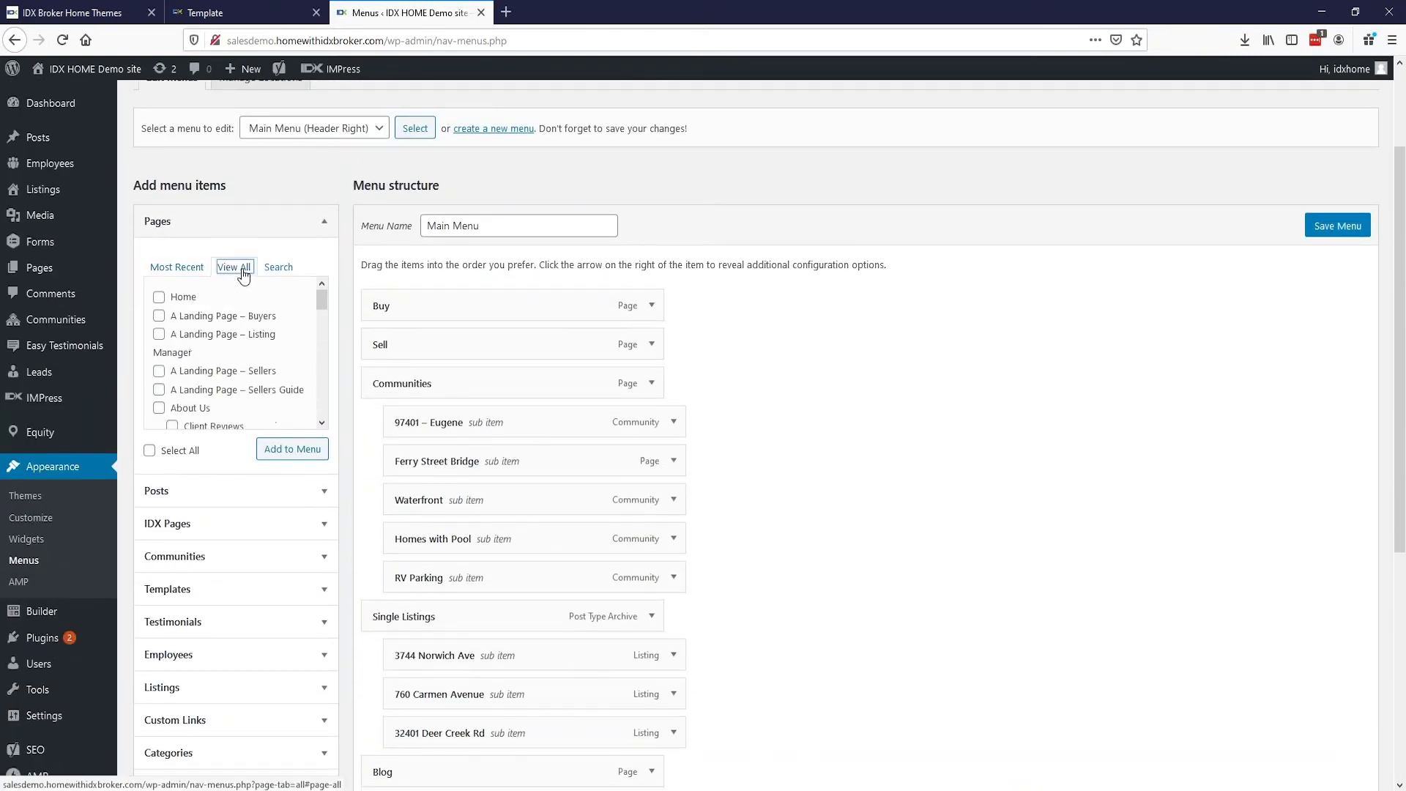
pyautogui.scroll(-5, 180, 351)
pyautogui.scroll(4, 173, 352)
pyautogui.click(172, 349)
pyautogui.click(282, 452)
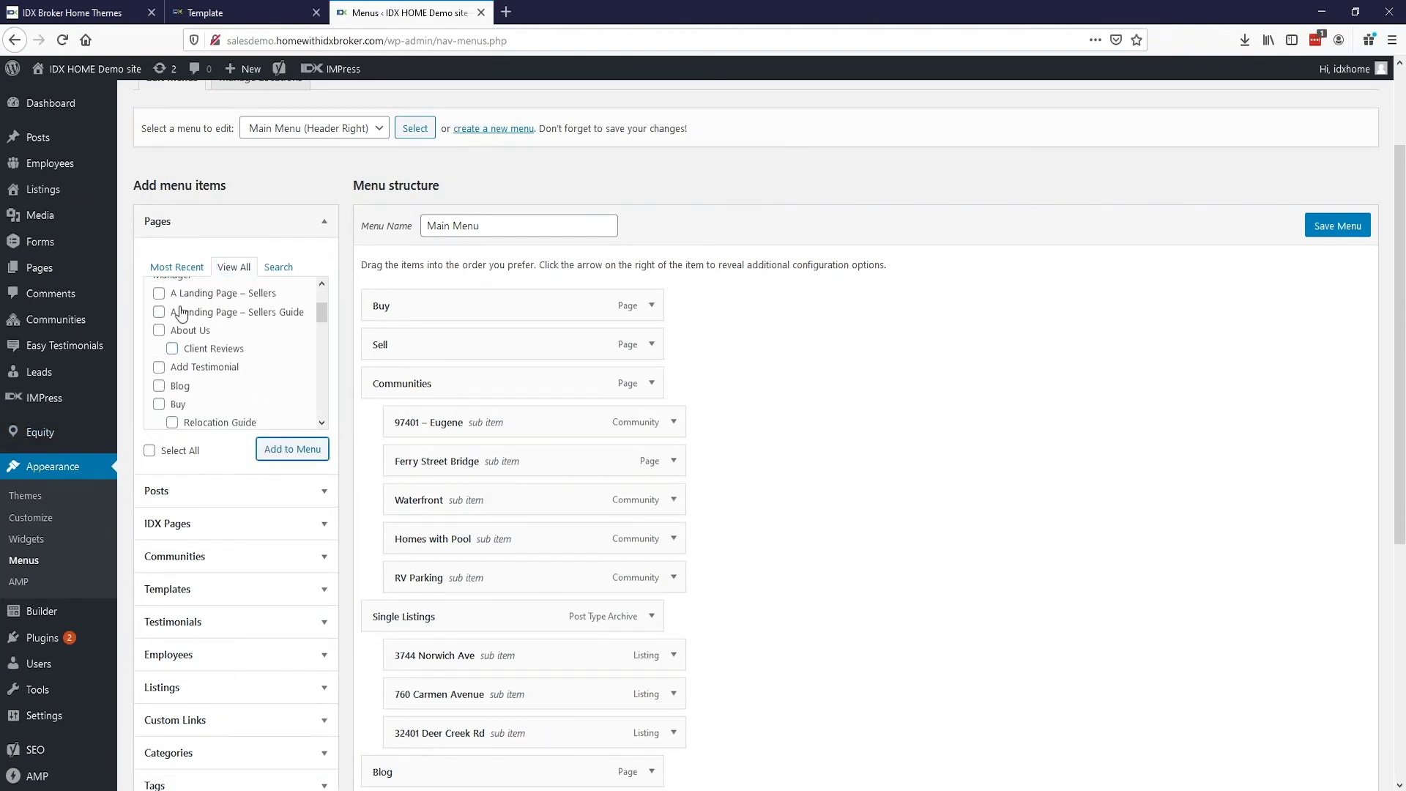
pyautogui.scroll(-5, 502, 419)
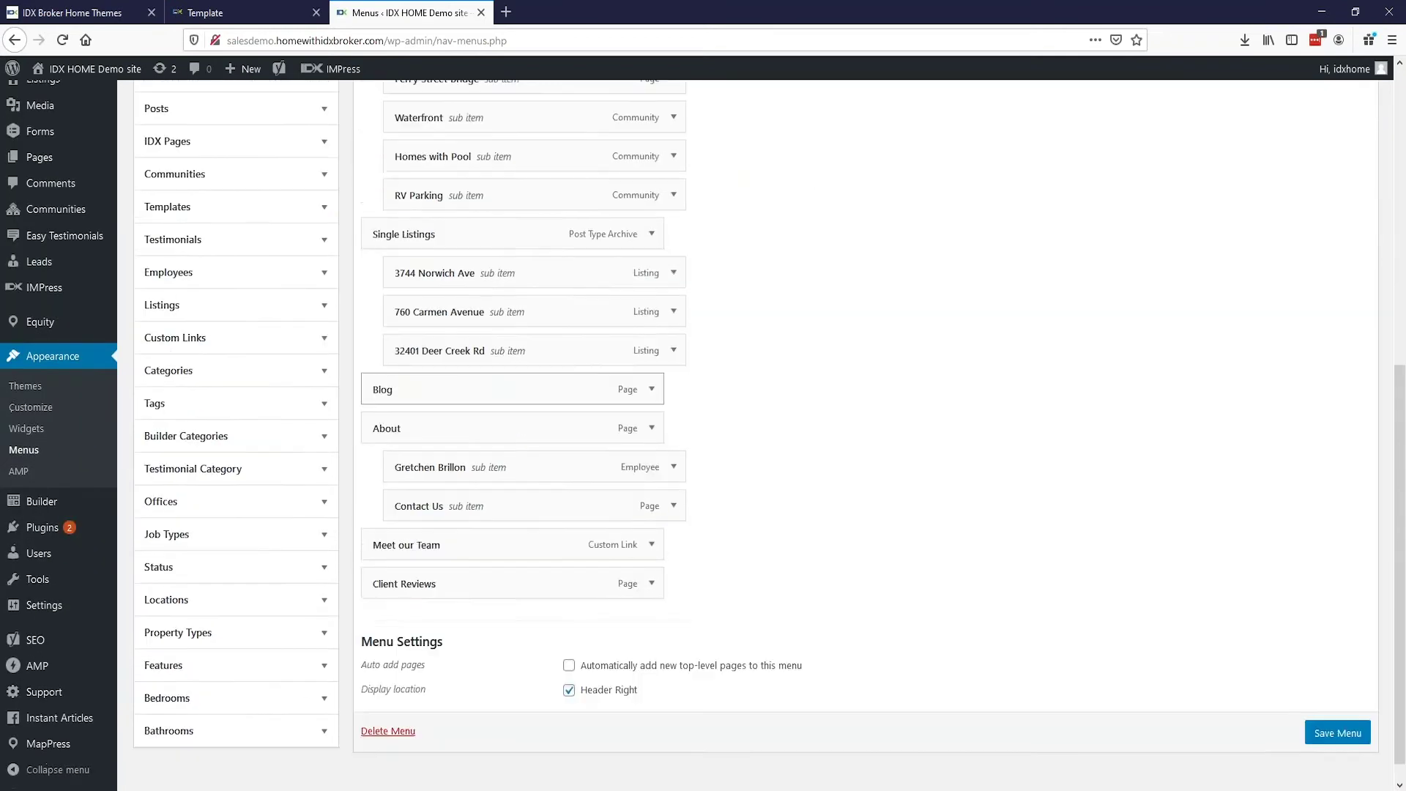
pyautogui.moveTo(424, 559); pyautogui.dragTo(452, 545)
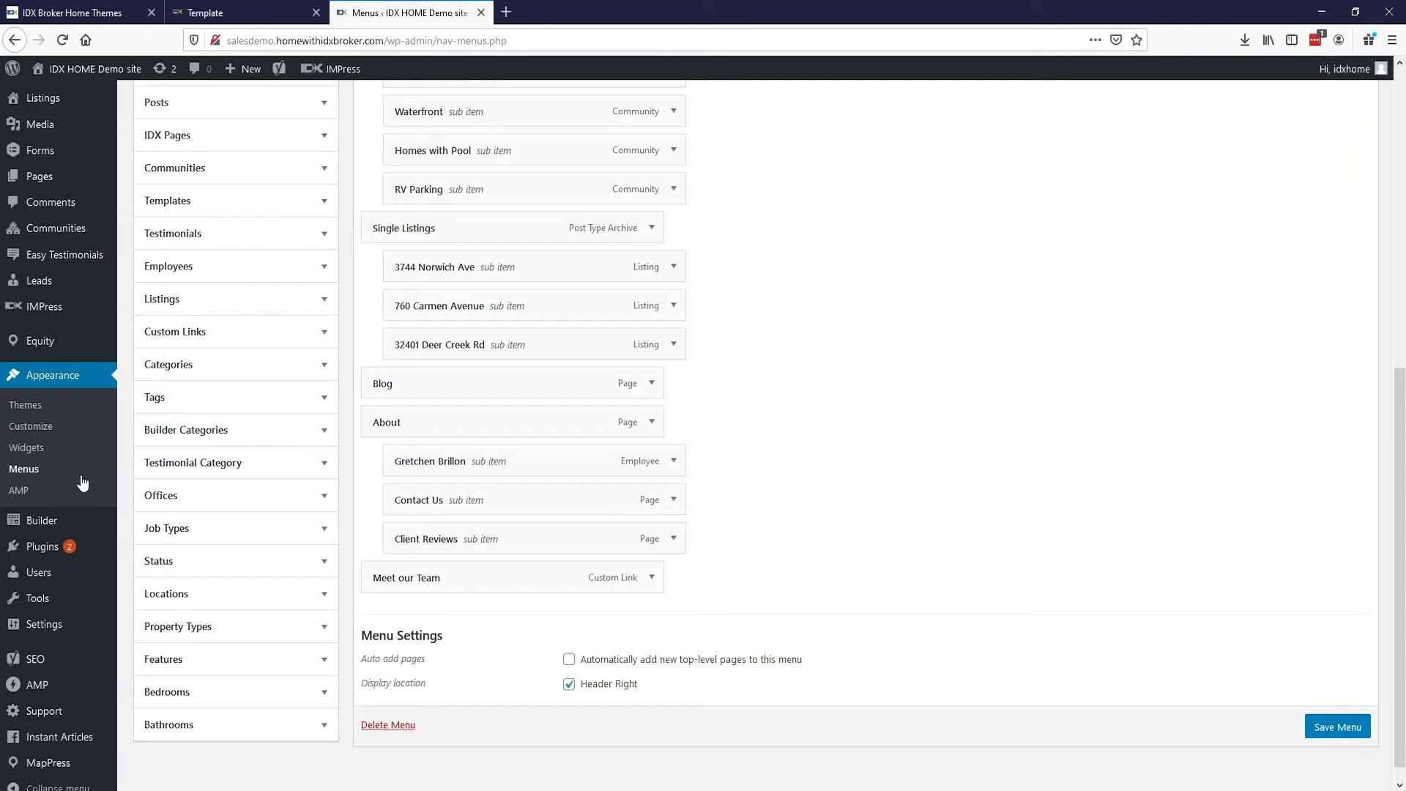
pyautogui.click(84, 426)
# Step: Inspect the Colors section's preset schemes and Primary Color picker, keeping the custom scheme
pyautogui.click(237, 273)
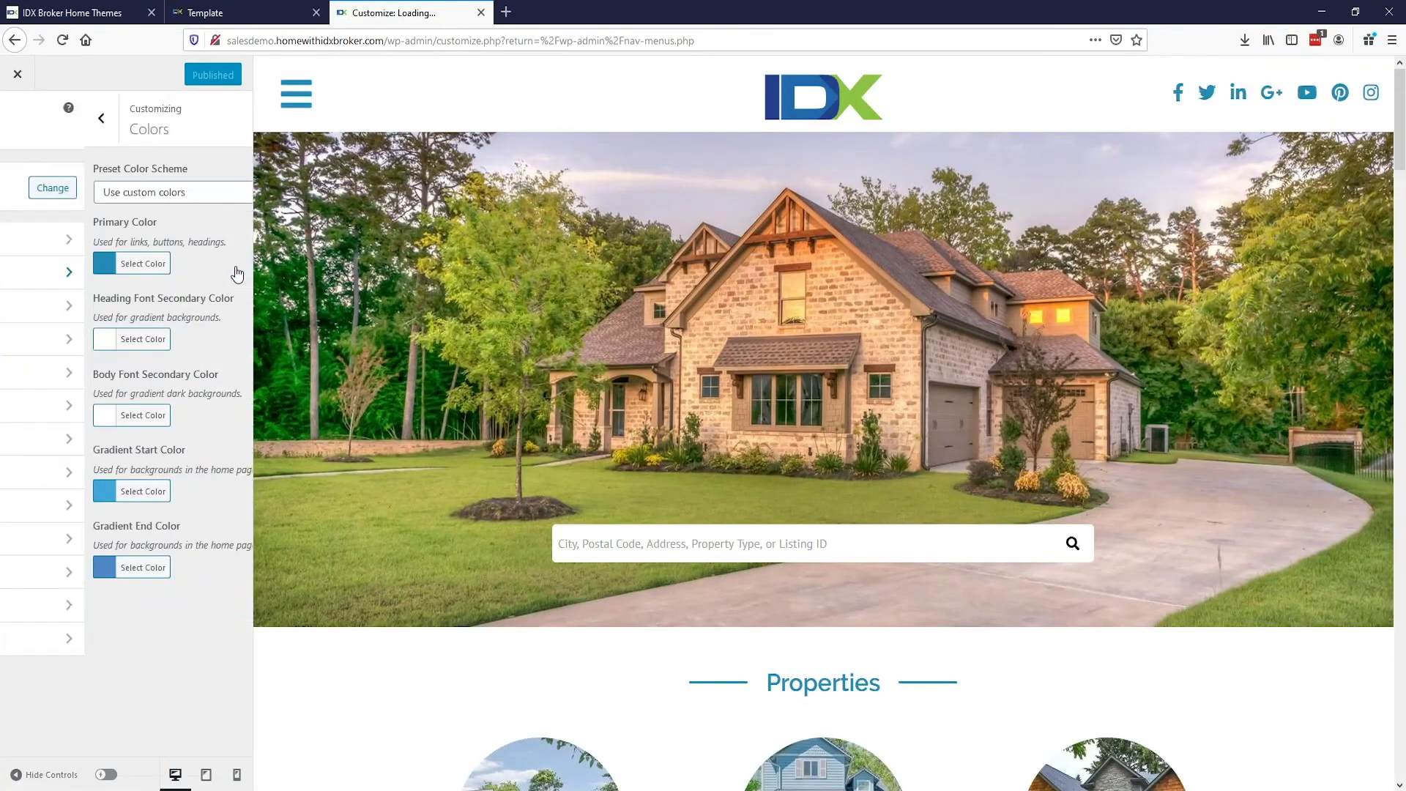
pyautogui.click(207, 194)
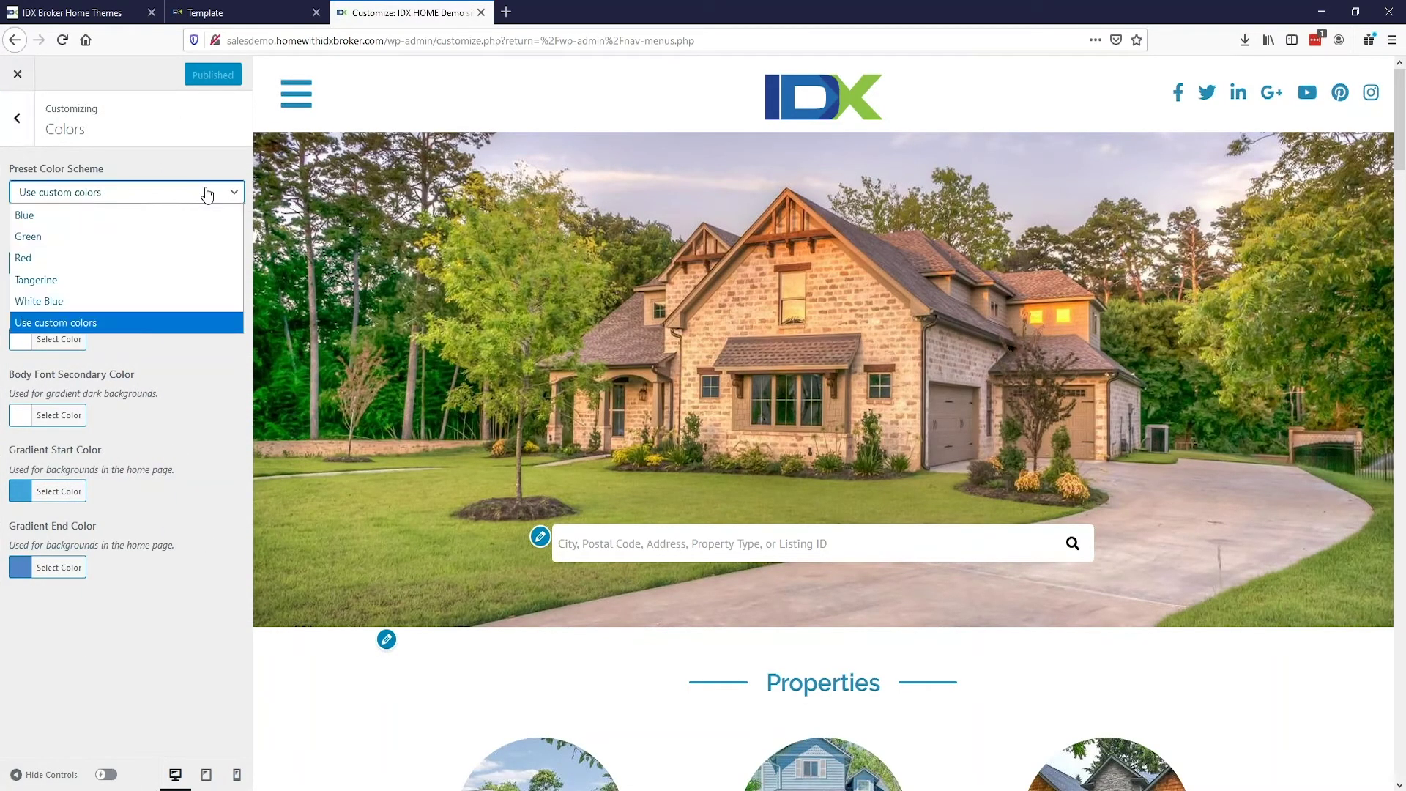
pyautogui.click(203, 198)
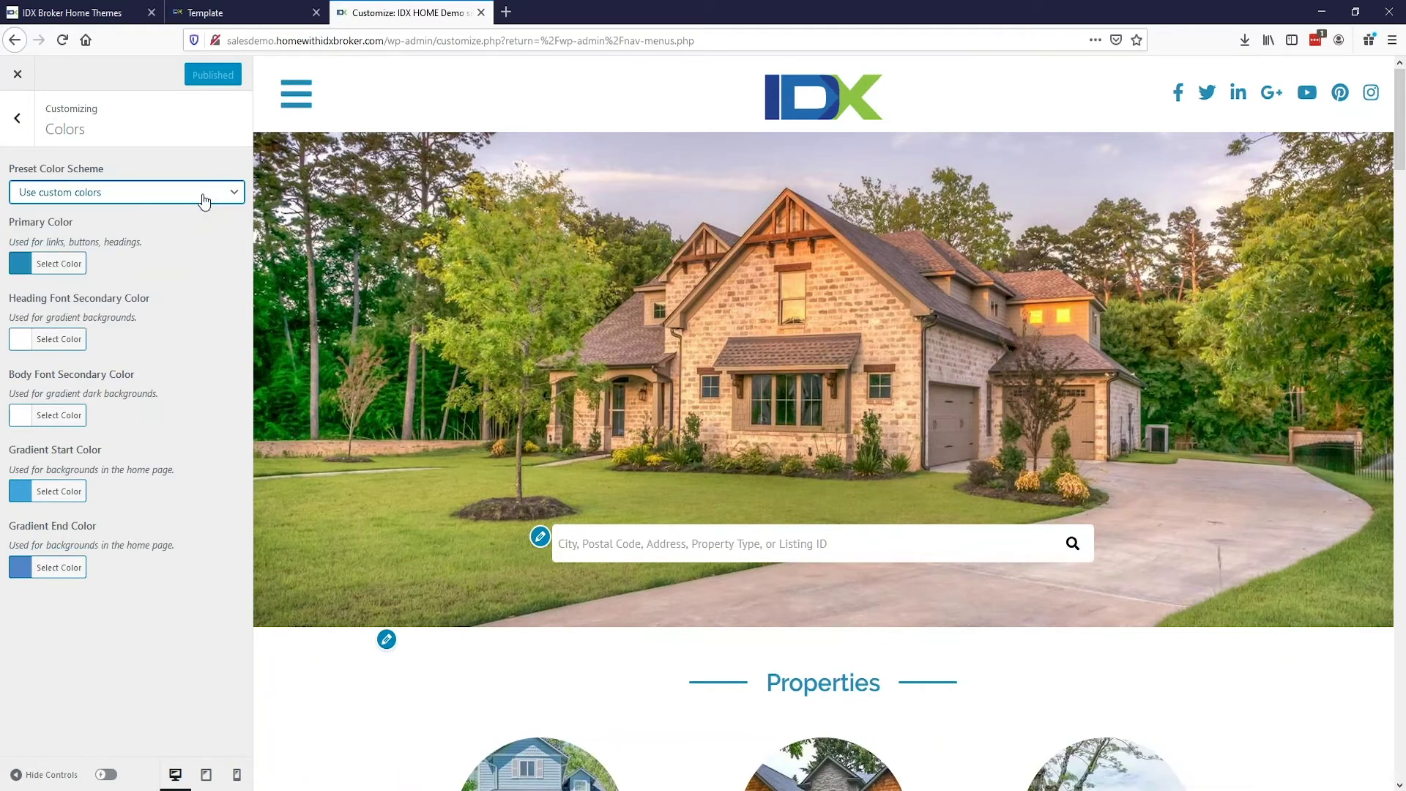
pyautogui.click(77, 263)
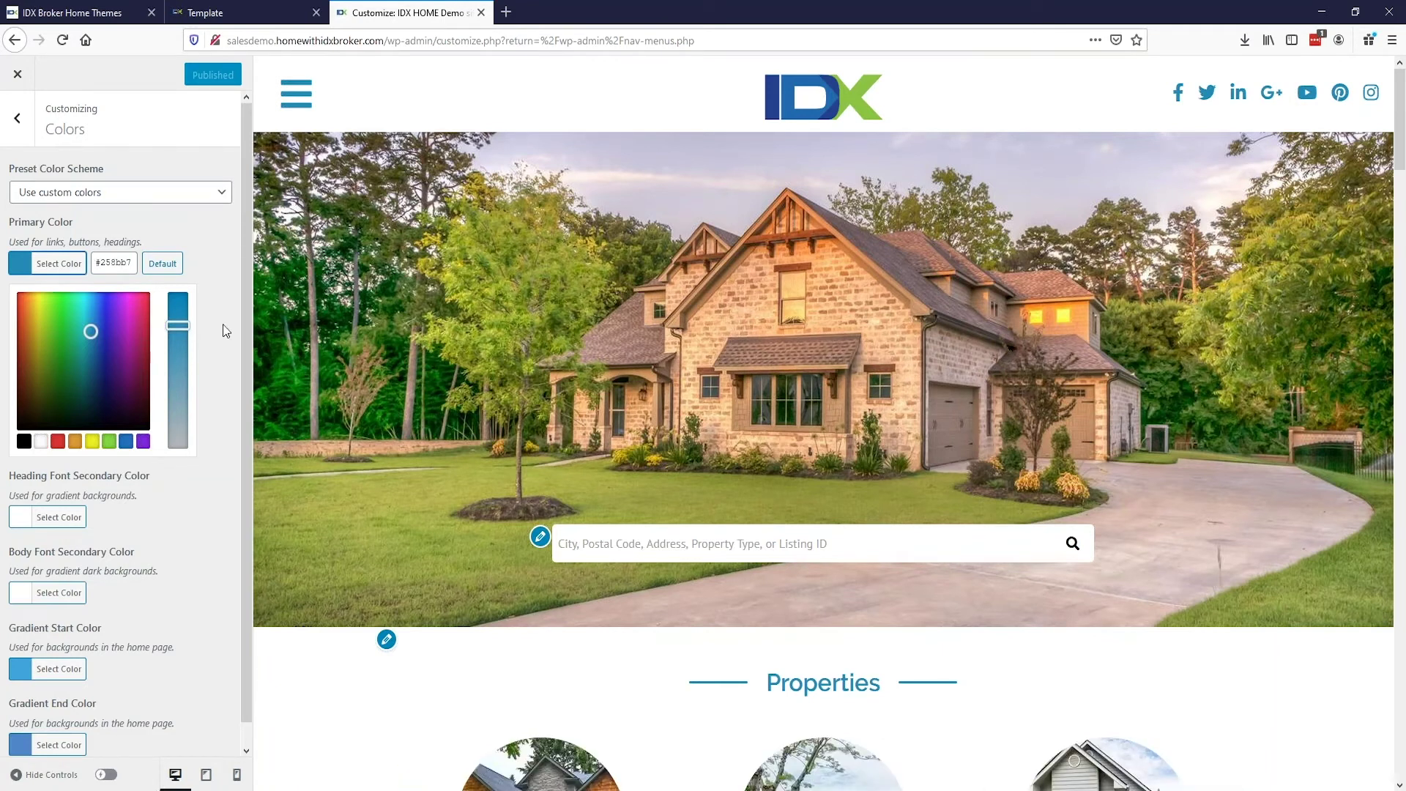
pyautogui.scroll(-1, 212, 401)
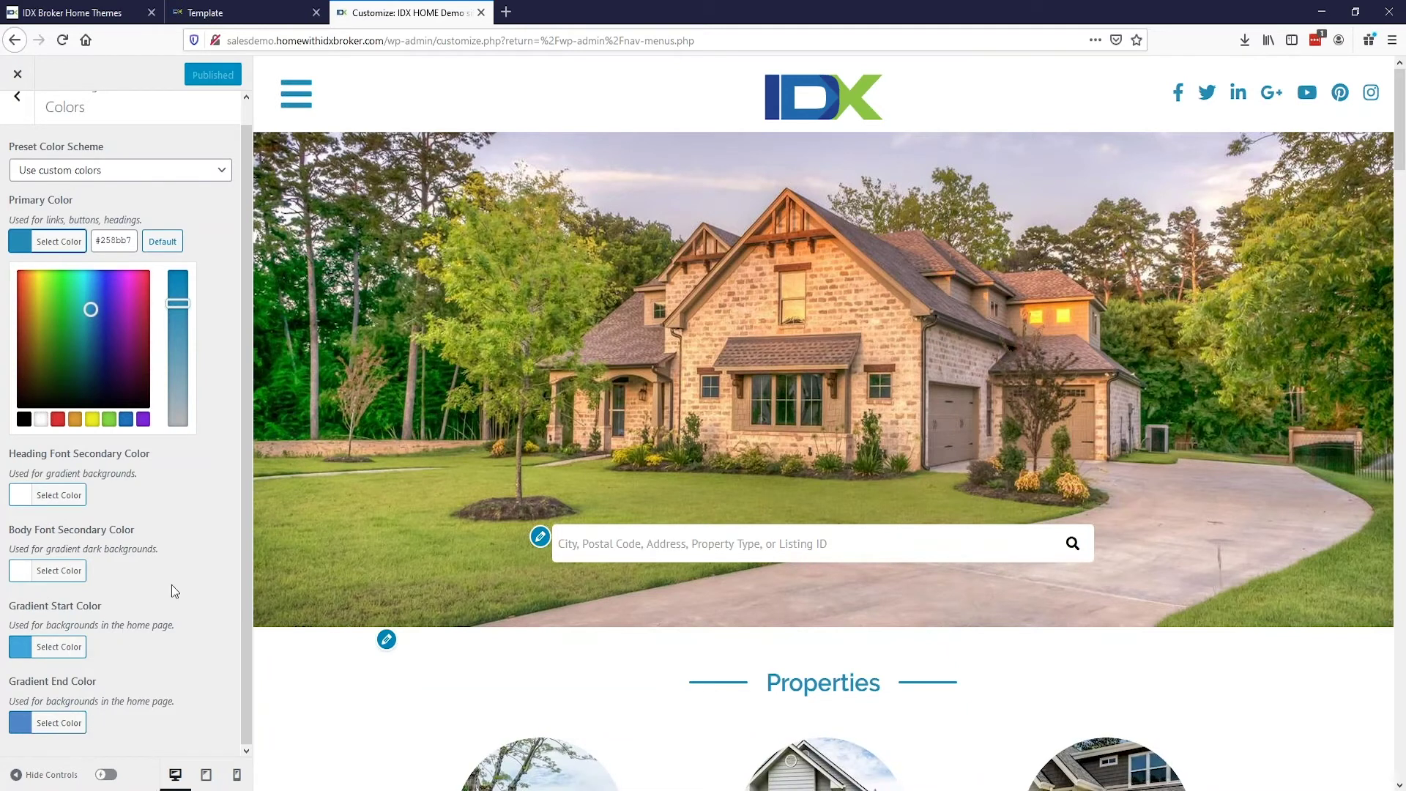
pyautogui.click(18, 101)
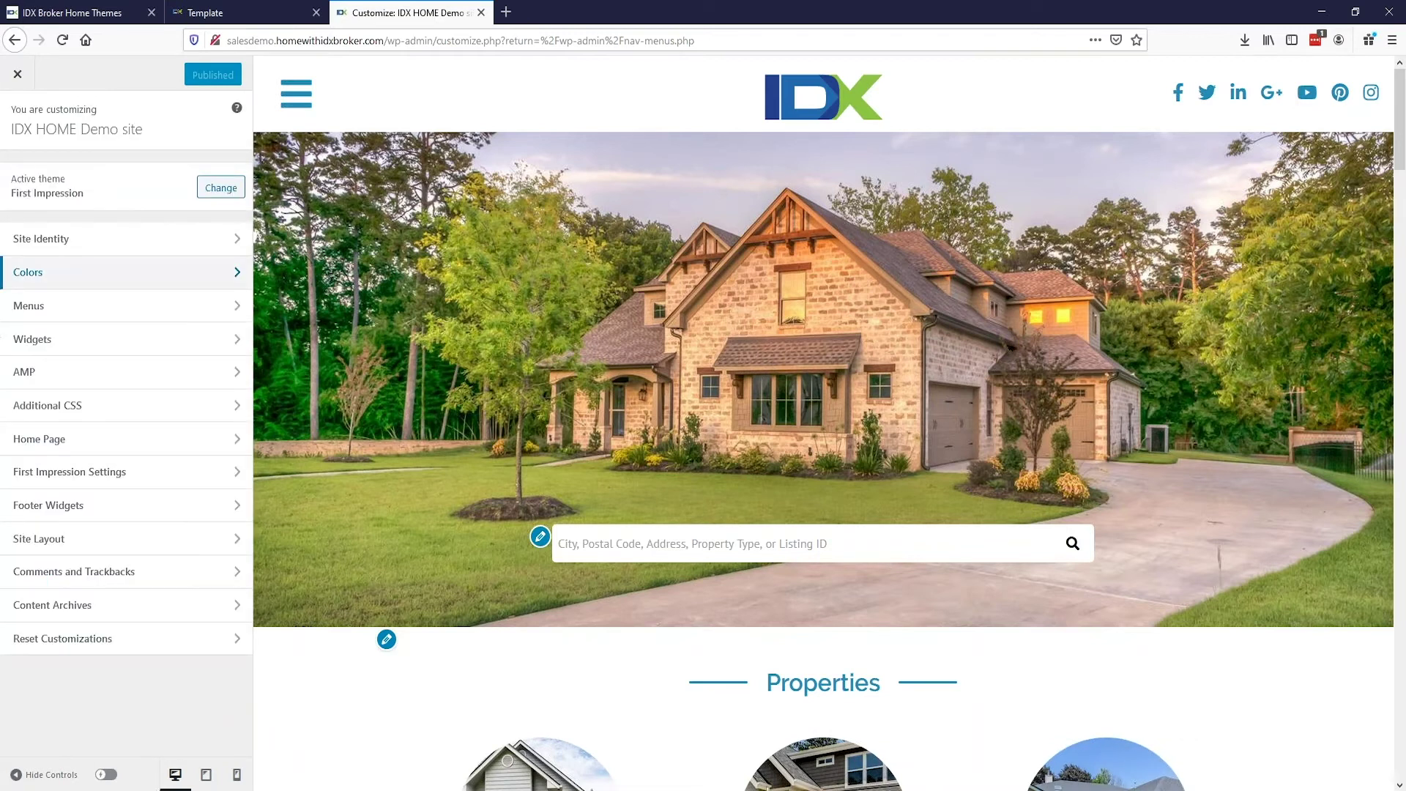
# Step: Open the Home Middle 1 widget area showing its Properties and Virtual Tours carousels
pyautogui.click(53, 343)
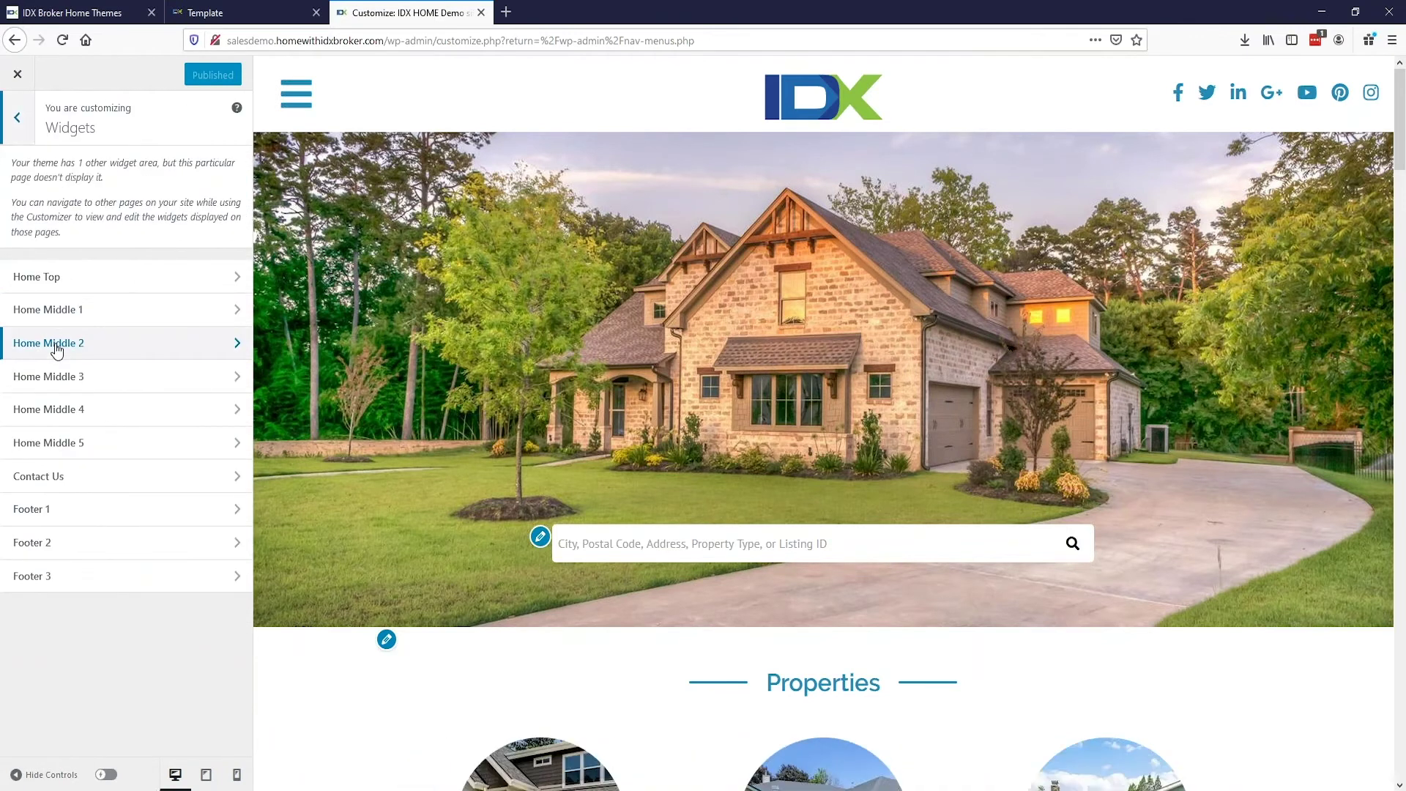
pyautogui.scroll(-5, 446, 400)
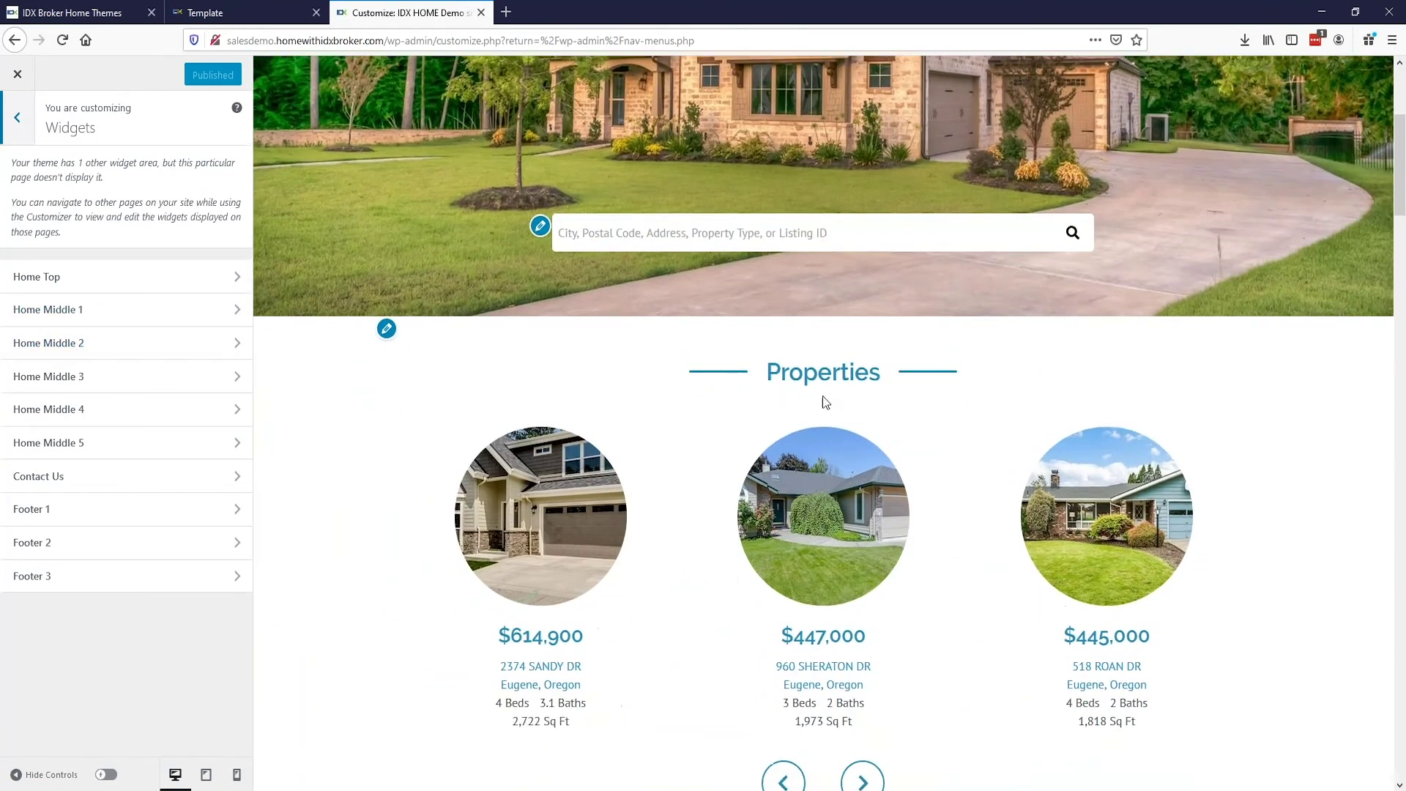
pyautogui.scroll(-3, 577, 266)
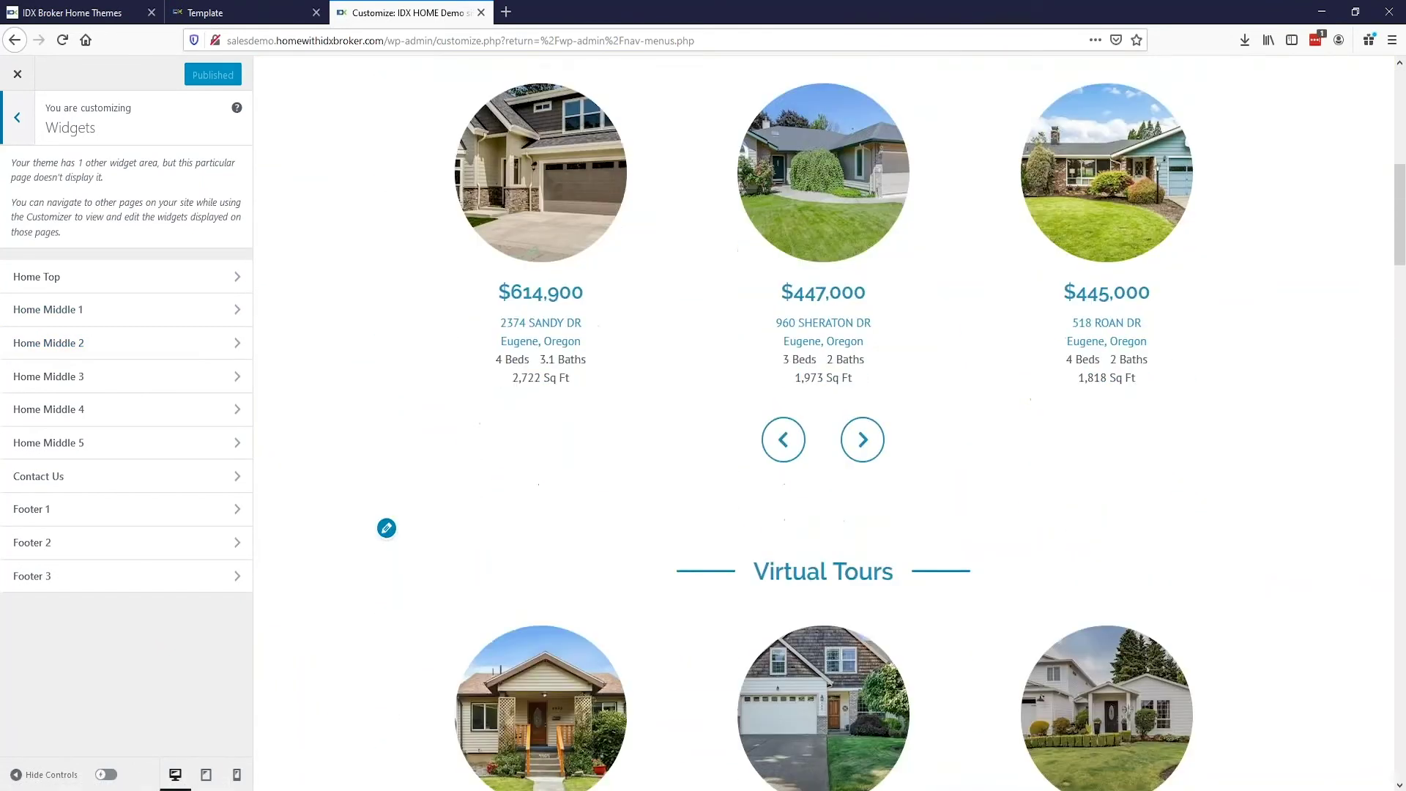
pyautogui.scroll(-7, 834, 500)
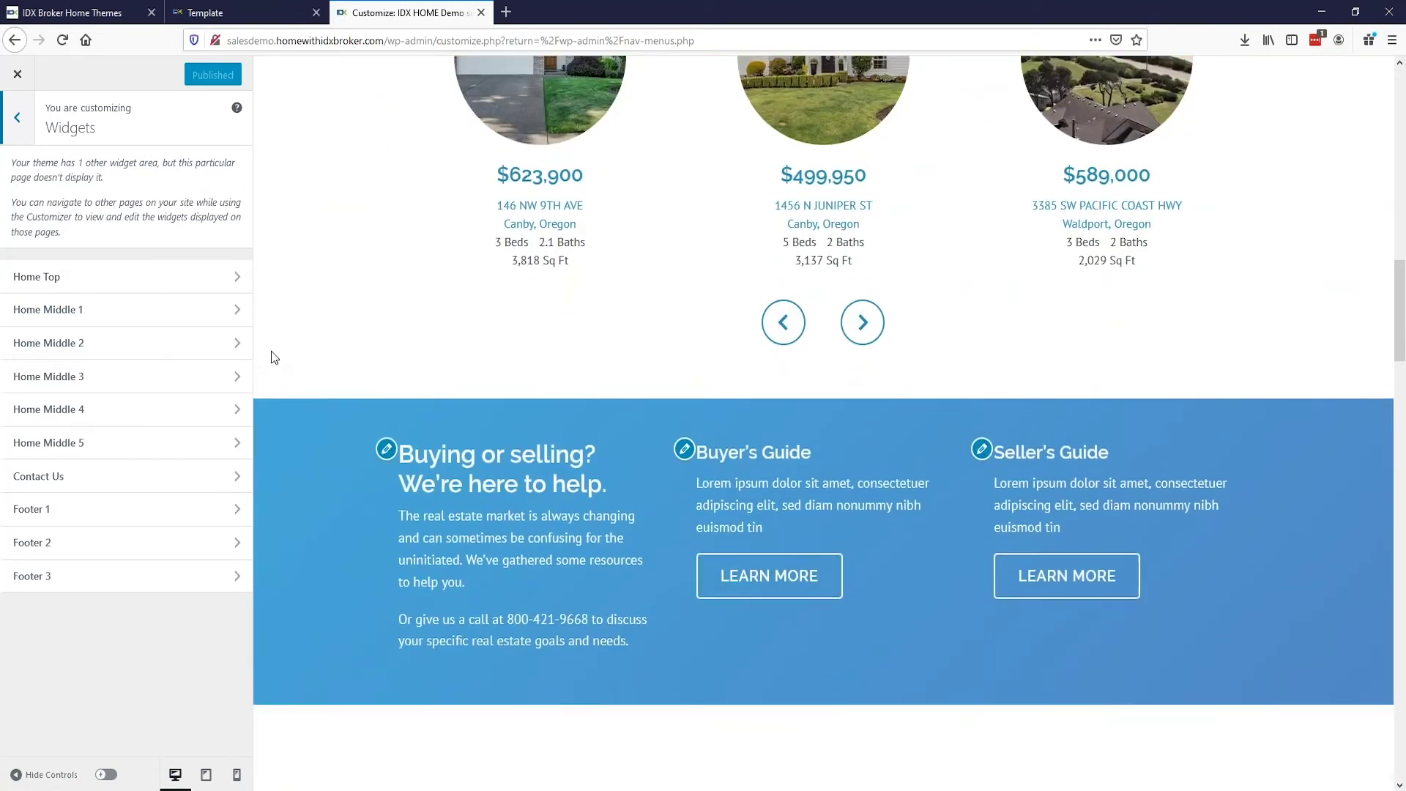
pyautogui.scroll(5, 270, 351)
pyautogui.click(188, 310)
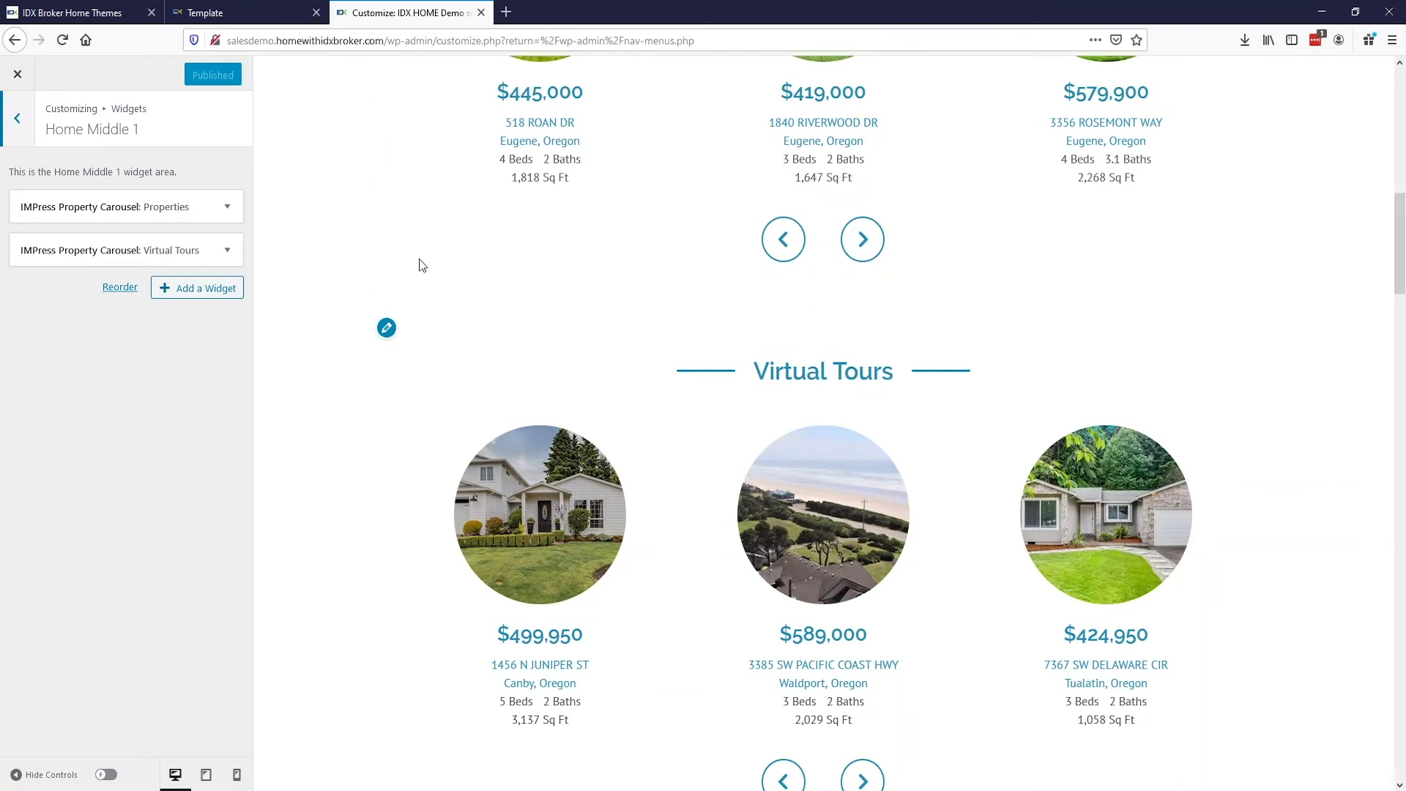
# Step: Browse the list of widgets available to add, then close the Customizer
pyautogui.click(192, 293)
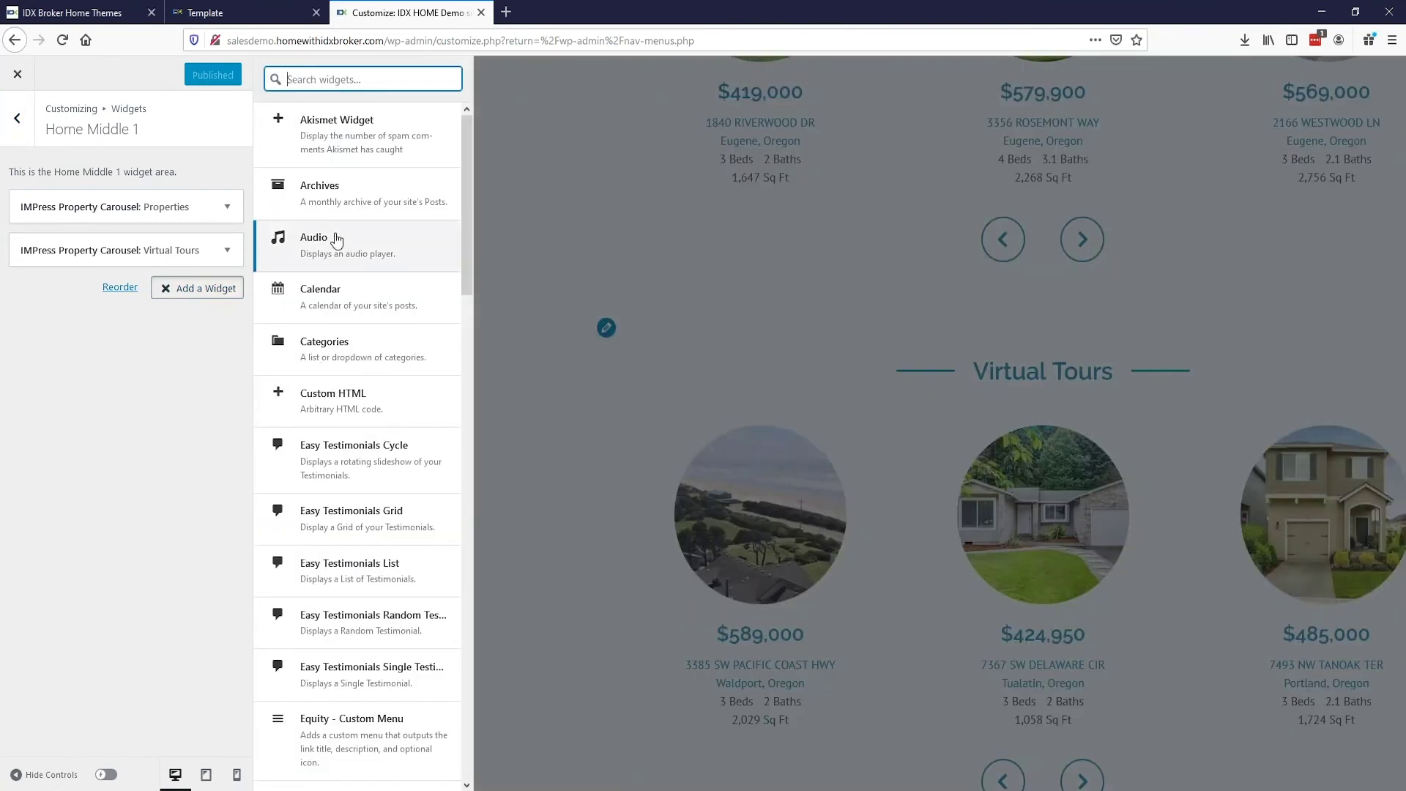
pyautogui.scroll(-5, 326, 236)
pyautogui.scroll(-5, 336, 239)
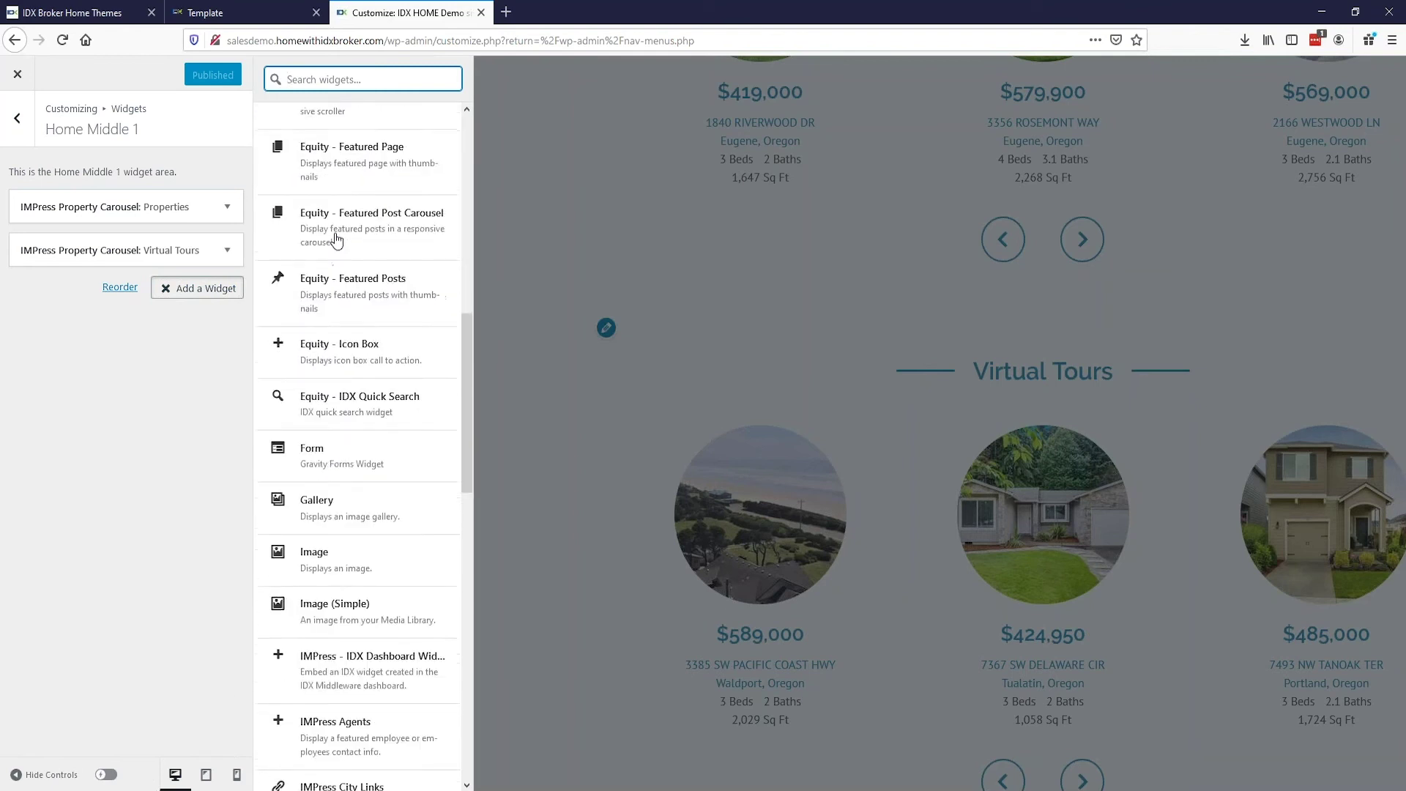
pyautogui.scroll(5, 336, 240)
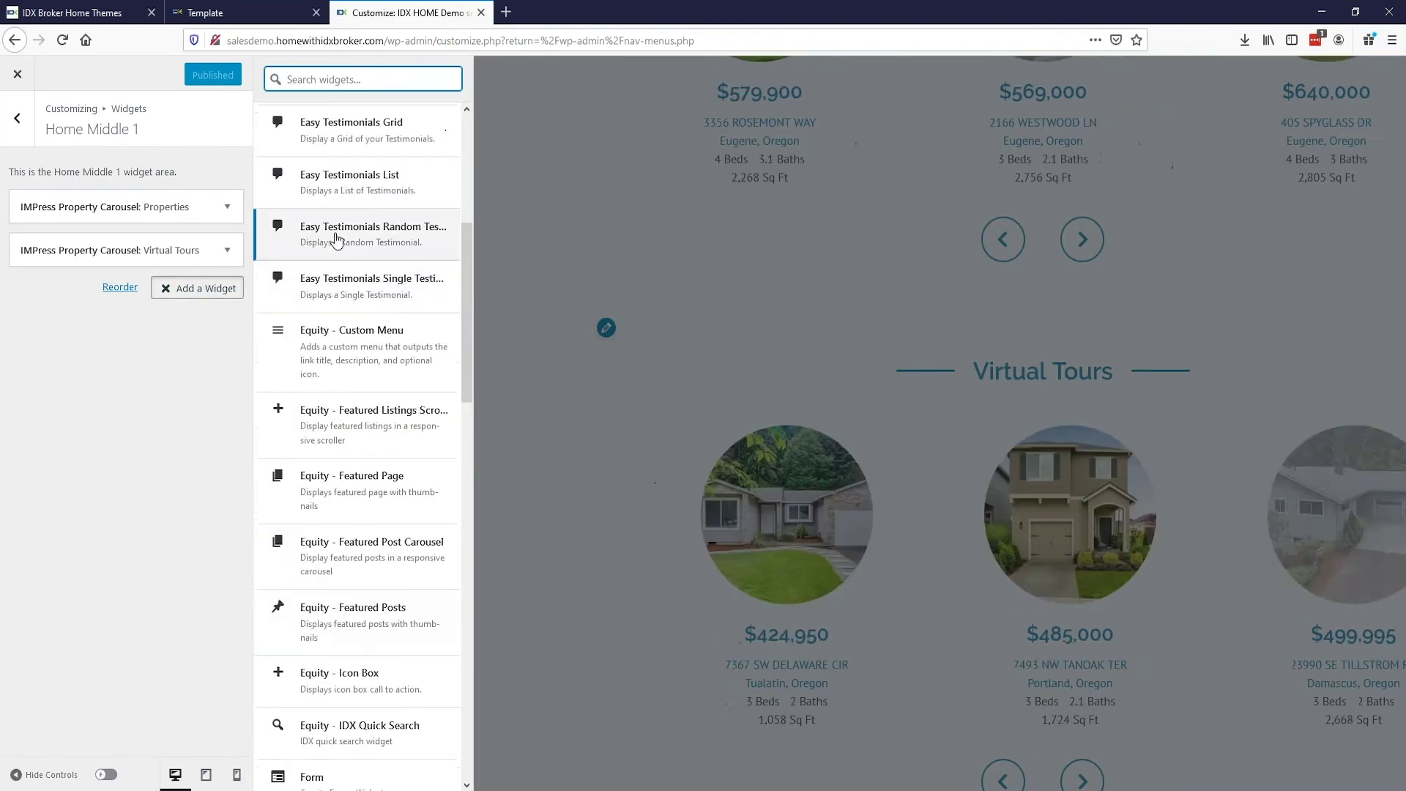
pyautogui.scroll(5, 336, 240)
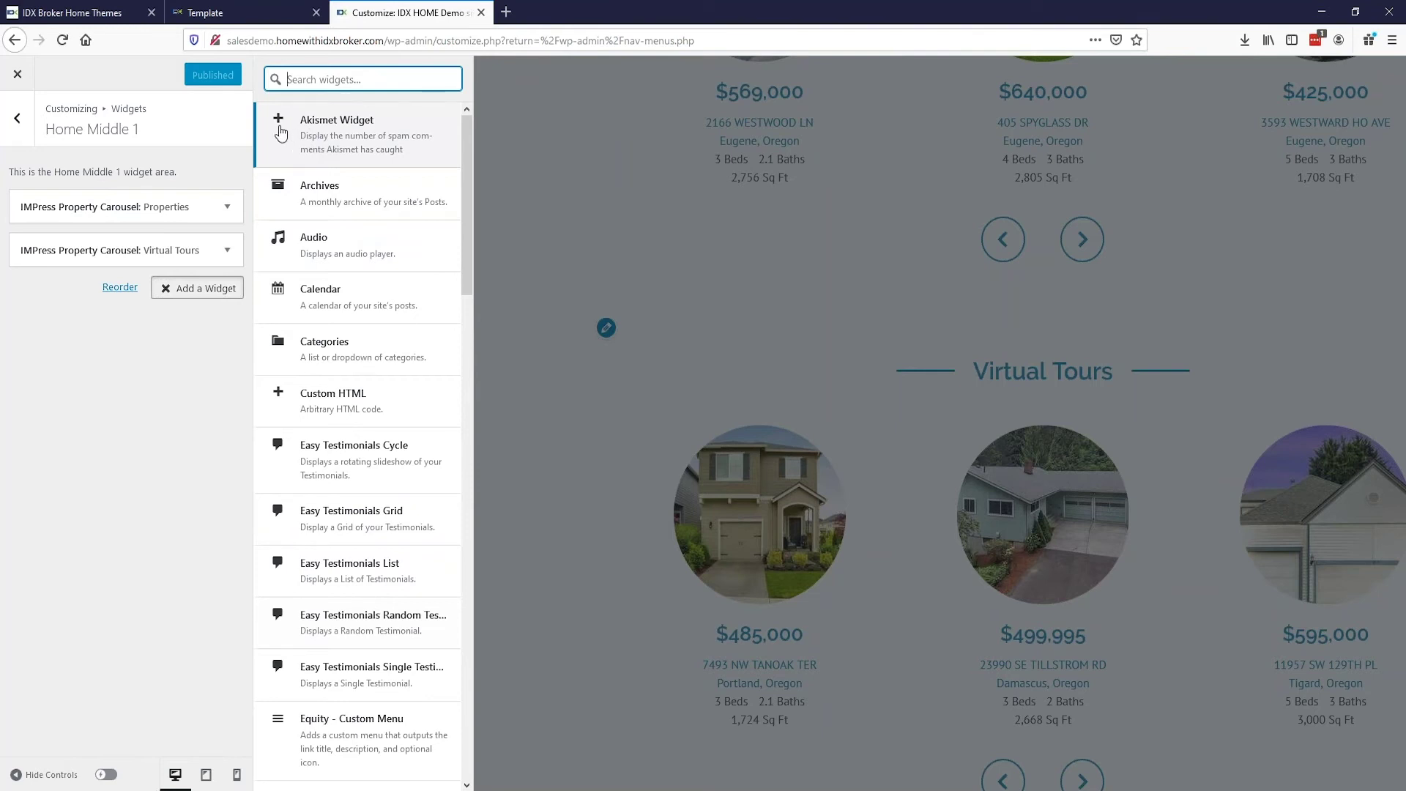
pyautogui.click(18, 78)
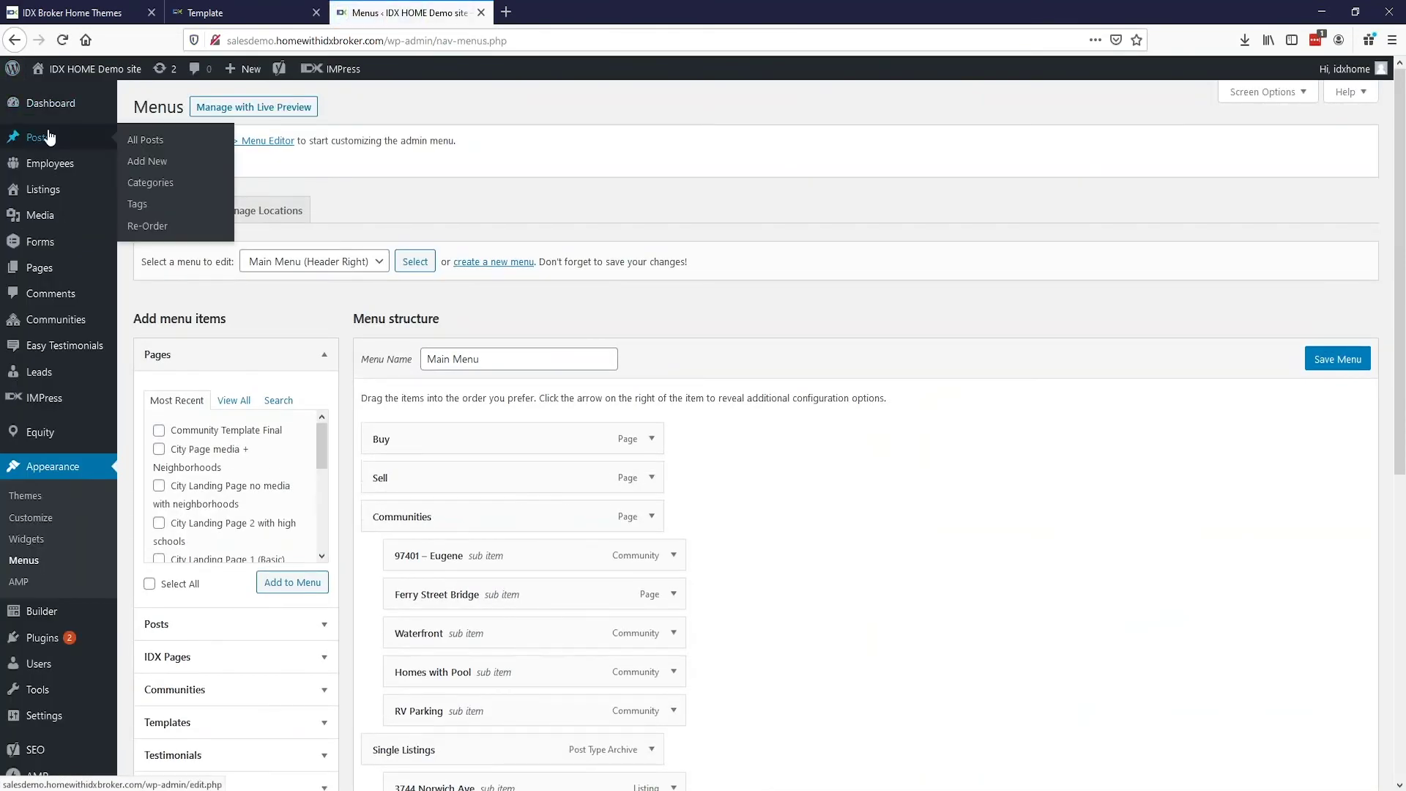
# Step: Open the Communities list showing the 11 published pages, such as 97401 – Eugene
pyautogui.moveTo(40, 378)
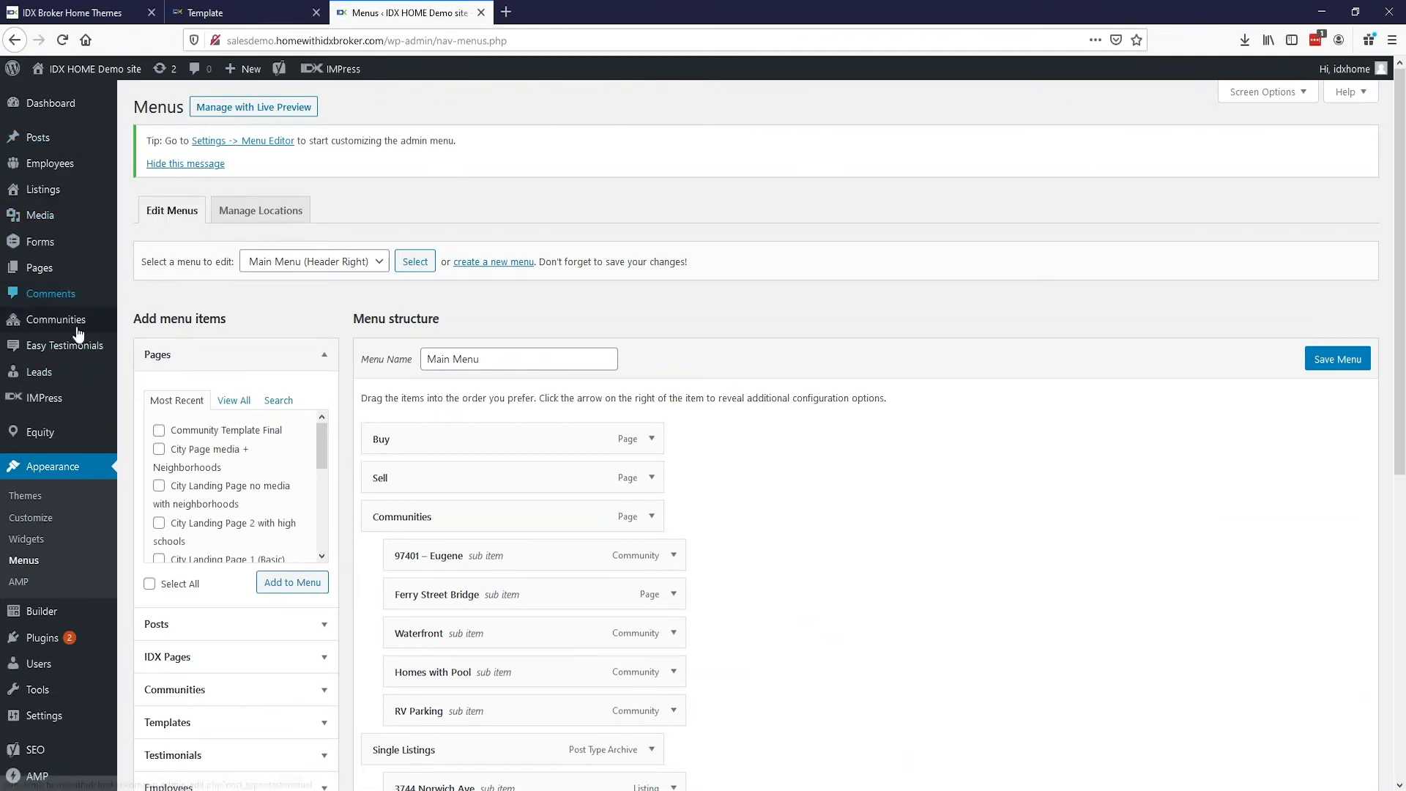
pyautogui.moveTo(40, 354)
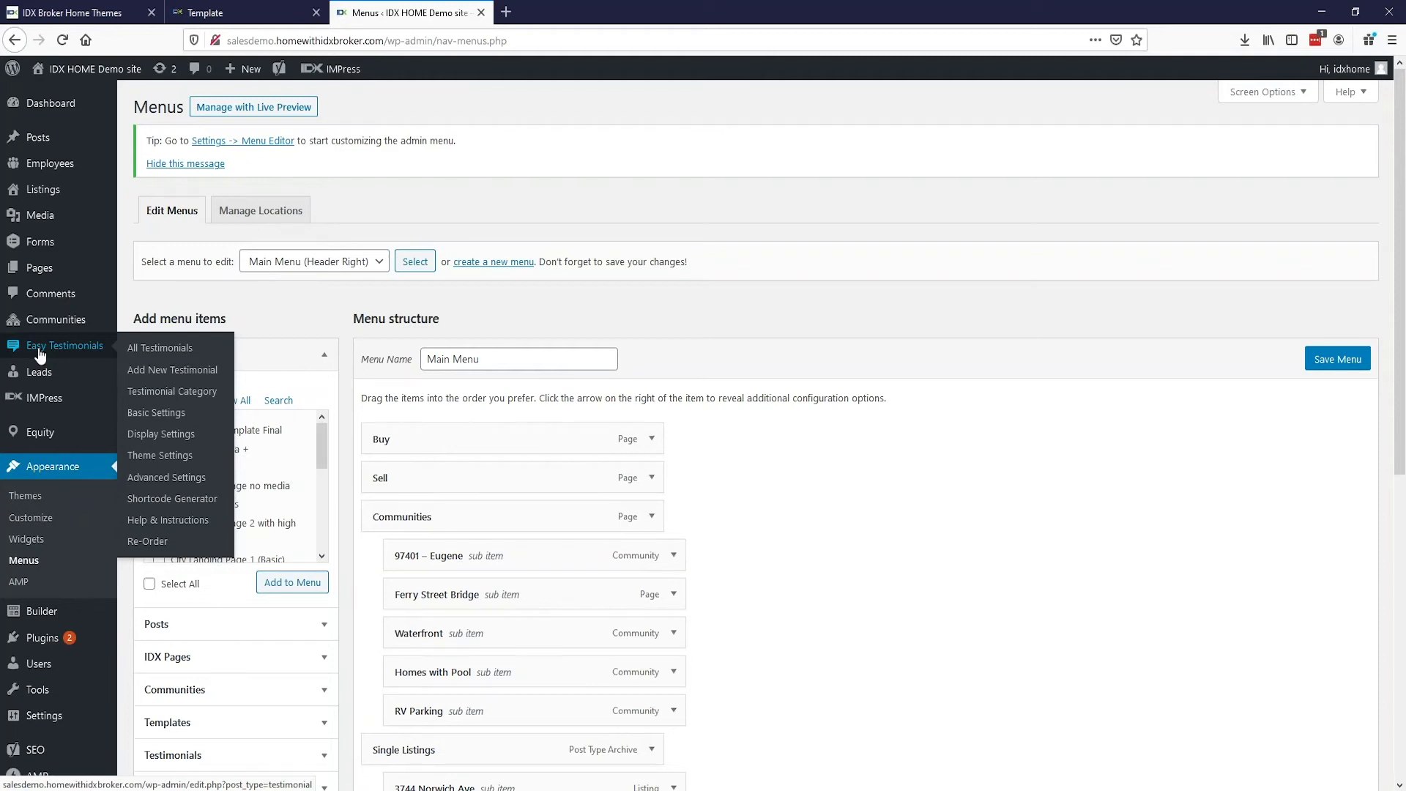
pyautogui.moveTo(37, 140)
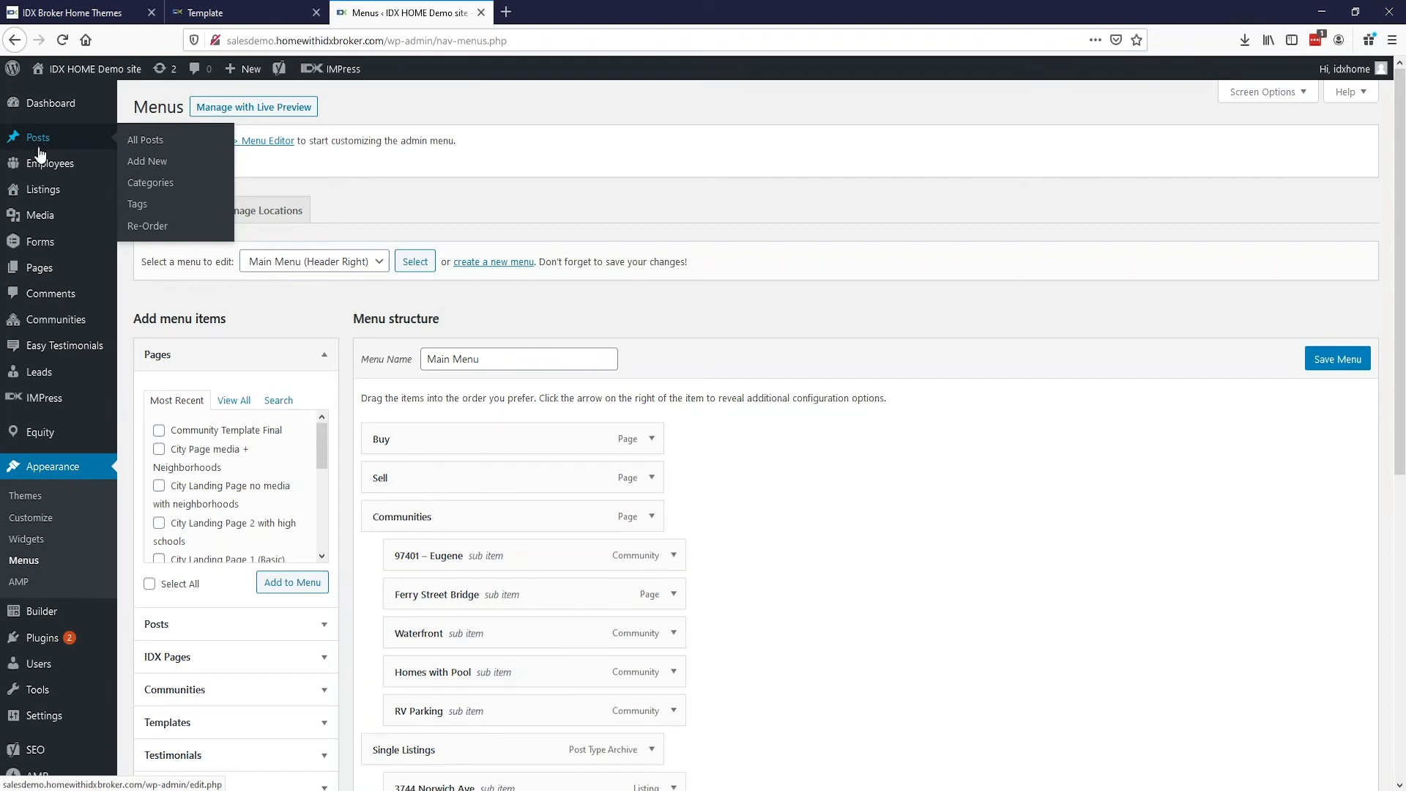
pyautogui.moveTo(51, 250)
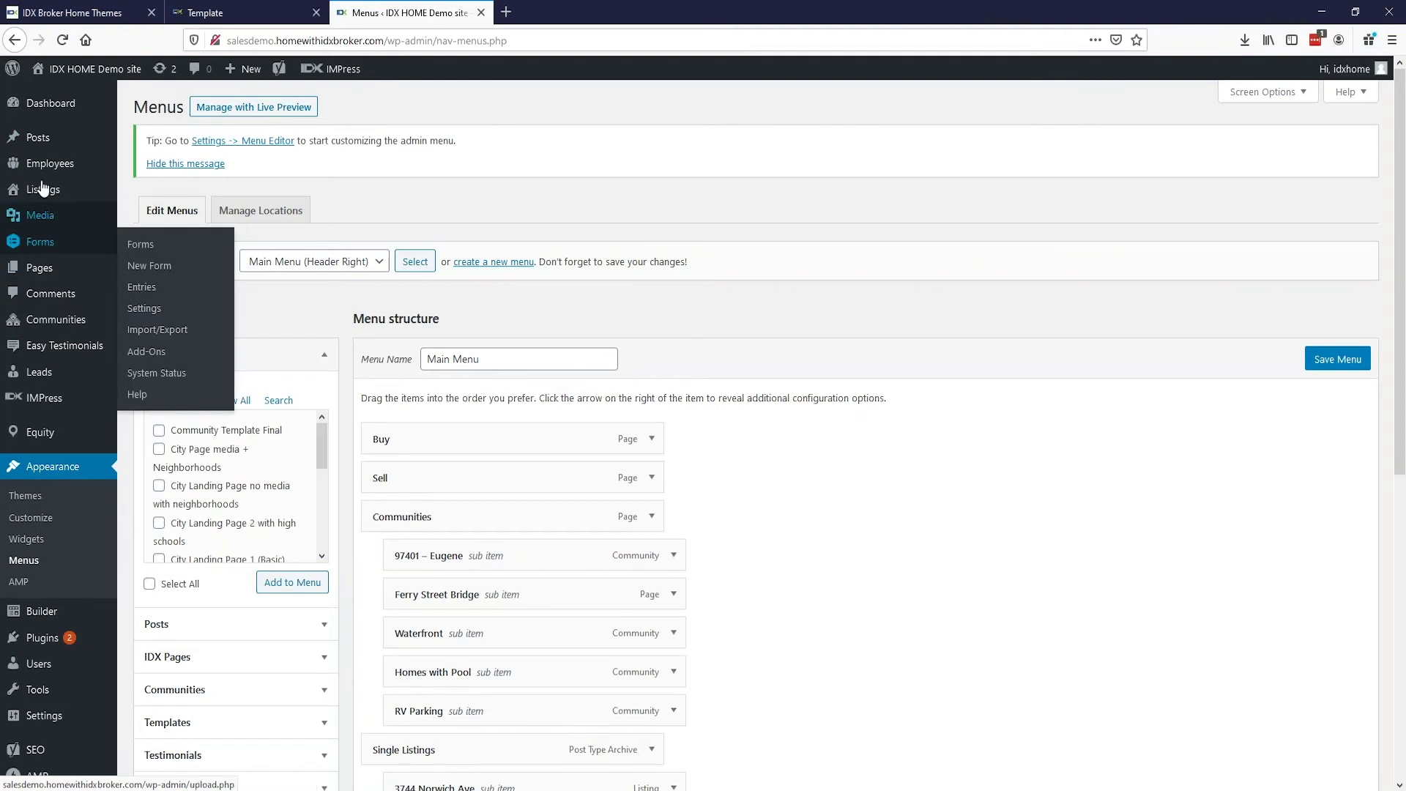
pyautogui.click(65, 324)
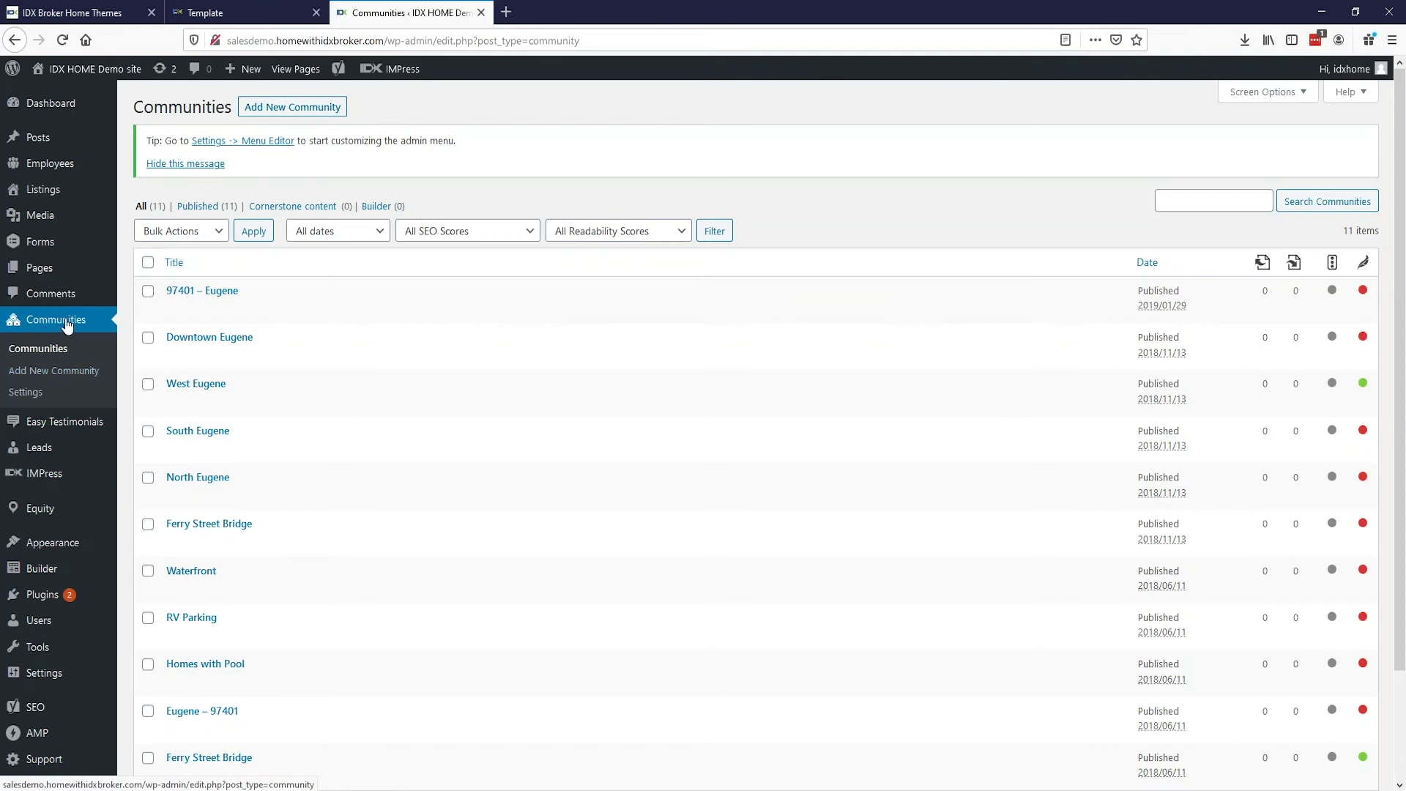
# Step: Start a new community titled 'Town A' and set its Saved Link to a high school
pyautogui.click(272, 113)
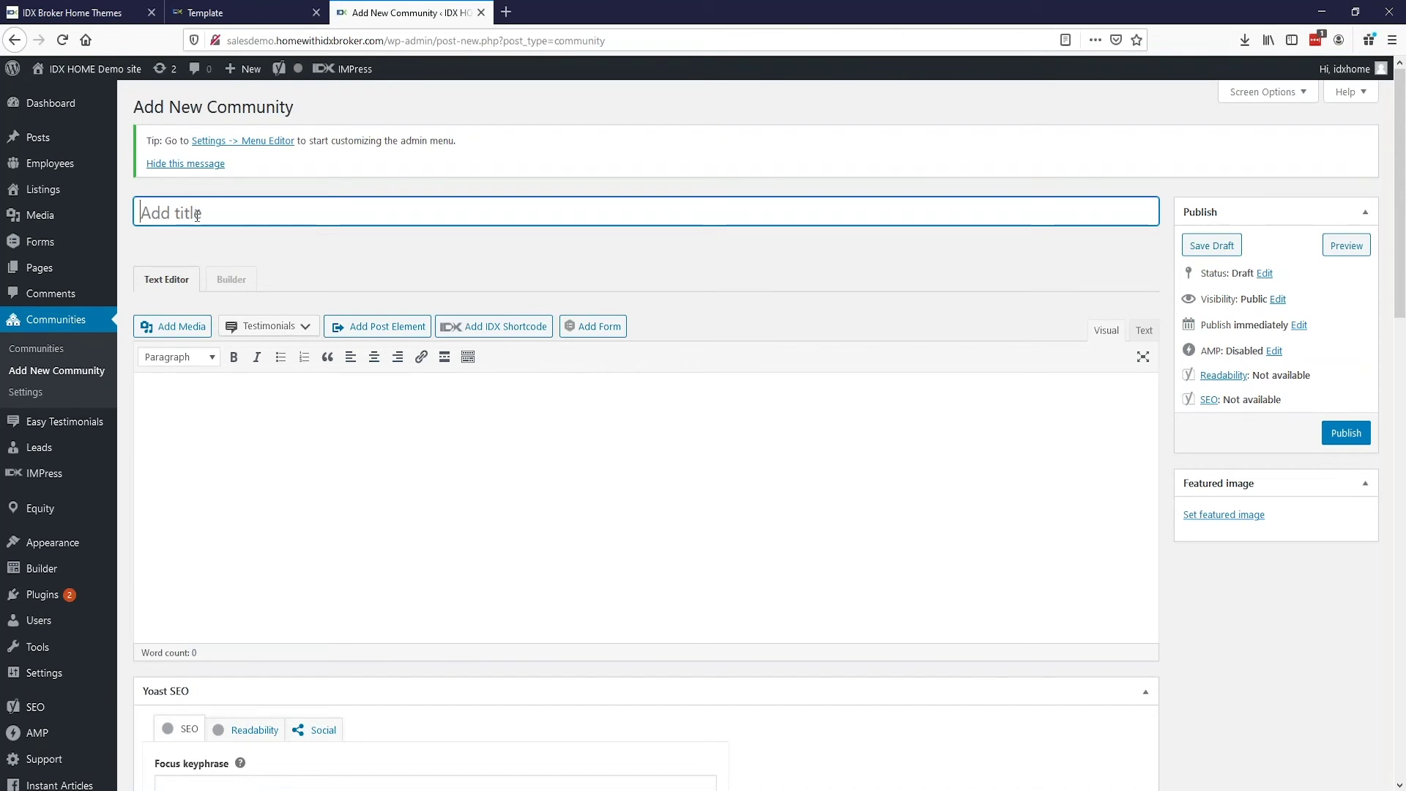
pyautogui.write('Town A')
pyautogui.scroll(-8, 195, 217)
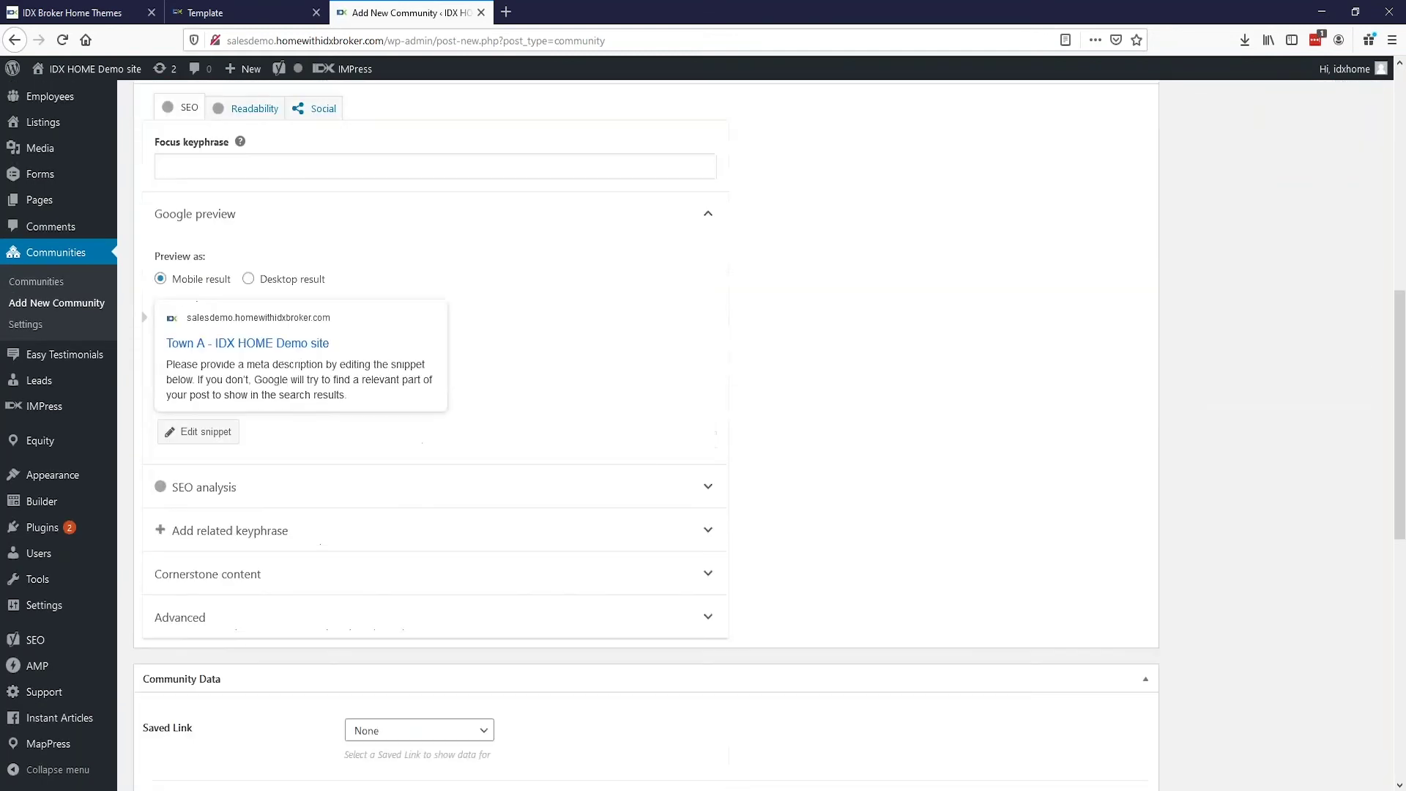
pyautogui.scroll(-3, 188, 471)
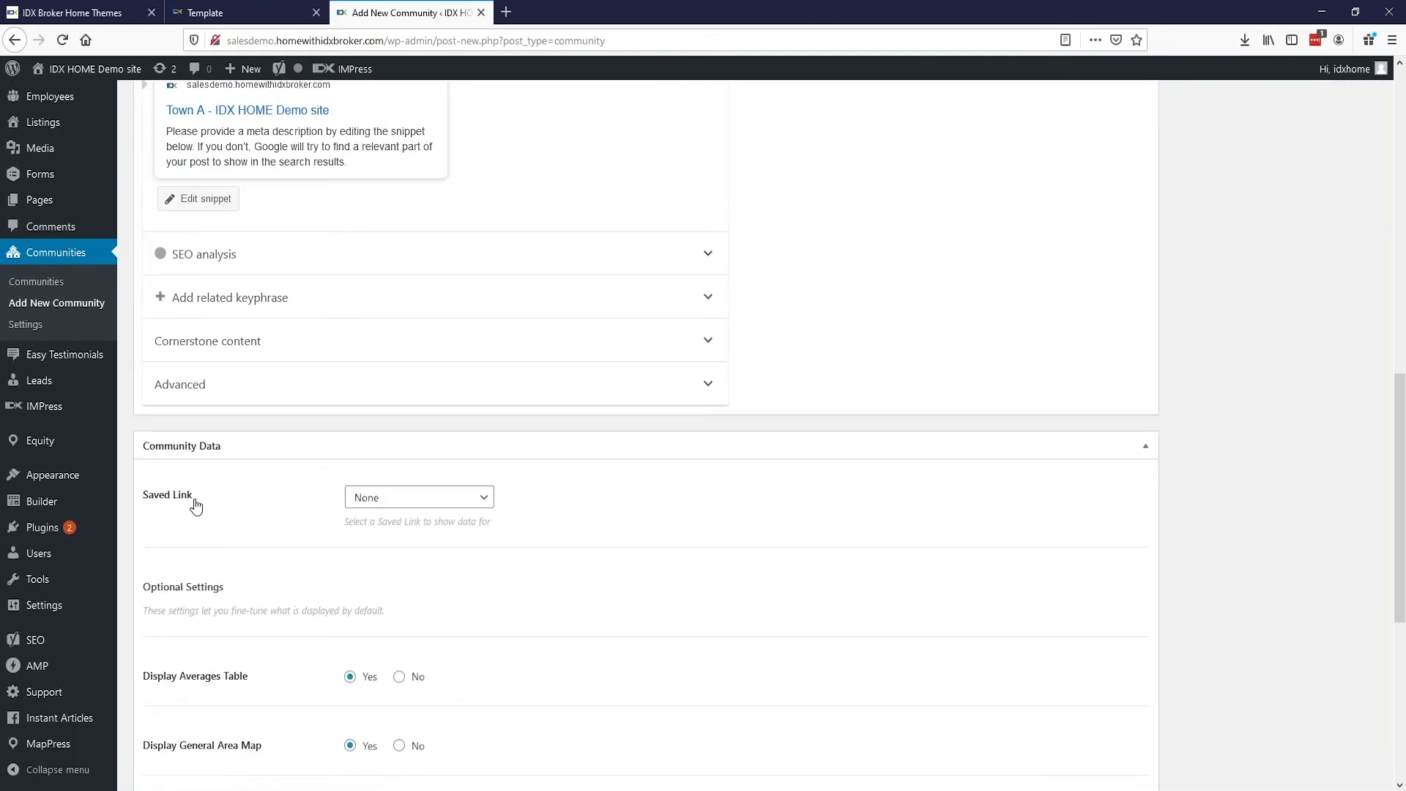
pyautogui.click(420, 508)
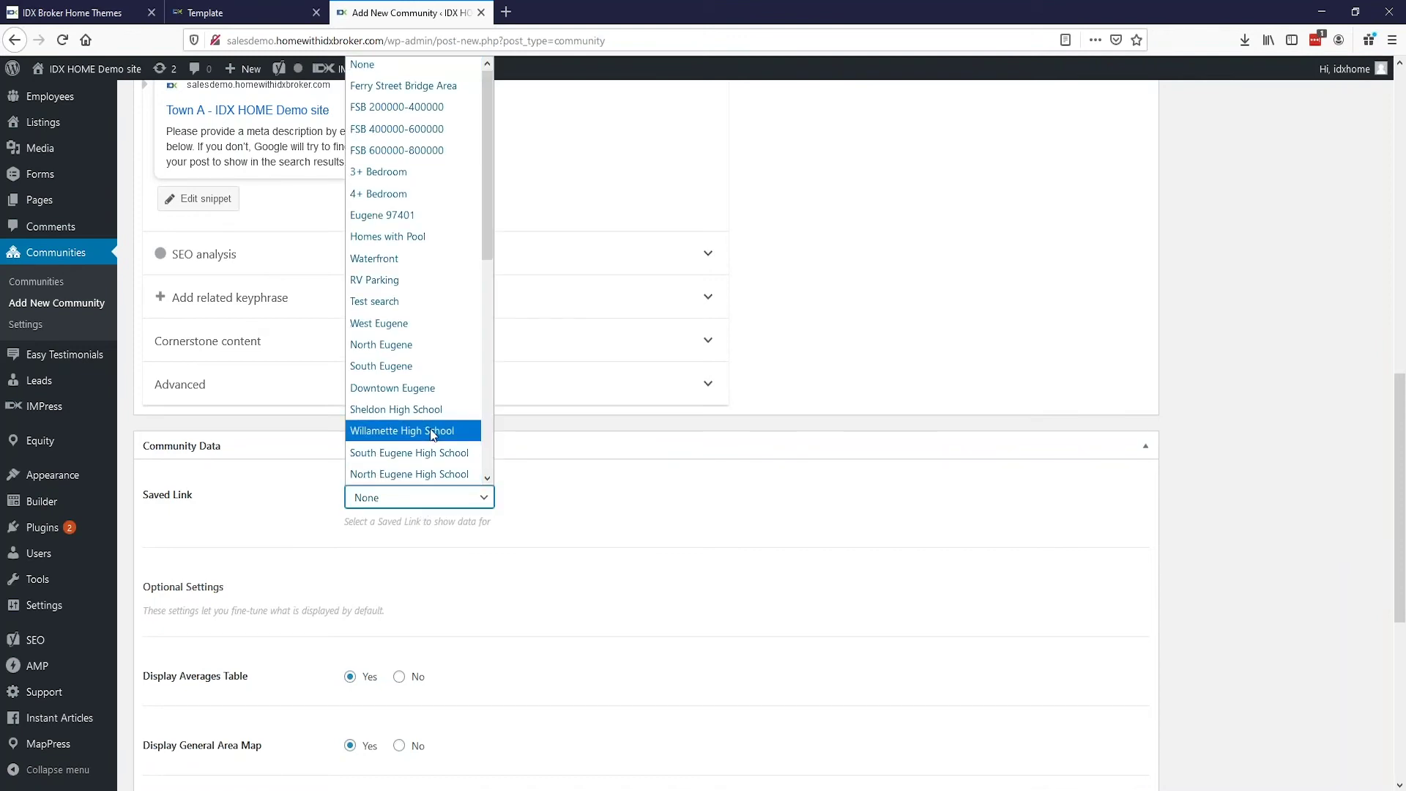
pyautogui.click(435, 409)
pyautogui.scroll(-6, 437, 409)
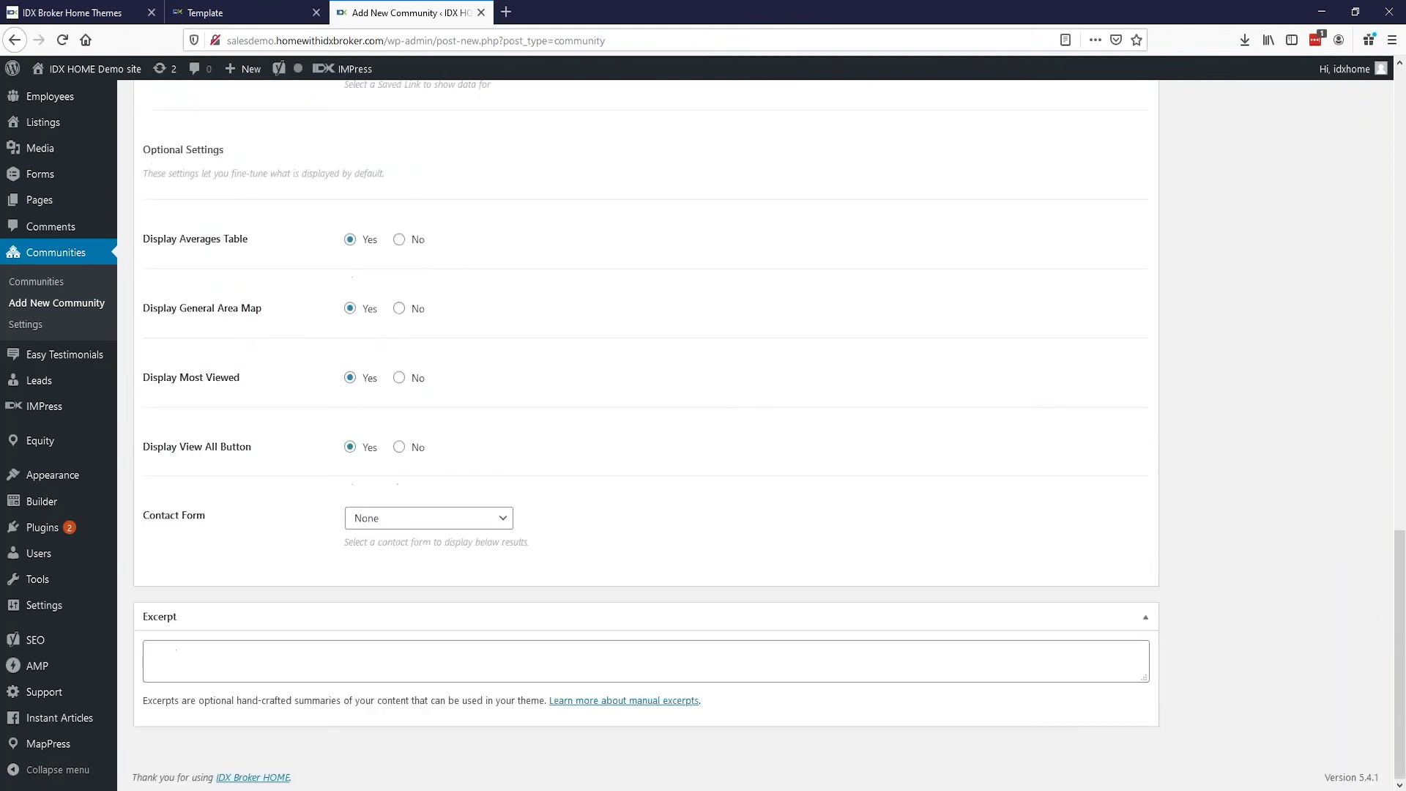
pyautogui.scroll(15, 438, 408)
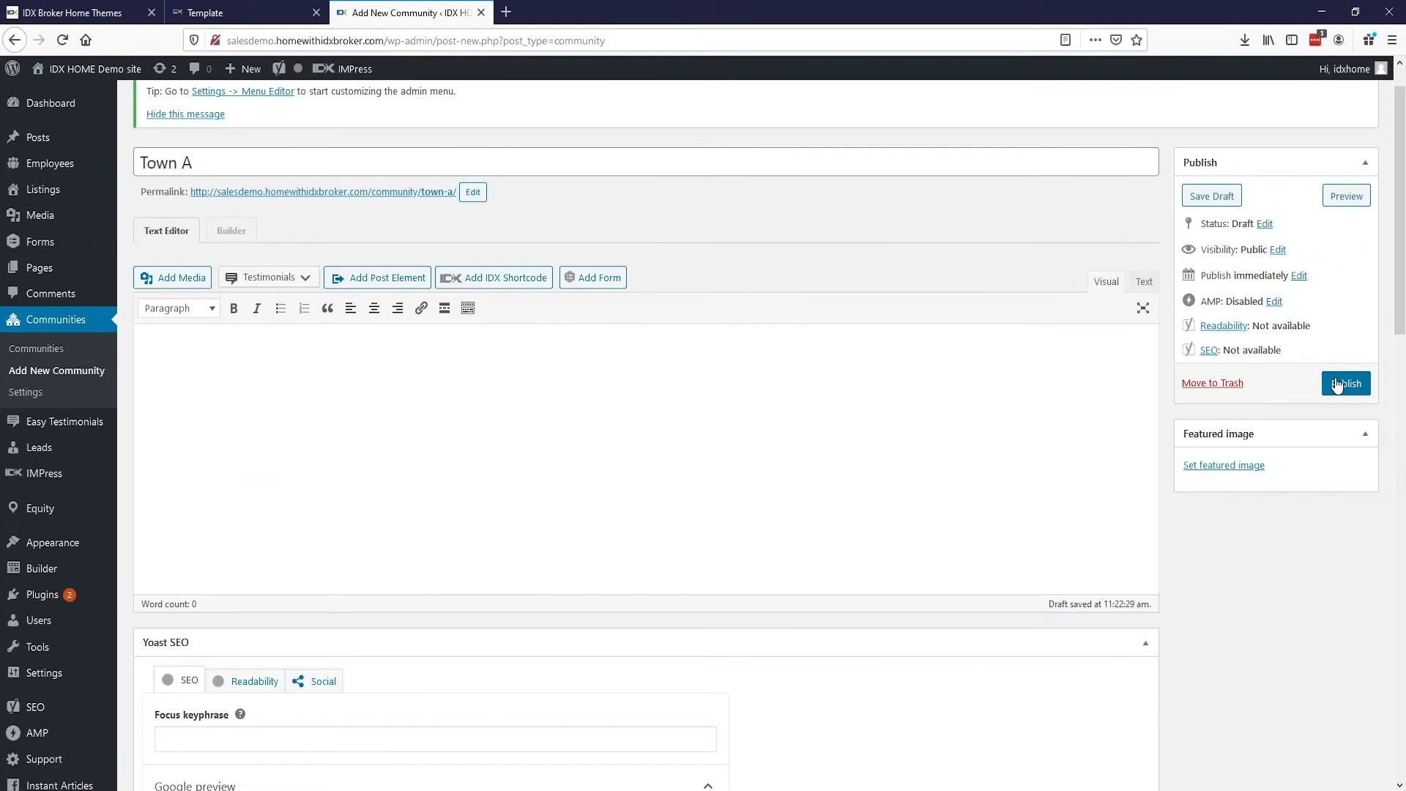
# Step: Open the live demo site in a new browser tab
pyautogui.rightClick(53, 96)
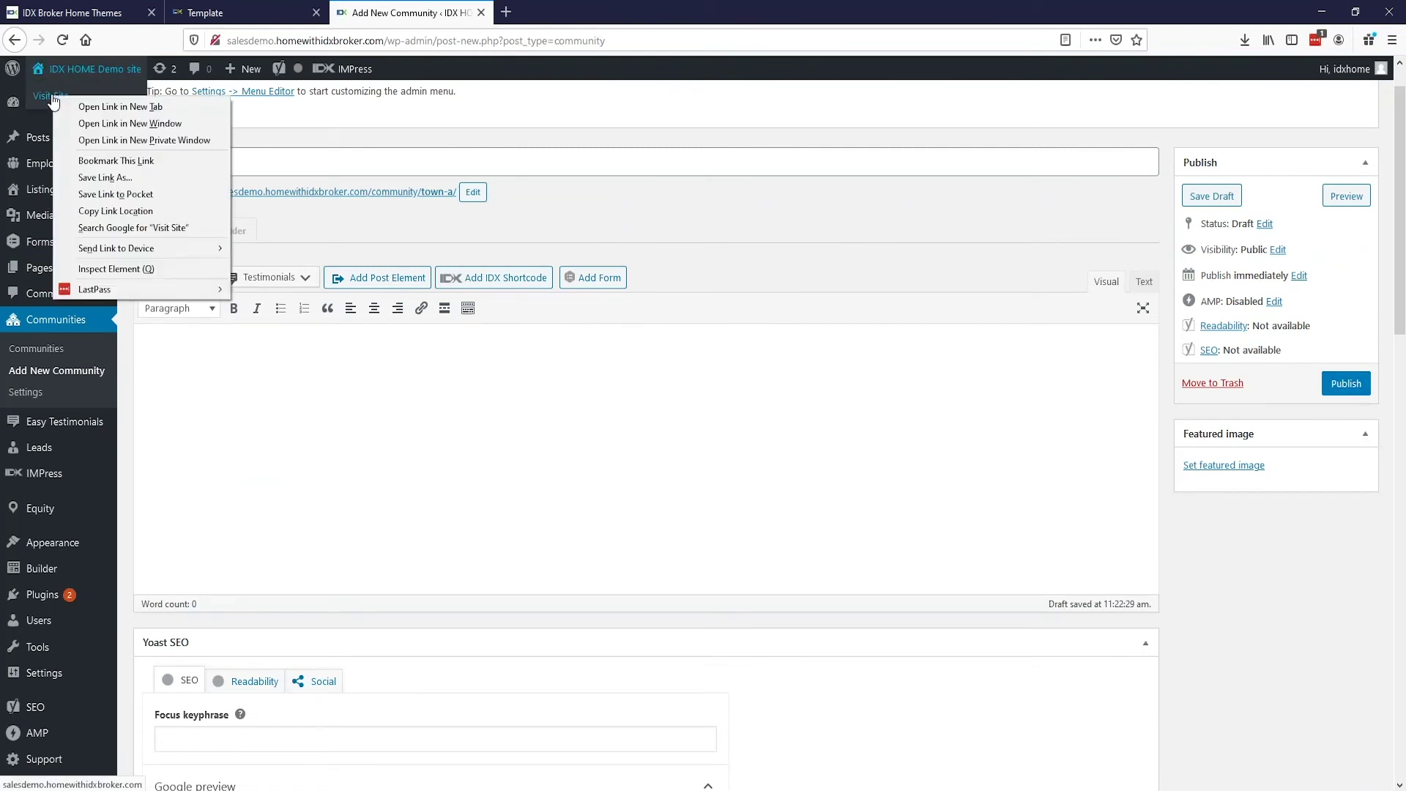
pyautogui.click(110, 107)
pyautogui.click(596, 14)
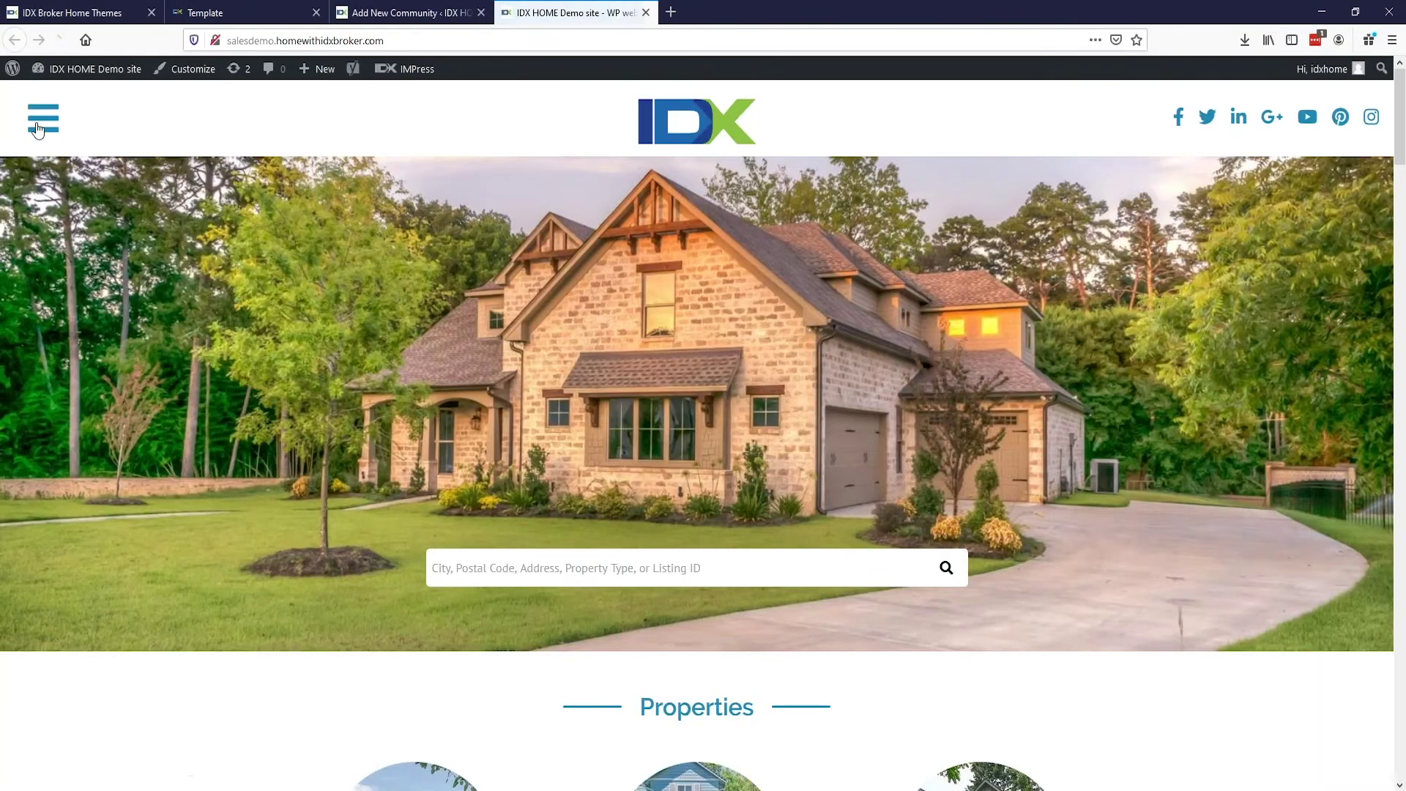
# Step: Go to the 97401 – Eugene community page and view all 98 properties
pyautogui.click(38, 125)
pyautogui.click(213, 275)
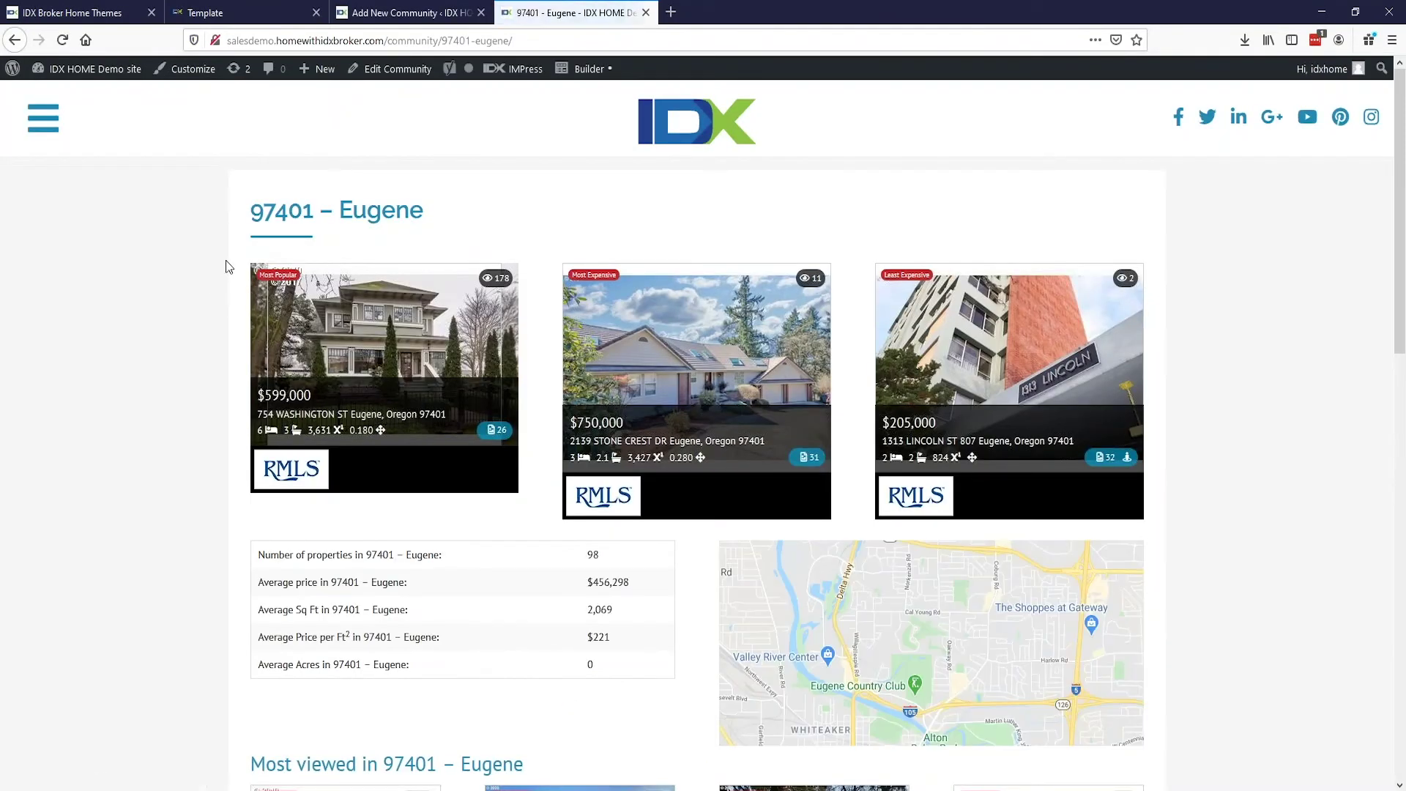
pyautogui.scroll(-2, 226, 265)
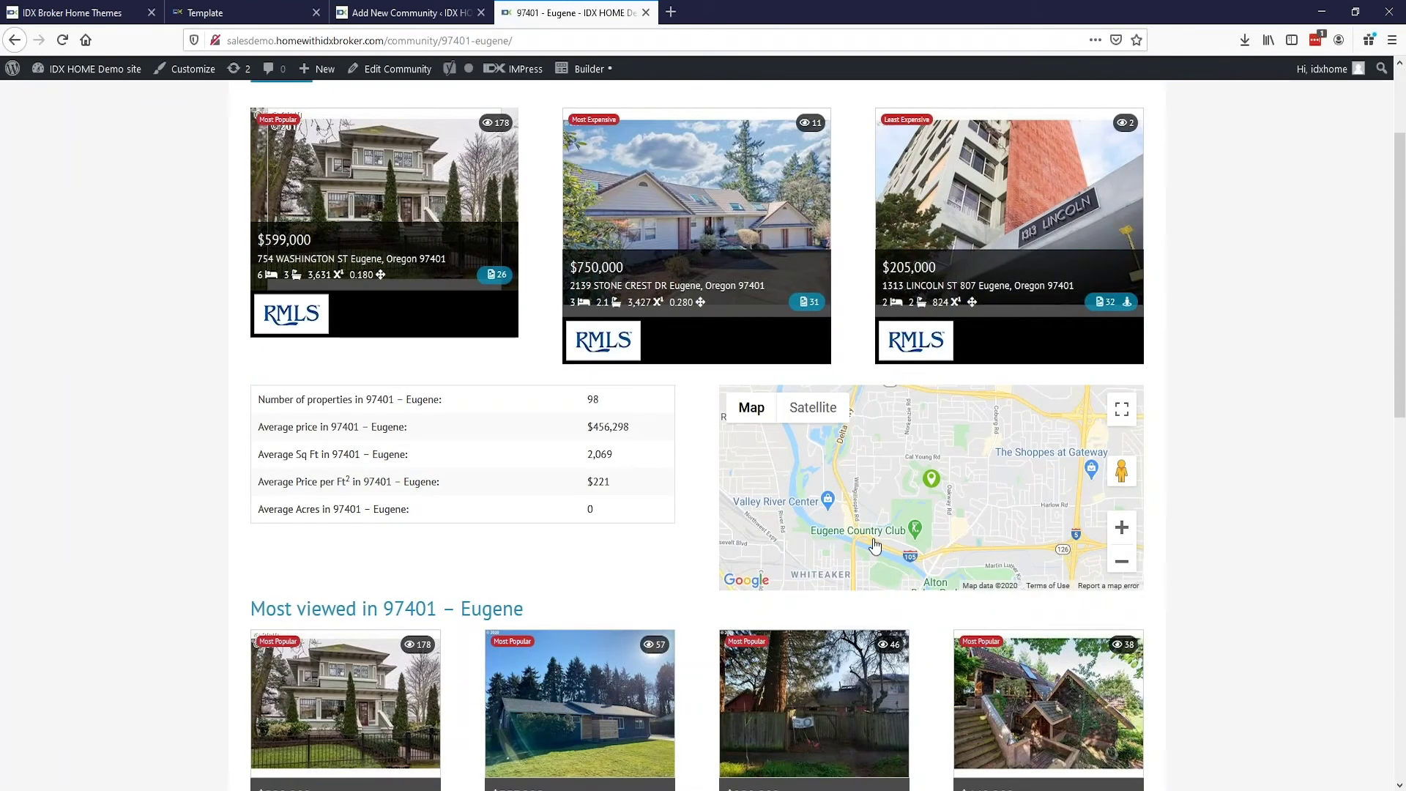
pyautogui.scroll(-2, 684, 574)
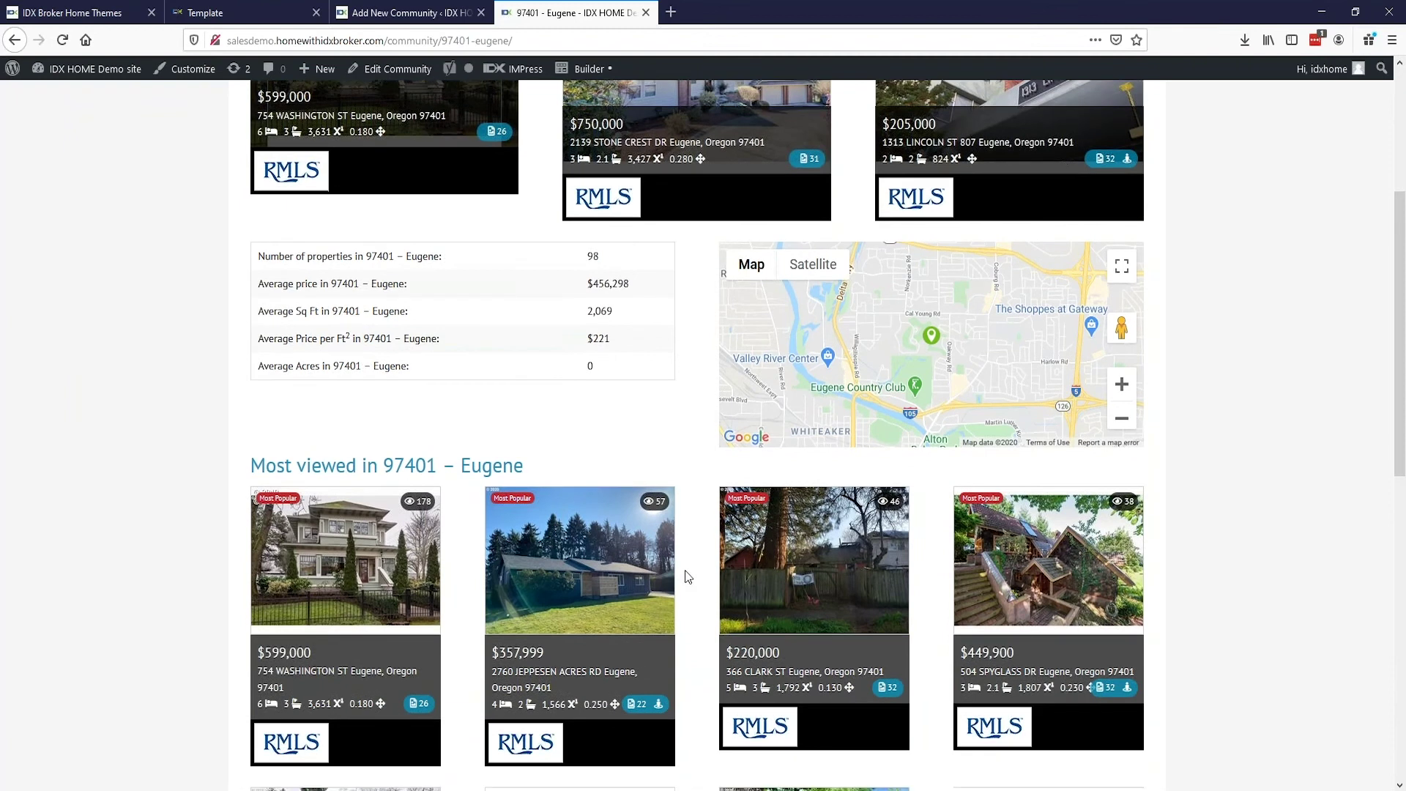
pyautogui.scroll(4, 684, 575)
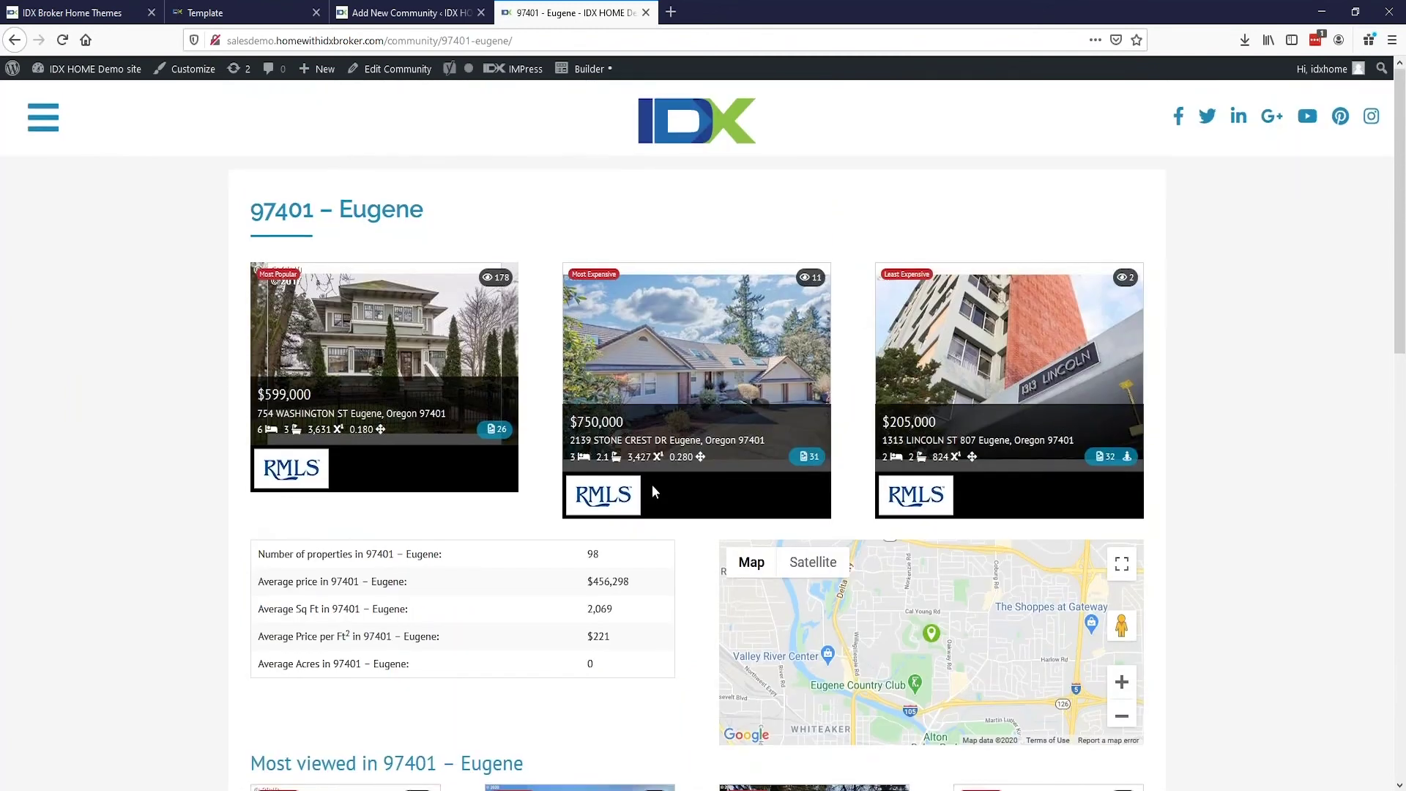
pyautogui.scroll(-4, 651, 486)
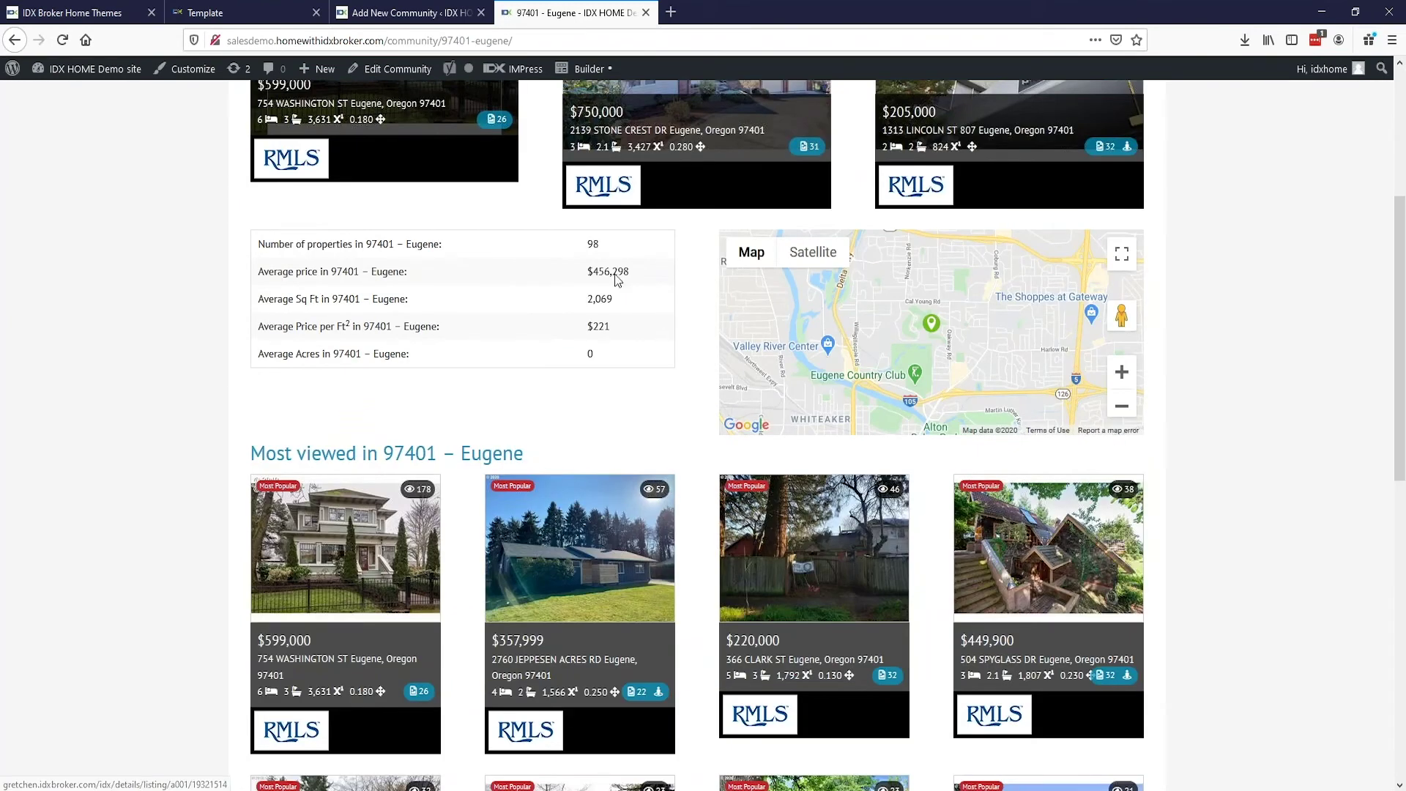
pyautogui.scroll(-8, 238, 352)
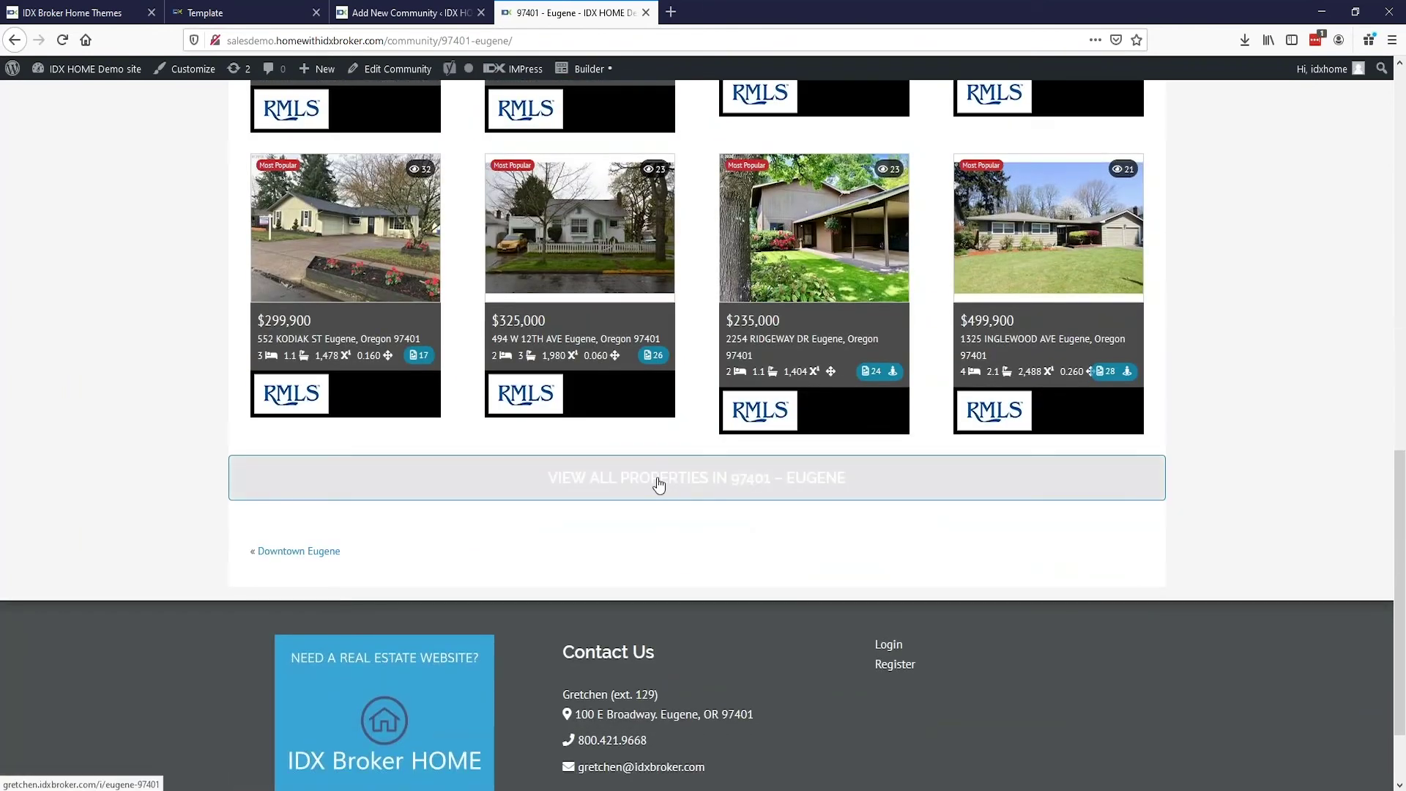
pyautogui.click(671, 489)
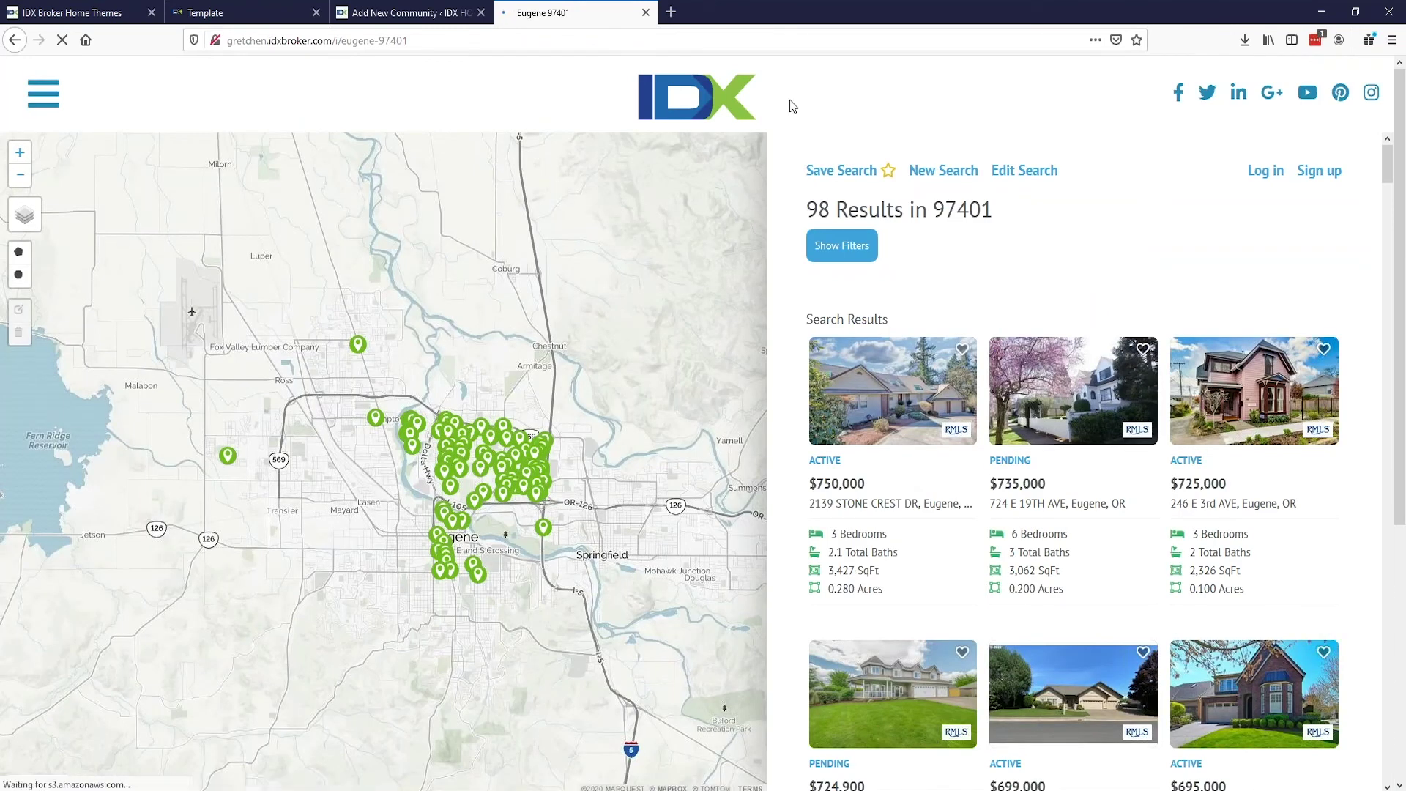
# Step: Check the Town A draft, then take the demo tab back to the 97401 – Eugene page
pyautogui.click(403, 15)
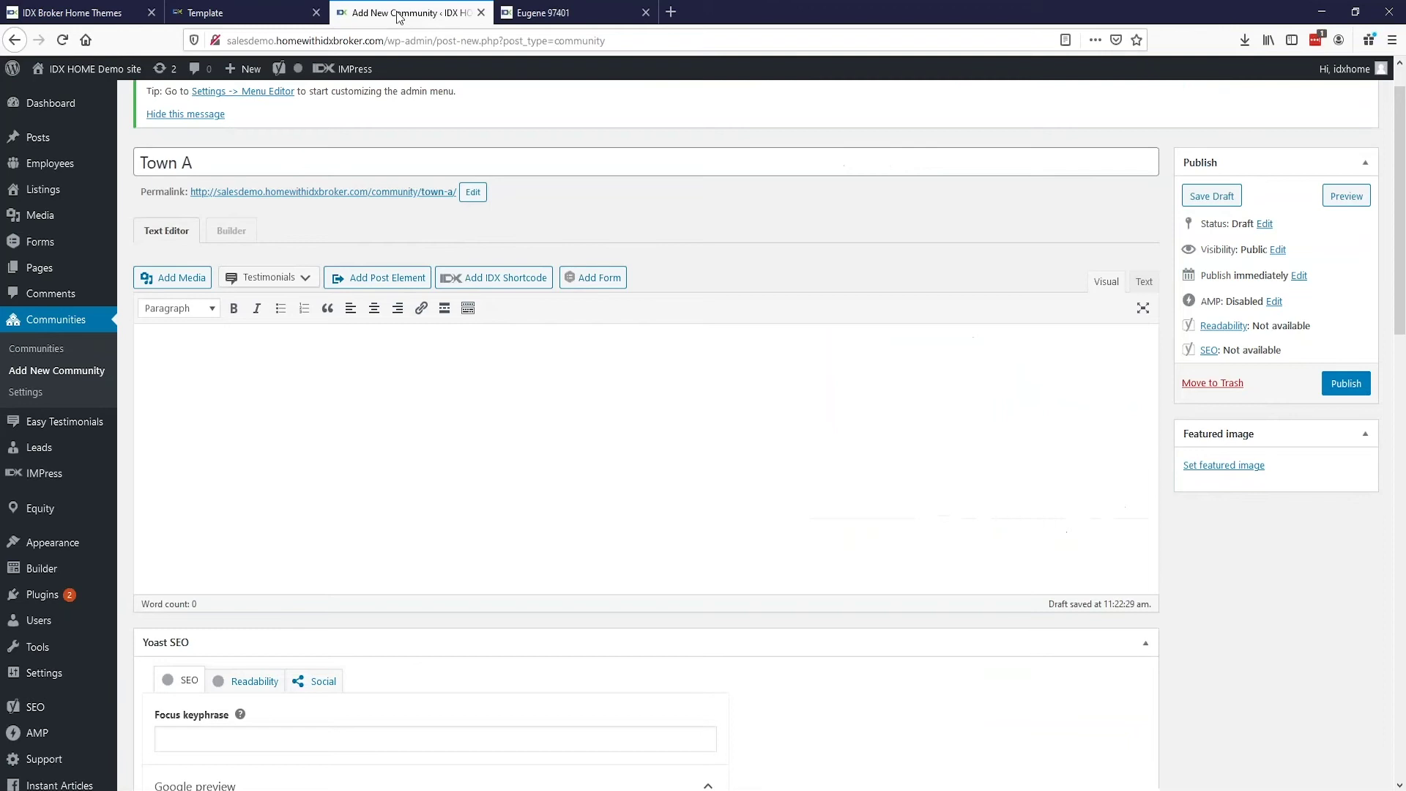
pyautogui.scroll(-1, 644, 439)
pyautogui.scroll(3, 645, 440)
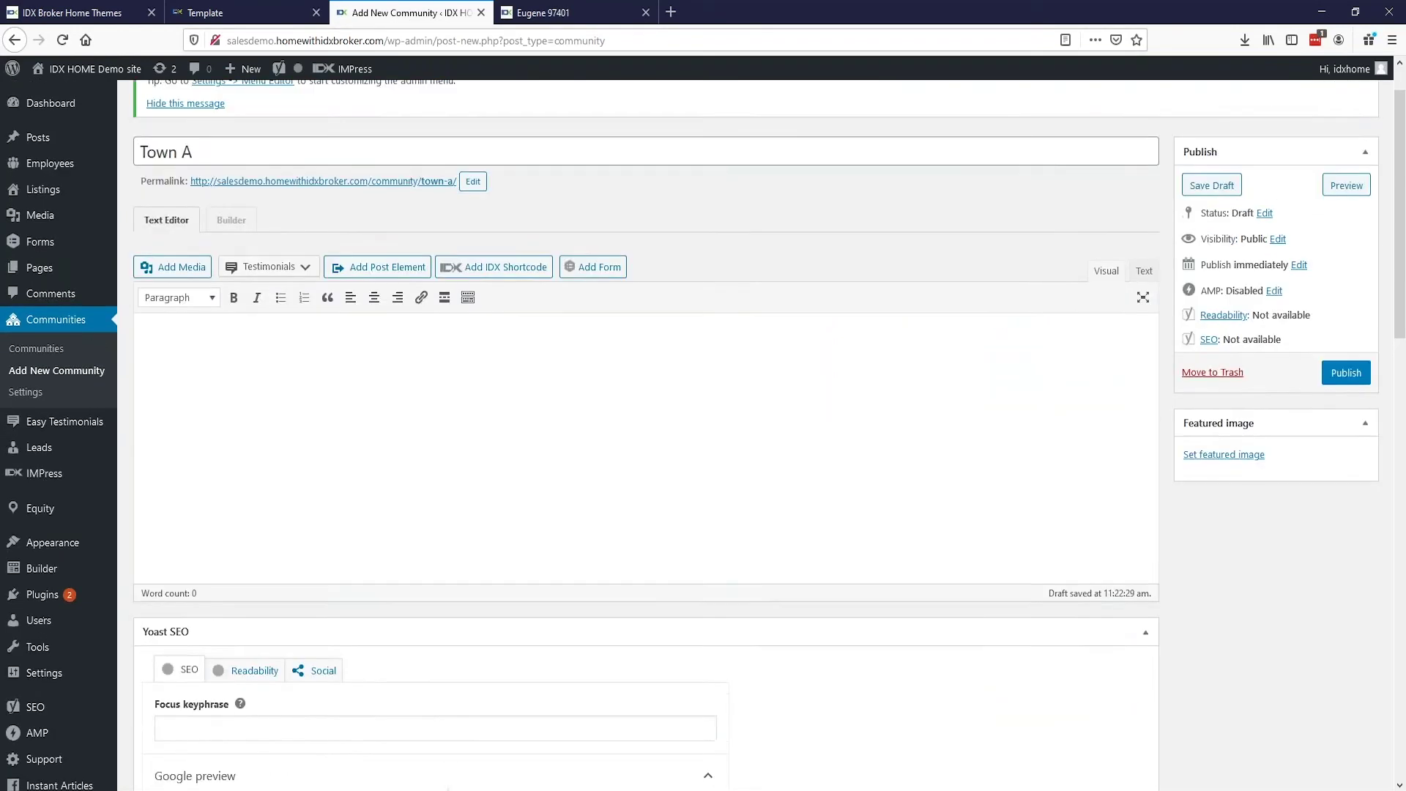
pyautogui.click(544, 14)
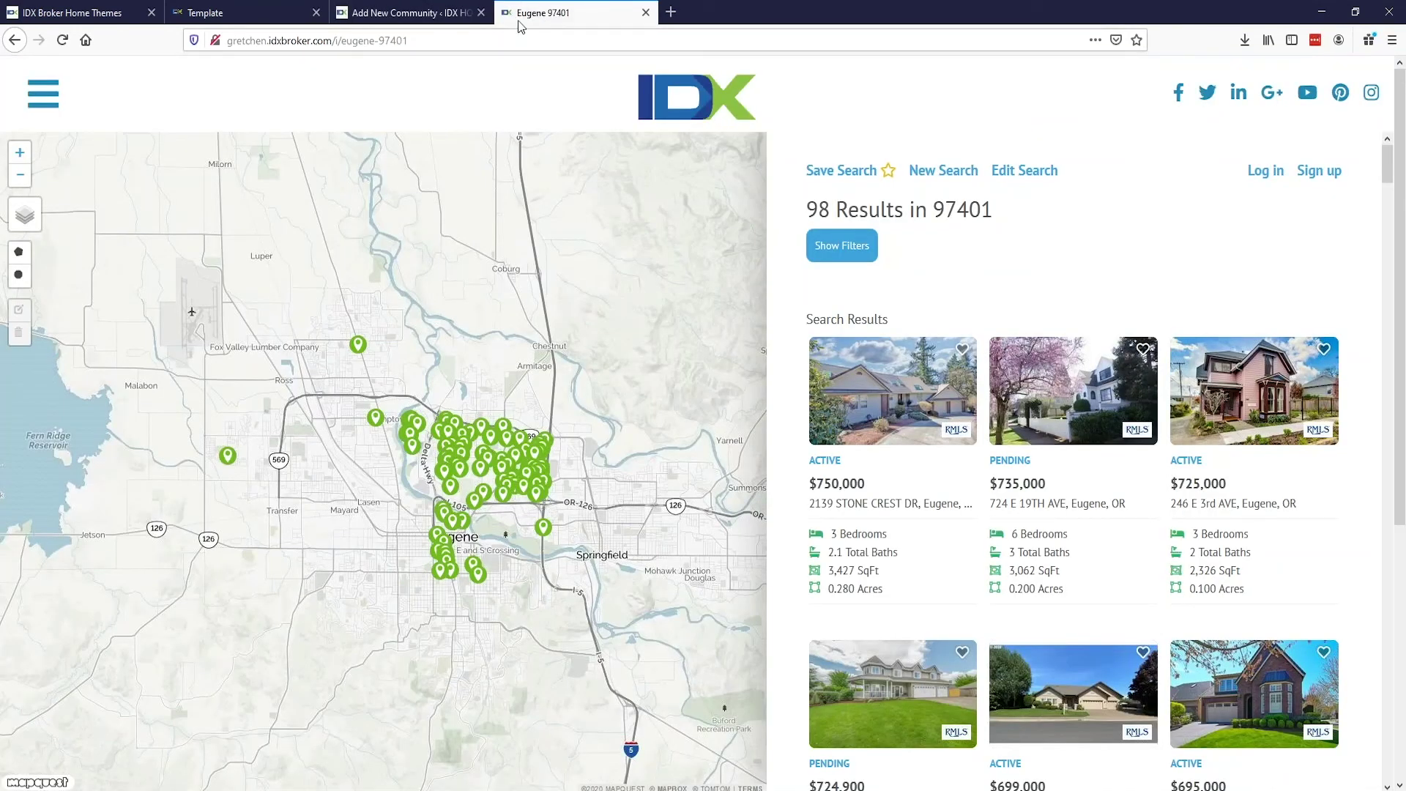
pyautogui.click(16, 41)
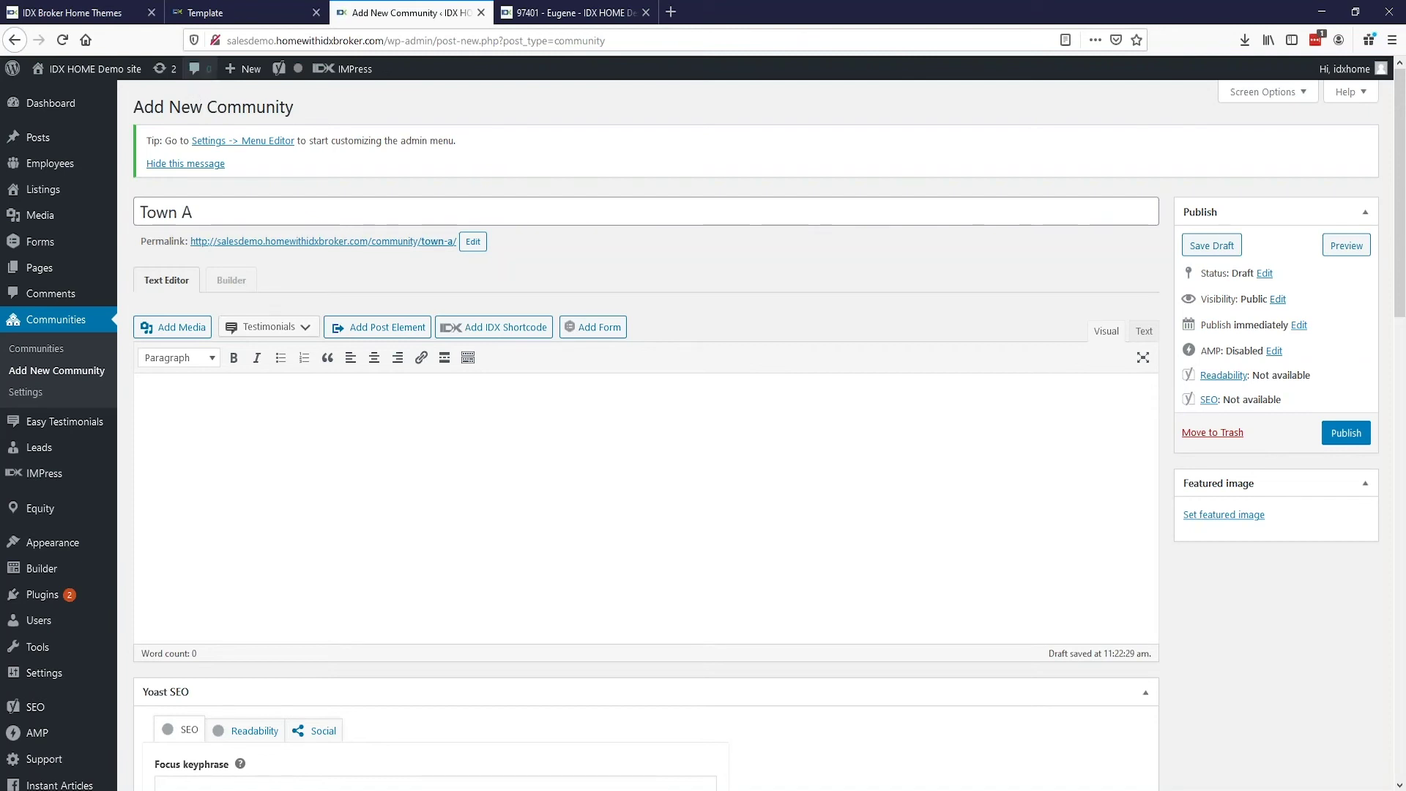
# Step: From the Home Themes page, open the order form and choose IDX Broker HOME at $150.00
pyautogui.click(106, 13)
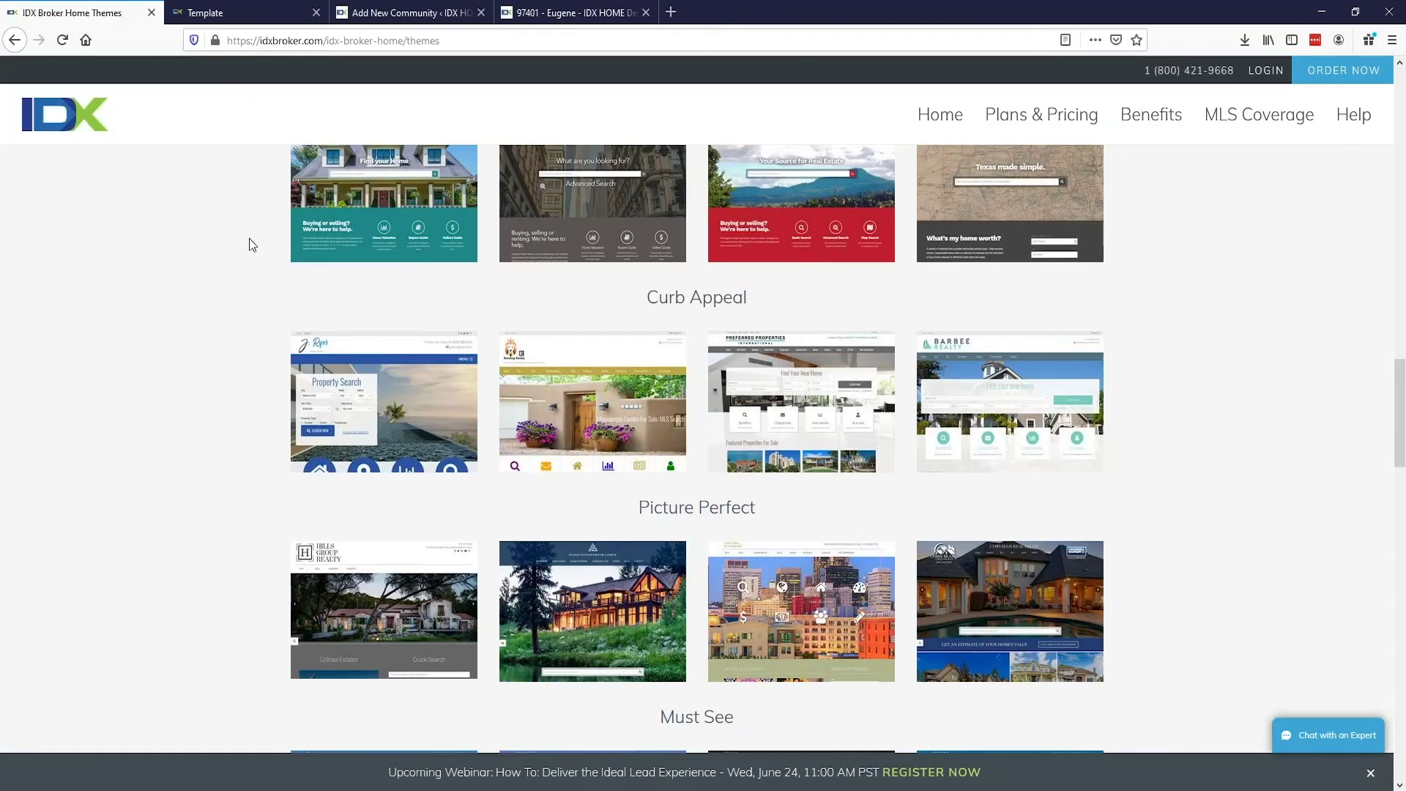
pyautogui.scroll(6, 246, 242)
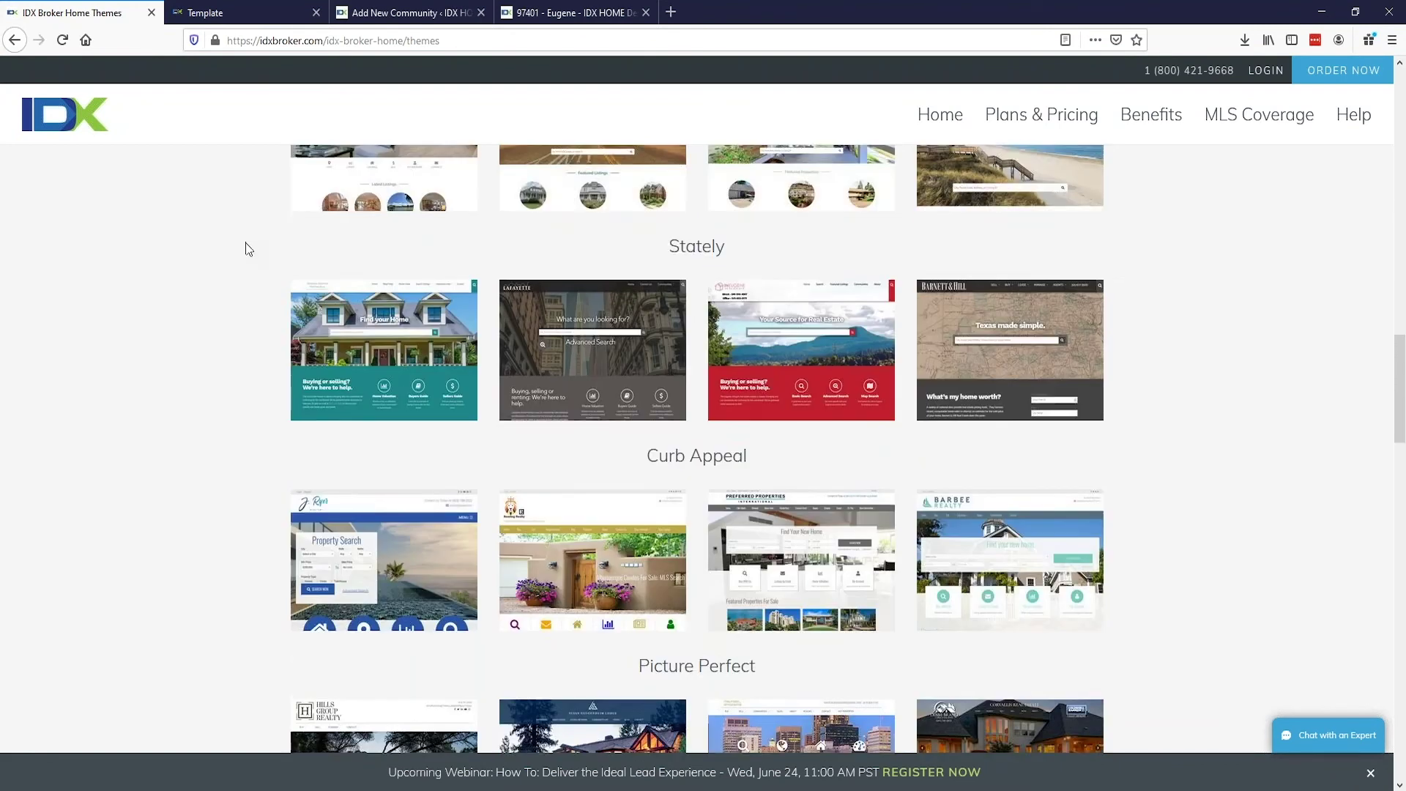
pyautogui.scroll(5, 245, 243)
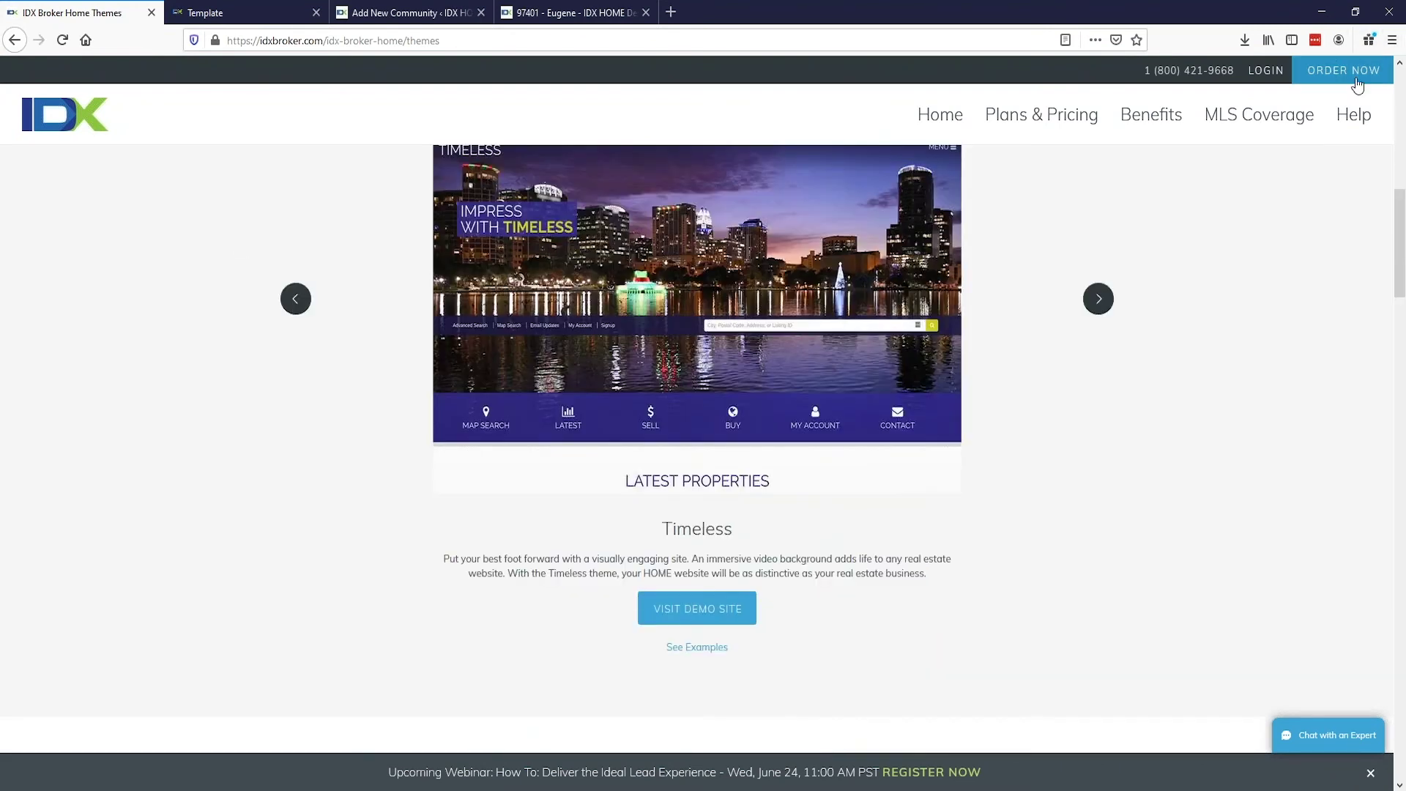
pyautogui.click(1338, 76)
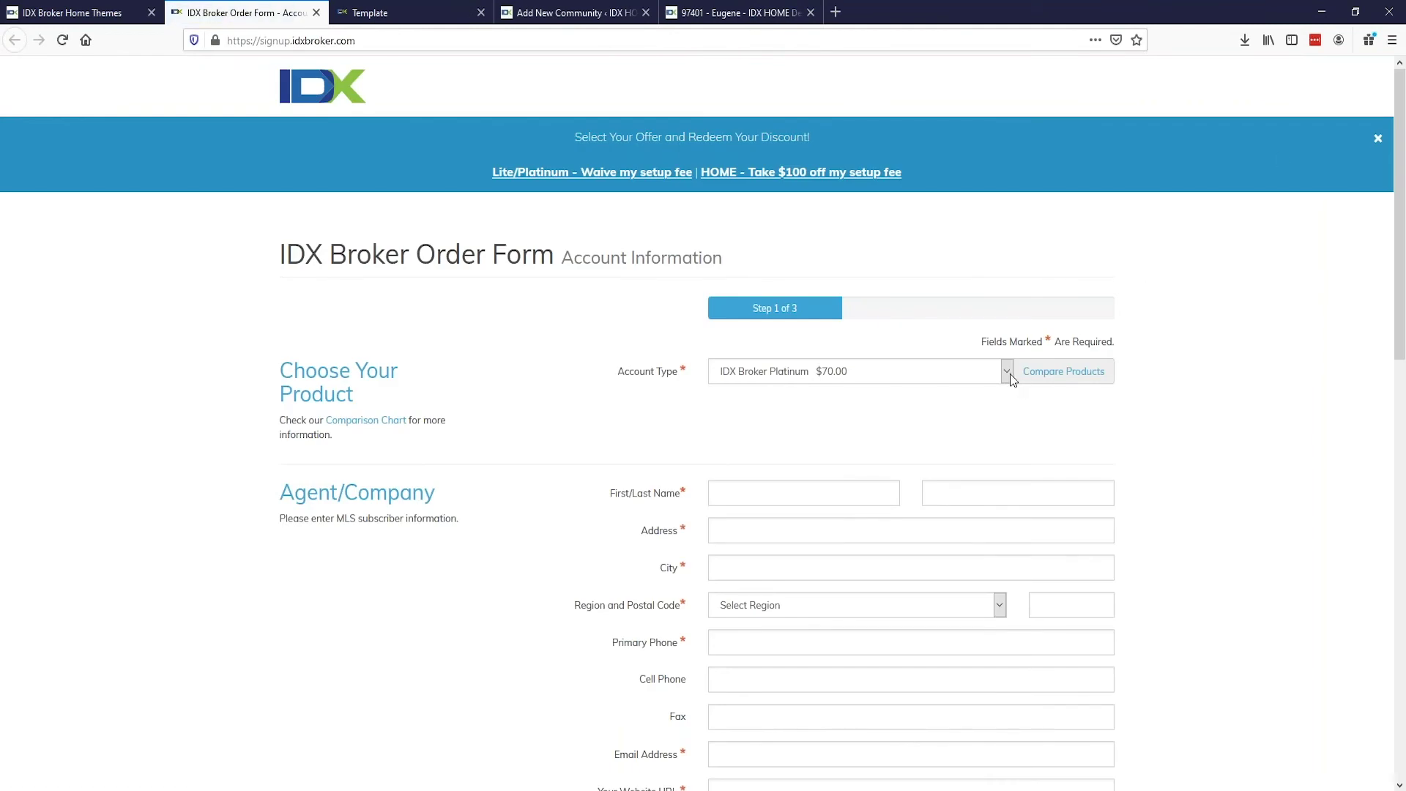
pyautogui.click(1009, 373)
pyautogui.click(943, 430)
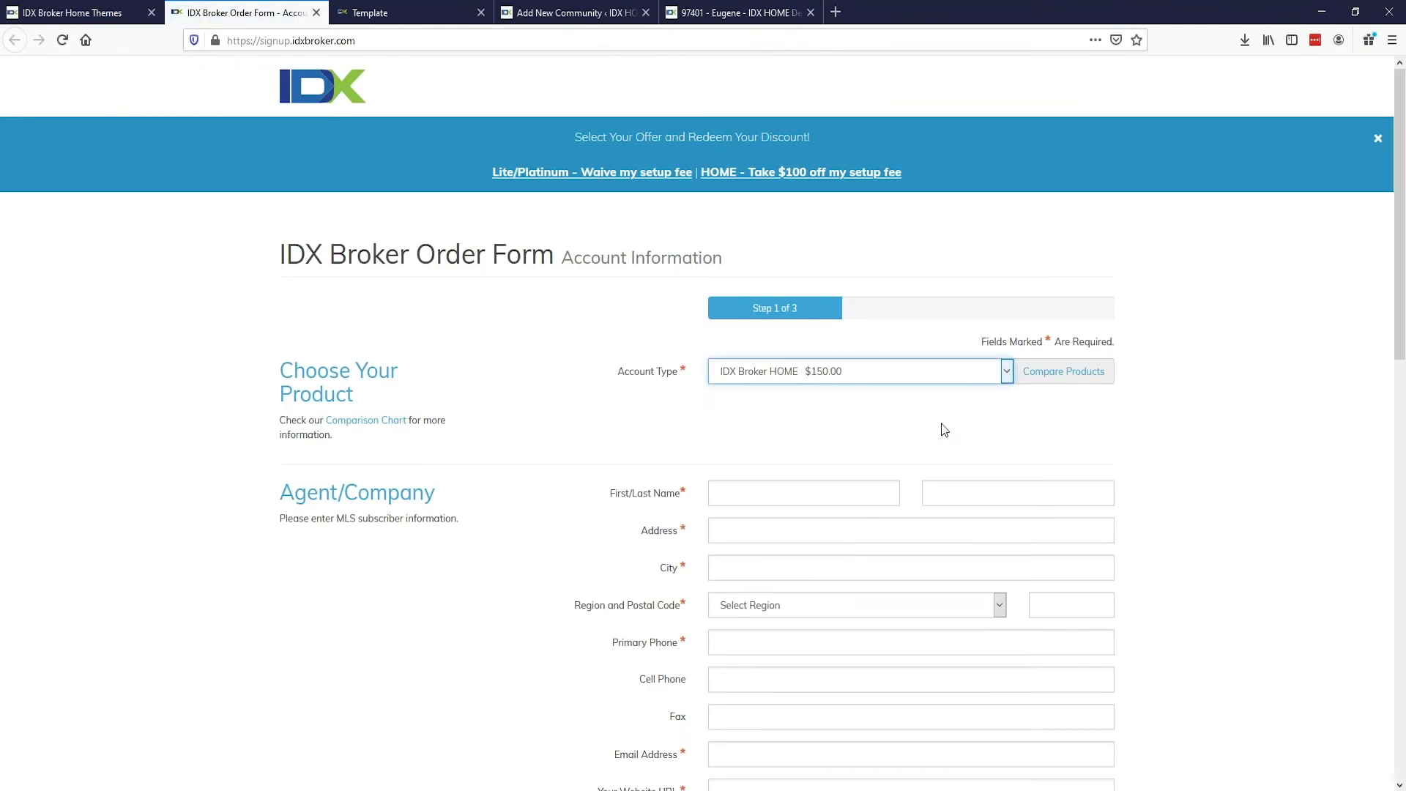
# Step: Review the MLS and additional agent seat options, leaving both unselected
pyautogui.scroll(-3, 945, 430)
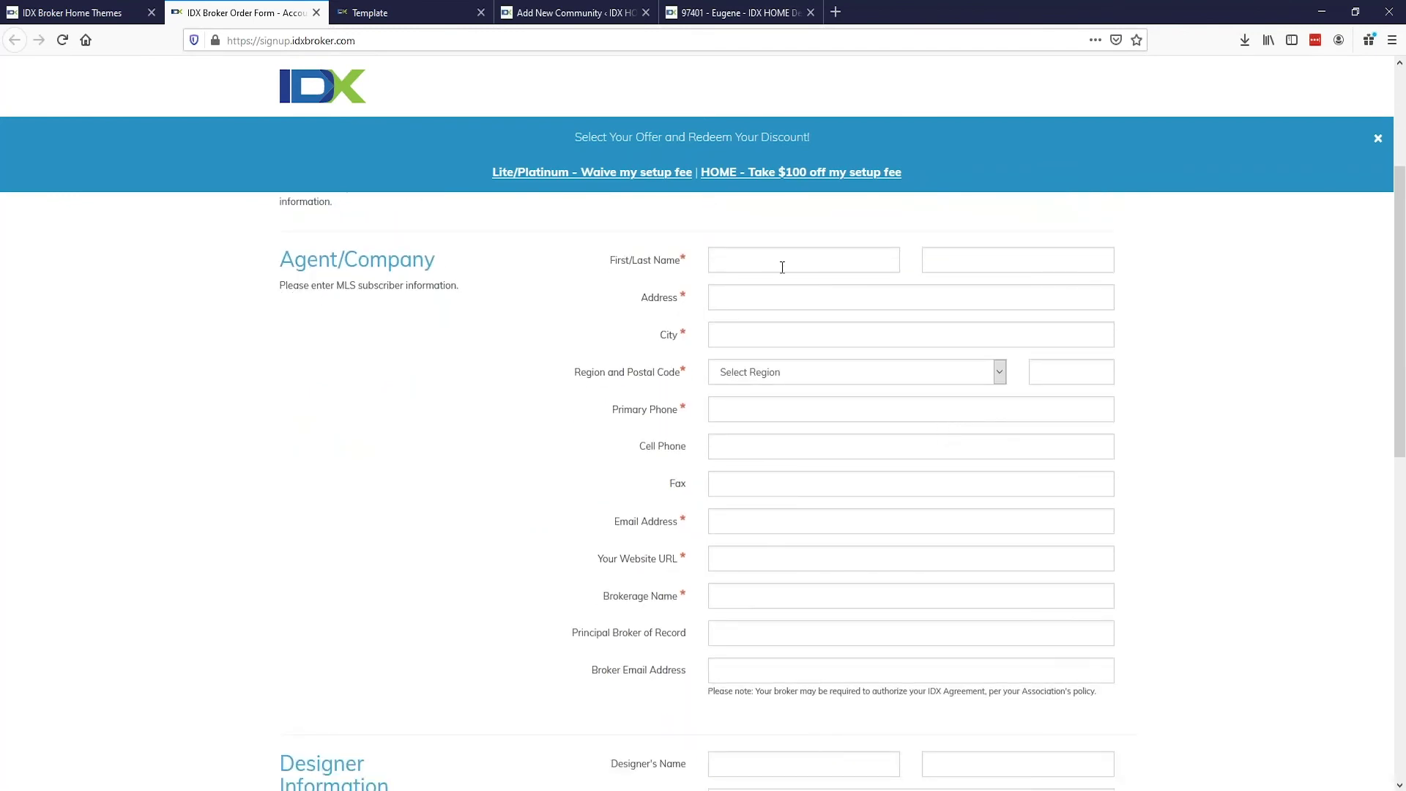
pyautogui.scroll(-6, 782, 268)
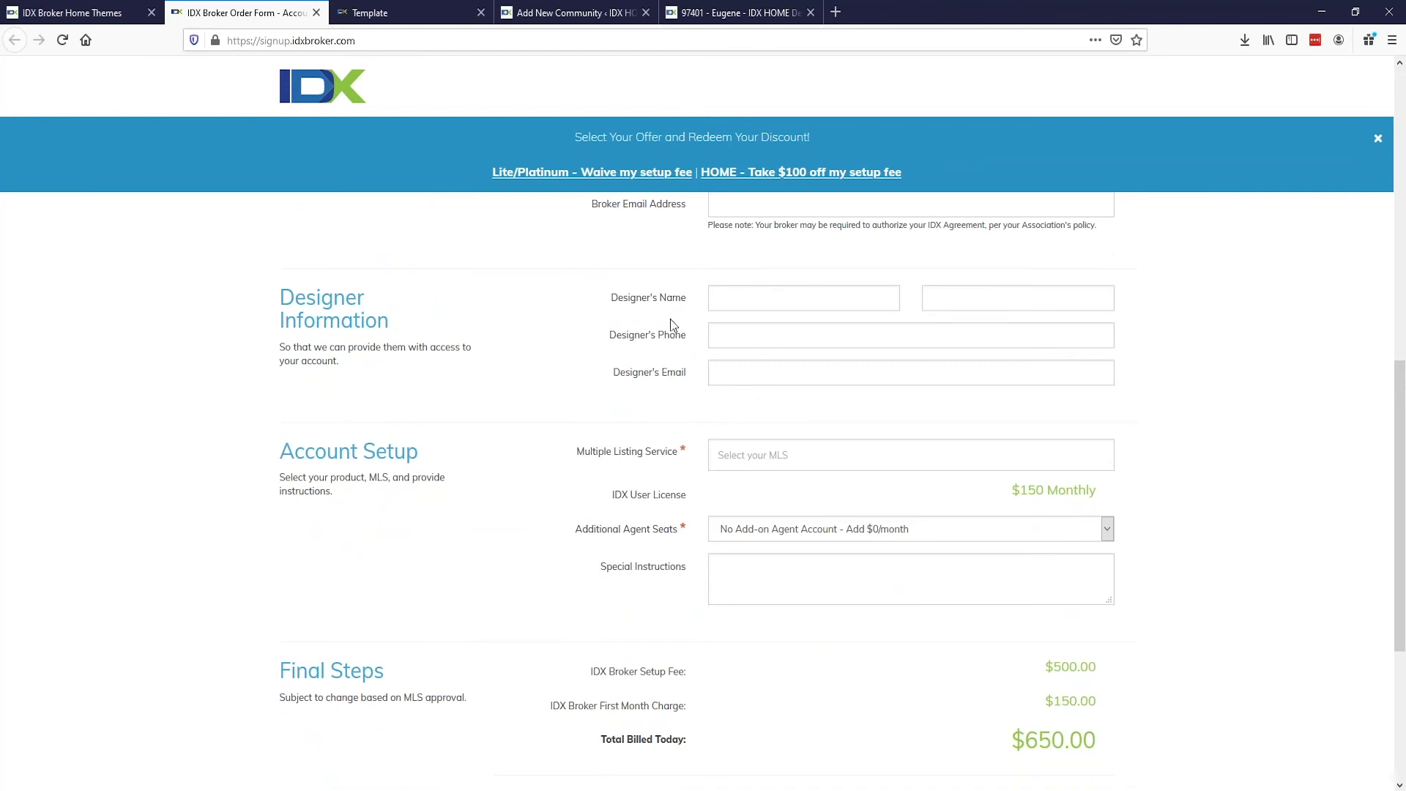
pyautogui.click(754, 461)
pyautogui.click(551, 507)
pyautogui.click(763, 532)
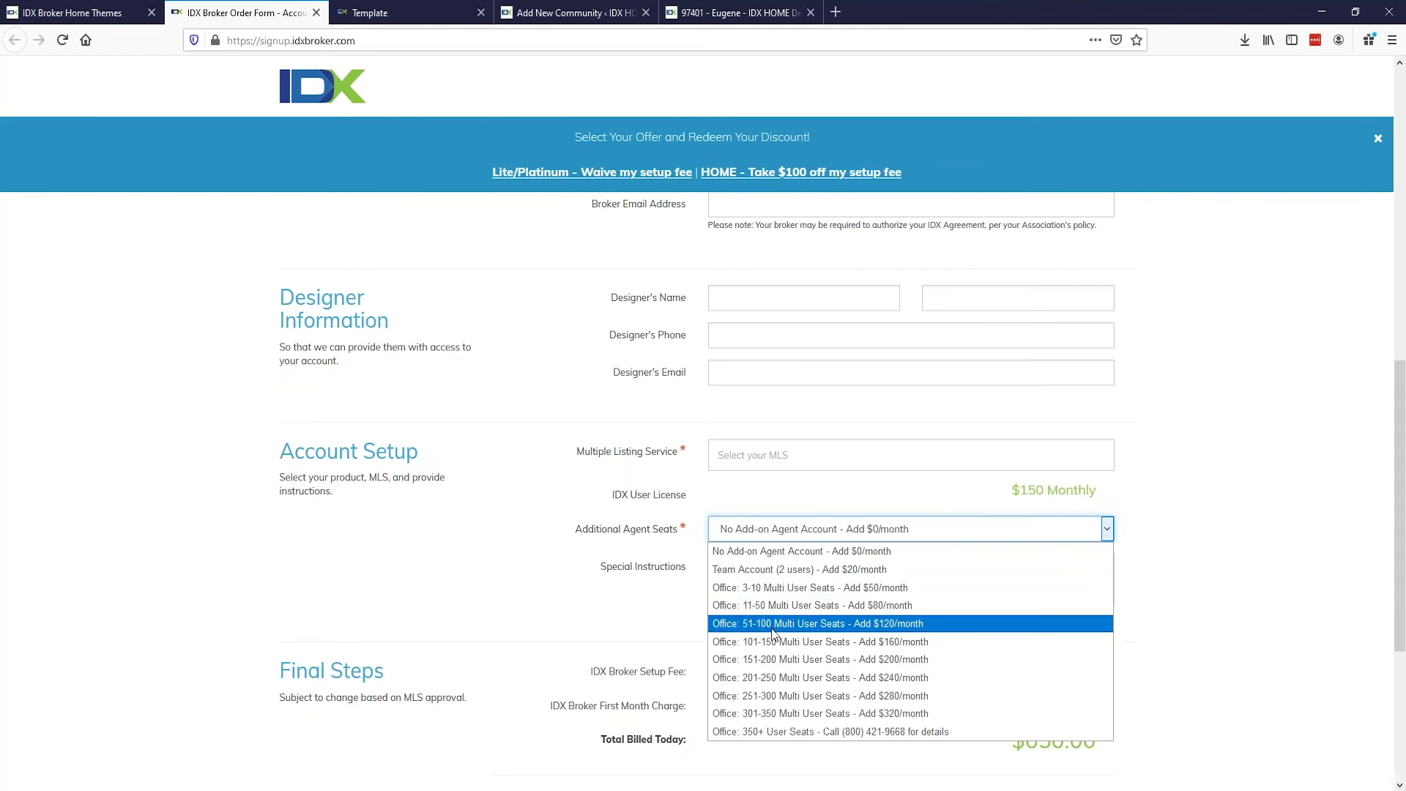
pyautogui.click(545, 564)
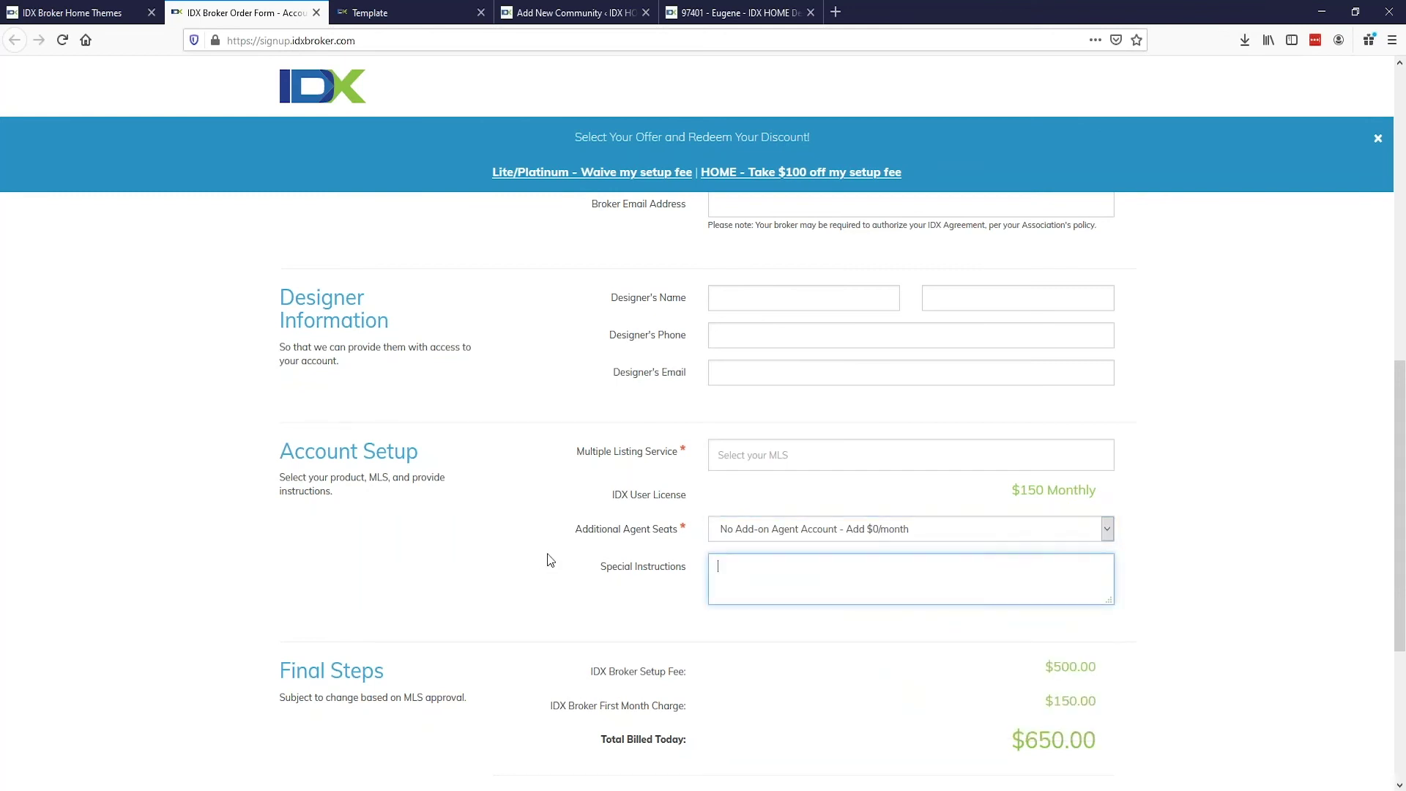
pyautogui.scroll(-3, 733, 461)
pyautogui.scroll(-1, 758, 466)
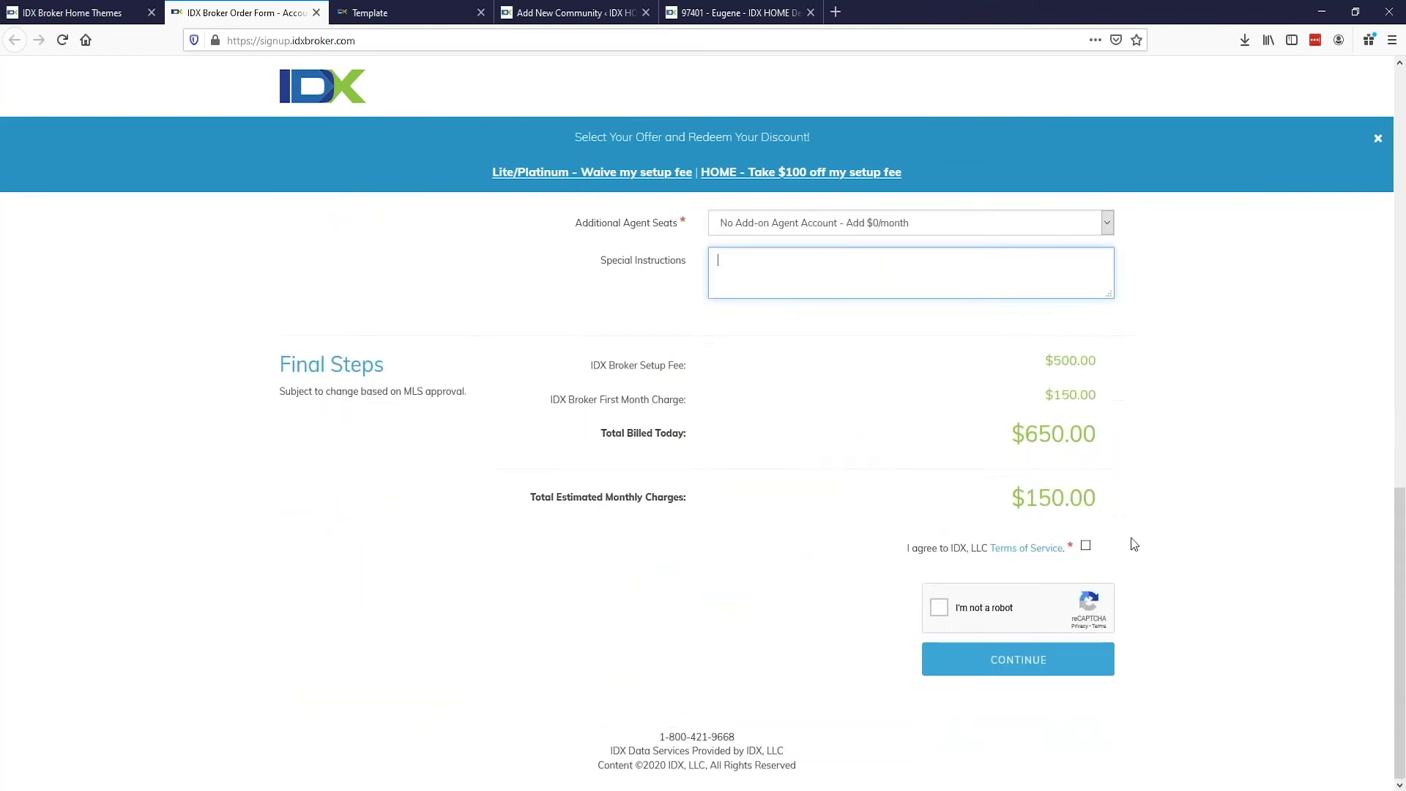
pyautogui.scroll(10, 544, 463)
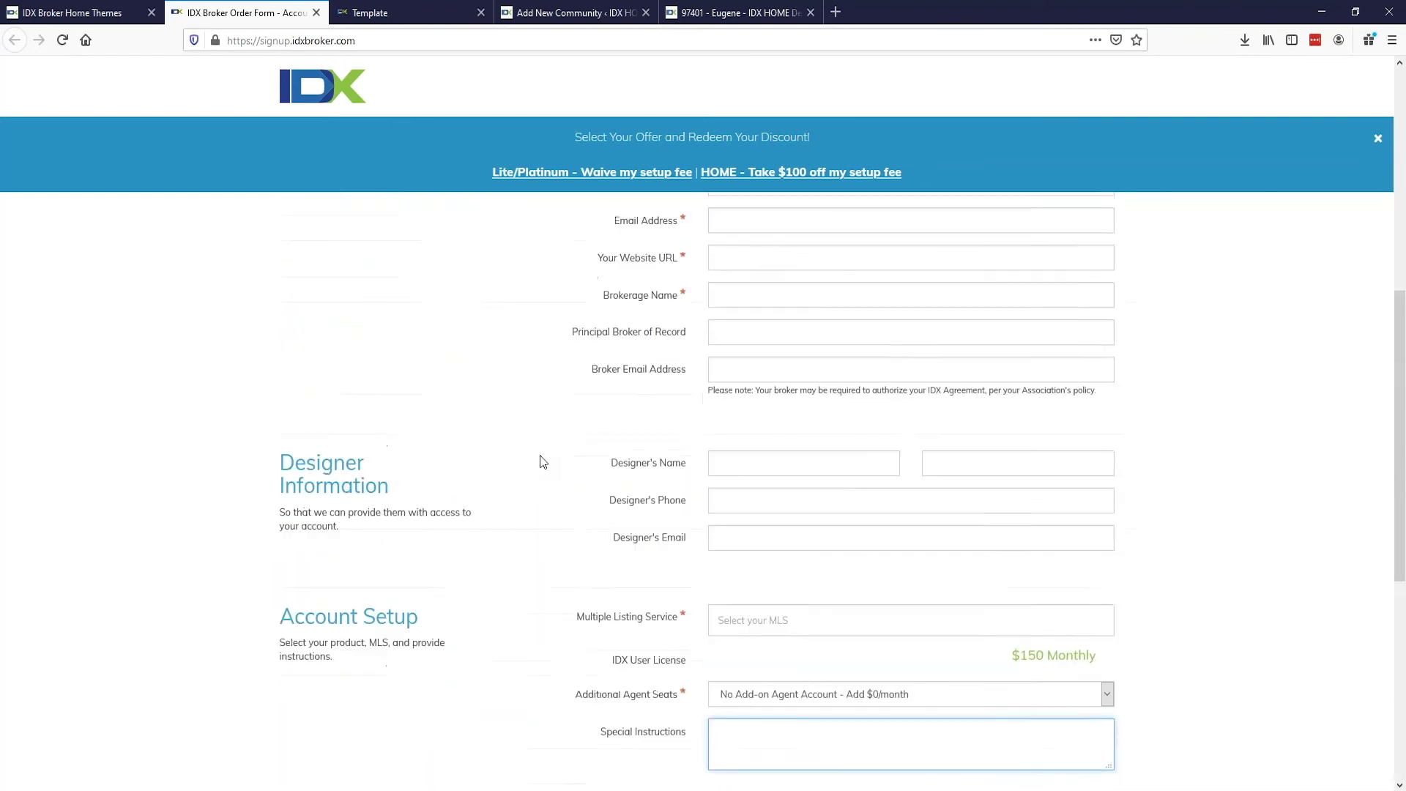
pyautogui.scroll(5, 541, 462)
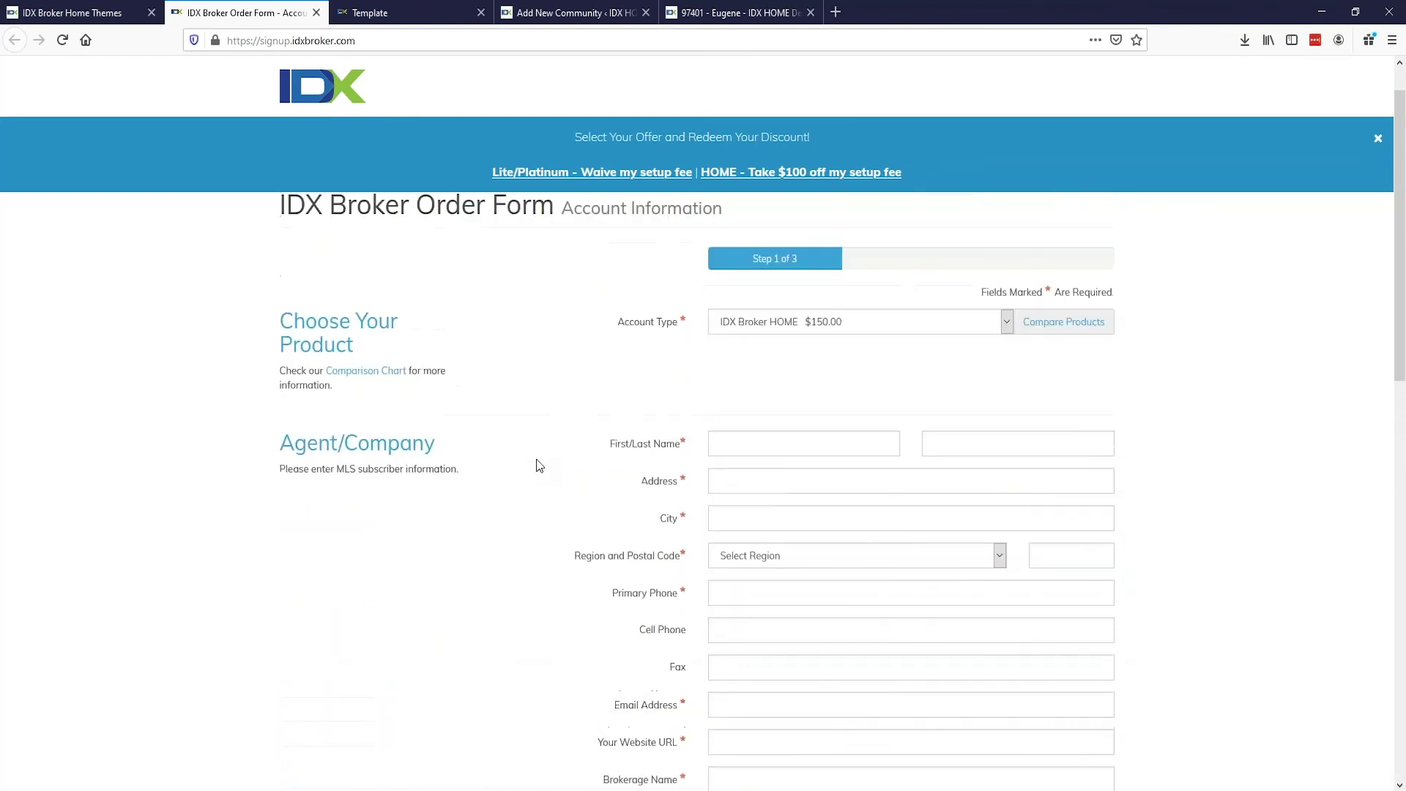